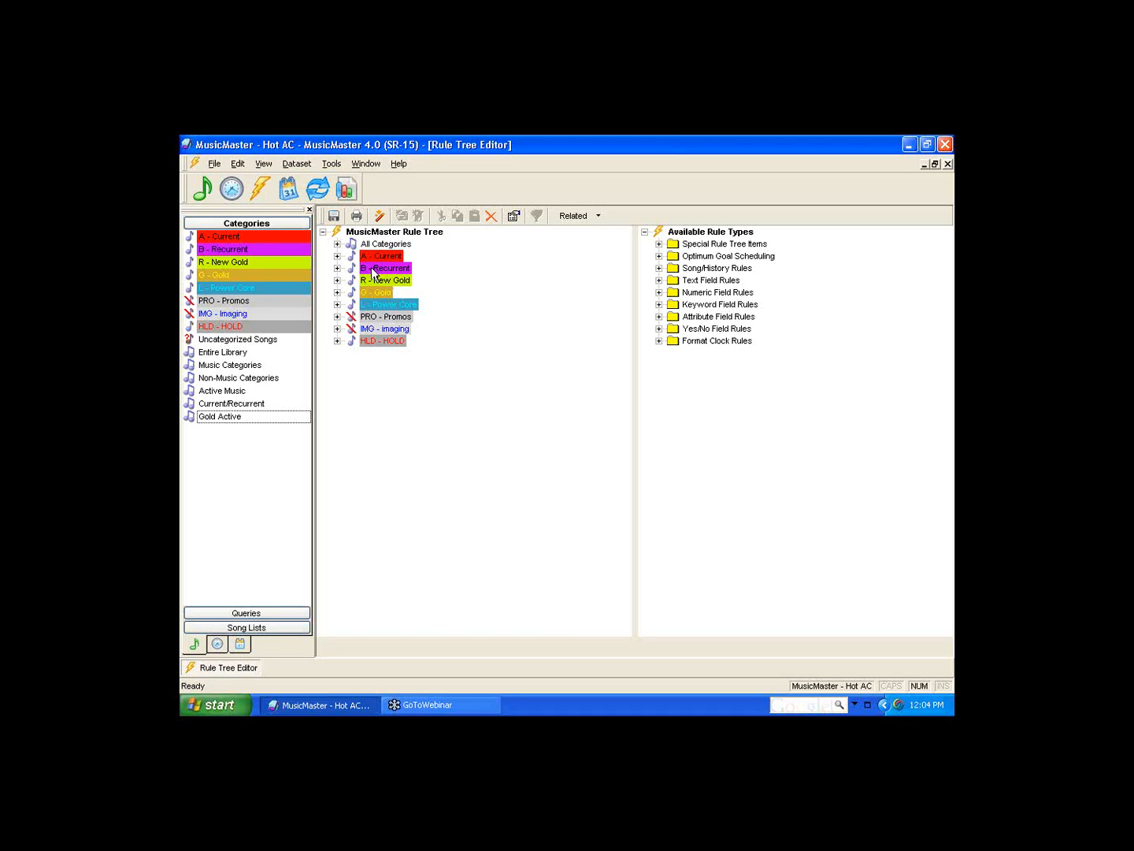
Hide the categories side panel and add two more breakable rule folders under All Categories
{"action": "key", "text": "F2"}
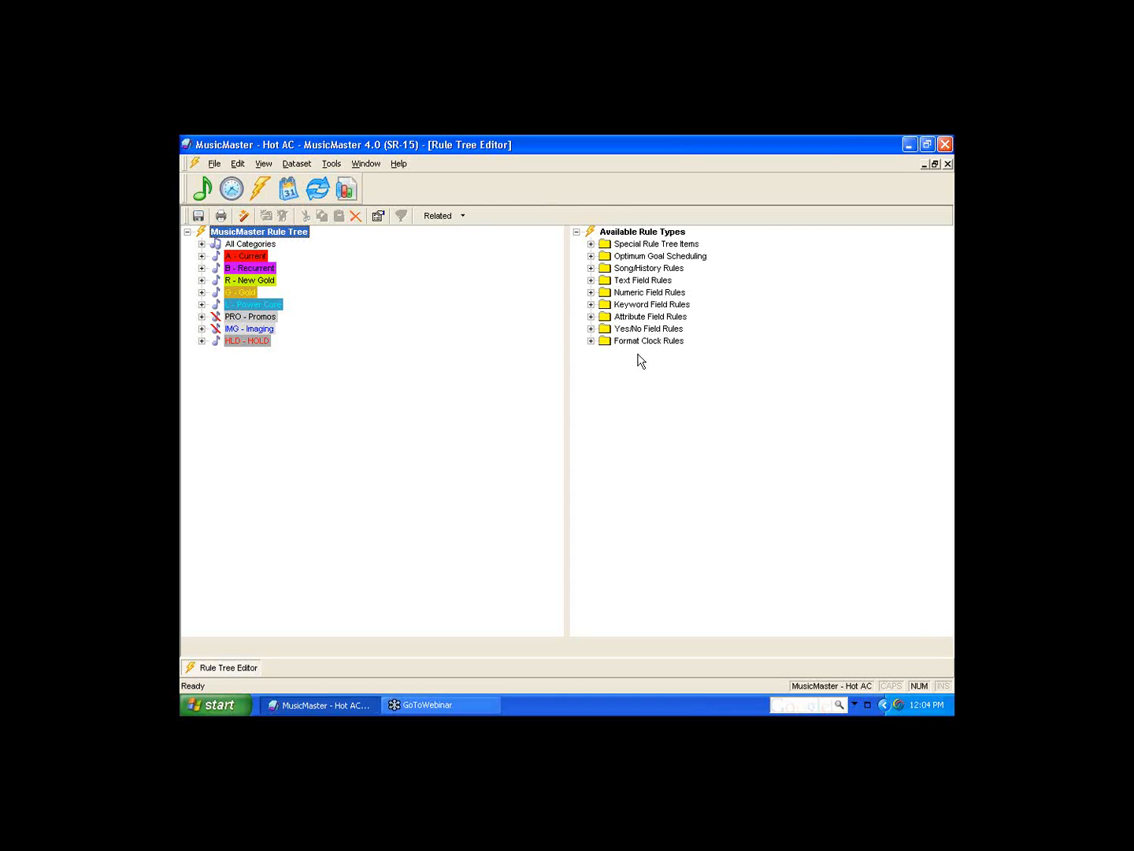
{"action": "double_click", "coordinate": [269, 245]}
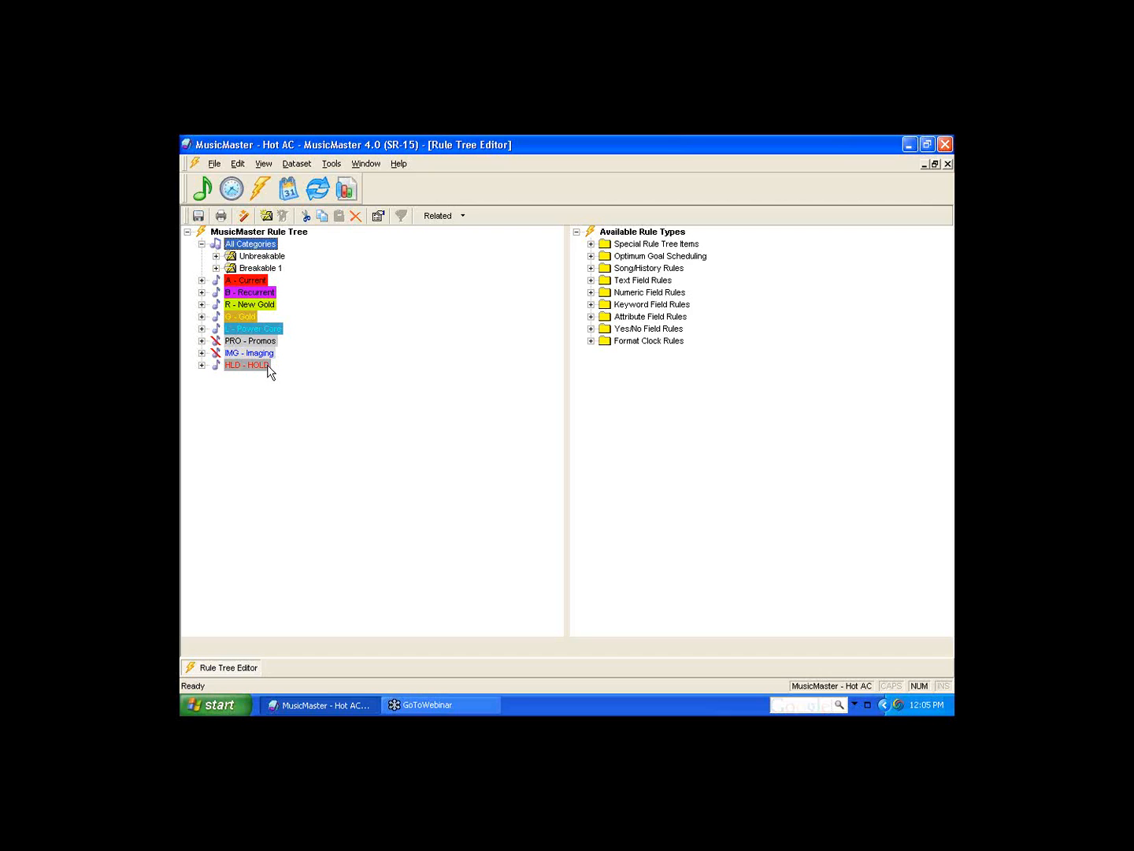
{"action": "left_click", "coordinate": [266, 218]}
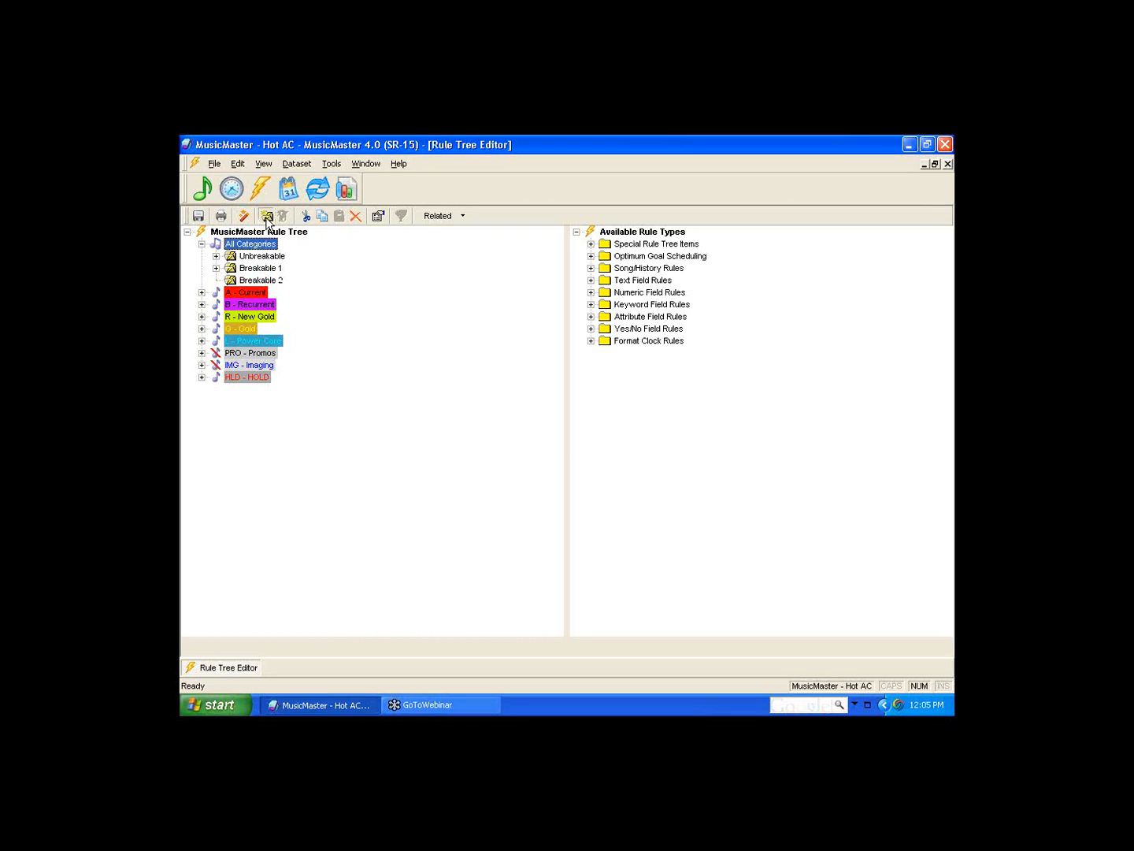
{"action": "left_click", "coordinate": [266, 217]}
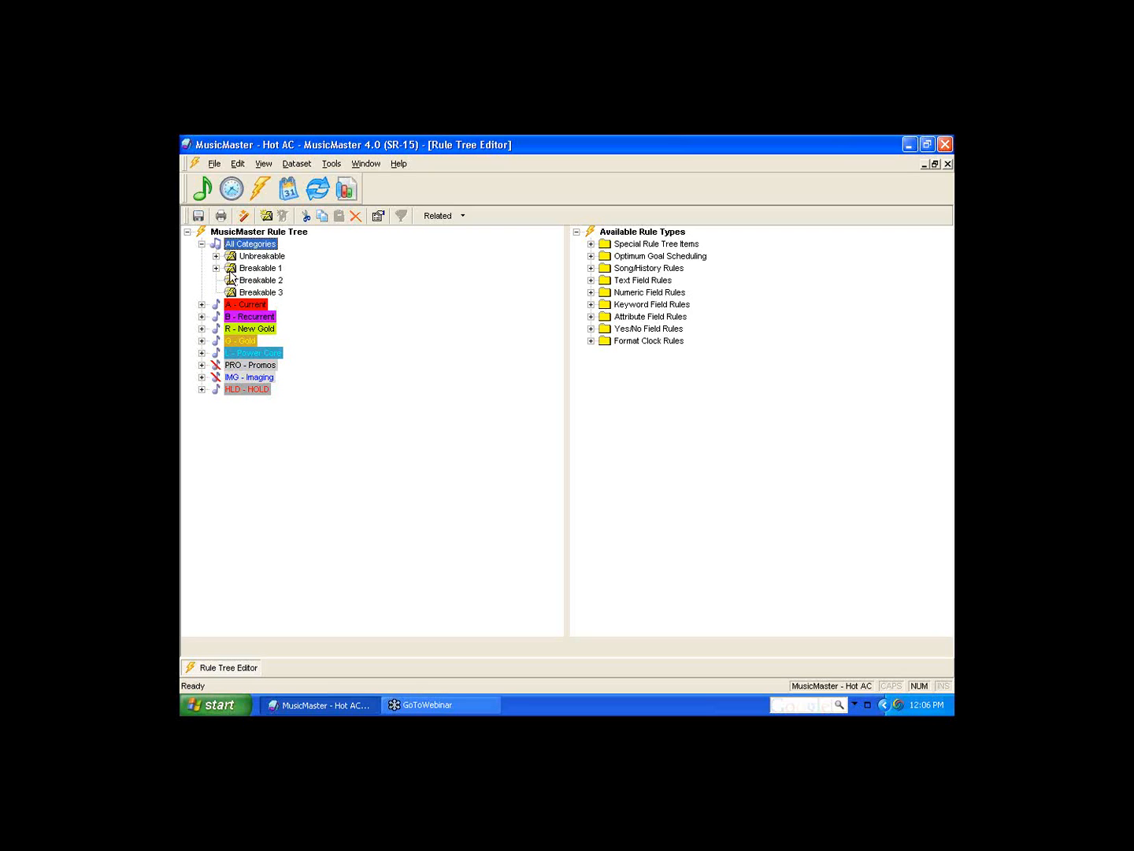
Review the Unbreakable rules of All Categories and the properties of the Role F-Female Maximum in Sequence rule
{"action": "double_click", "coordinate": [270, 256]}
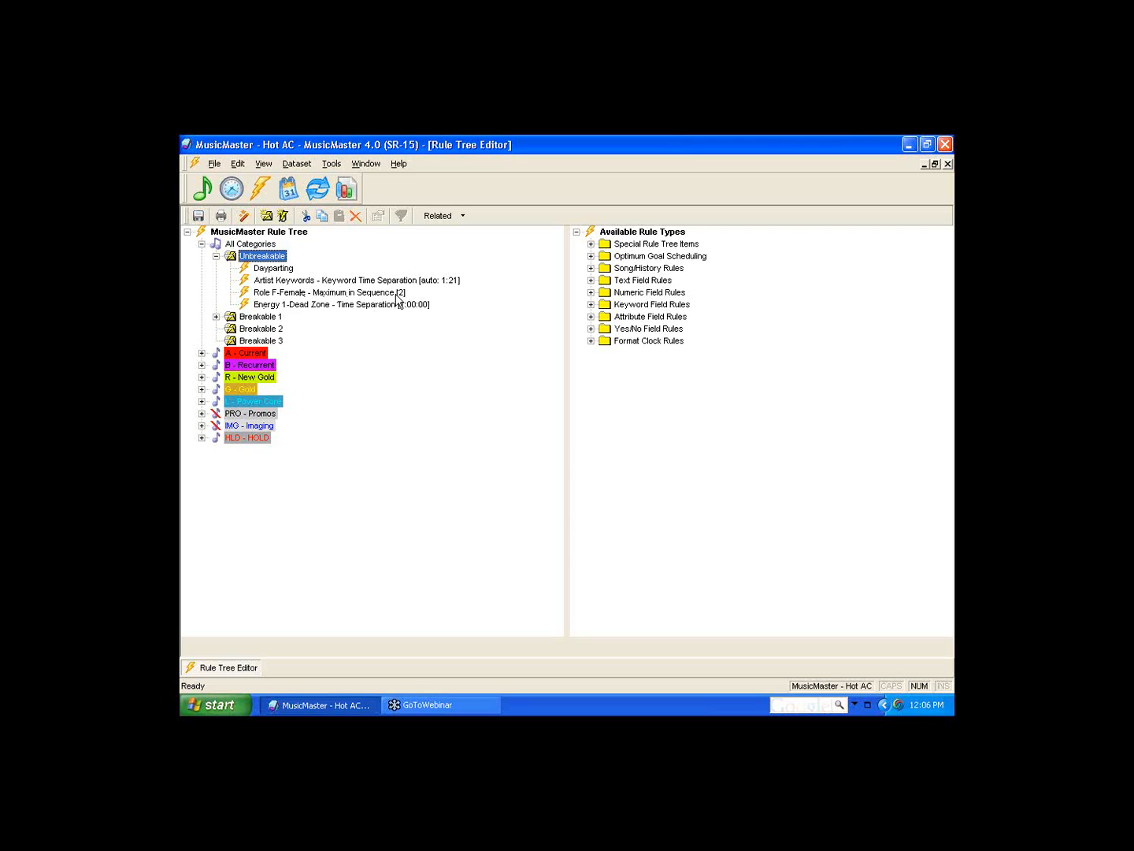
{"action": "double_click", "coordinate": [364, 293]}
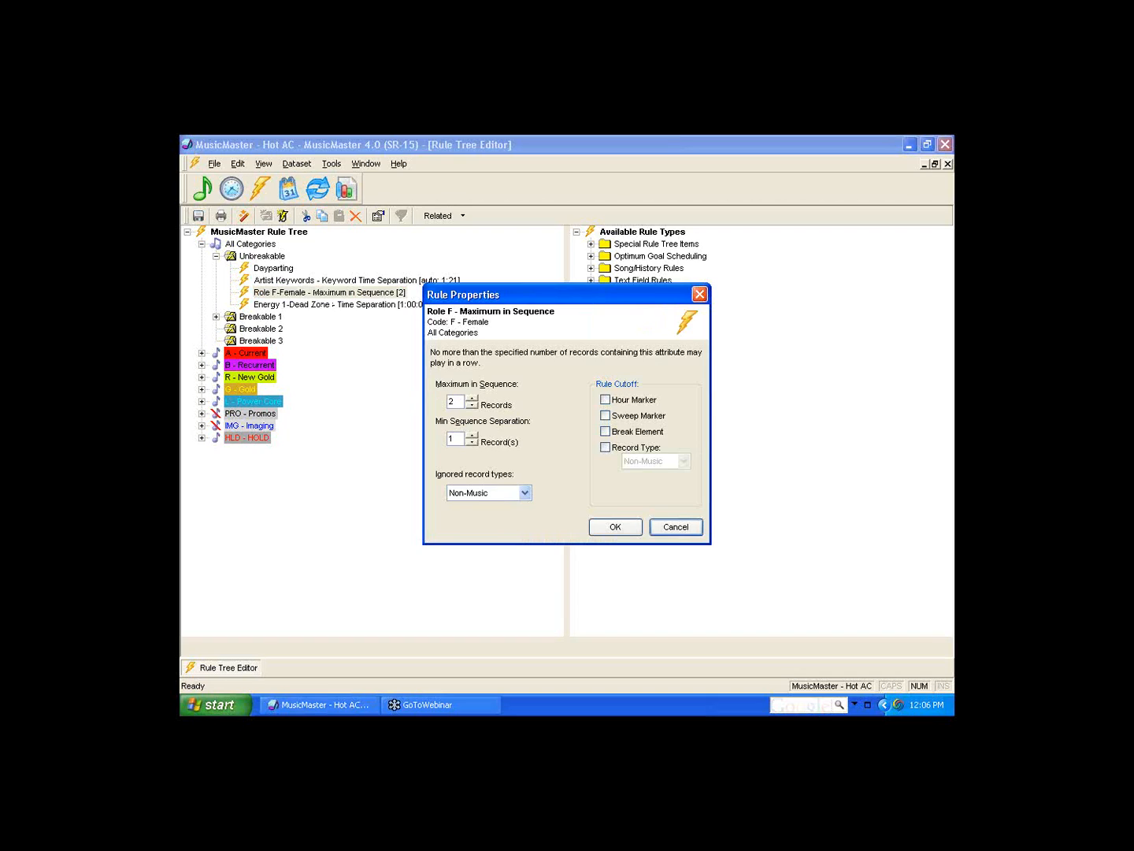
{"action": "left_click", "coordinate": [631, 528]}
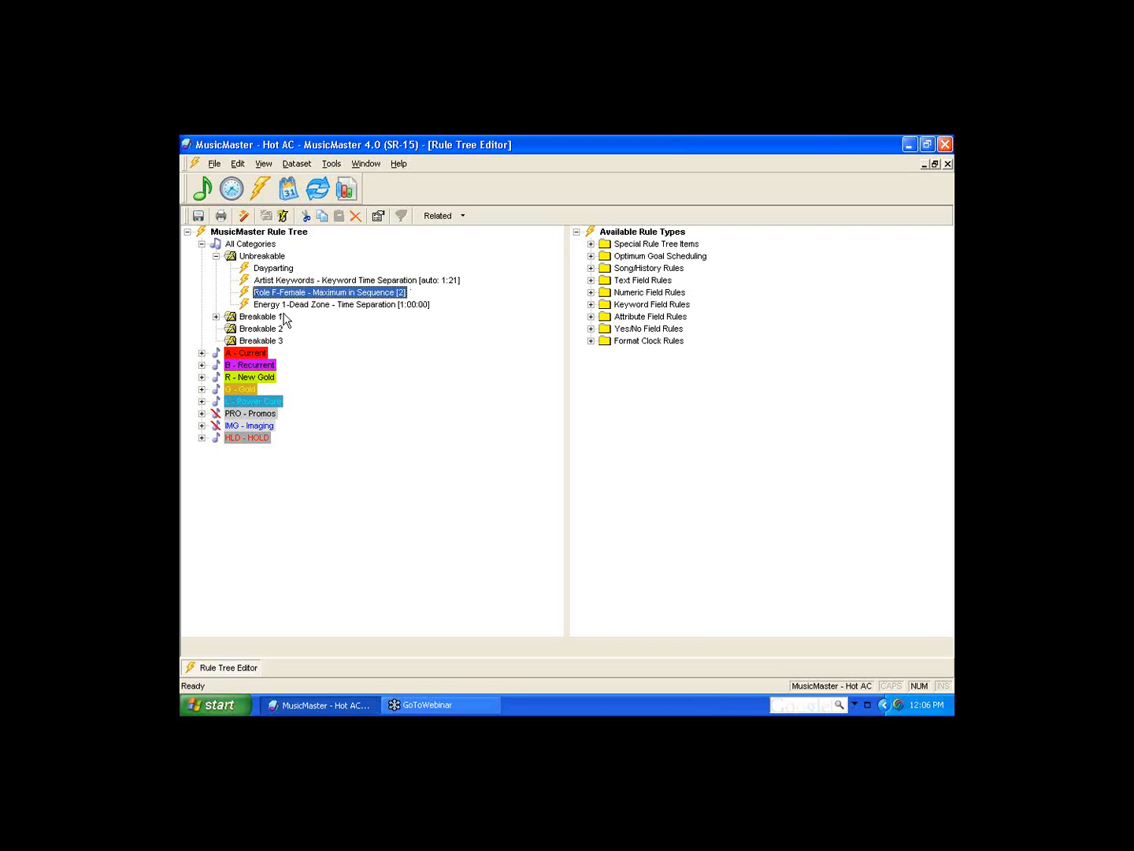
{"action": "left_click", "coordinate": [216, 256]}
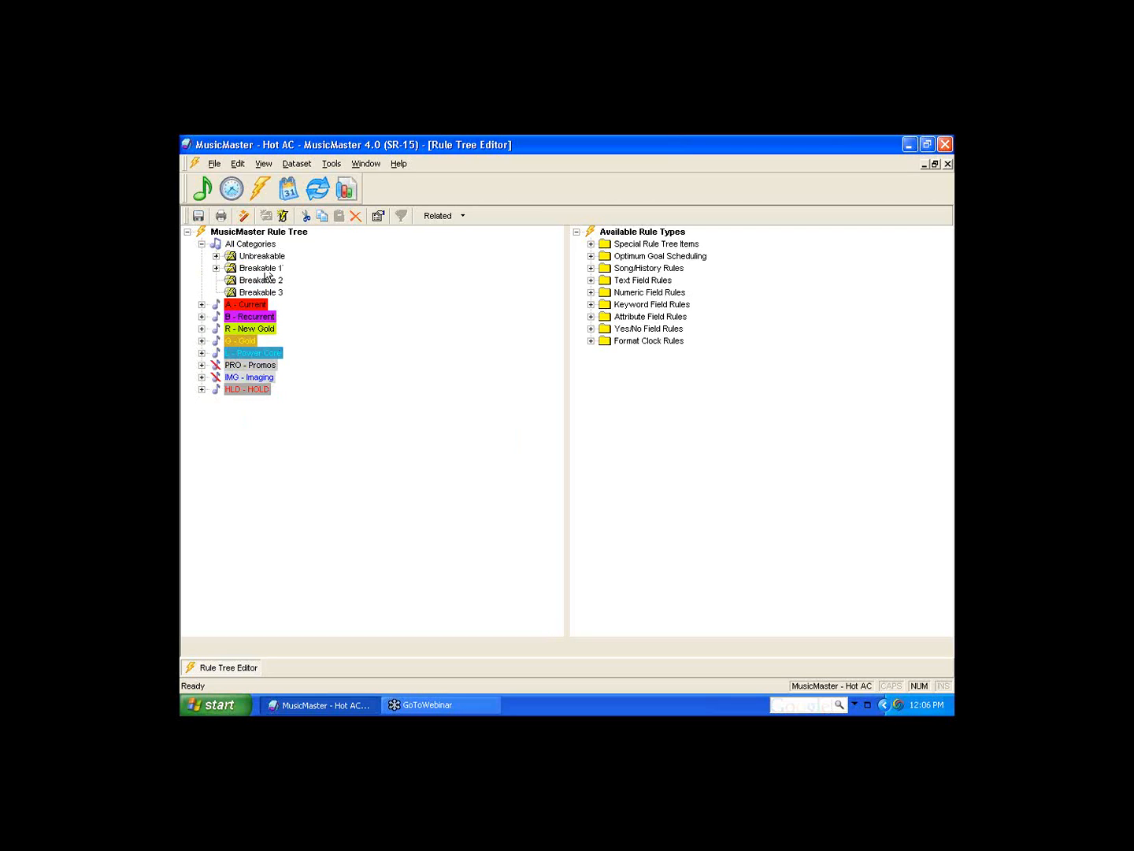
In Breakable 1, move the Energy 3-Normal, 2-Low, 4-High and Sweep Target rules together directly beneath Energy - Segue Protection
{"action": "left_click", "coordinate": [267, 269]}
{"action": "double_click", "coordinate": [266, 270]}
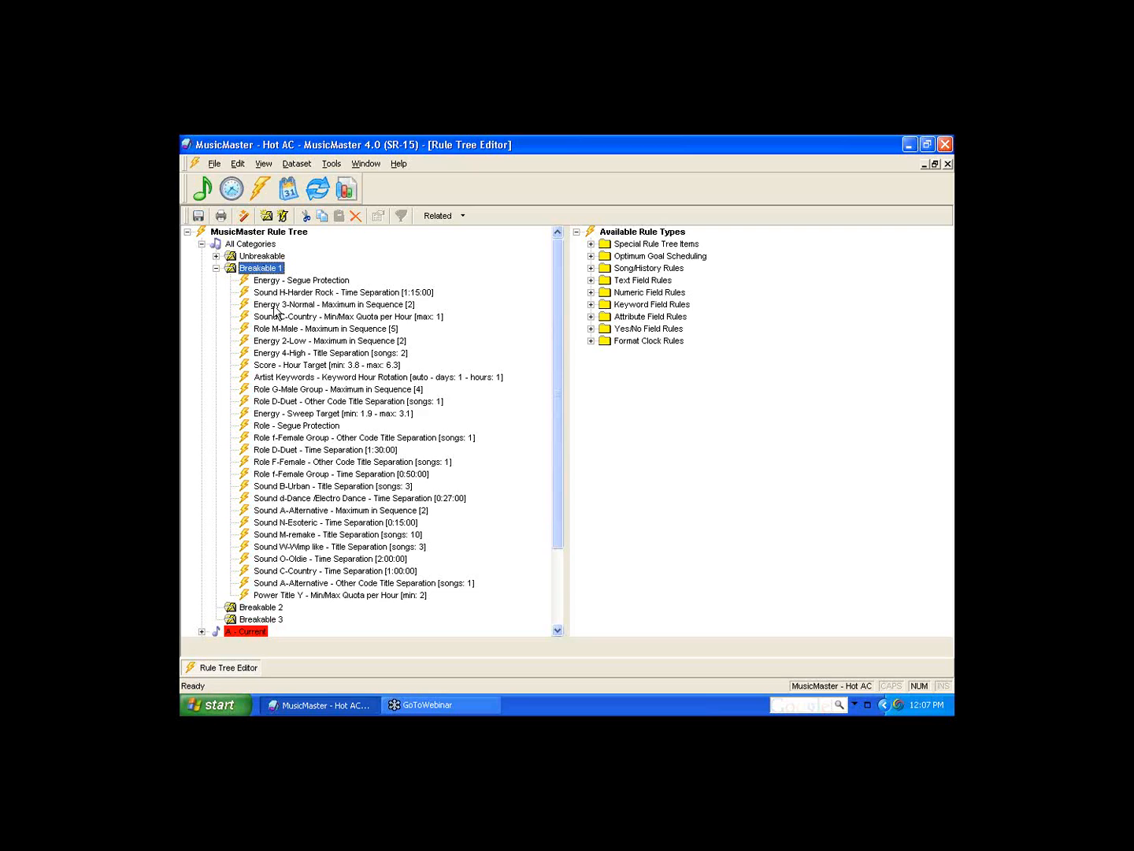
{"action": "mouse_move", "coordinate": [275, 309]}
{"action": "left_mouse_down"}
{"action": "mouse_move", "coordinate": [274, 297]}
{"action": "mouse_move", "coordinate": [278, 342]}
{"action": "mouse_move", "coordinate": [276, 301]}
{"action": "left_mouse_up"}
{"action": "left_click_drag", "start_coordinate": [276, 361], "coordinate": [275, 313]}
{"action": "left_click_drag", "start_coordinate": [304, 414], "coordinate": [304, 321]}
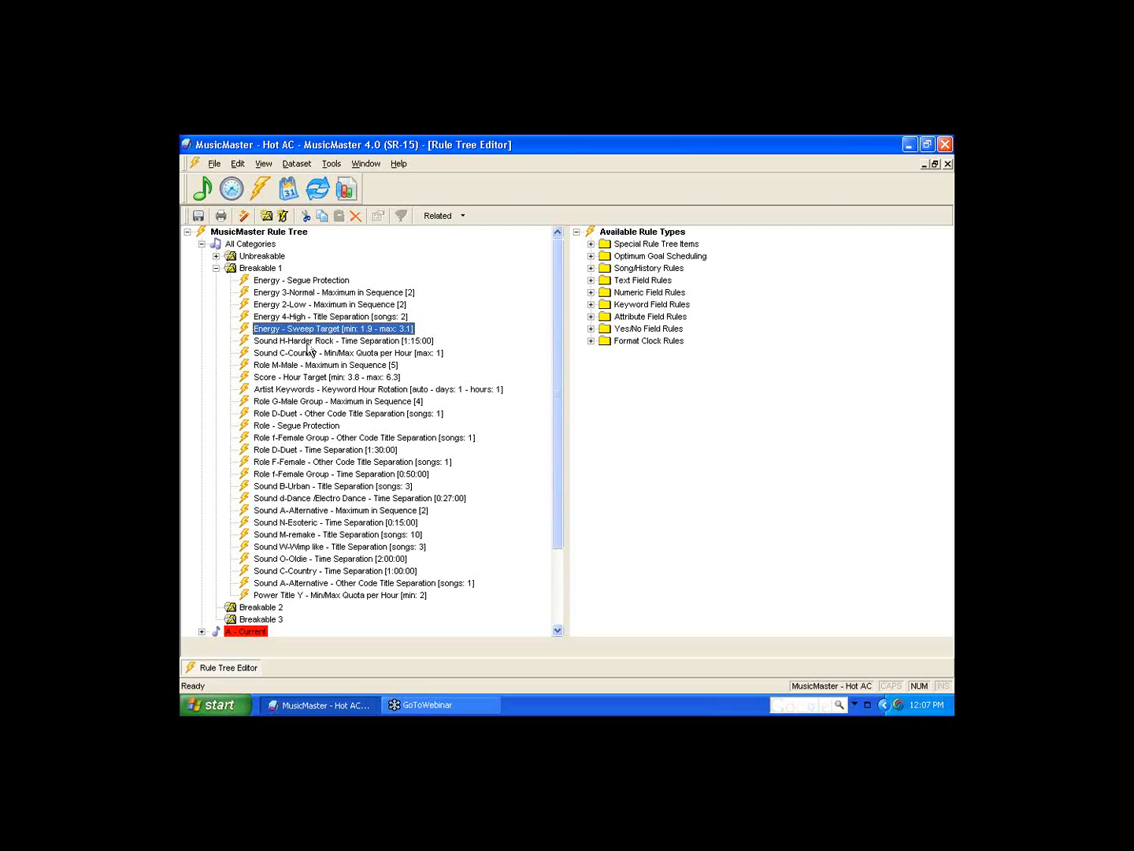
Add a rule group with the description Energy above the first rule in Breakable 1
{"action": "double_click", "coordinate": [650, 244]}
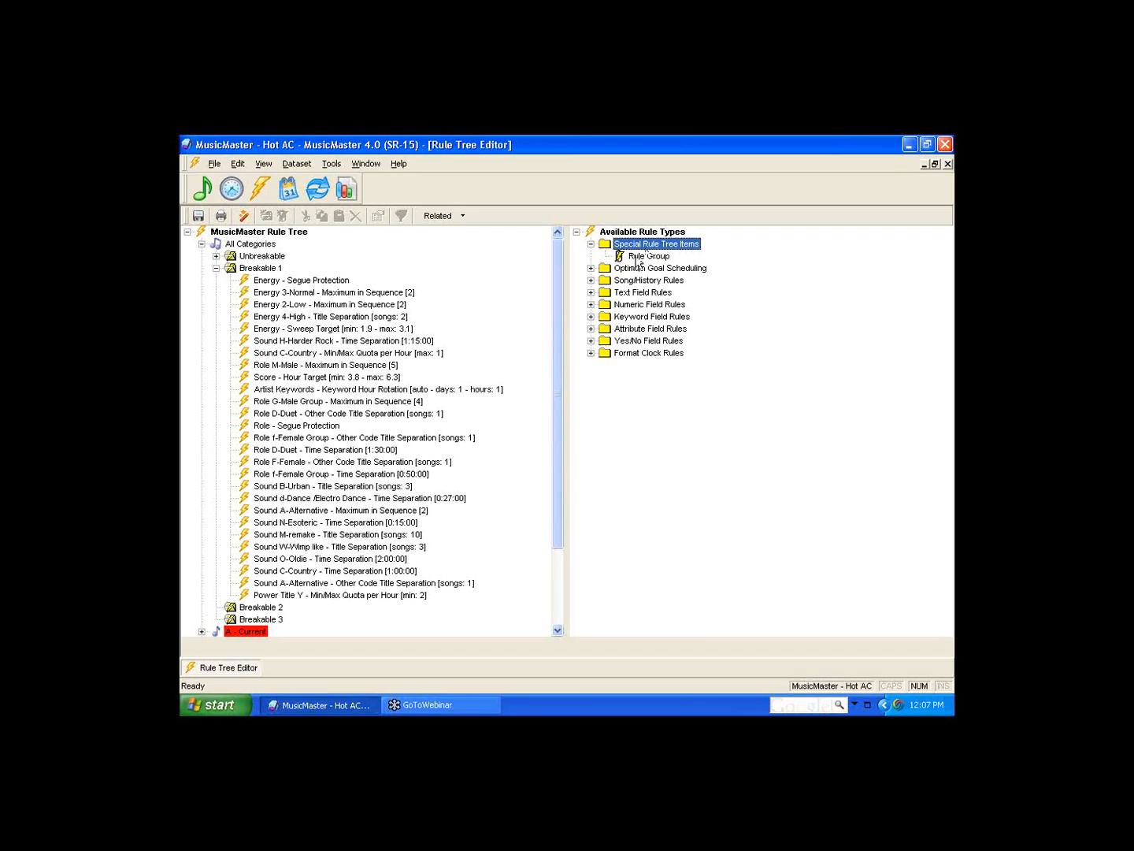
{"action": "left_click", "coordinate": [642, 257]}
{"action": "left_click_drag", "start_coordinate": [637, 260], "coordinate": [317, 275]}
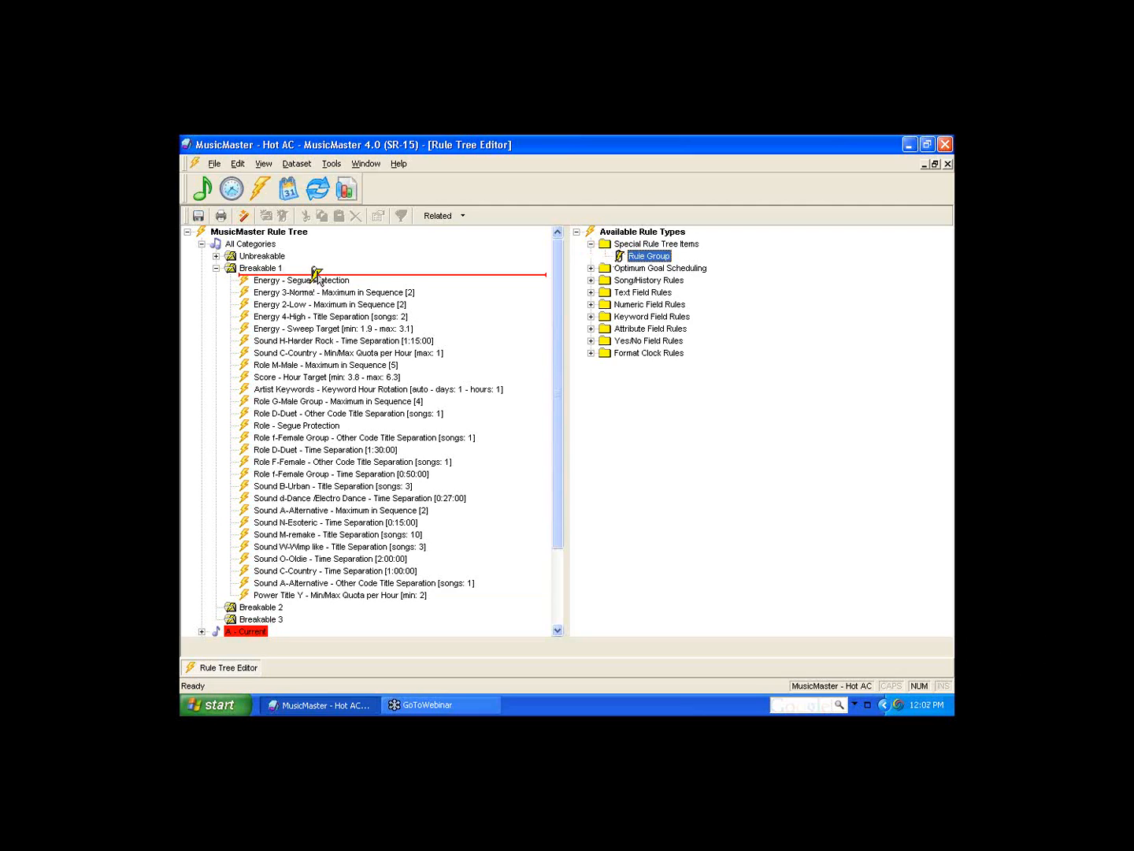
{"action": "left_click_drag", "start_coordinate": [317, 276], "coordinate": [317, 277]}
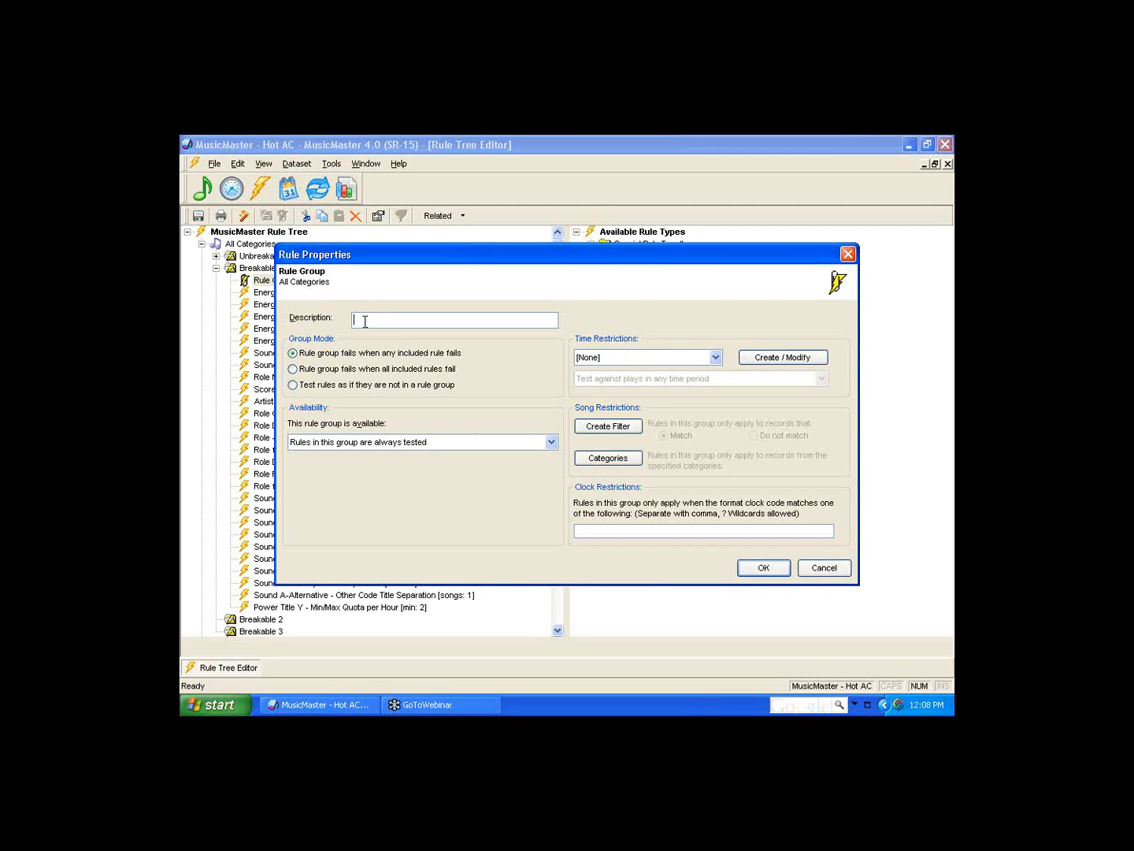
{"action": "type", "text": "Energy"}
{"action": "left_click", "coordinate": [758, 567]}
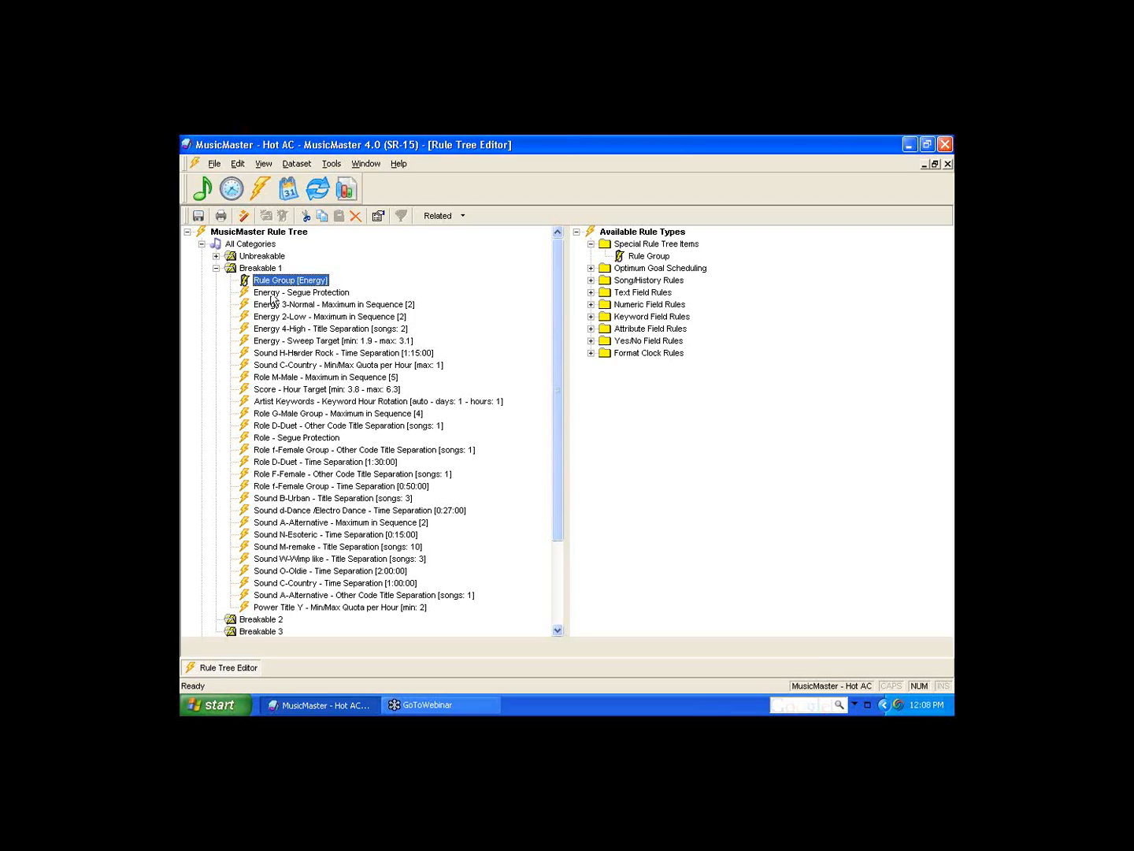
Move the five Energy rules of Breakable 1, from Segue Protection through Sweep Target, into the Energy rule group
{"action": "left_click_drag", "start_coordinate": [272, 299], "coordinate": [274, 281]}
{"action": "left_click_drag", "start_coordinate": [276, 315], "coordinate": [277, 281]}
{"action": "left_click_drag", "start_coordinate": [271, 344], "coordinate": [291, 282]}
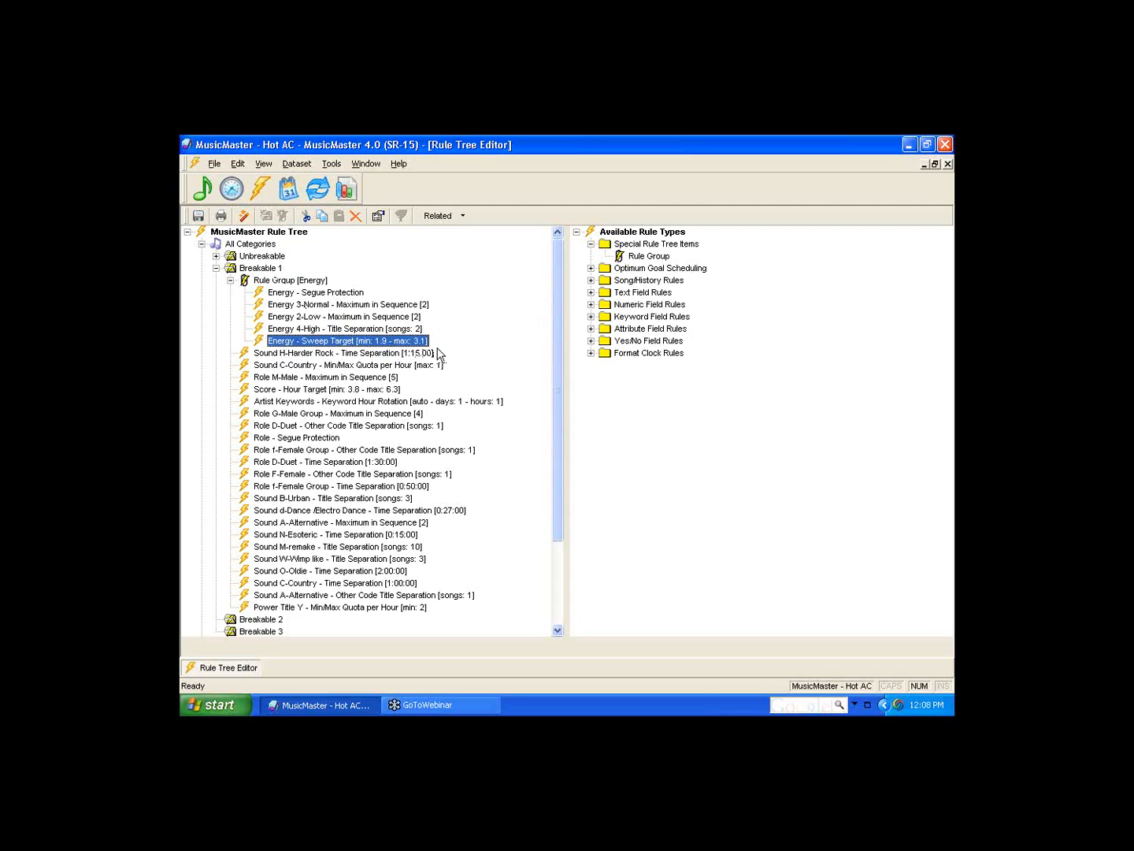
In the Energy rule group's properties, try the mode that tests rules as if not in a group and review the availability options
{"action": "left_click", "coordinate": [289, 282]}
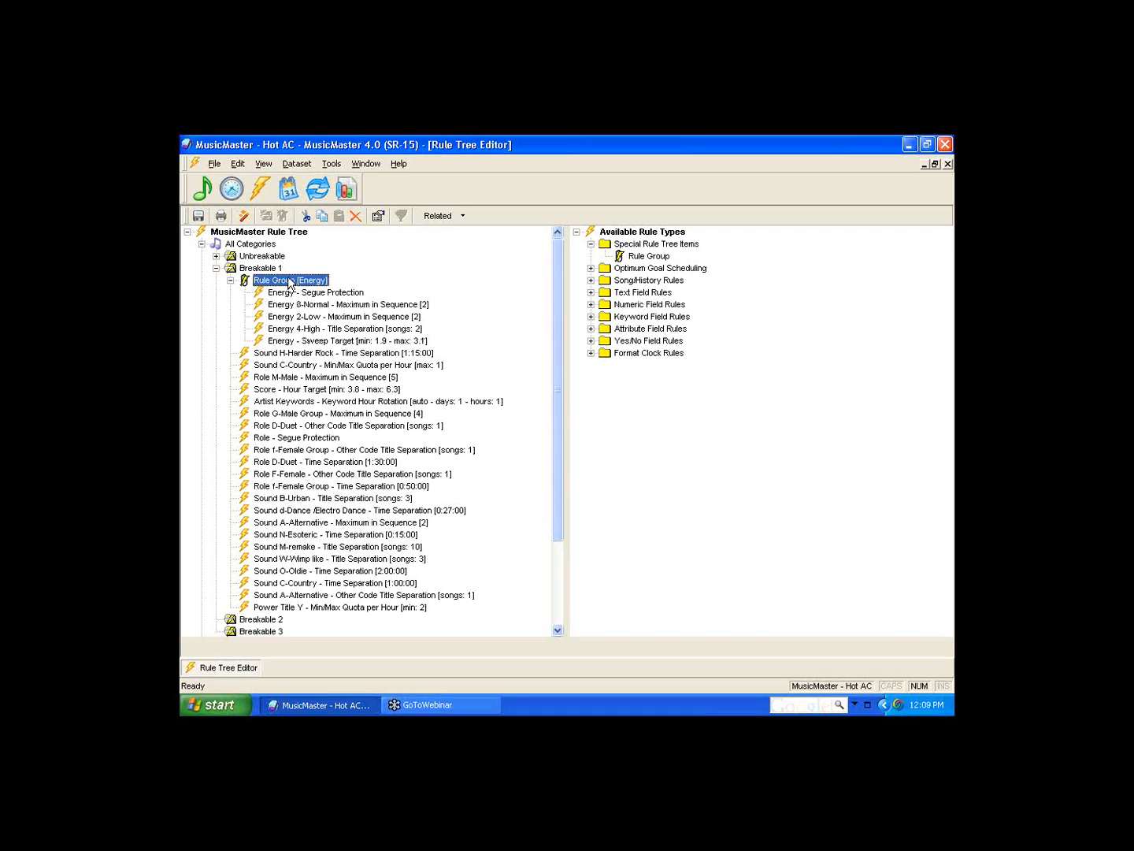
{"action": "right_click", "coordinate": [289, 283]}
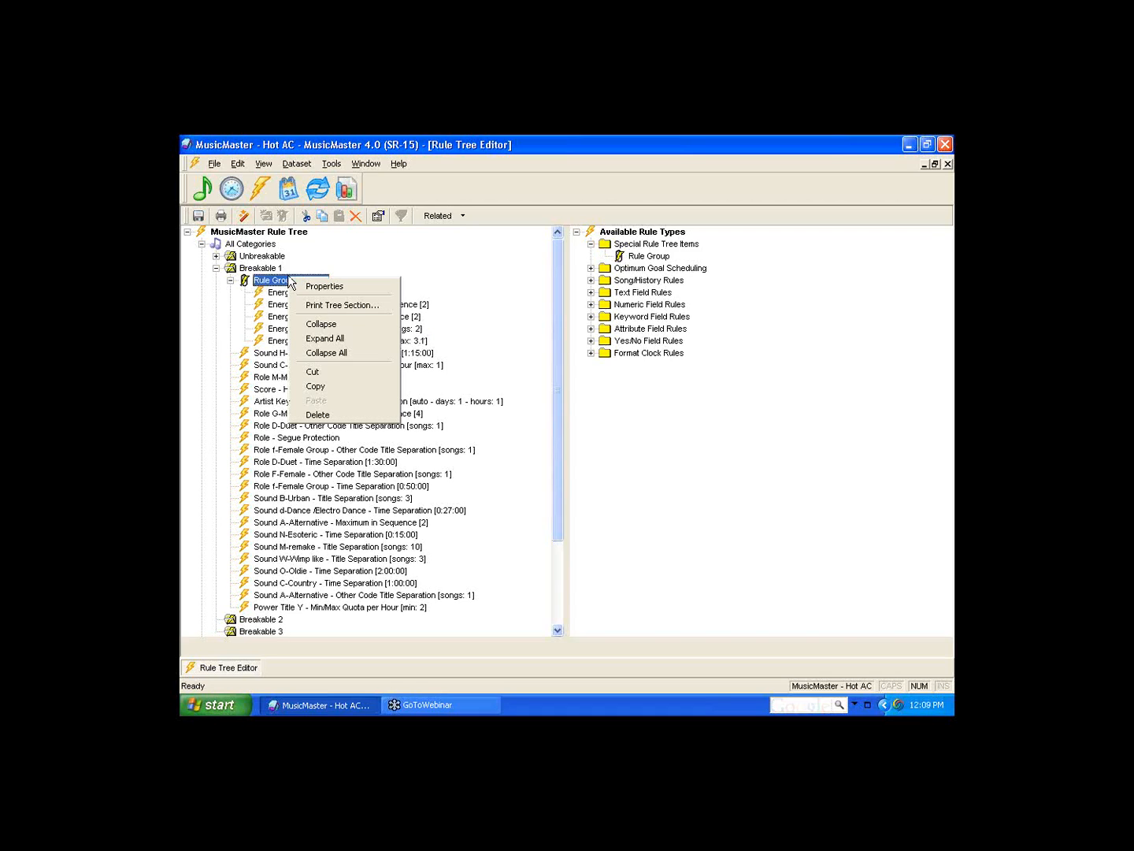
{"action": "left_click", "coordinate": [310, 288]}
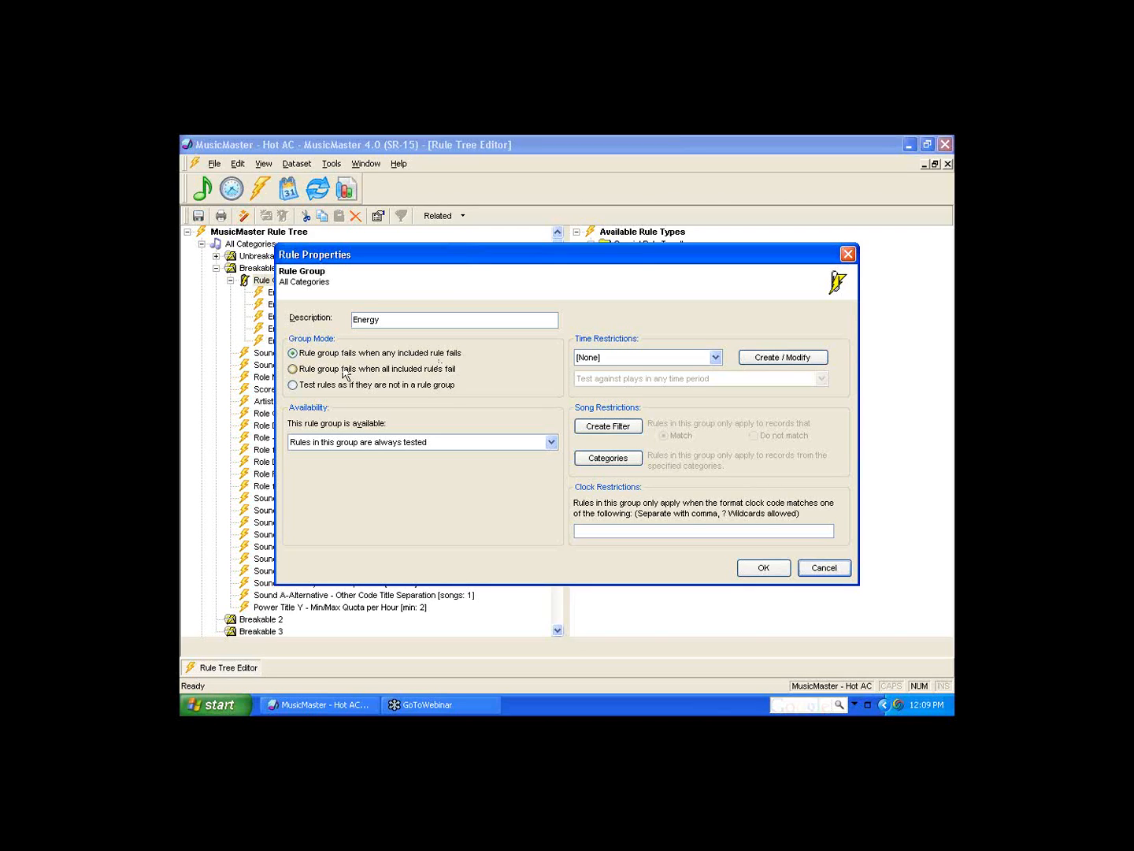
{"action": "left_click", "coordinate": [295, 371]}
{"action": "left_click", "coordinate": [293, 386]}
{"action": "left_click", "coordinate": [552, 443]}
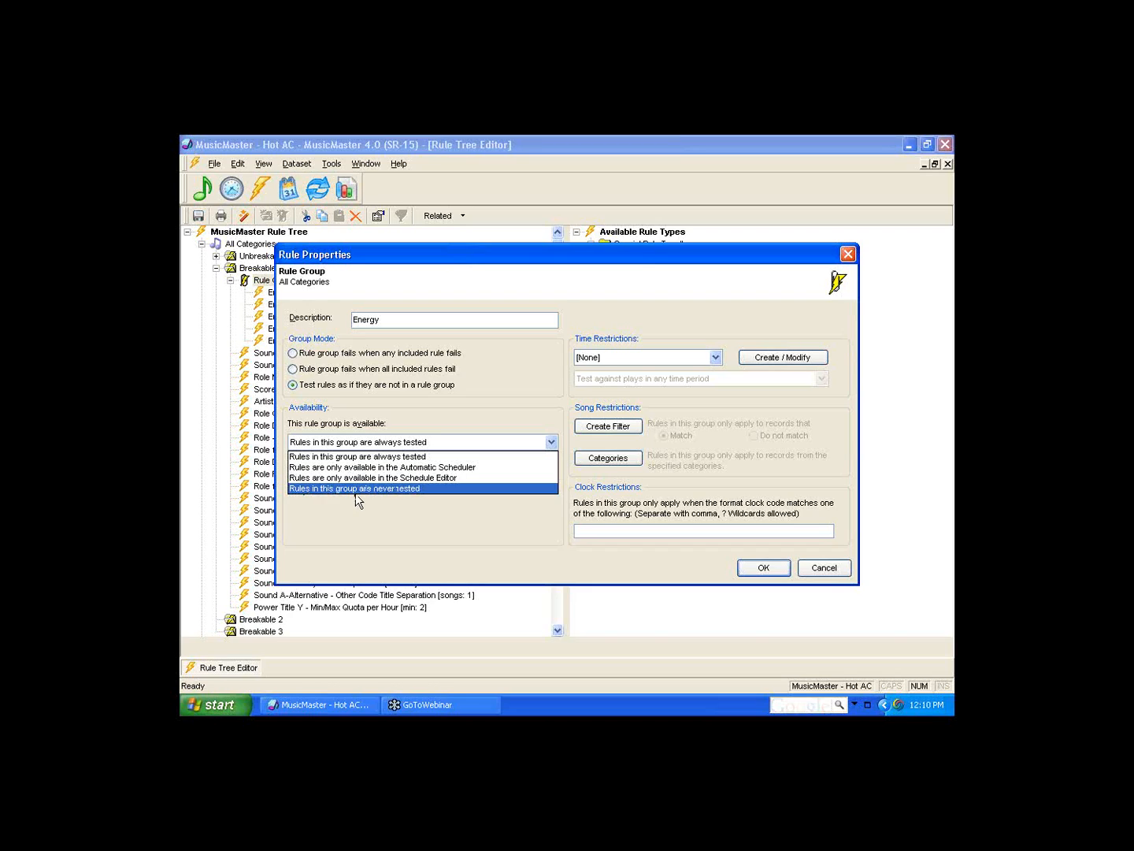
{"action": "left_click", "coordinate": [519, 362]}
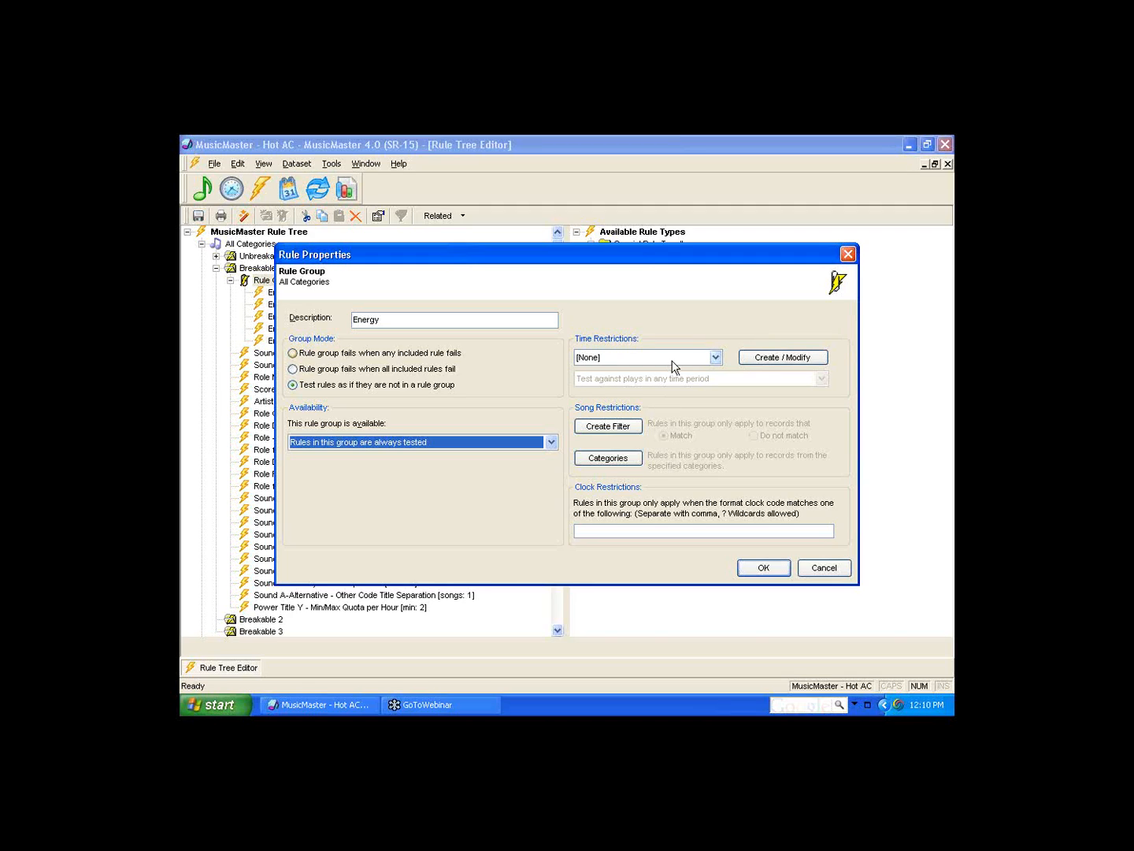
Create a time restriction blocking all hours except Monday to Friday 6A through 9A, save it as "am drive only" and apply it
{"action": "left_click", "coordinate": [802, 359]}
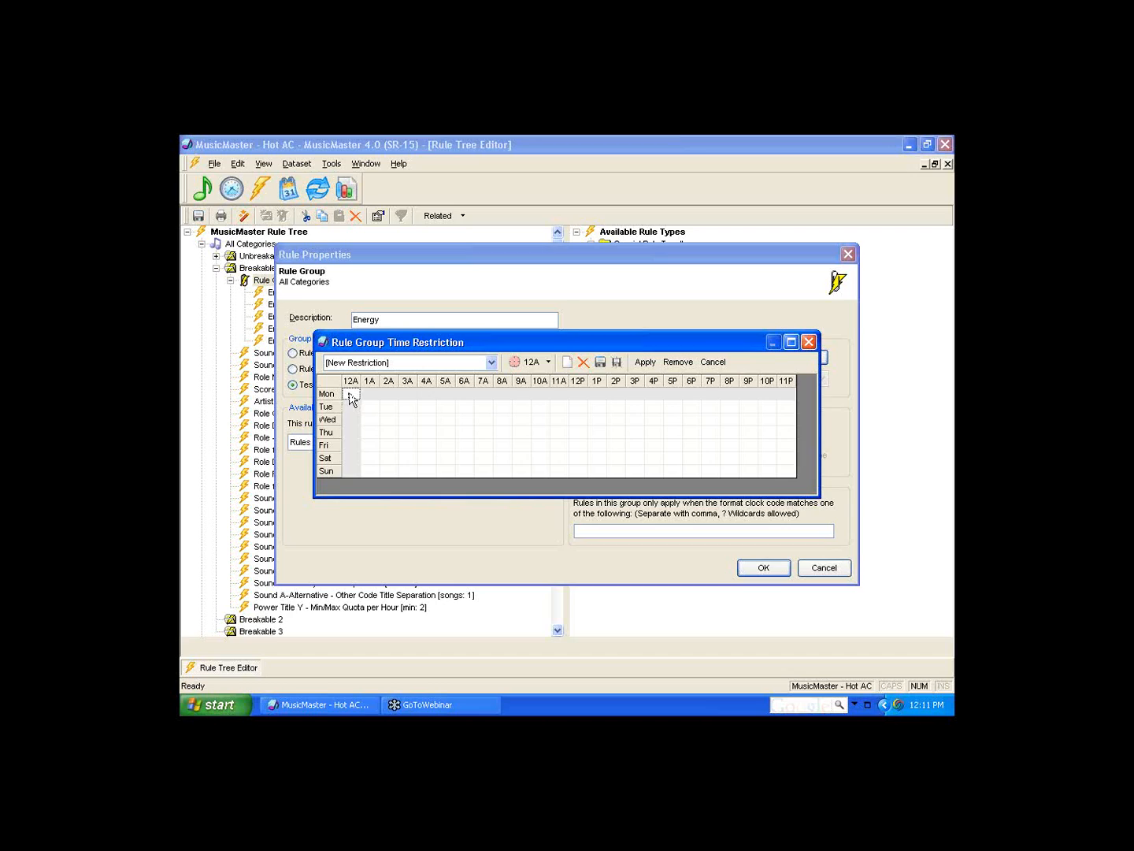
{"action": "left_click_drag", "start_coordinate": [349, 394], "coordinate": [449, 399]}
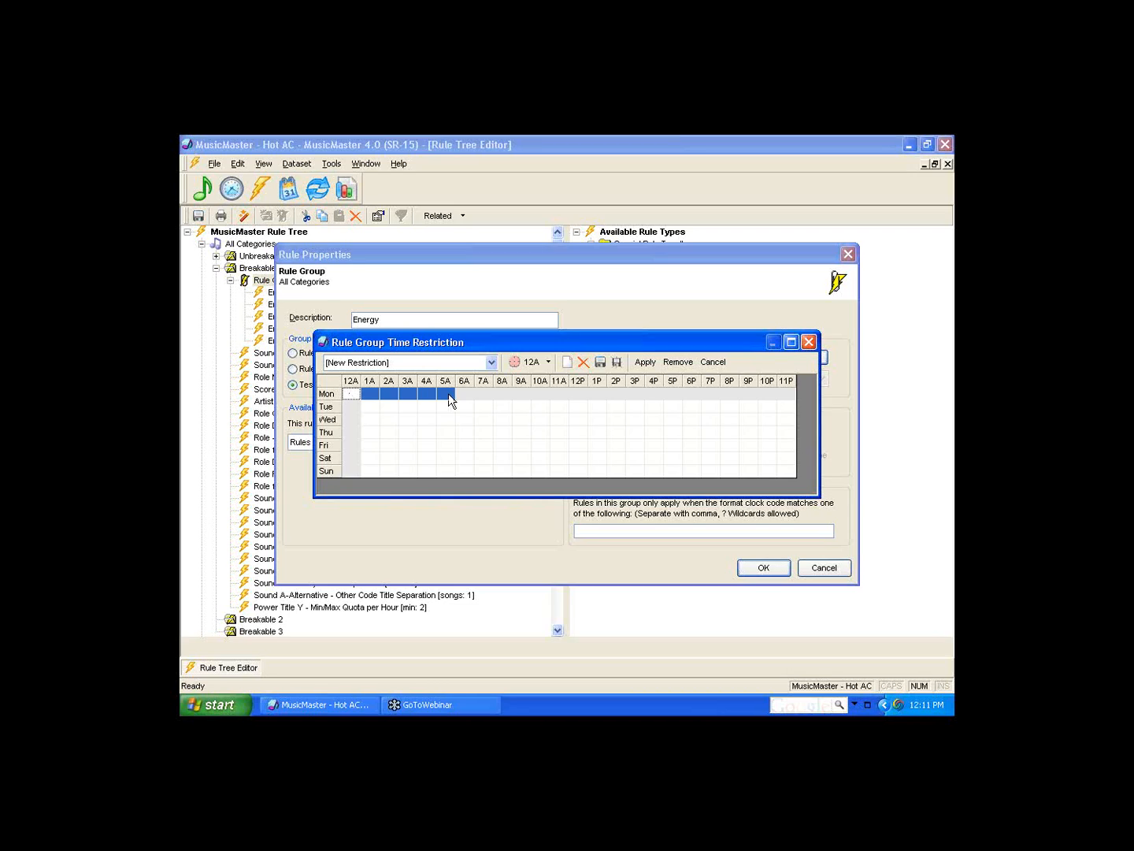
{"action": "left_click_drag", "start_coordinate": [448, 394], "coordinate": [445, 471]}
{"action": "left_click_drag", "start_coordinate": [540, 394], "coordinate": [794, 475]}
{"action": "left_click_drag", "start_coordinate": [454, 463], "coordinate": [529, 473]}
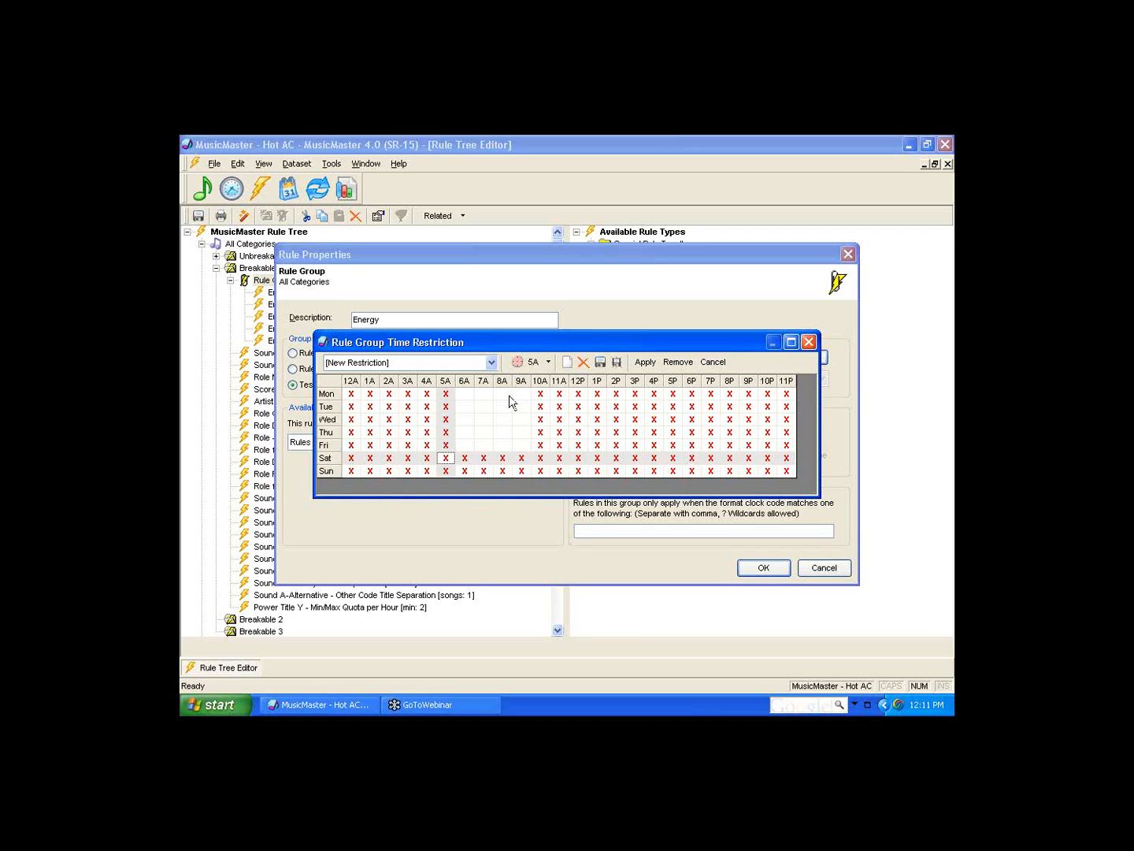
{"action": "left_click", "coordinate": [610, 363]}
{"action": "type", "text": "am driva only"}
{"action": "left_click", "coordinate": [672, 321]}
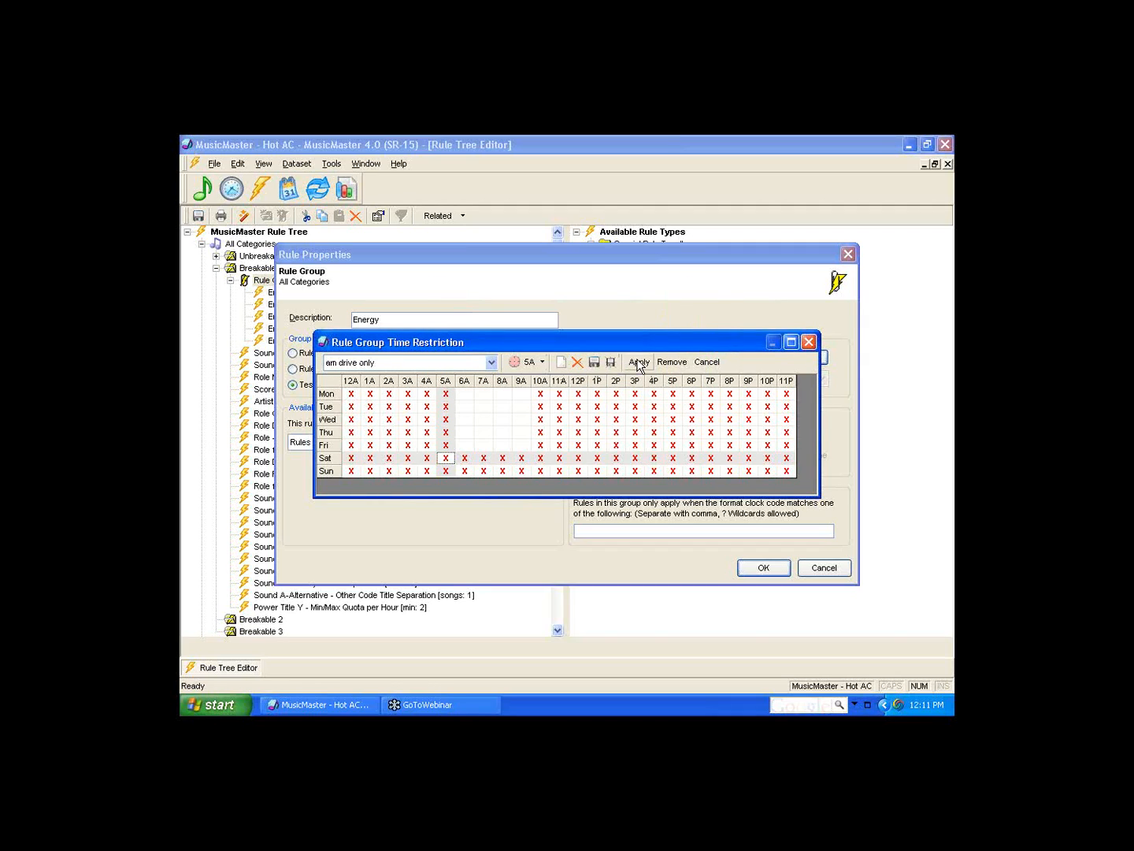
{"action": "left_click", "coordinate": [638, 364]}
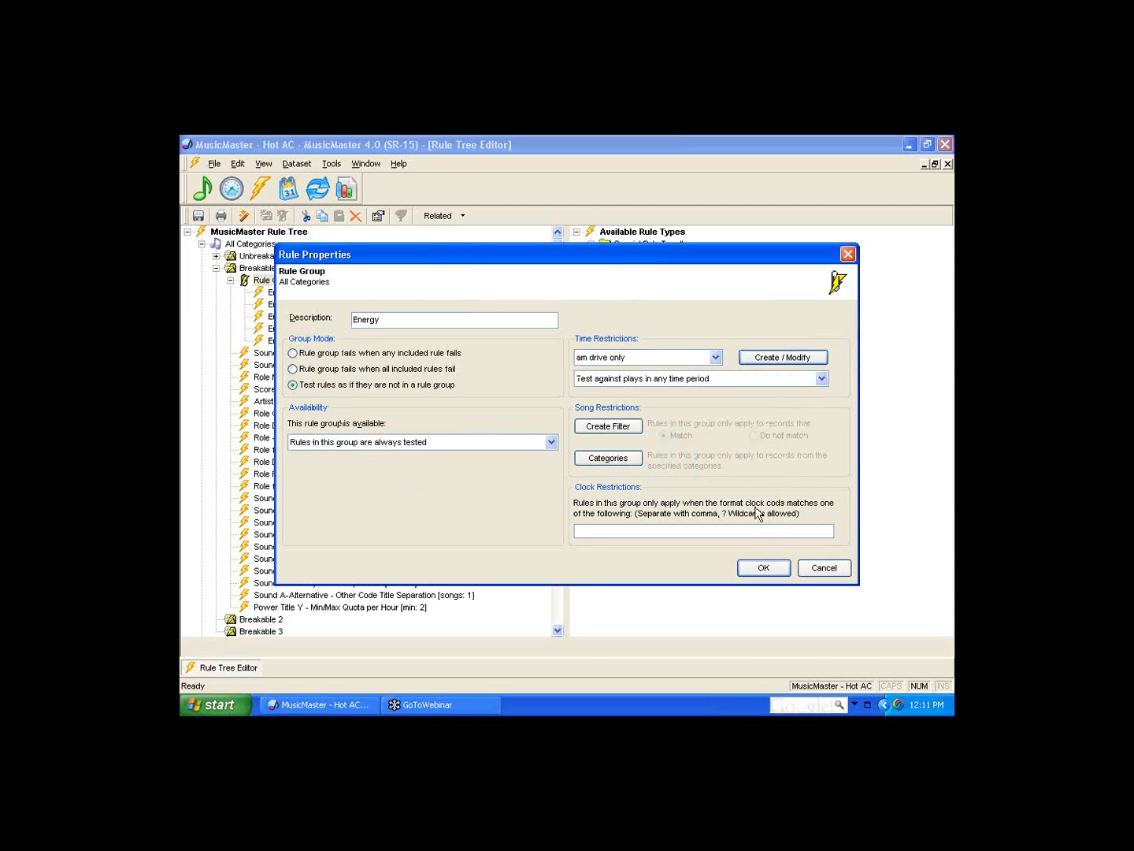
Review the filter fields and the artist values available for an Artist Contains song restriction, without creating a filter
{"action": "left_click", "coordinate": [608, 426]}
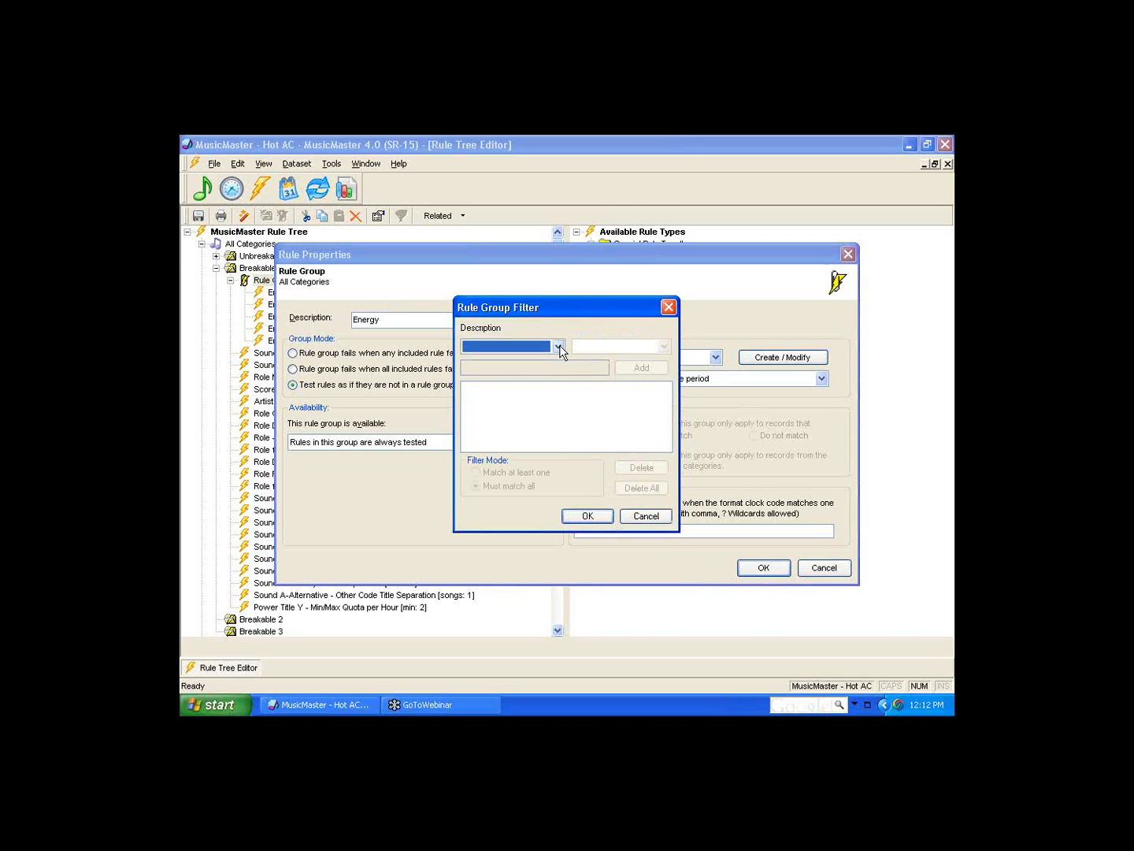
{"action": "left_click", "coordinate": [558, 348]}
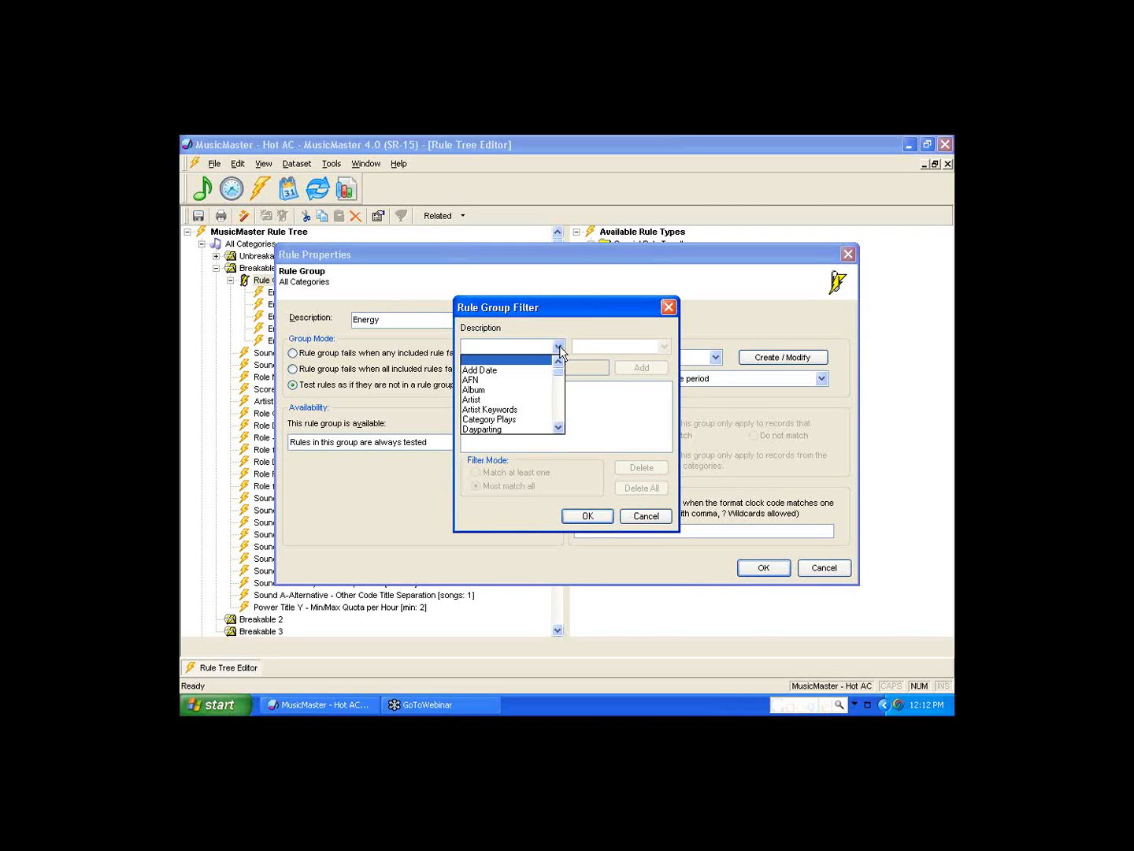
{"action": "left_click", "coordinate": [509, 398]}
{"action": "left_click", "coordinate": [602, 369]}
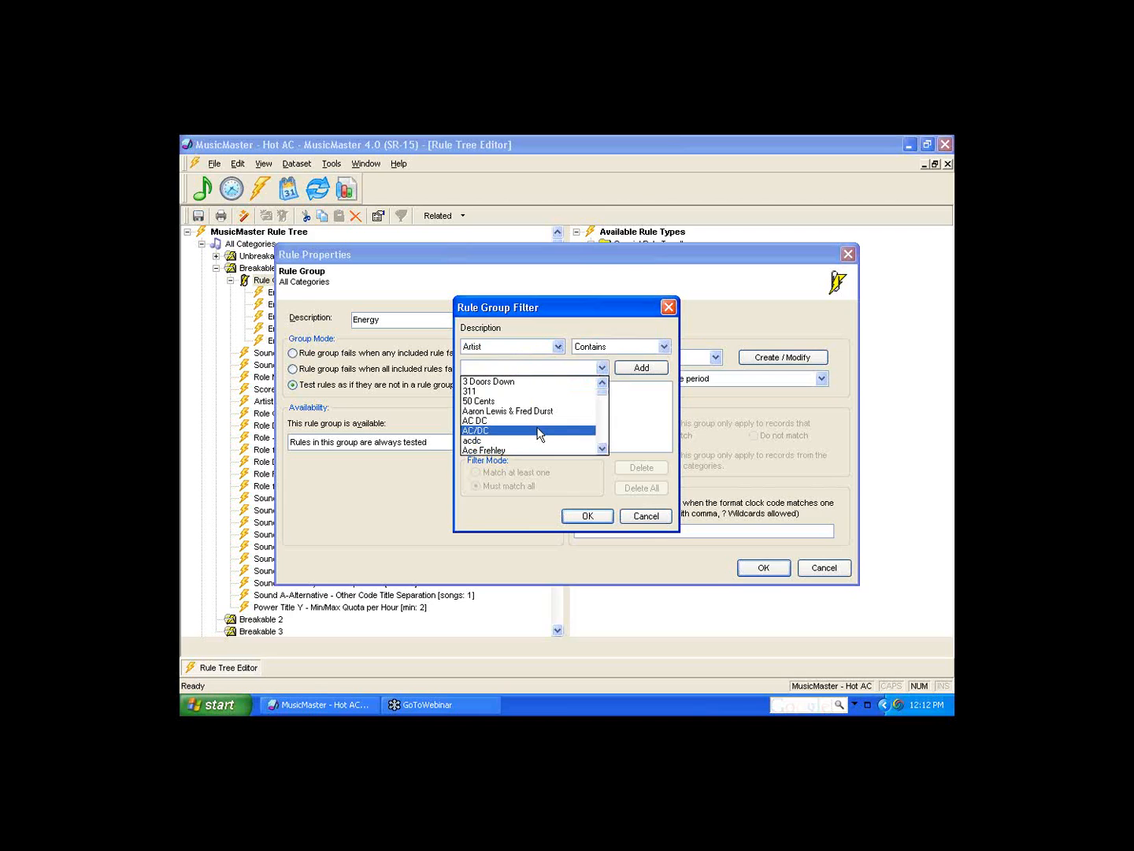
{"action": "left_click", "coordinate": [649, 519]}
{"action": "left_click", "coordinate": [649, 513]}
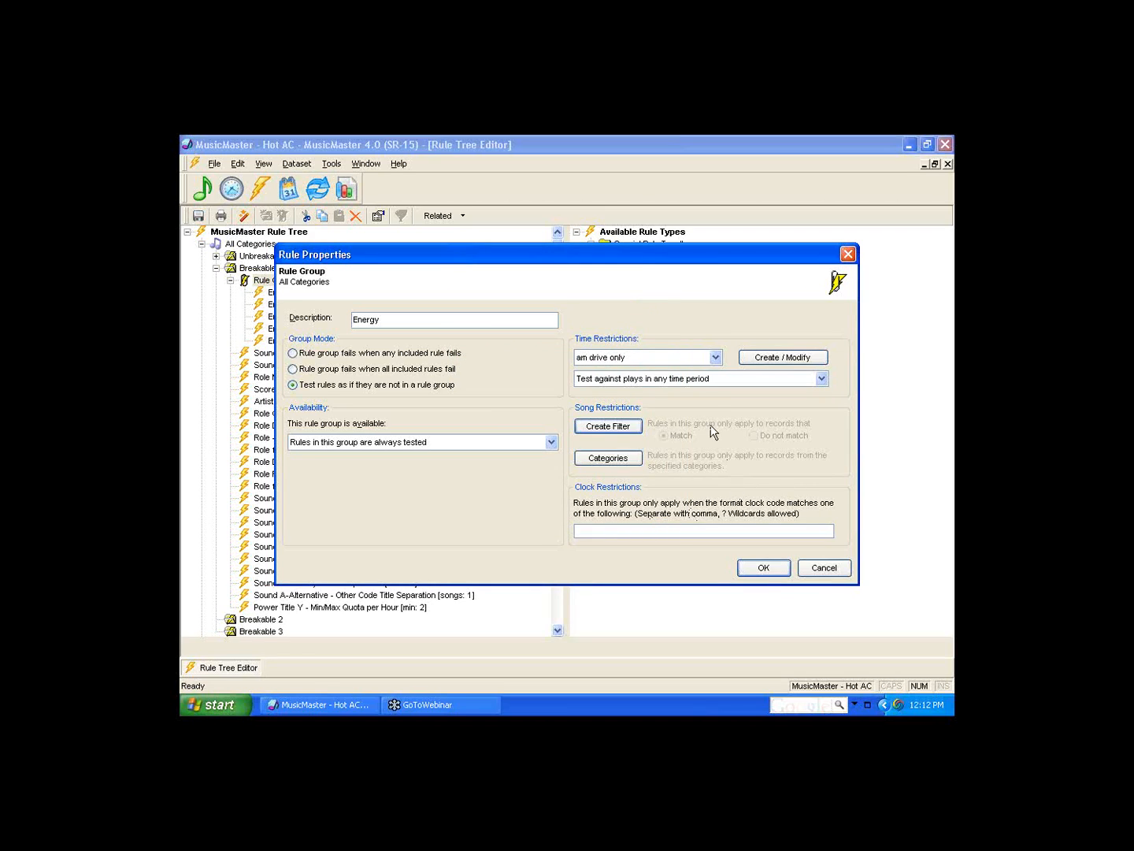
Try to exclude the Promos, Imaging, HOLD, Uncategorized Songs, Current and Recurrent categories from the Energy rule group
{"action": "left_click", "coordinate": [595, 455]}
{"action": "left_click", "coordinate": [600, 460]}
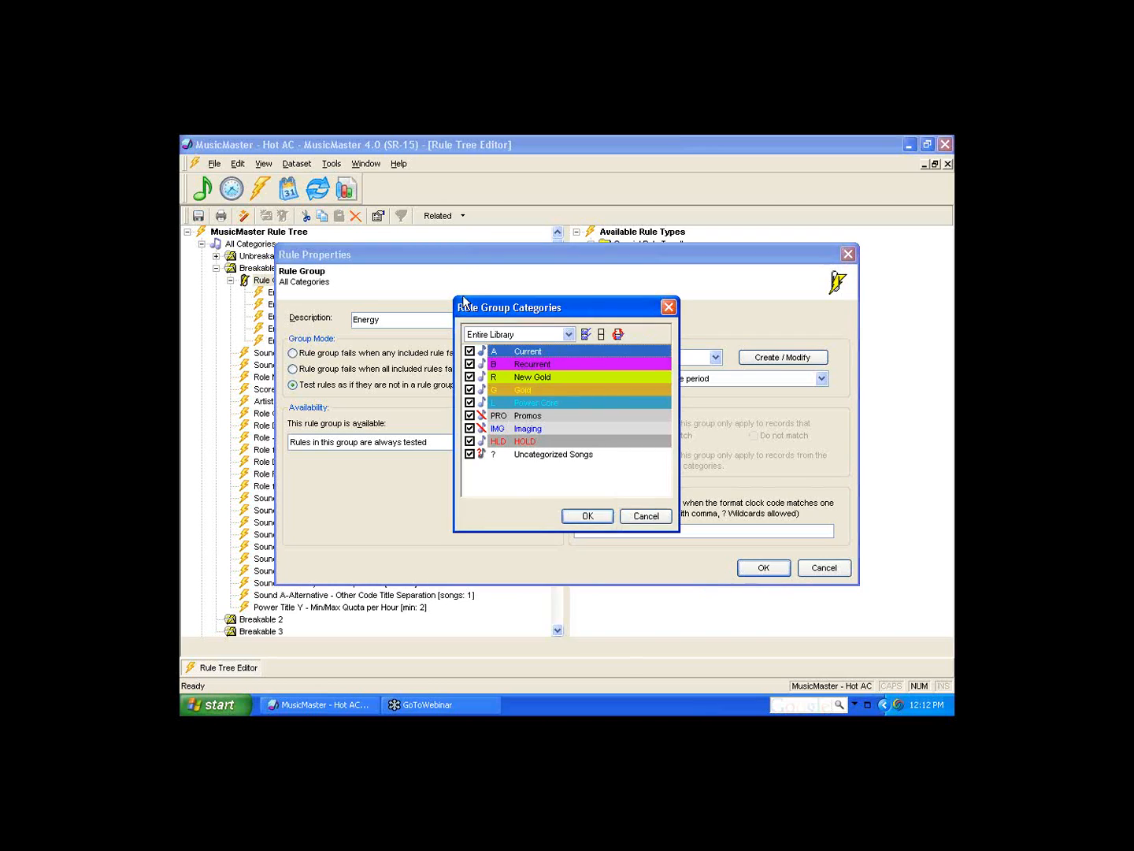
{"action": "left_click", "coordinate": [470, 415]}
{"action": "left_click", "coordinate": [471, 428]}
{"action": "left_click", "coordinate": [471, 441]}
{"action": "left_click", "coordinate": [471, 454]}
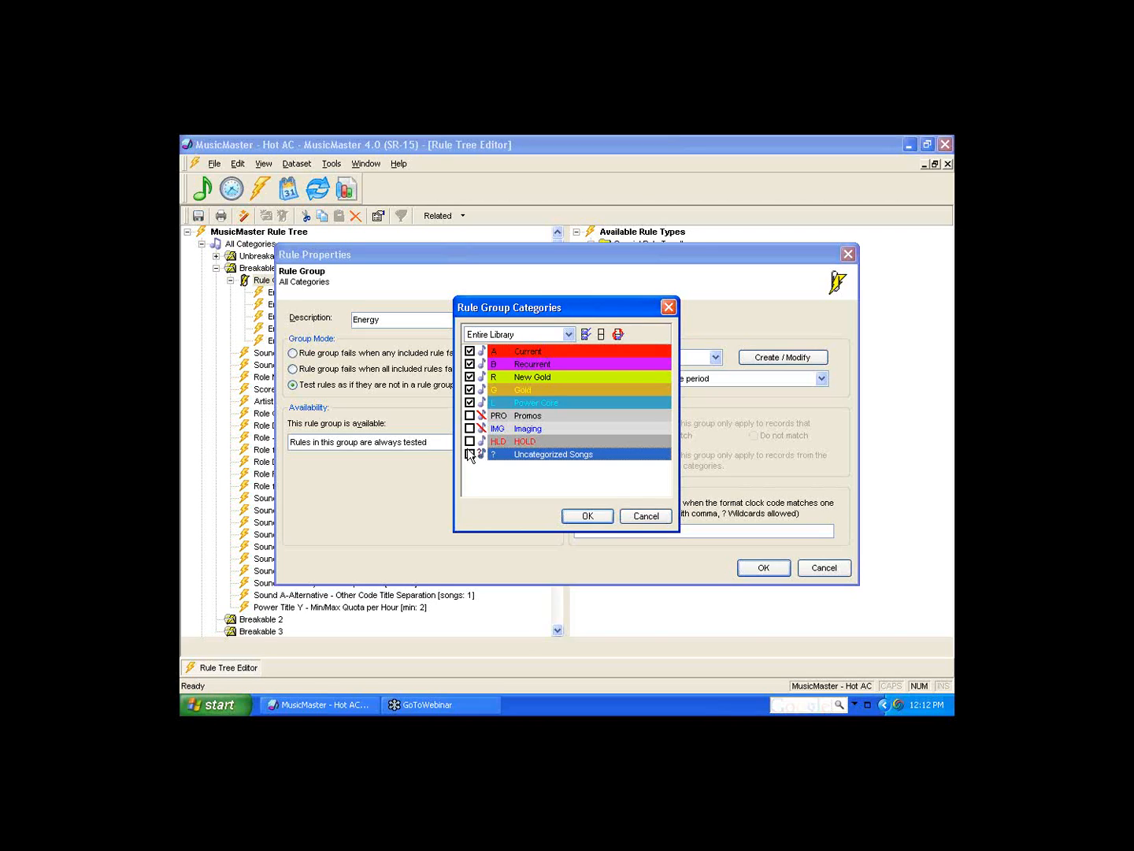
{"action": "left_click", "coordinate": [470, 351]}
{"action": "left_click", "coordinate": [470, 364]}
{"action": "left_click", "coordinate": [644, 516]}
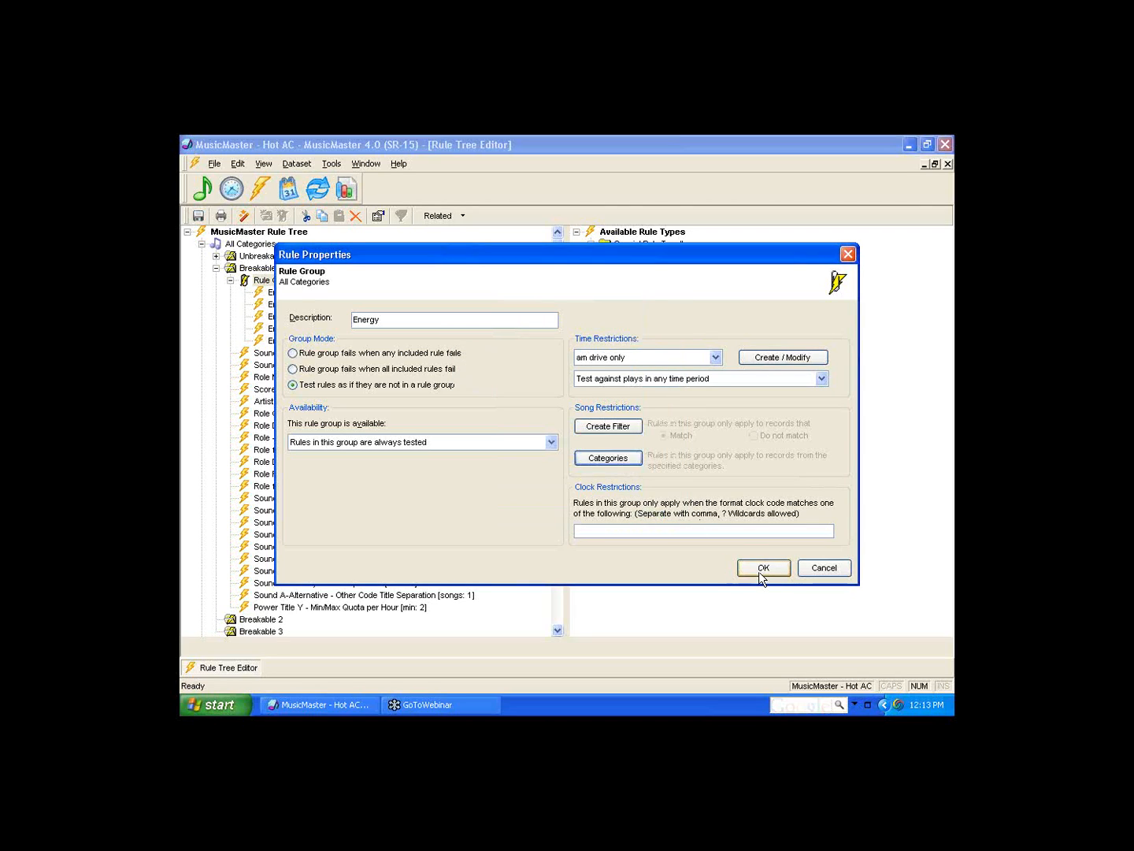
Try the format clock code aa as a clock restriction, clear it and discard the rule group's property changes
{"action": "left_click", "coordinate": [590, 530]}
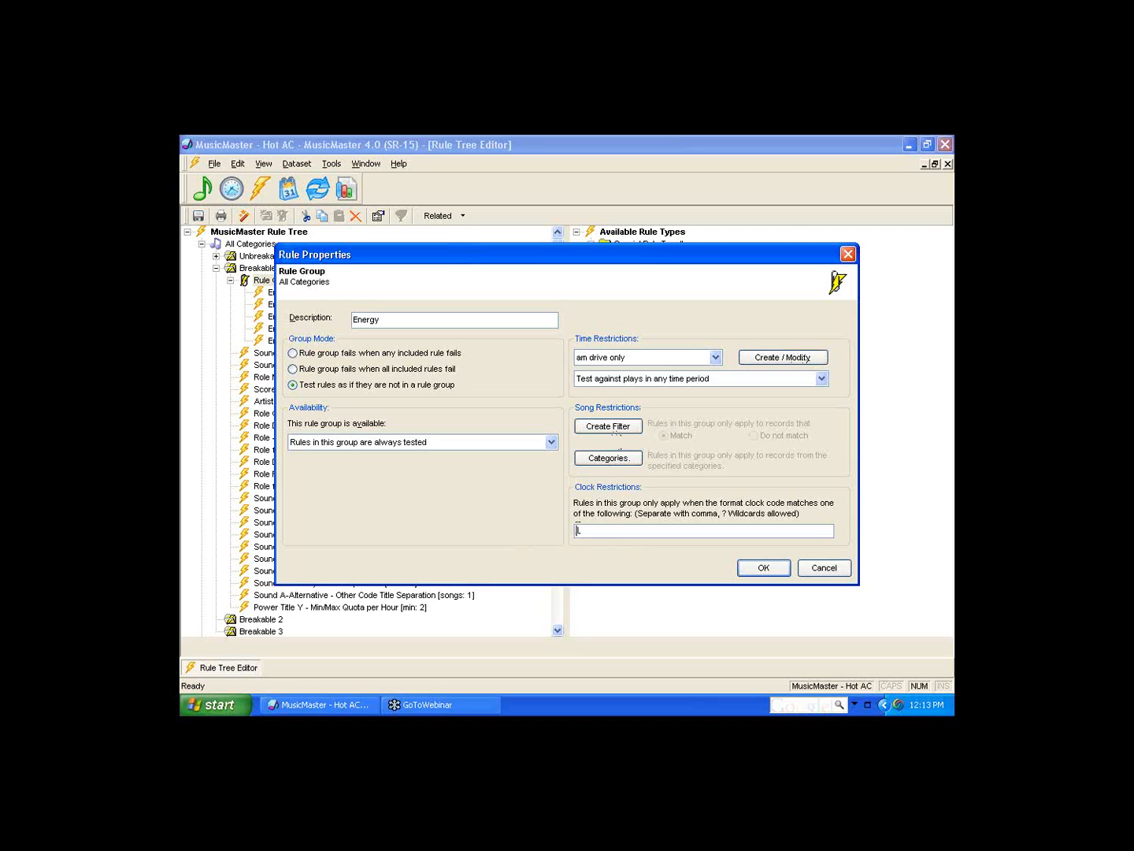
{"action": "type", "text": "aa"}
{"action": "left_click_drag", "start_coordinate": [592, 529], "coordinate": [528, 501]}
{"action": "key", "text": "Delete"}
{"action": "left_click", "coordinate": [844, 567]}
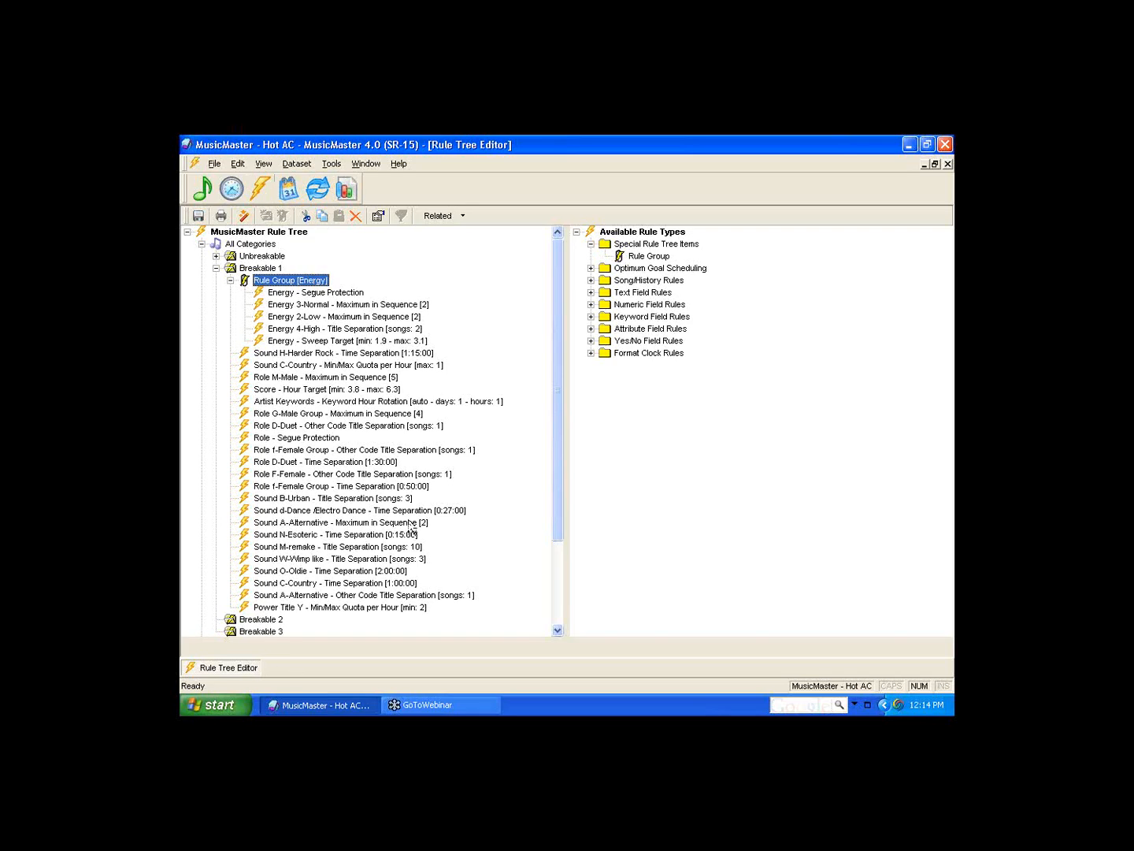
{"action": "left_click", "coordinate": [274, 234]}
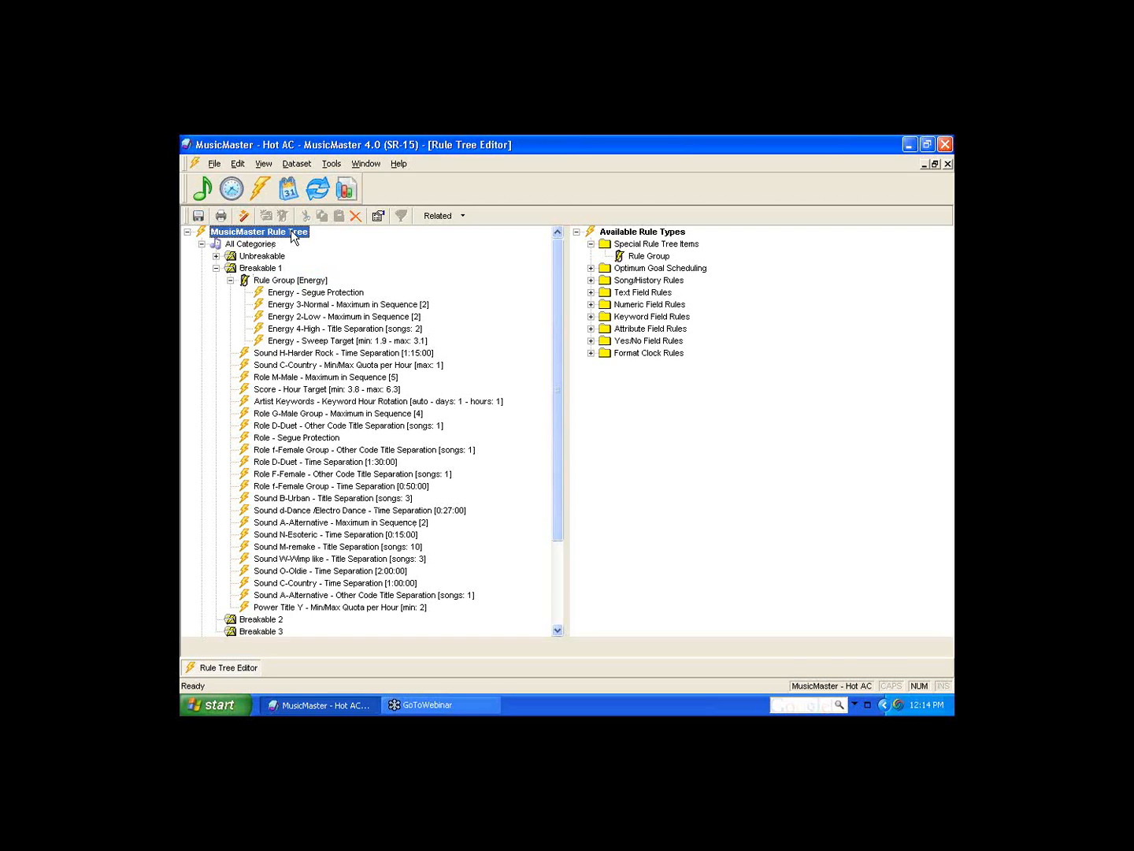
Review the folder merging setting and the full all-category bypass list in the rule tree properties, and accept the settings
{"action": "right_click", "coordinate": [239, 233]}
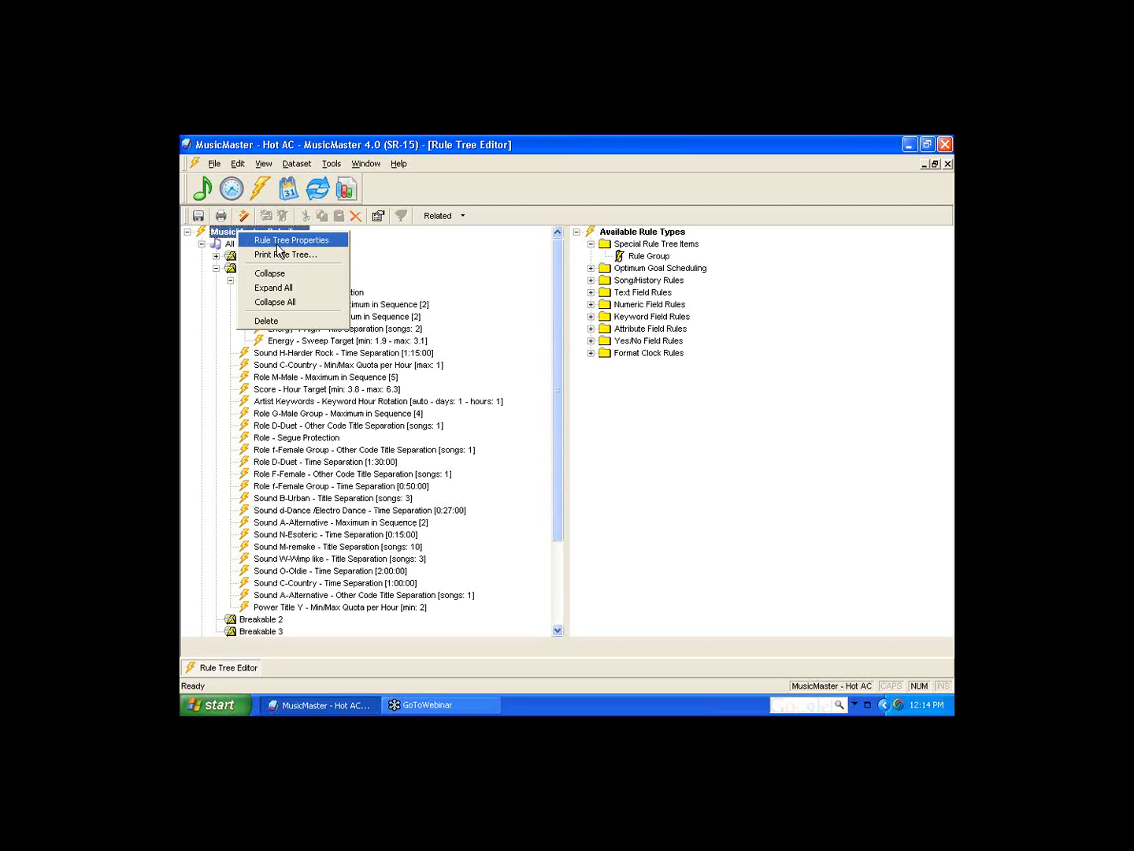
{"action": "left_click", "coordinate": [383, 251]}
{"action": "left_click", "coordinate": [379, 217]}
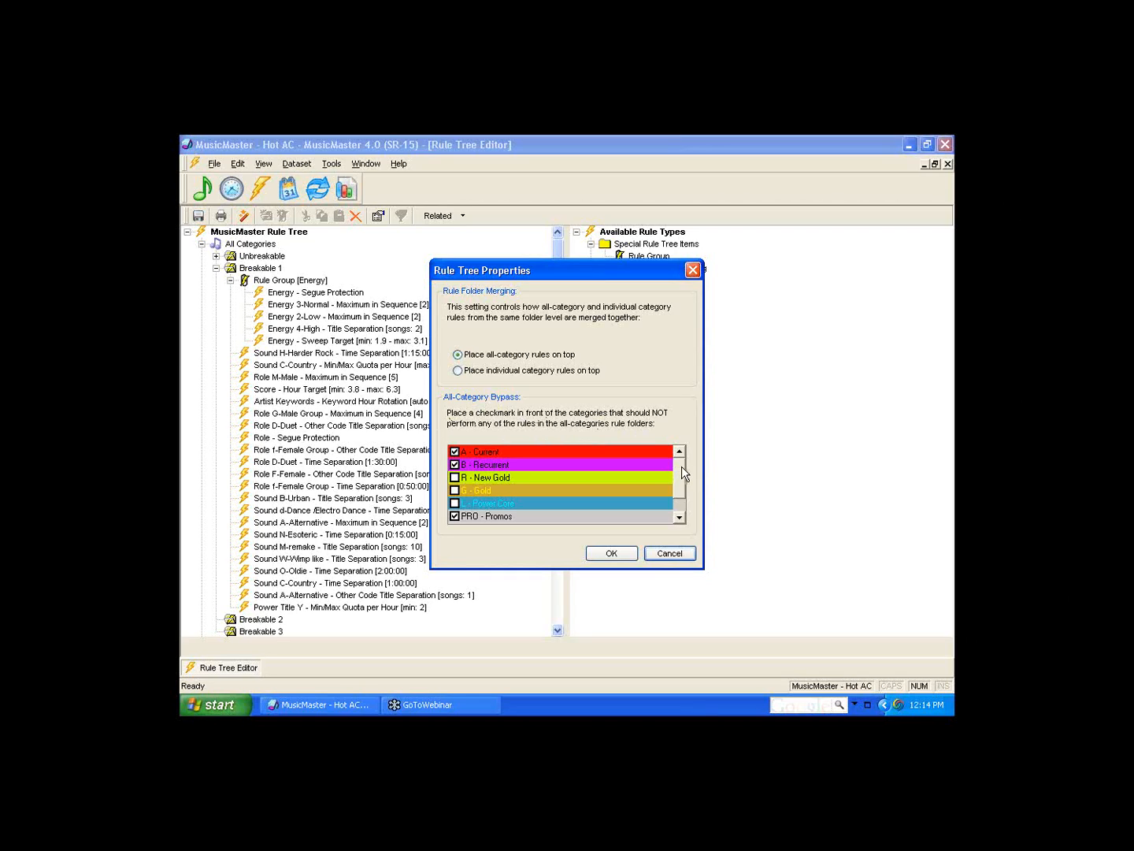
{"action": "left_click", "coordinate": [679, 508]}
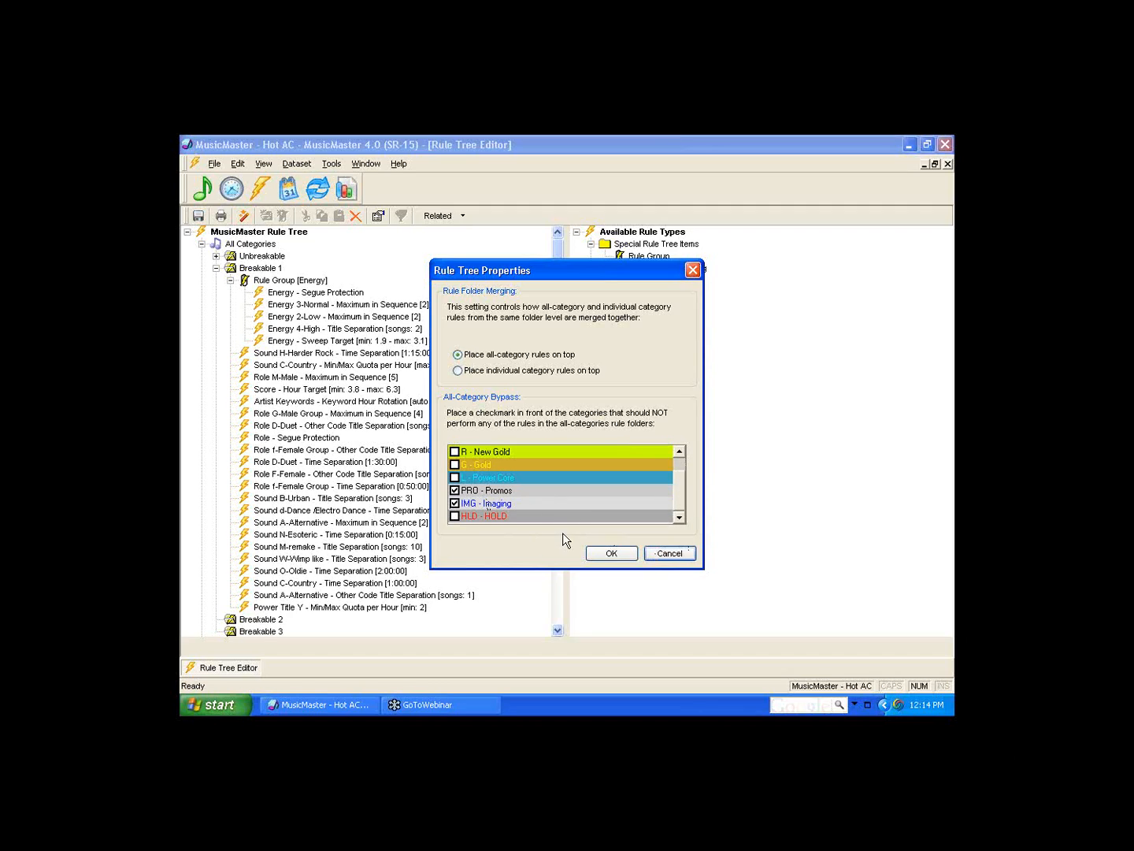
{"action": "left_click", "coordinate": [608, 554]}
{"action": "left_click", "coordinate": [604, 553]}
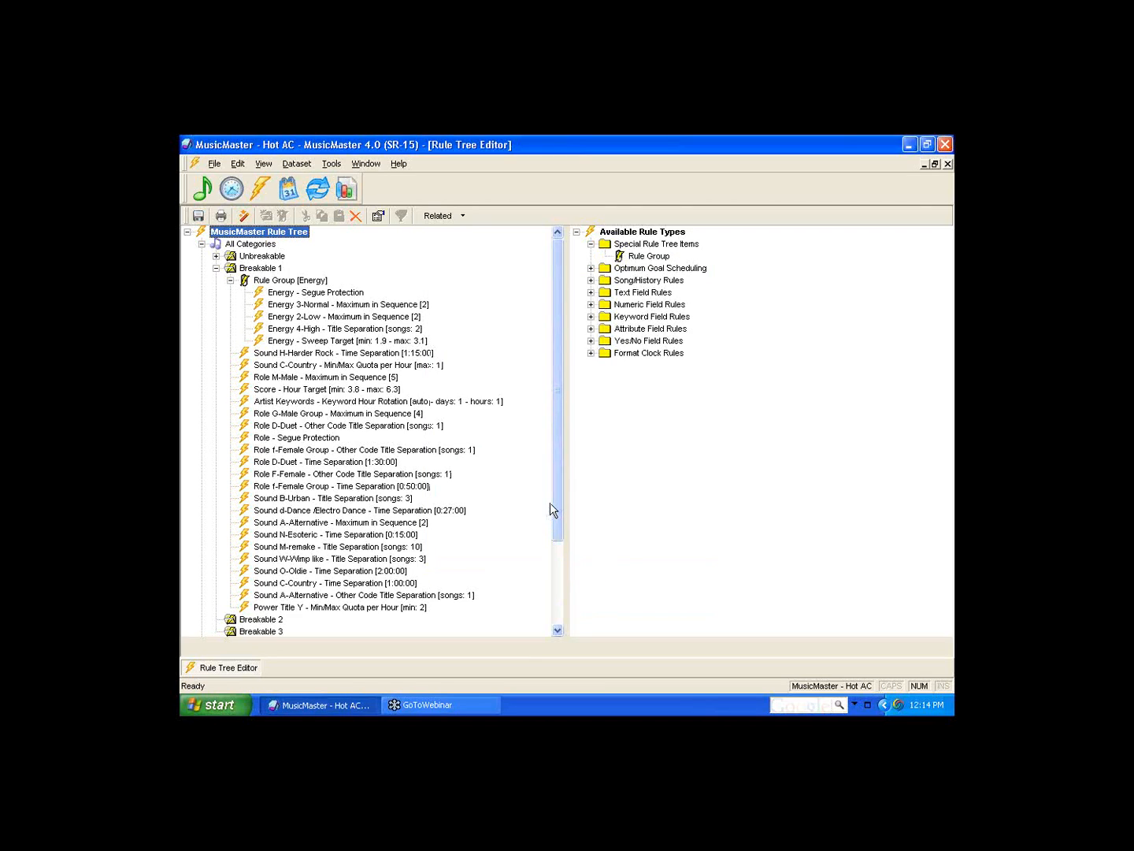
Examine the category list and the all-category Unbreakable rules, and recheck which categories bypass them in the rule tree properties
{"action": "left_click_drag", "start_coordinate": [558, 495], "coordinate": [559, 600]}
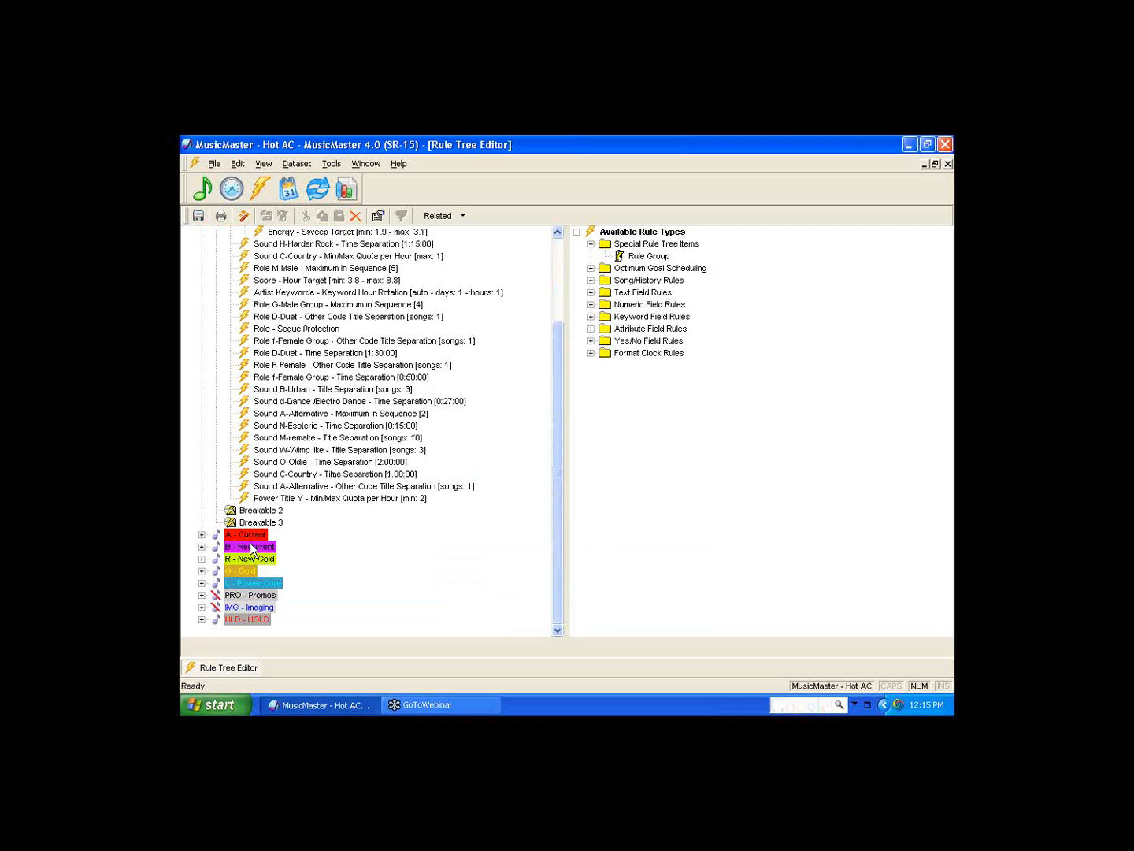
{"action": "left_click_drag", "start_coordinate": [558, 510], "coordinate": [557, 409]}
{"action": "left_click", "coordinate": [263, 257]}
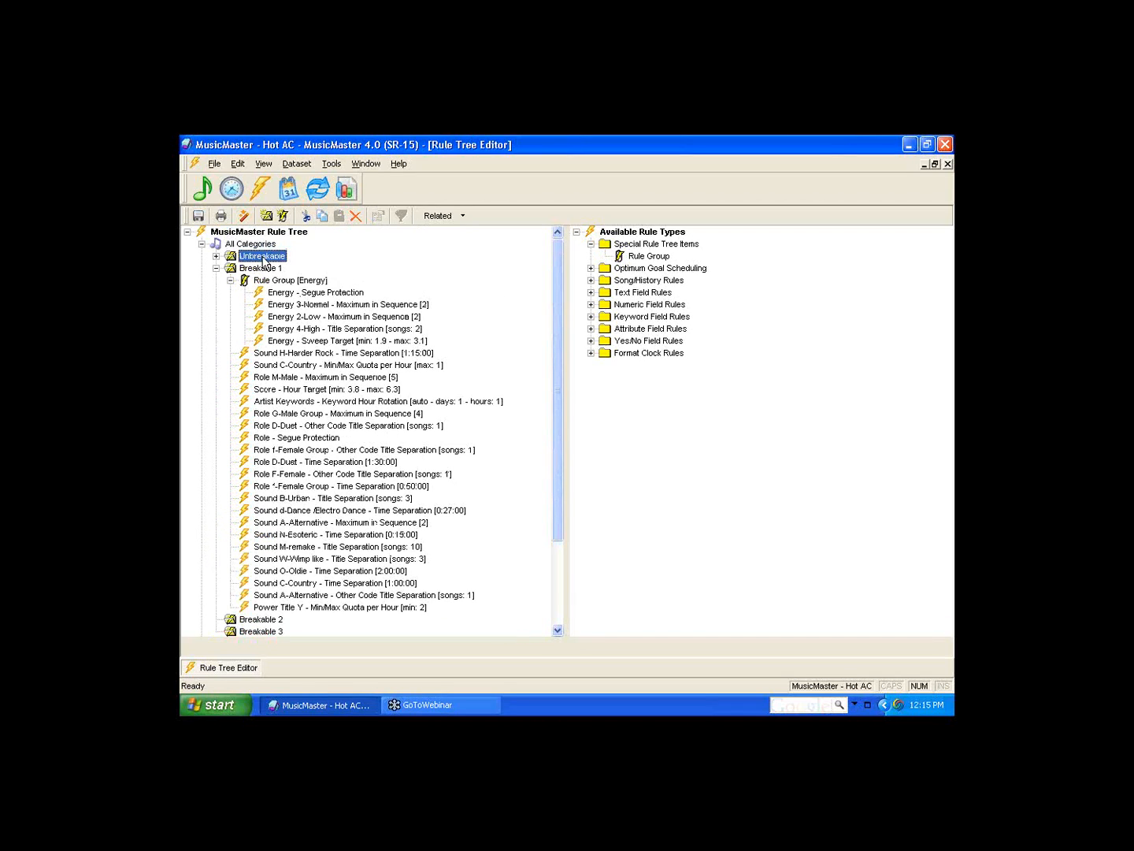
{"action": "double_click", "coordinate": [263, 256]}
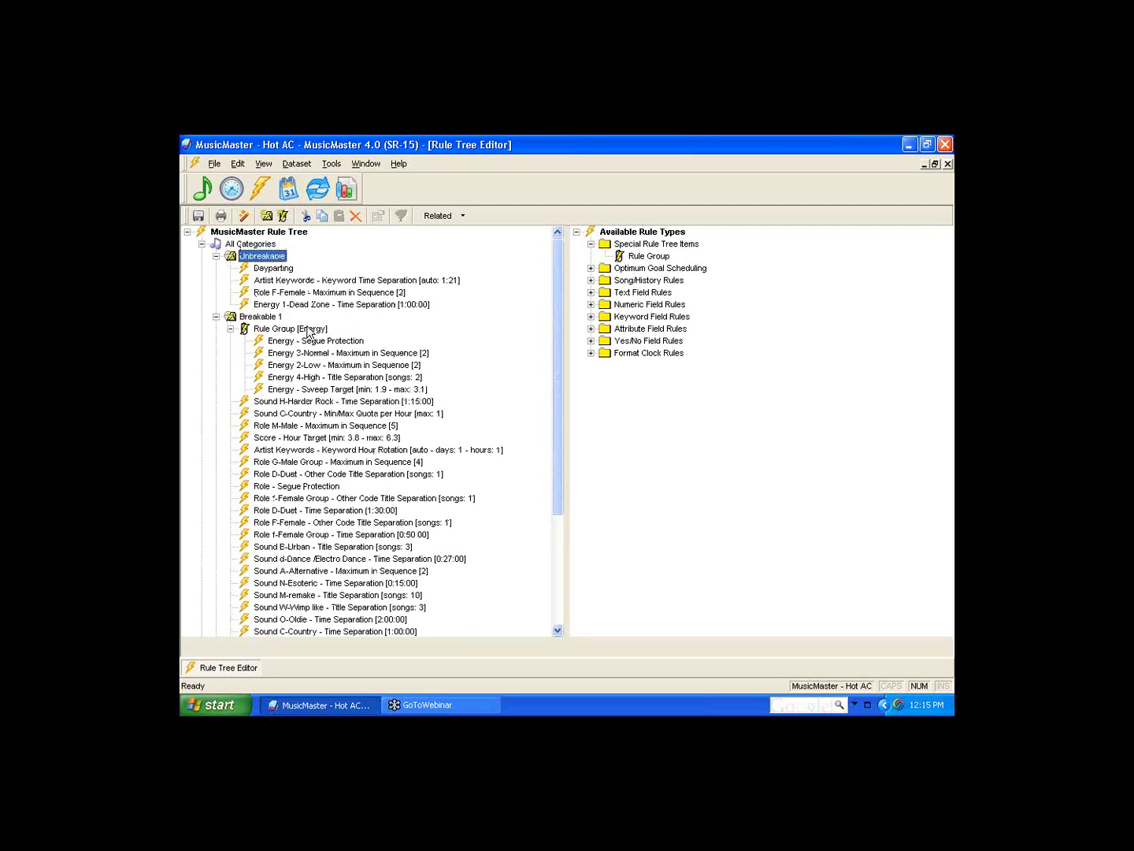
{"action": "left_click", "coordinate": [264, 234]}
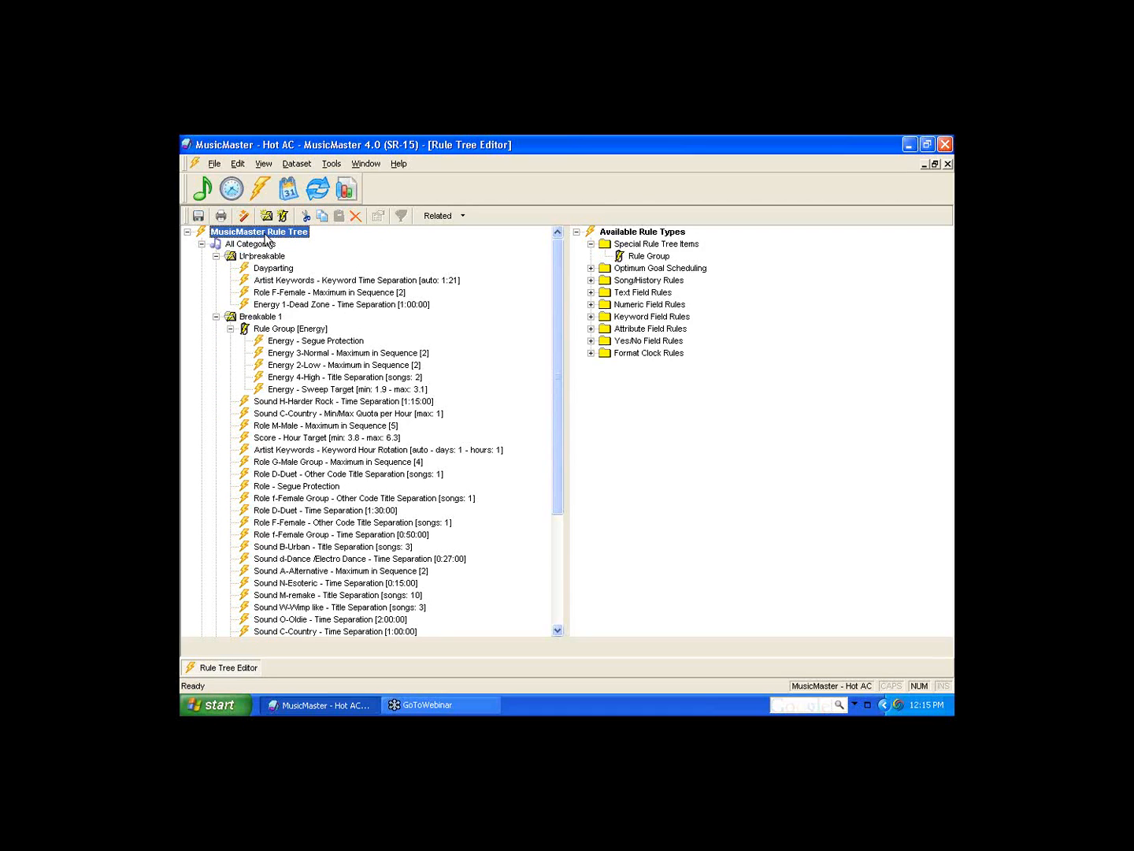
{"action": "left_click", "coordinate": [379, 216]}
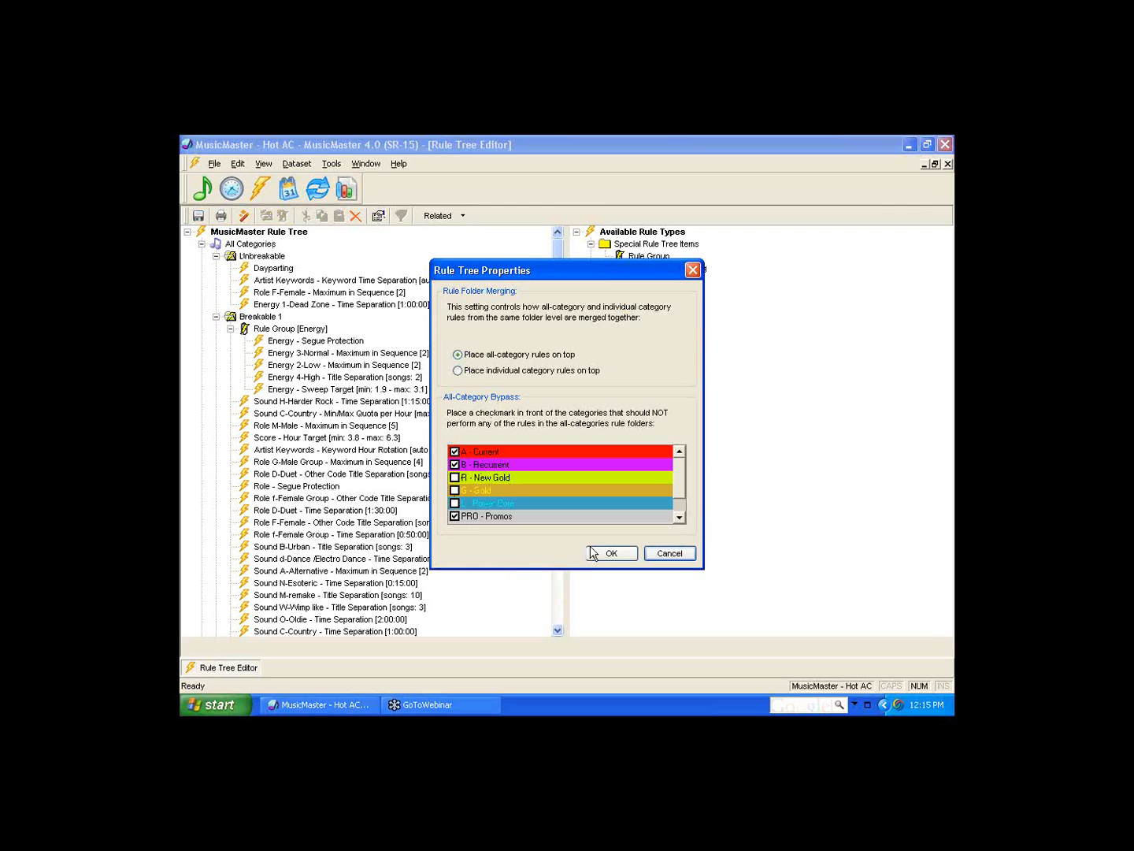
{"action": "left_click", "coordinate": [609, 553]}
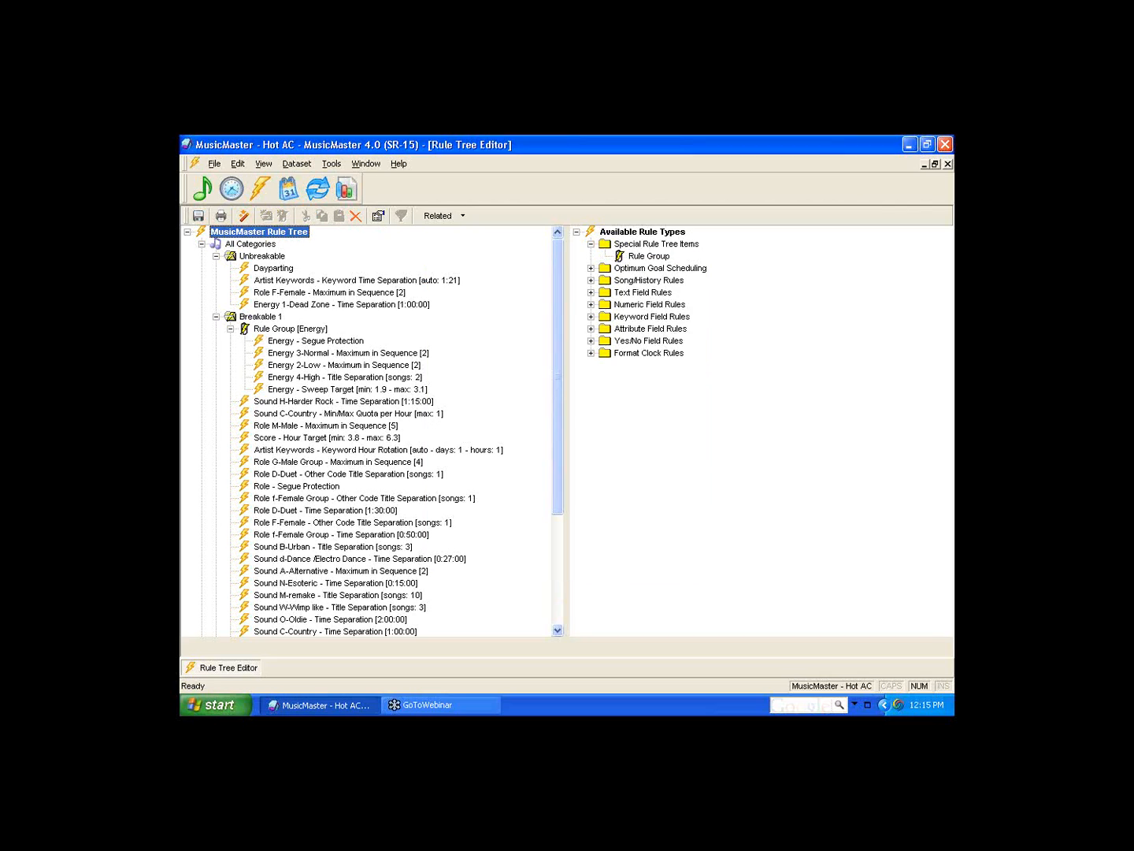
Collapse All Categories and fully expand the A - Current and B - Recurrent categories to inspect their individual rules
{"action": "left_click", "coordinate": [202, 245]}
{"action": "double_click", "coordinate": [245, 257]}
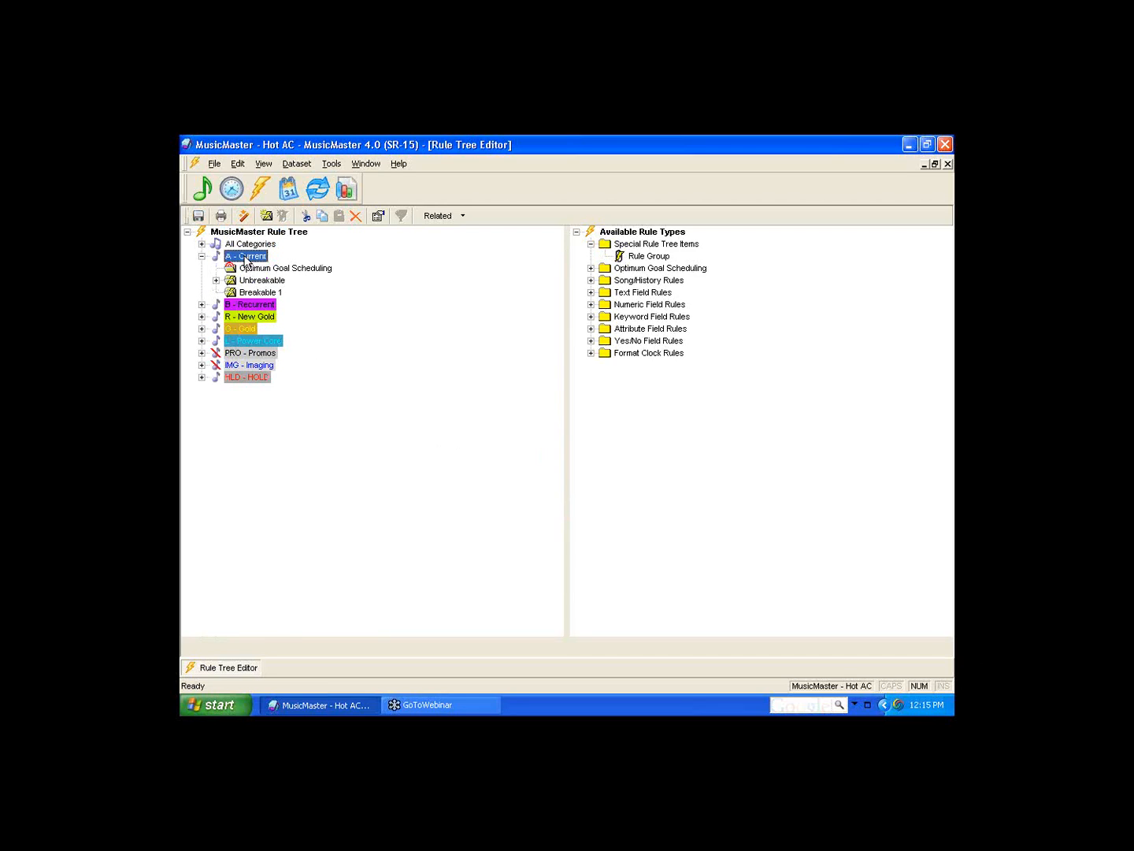
{"action": "double_click", "coordinate": [261, 306]}
{"action": "right_click", "coordinate": [254, 256]}
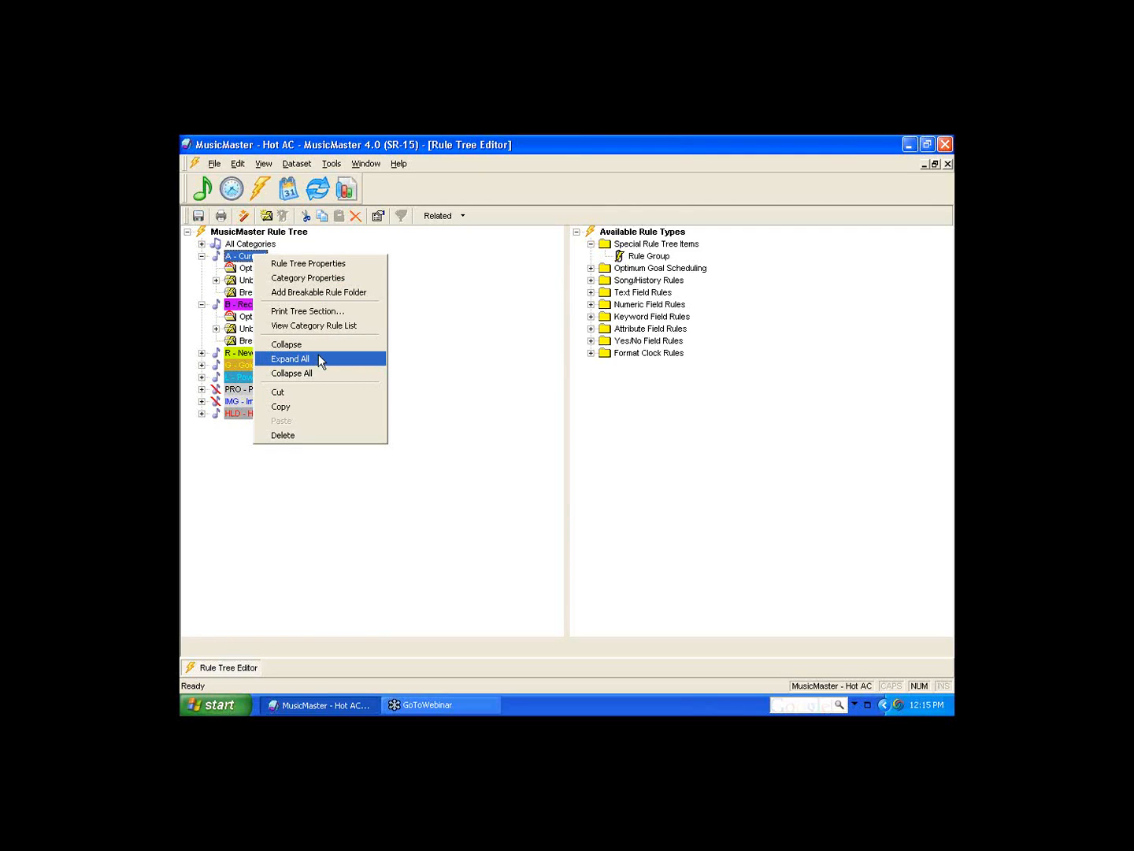
{"action": "left_click", "coordinate": [319, 358]}
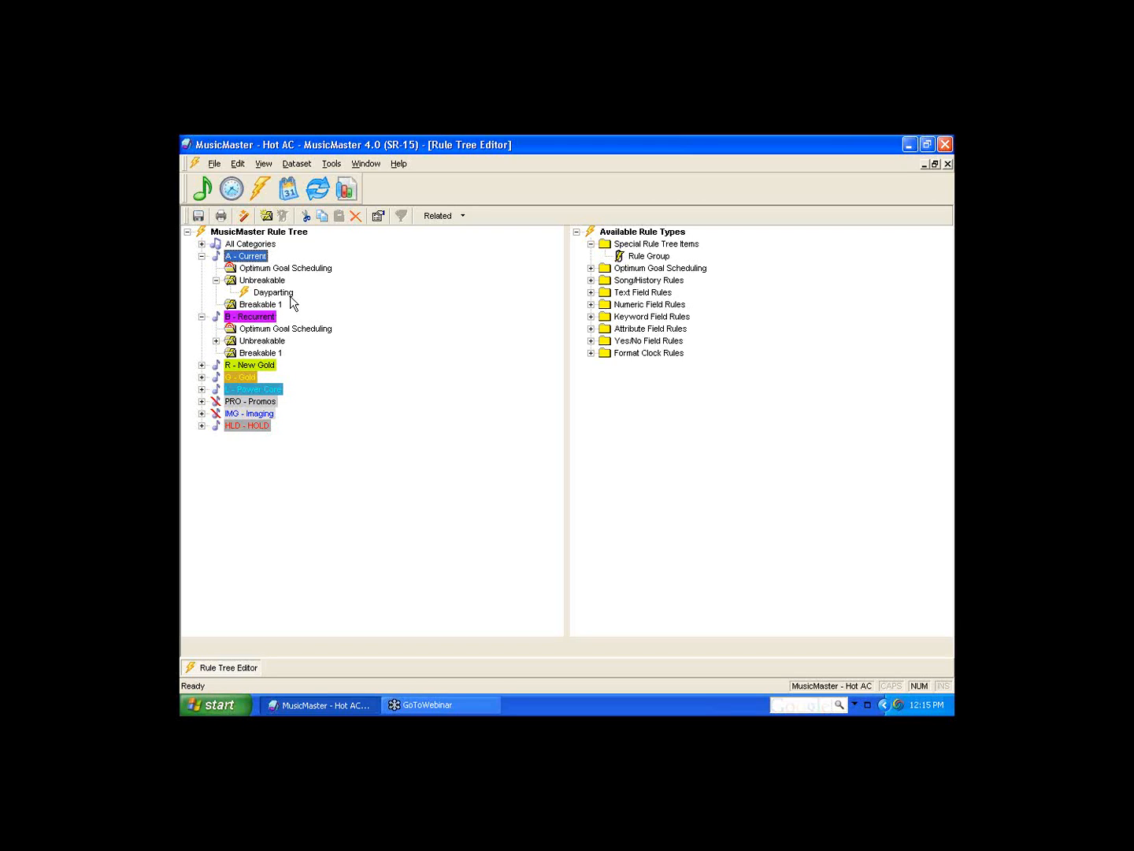
{"action": "right_click", "coordinate": [262, 317]}
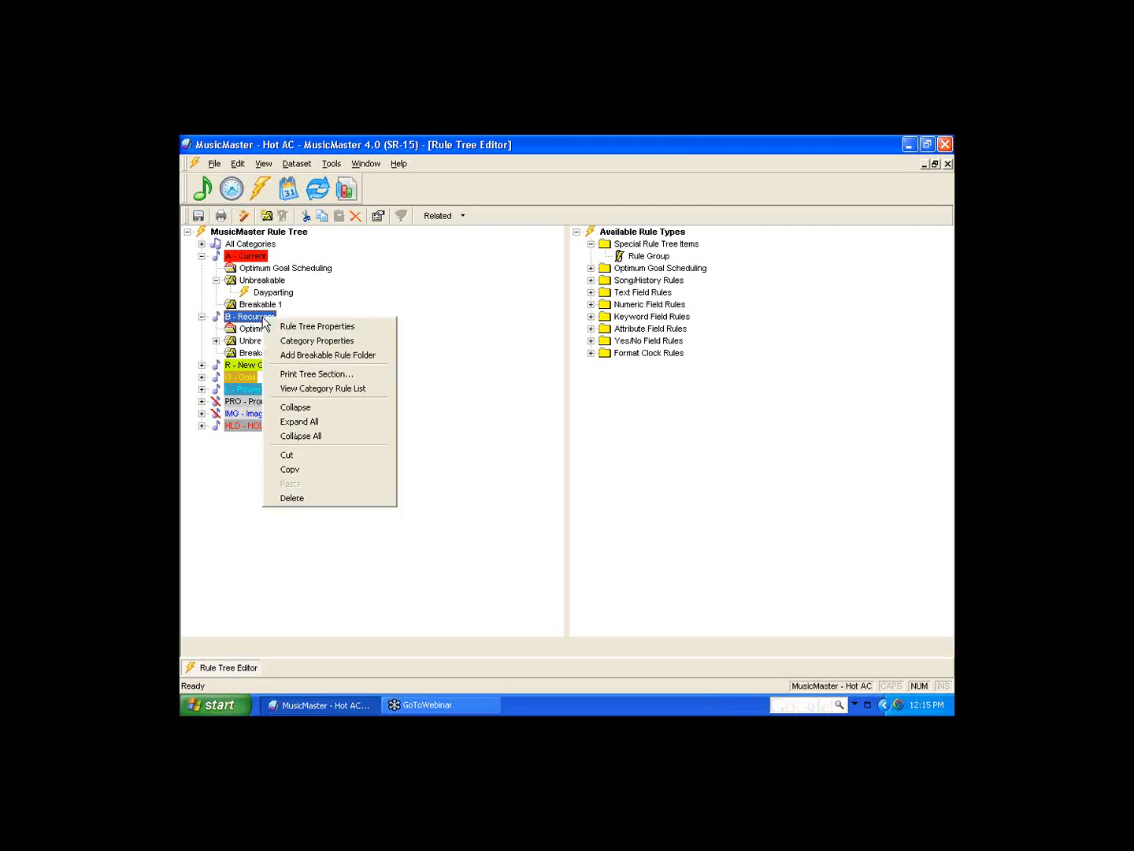
{"action": "left_click", "coordinate": [298, 421]}
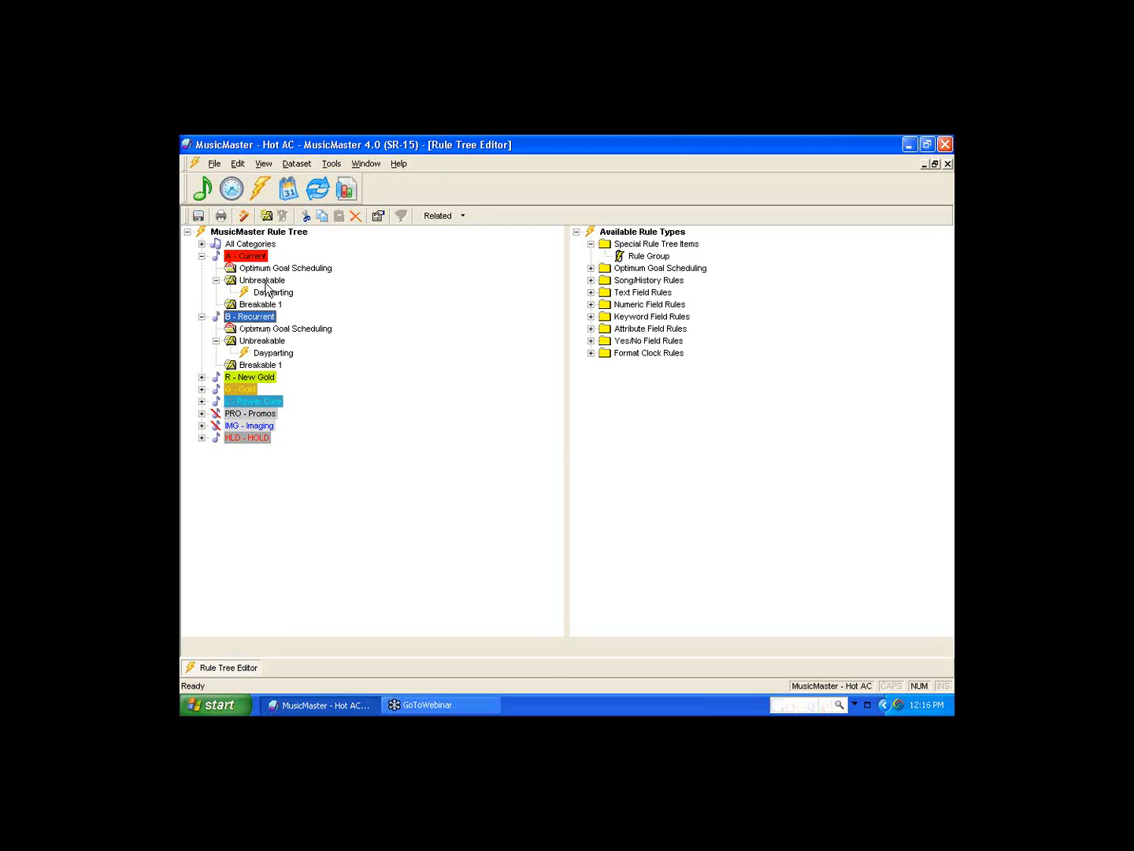
Review the scheduling pass order and search depth of each category in the Scheduling Properties and close them
{"action": "left_click", "coordinate": [463, 216]}
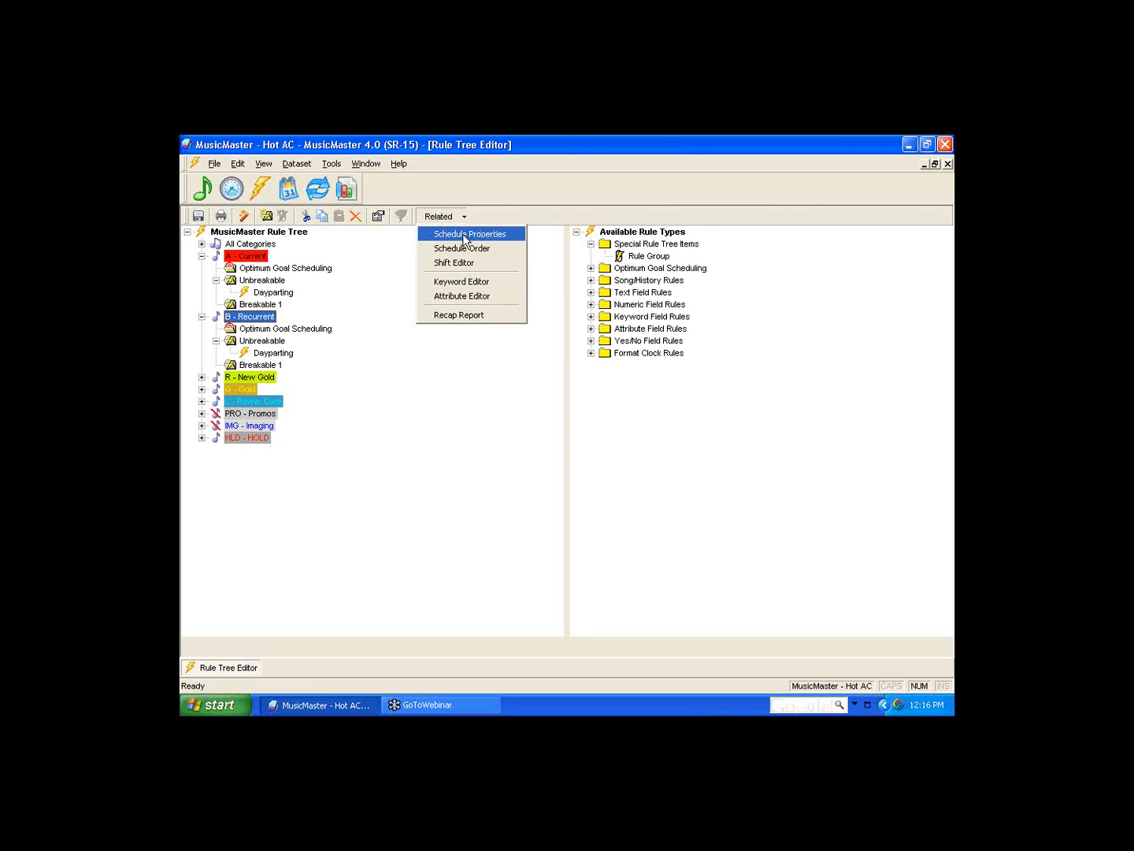
{"action": "left_click", "coordinate": [464, 237]}
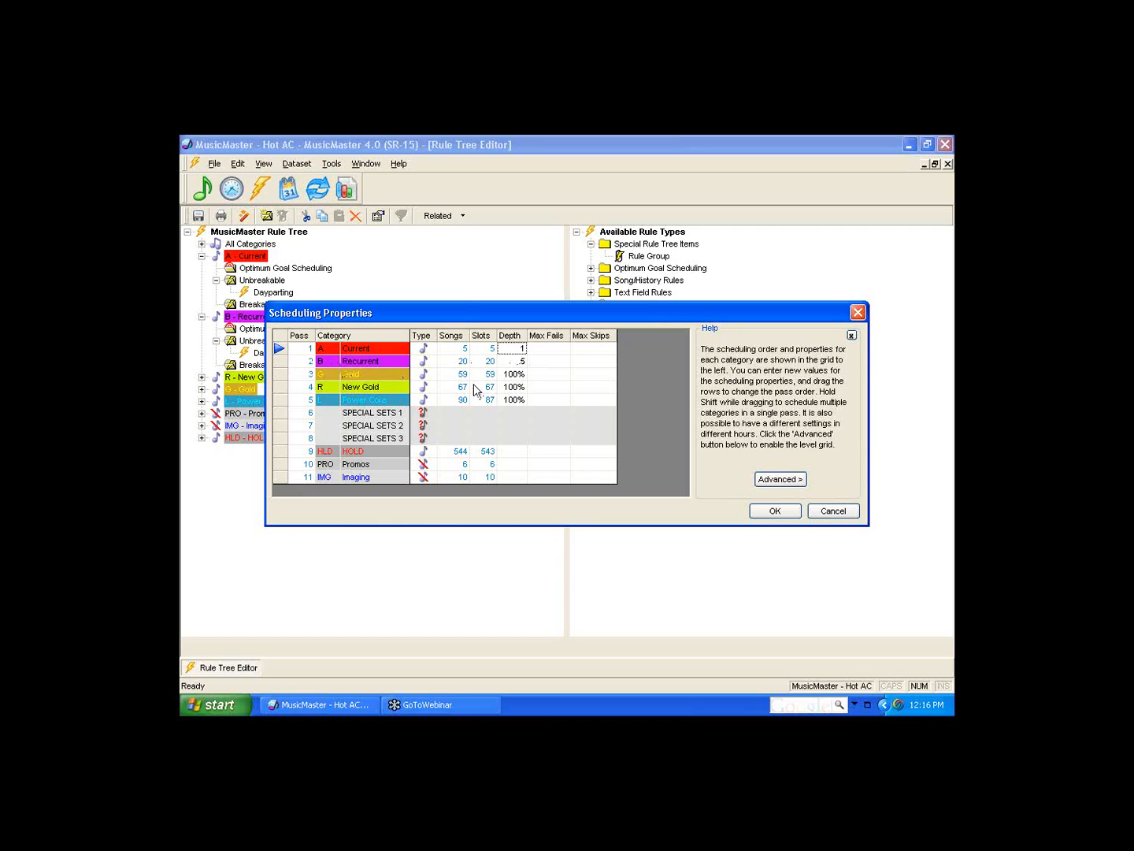
{"action": "left_click", "coordinate": [764, 512]}
{"action": "left_click", "coordinate": [777, 511]}
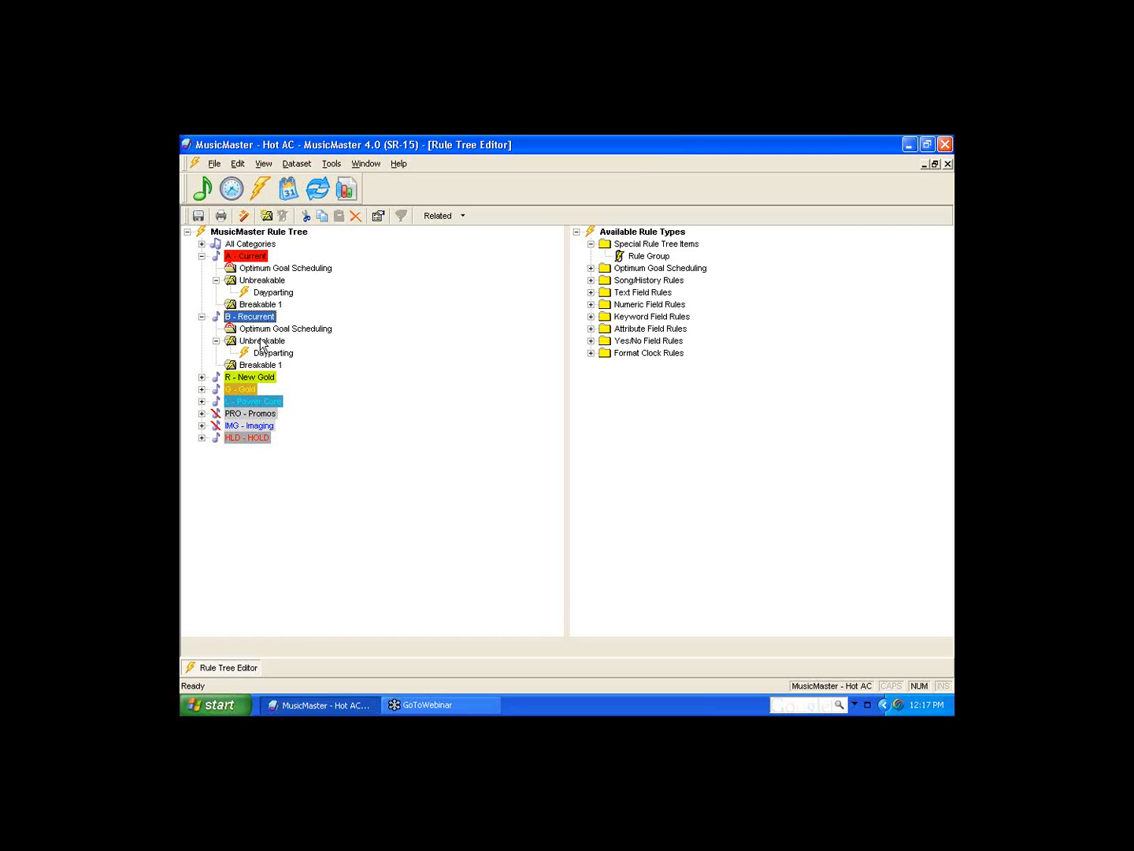
Copy the Artist Keywords - Keyword Time Separation rule from the all-category Unbreakable folder into the B - Recurrent Unbreakable folder
{"action": "left_click", "coordinate": [259, 245]}
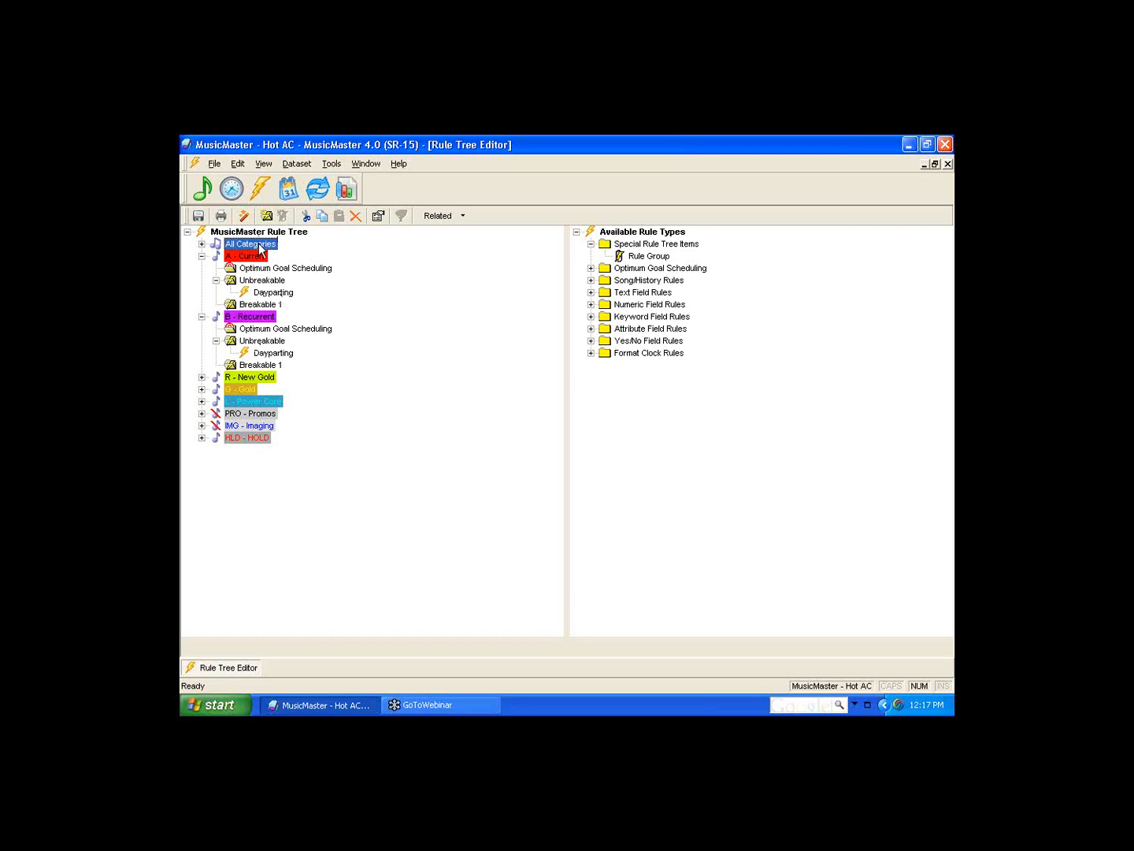
{"action": "double_click", "coordinate": [260, 246]}
{"action": "left_click", "coordinate": [313, 268]}
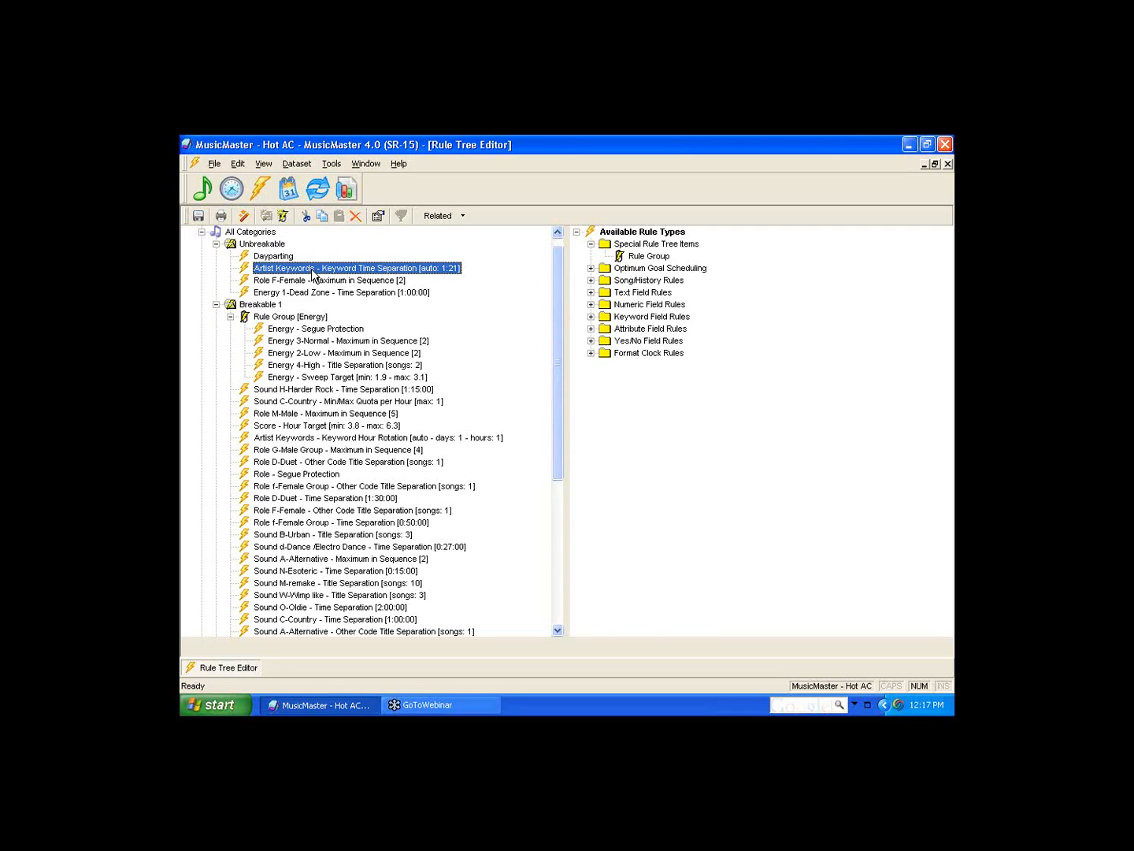
{"action": "right_click", "coordinate": [312, 273]}
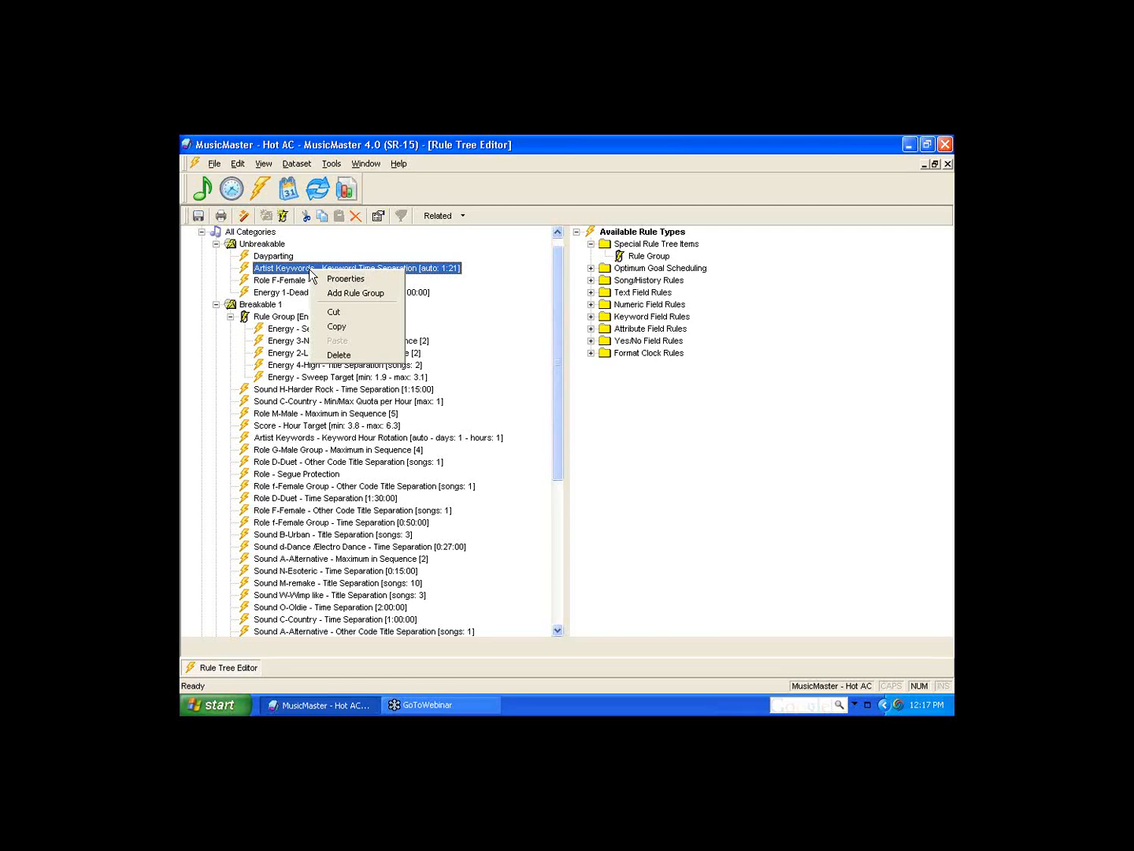
{"action": "left_click", "coordinate": [347, 323]}
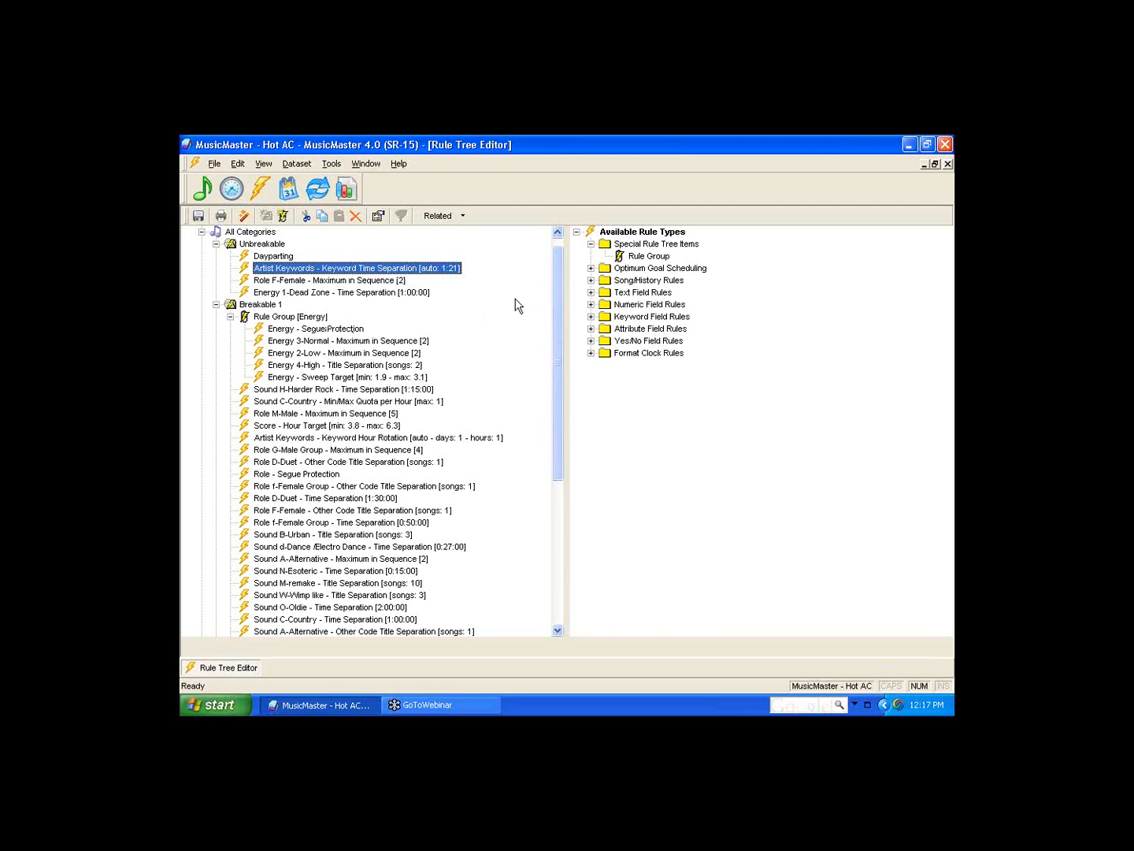
{"action": "left_click", "coordinate": [202, 231]}
{"action": "left_click", "coordinate": [257, 341]}
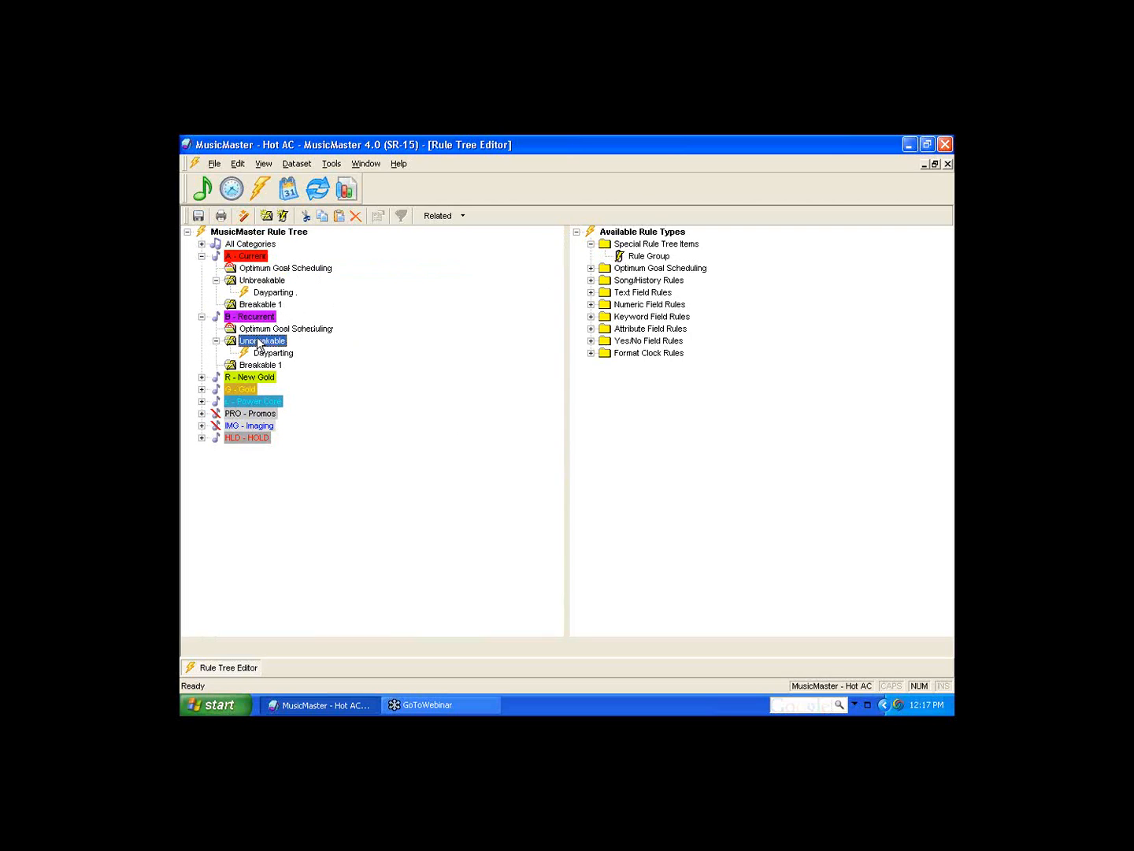
{"action": "right_click", "coordinate": [257, 341]}
{"action": "left_click", "coordinate": [295, 474]}
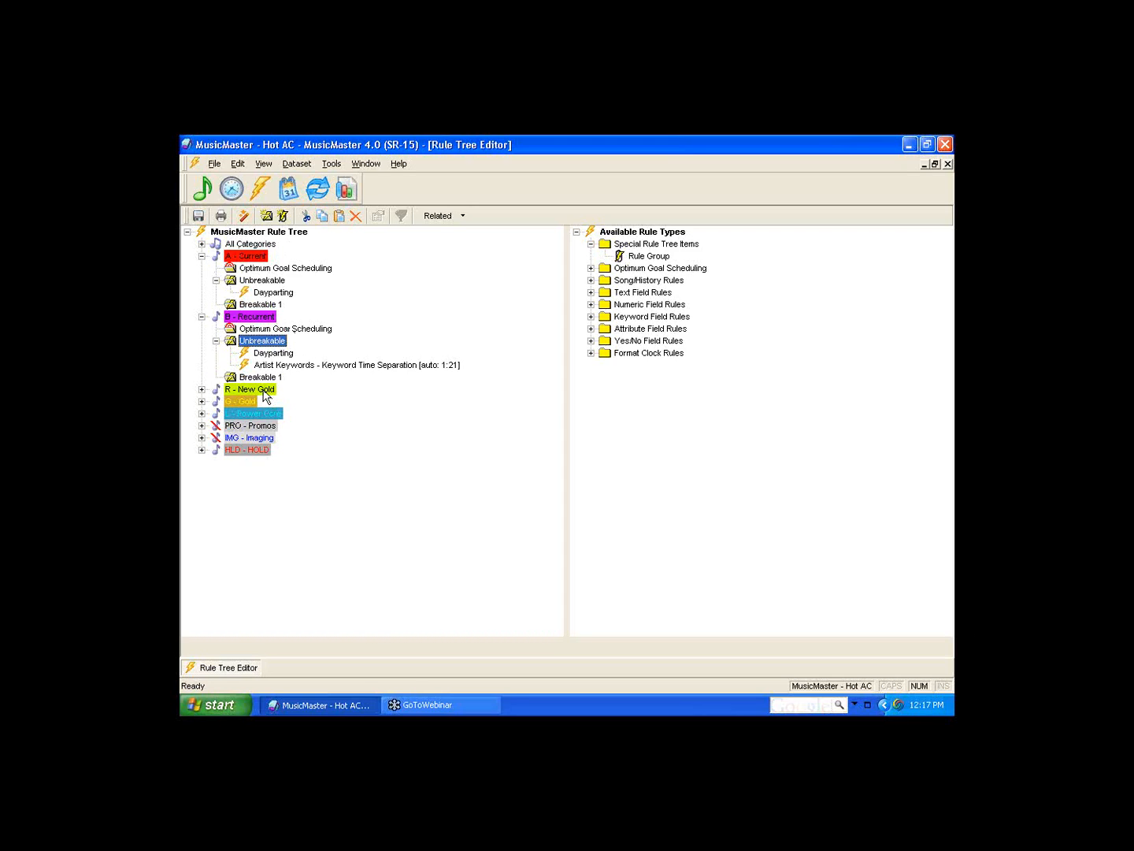
Expand R - New Gold, review the turnover analysis for B - Recurrent and R - New Gold, and return to the Rule Tree Editor
{"action": "double_click", "coordinate": [260, 390]}
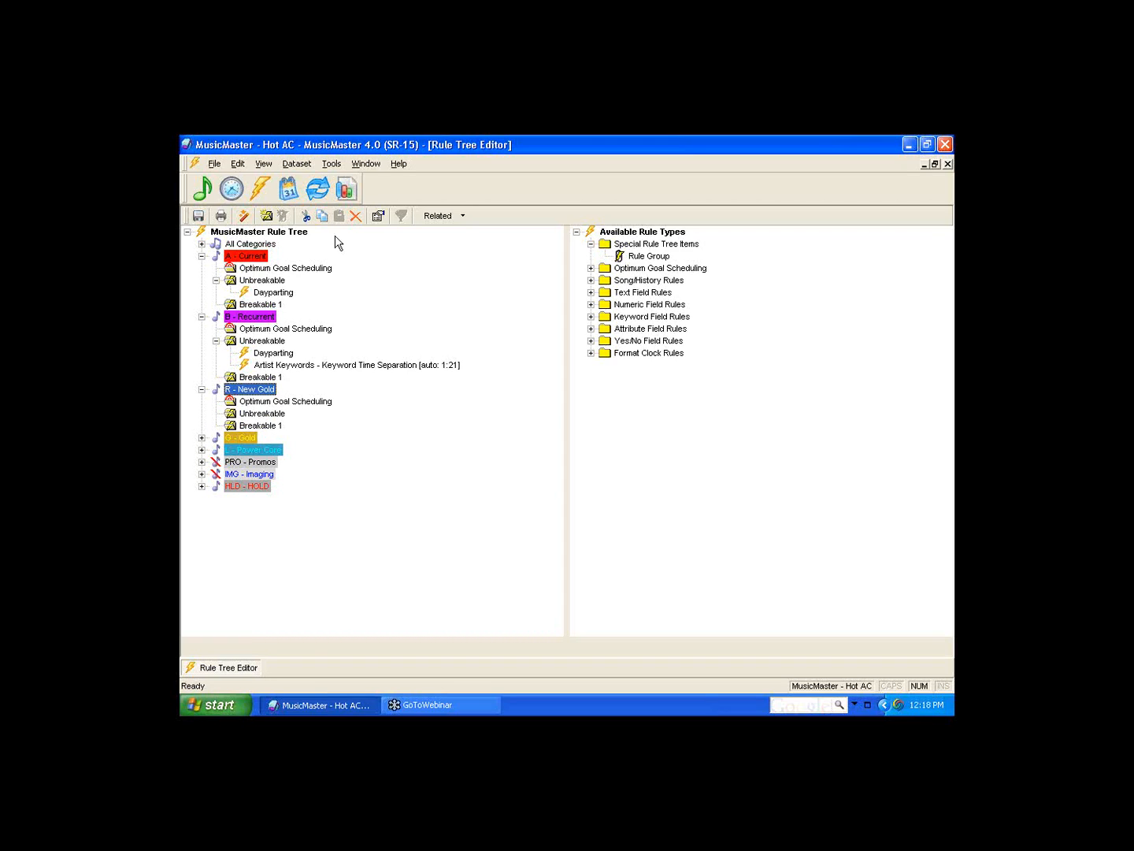
{"action": "left_click", "coordinate": [318, 189]}
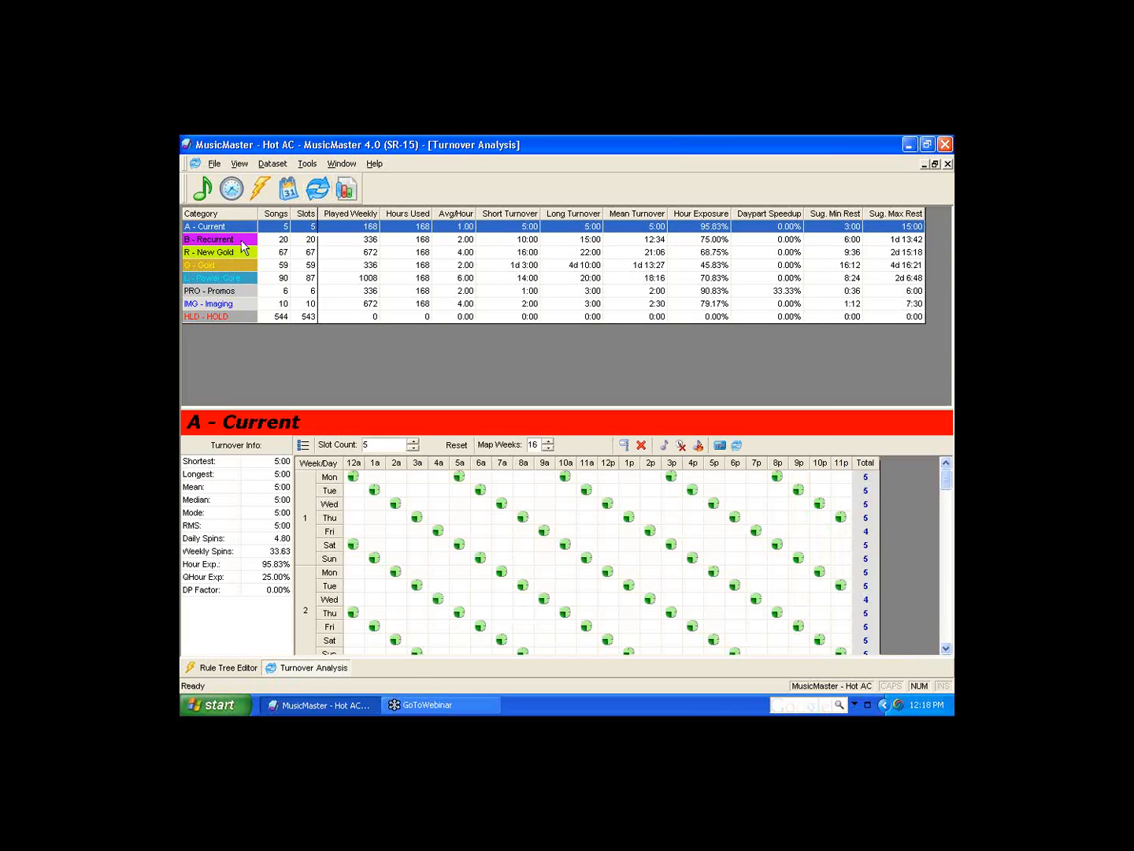
{"action": "left_click", "coordinate": [242, 240]}
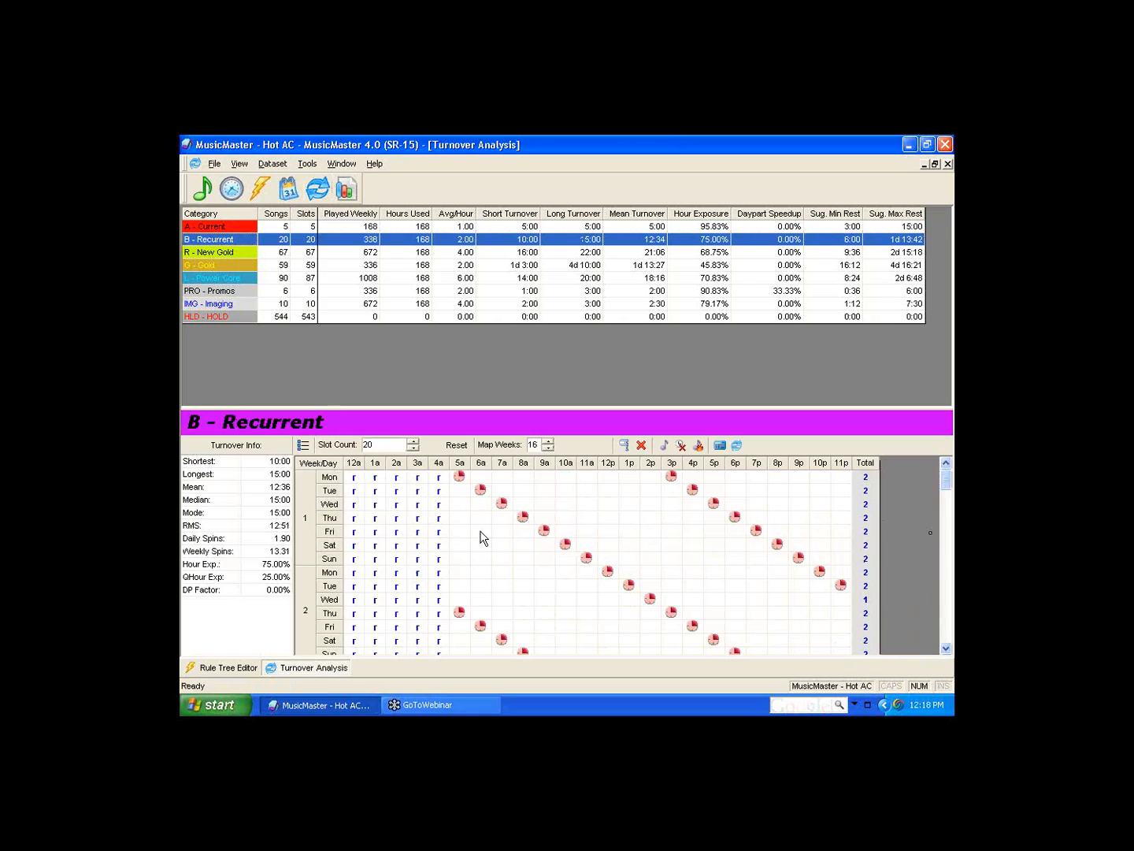
{"action": "left_click", "coordinate": [238, 252]}
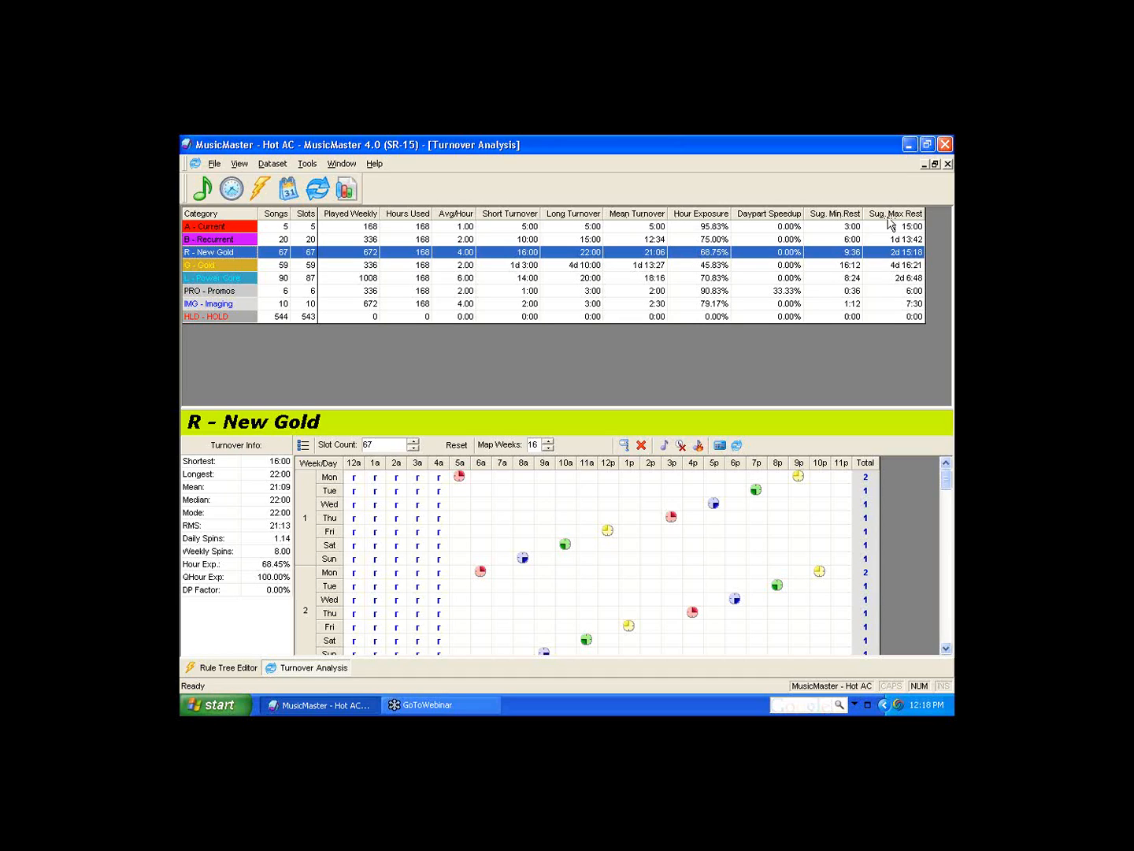
{"action": "left_click", "coordinate": [226, 671]}
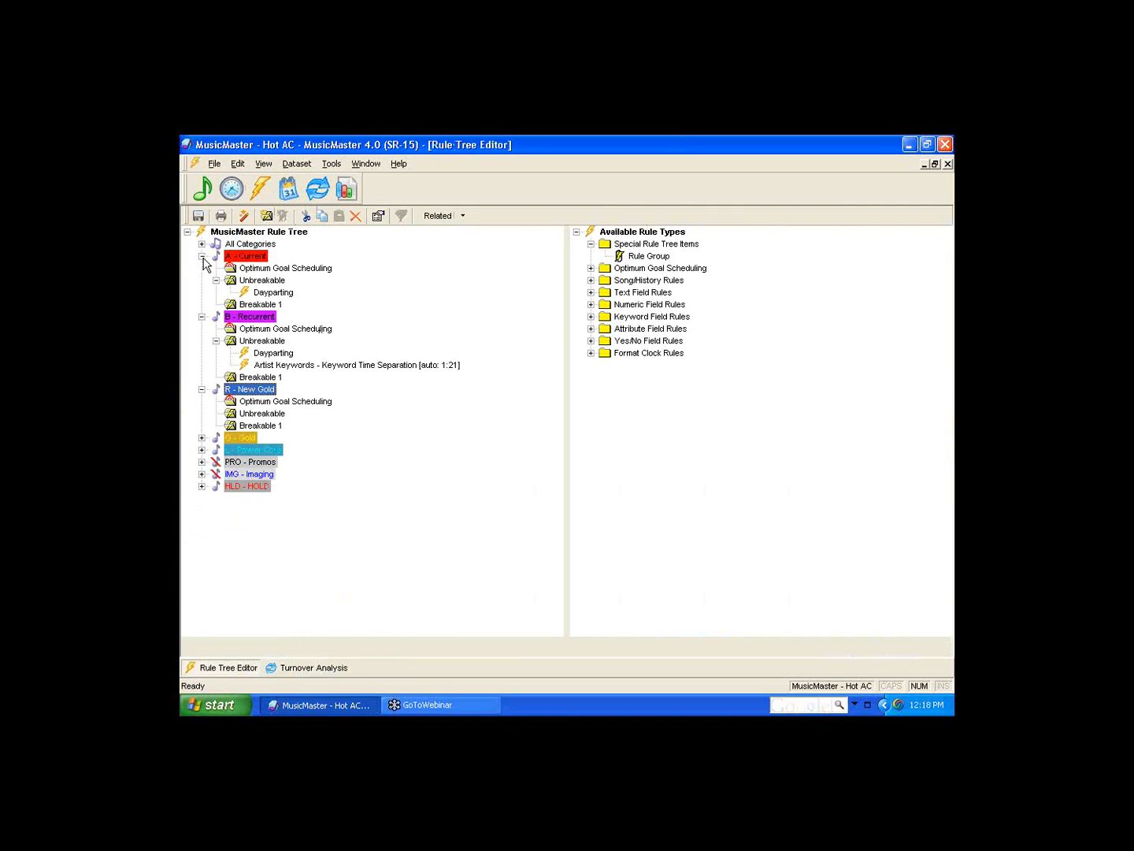
Collapse the Current, Recurrent and New Gold categories and run the Rule Wizard to generate rule recommendations
{"action": "left_click", "coordinate": [203, 257]}
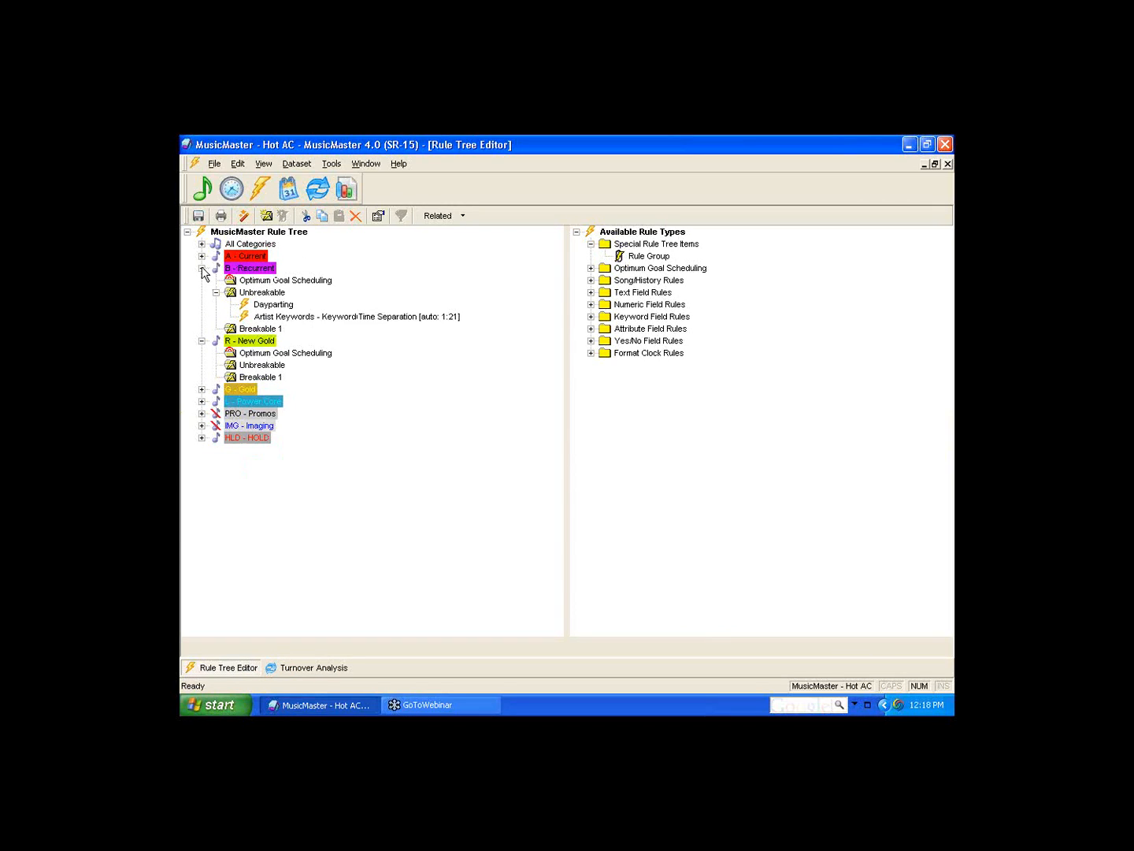
{"action": "left_click", "coordinate": [202, 269]}
{"action": "left_click", "coordinate": [202, 280]}
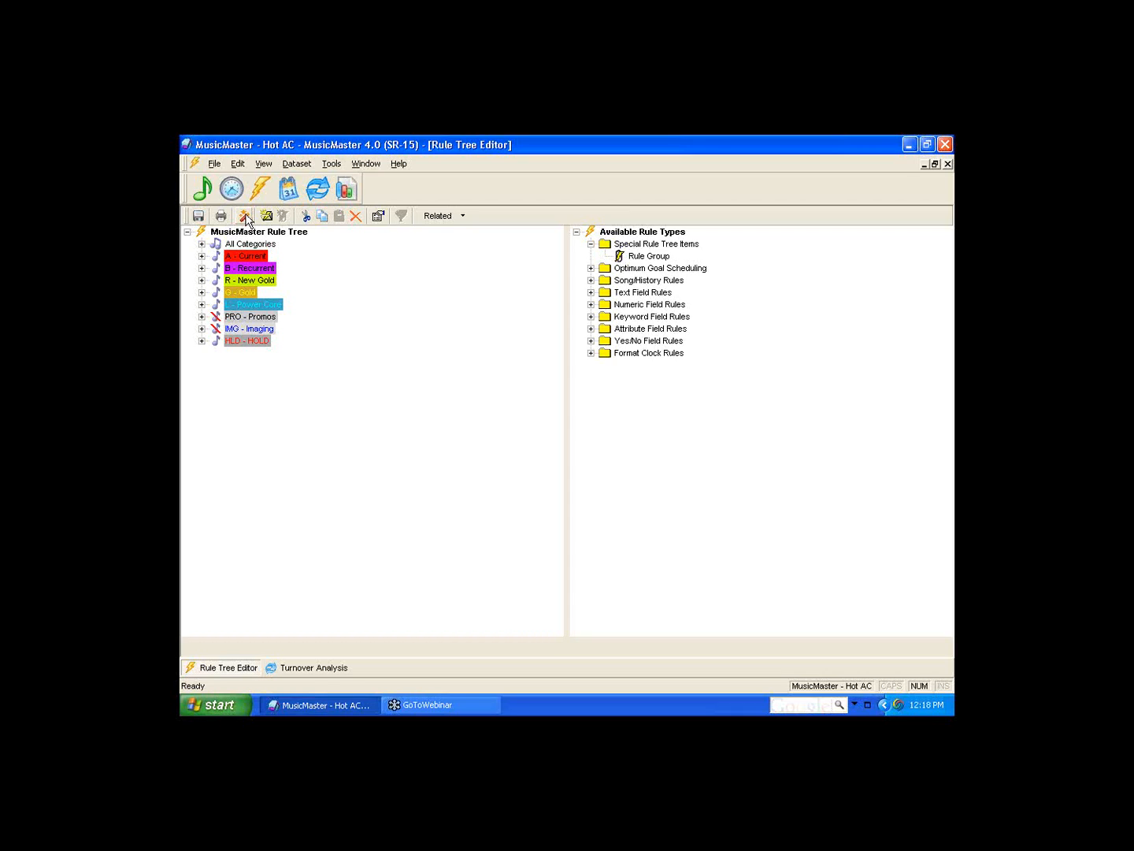
{"action": "left_click", "coordinate": [245, 216]}
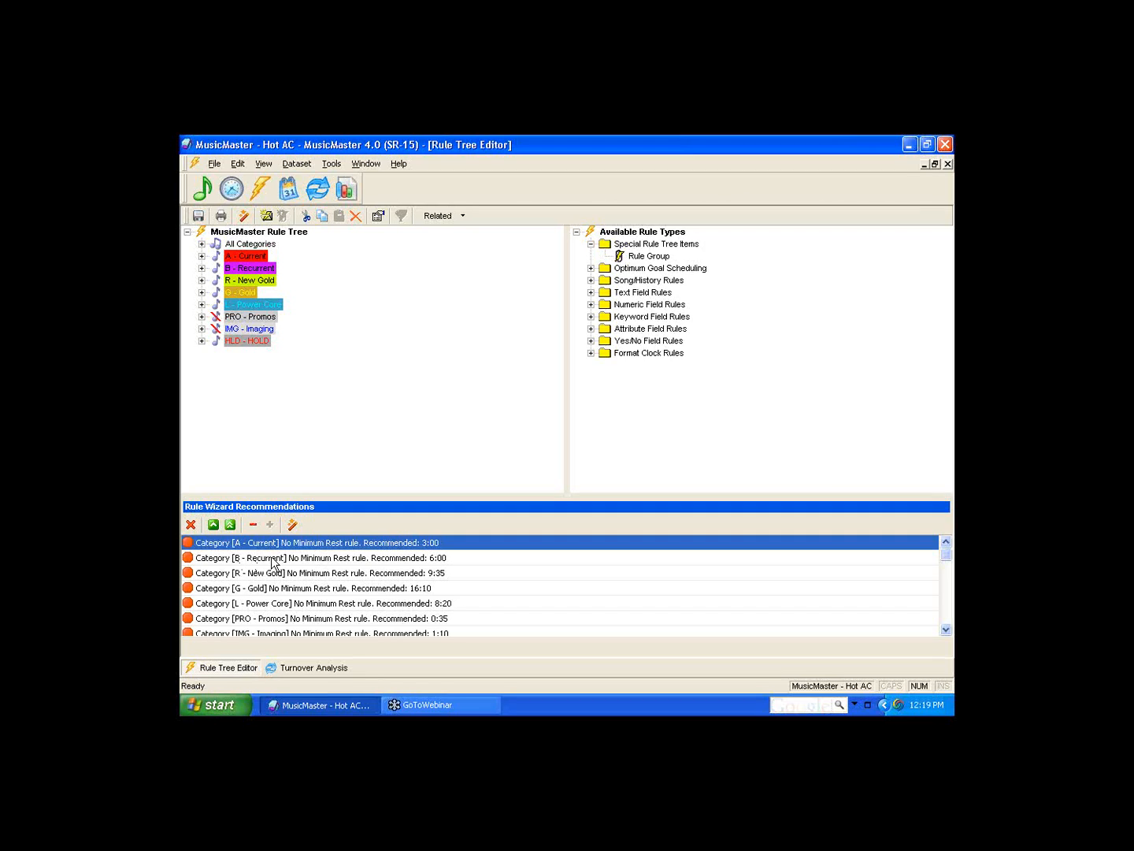
Add the recommended Minimum Rest rules for B - Recurrent (6:00) and R - New Gold (9:35), moving each into its category's Unbreakable folder
{"action": "left_click", "coordinate": [317, 559]}
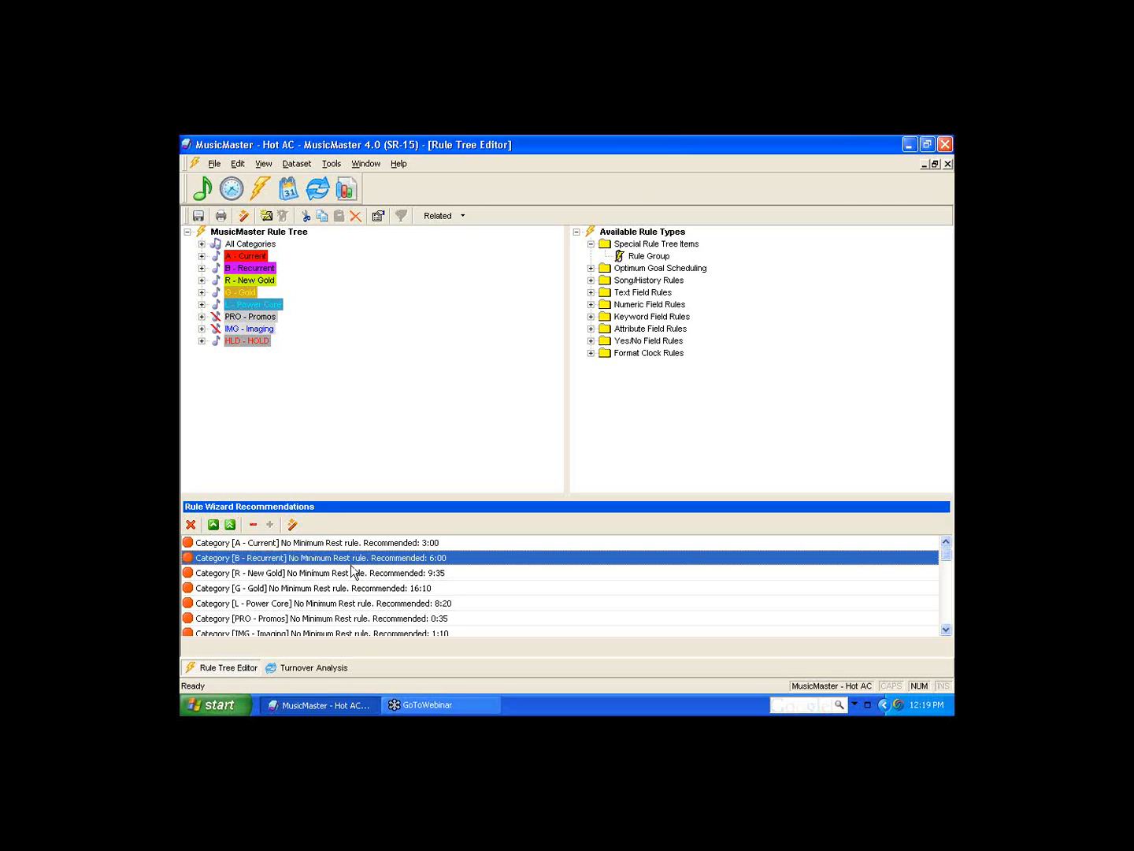
{"action": "right_click", "coordinate": [350, 558]}
{"action": "mouse_move", "coordinate": [364, 570]}
{"action": "mouse_move", "coordinate": [445, 583]}
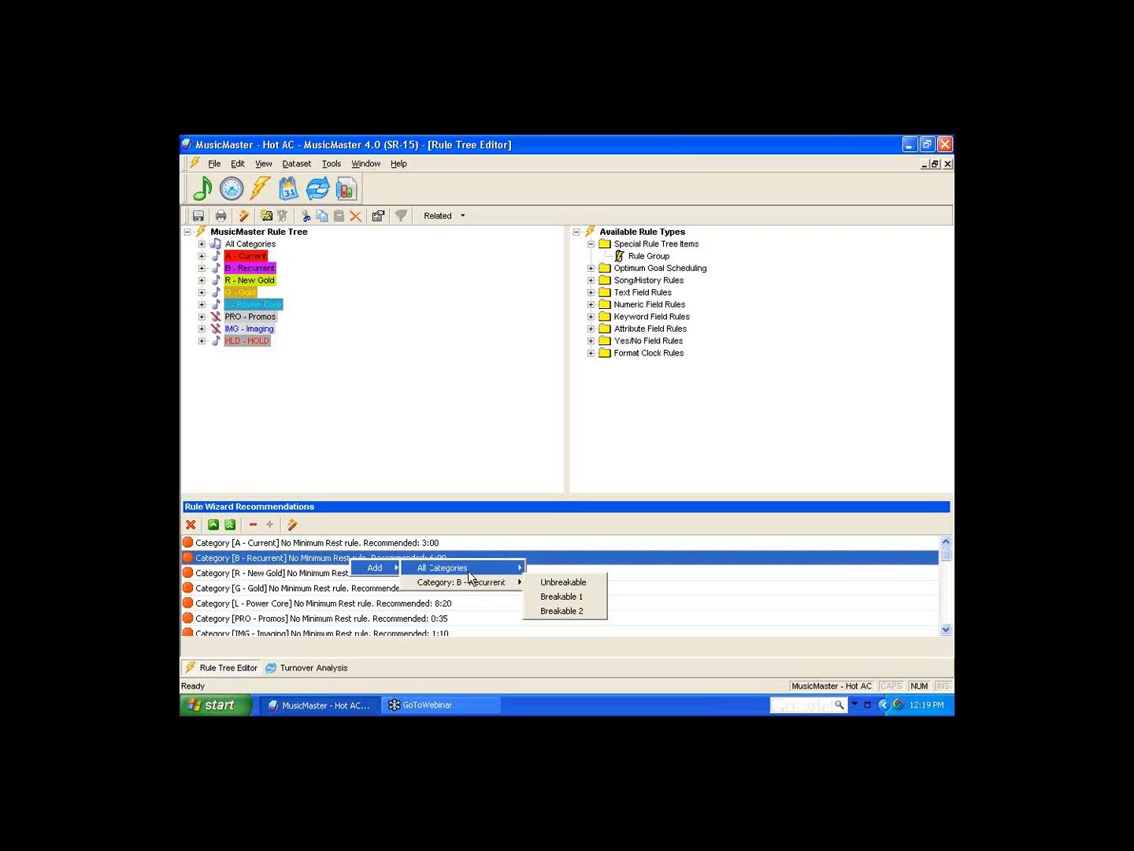
{"action": "mouse_move", "coordinate": [403, 565]}
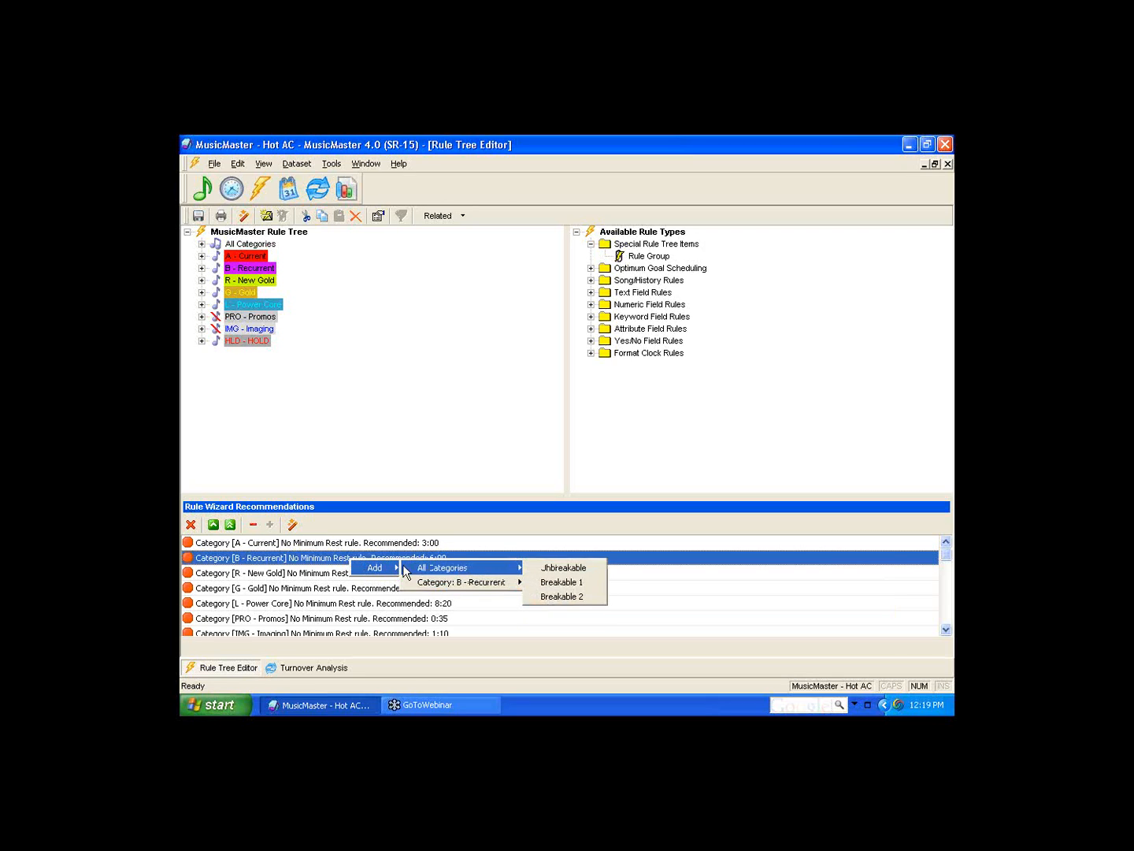
{"action": "left_click", "coordinate": [315, 563]}
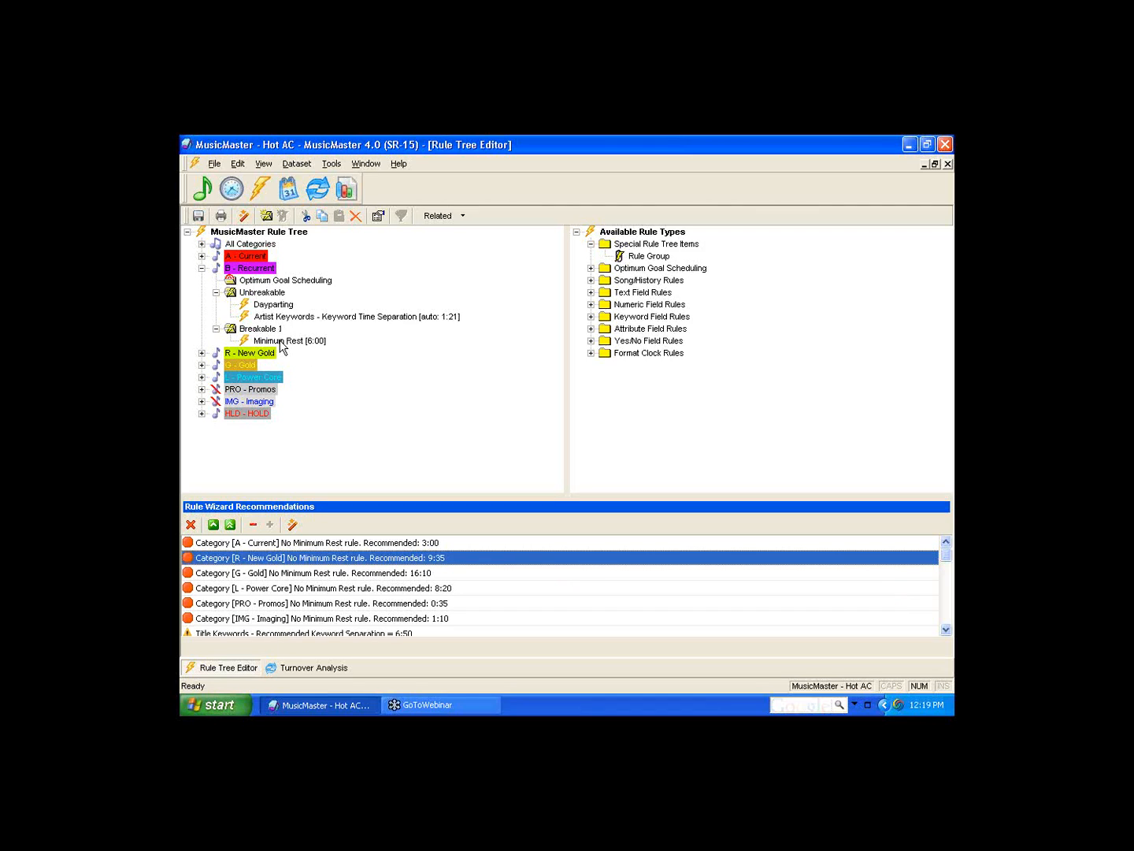
{"action": "left_click_drag", "start_coordinate": [281, 347], "coordinate": [282, 326]}
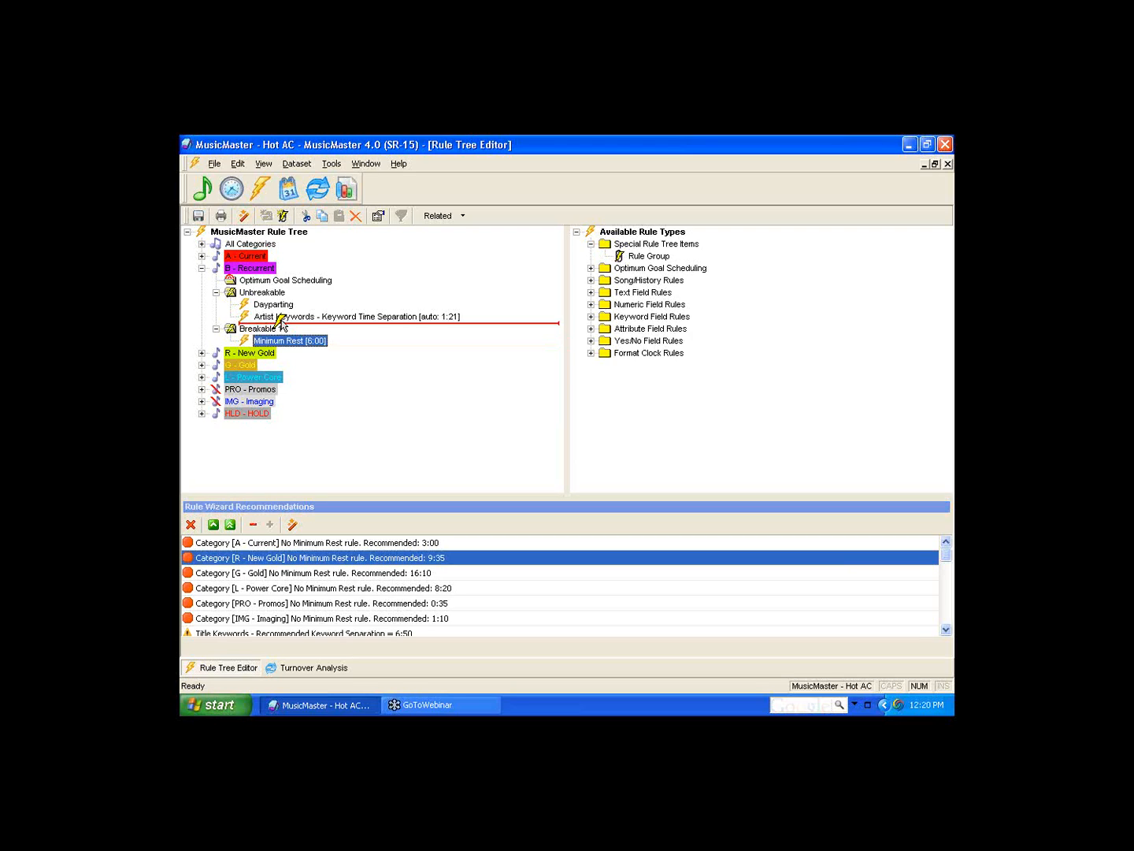
{"action": "left_click_drag", "start_coordinate": [281, 323], "coordinate": [282, 325]}
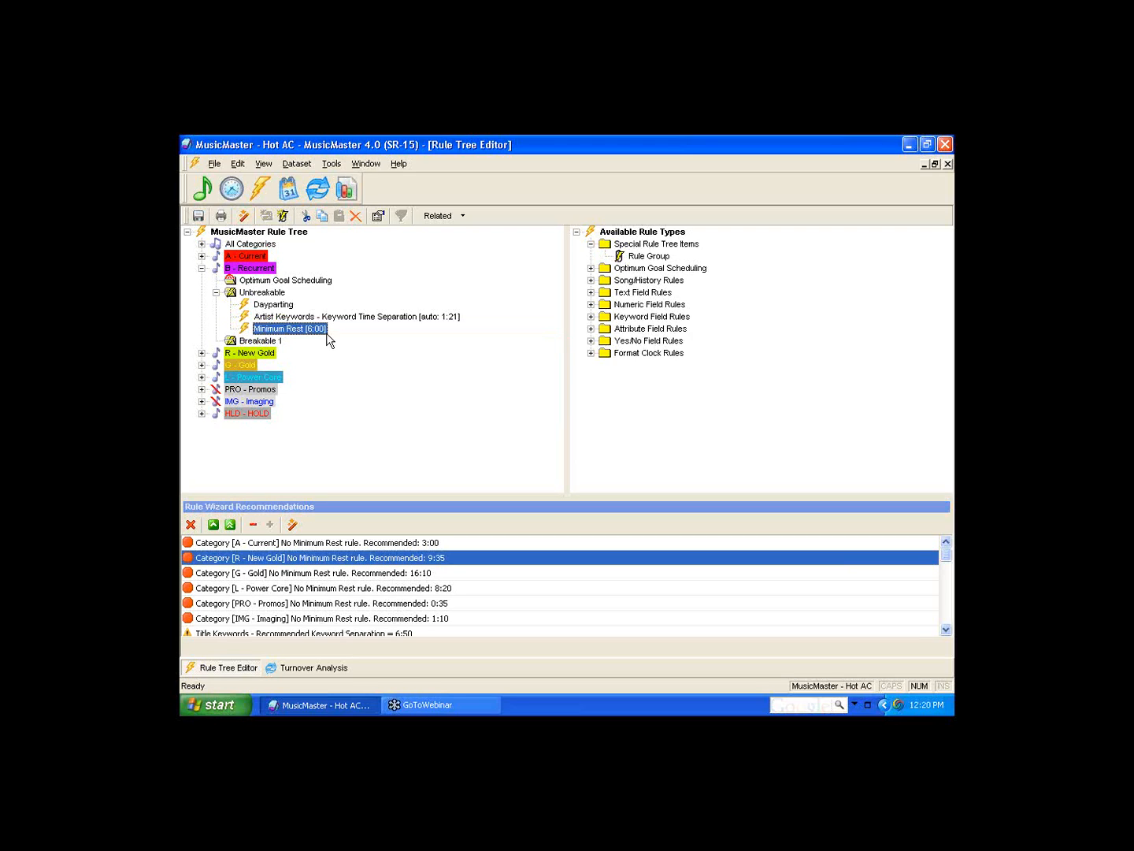
{"action": "double_click", "coordinate": [343, 561]}
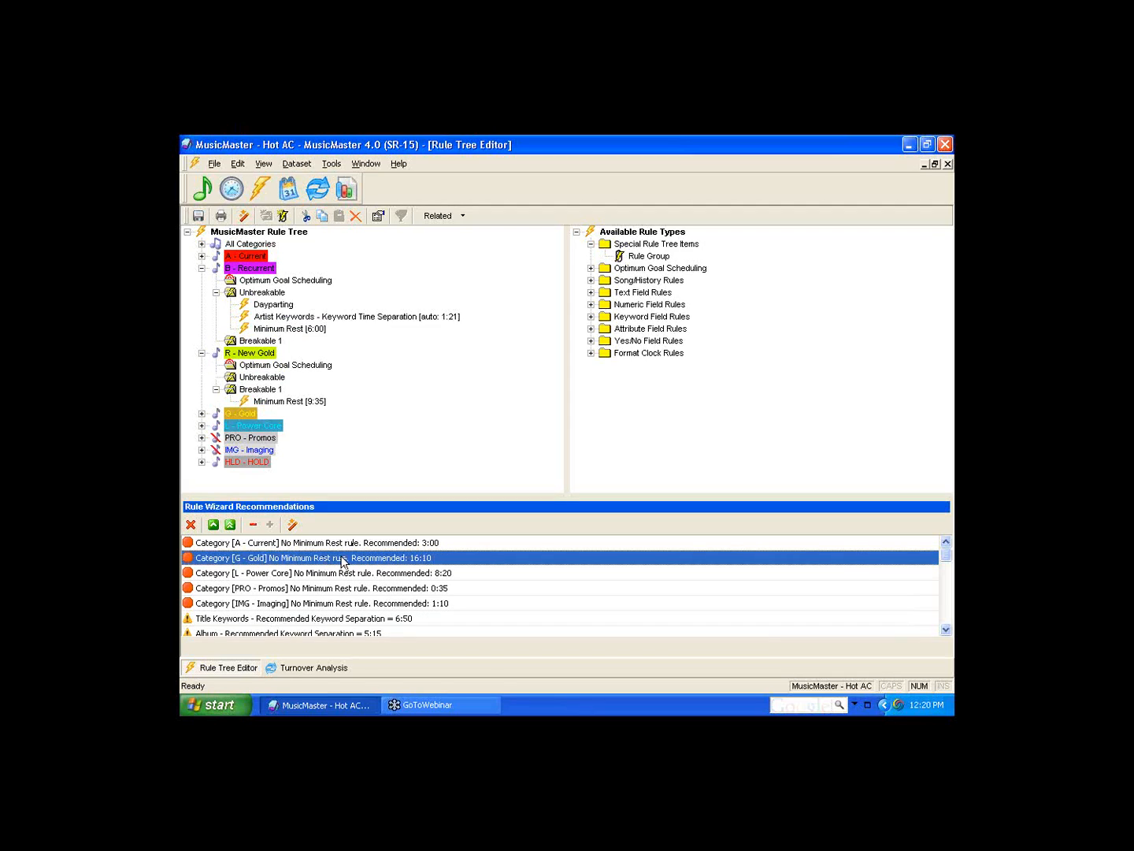
{"action": "left_click_drag", "start_coordinate": [281, 402], "coordinate": [279, 384]}
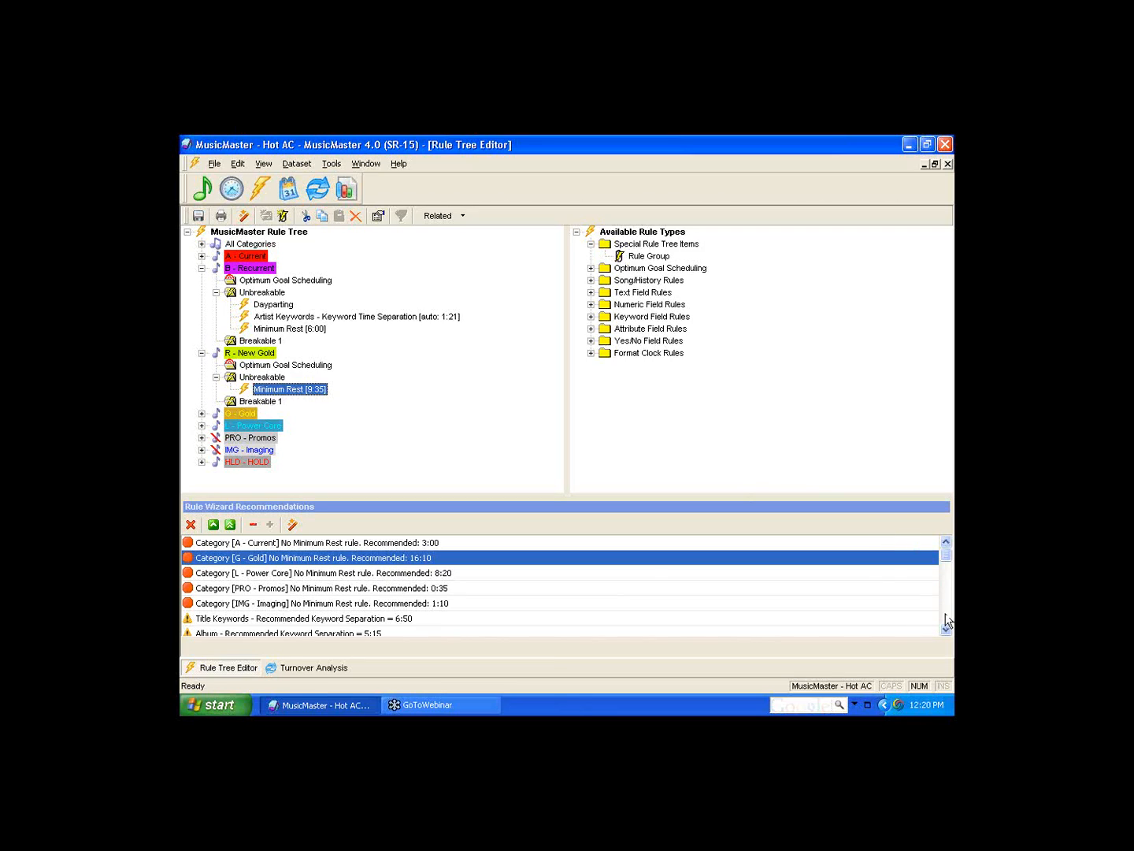
Add the recommended Play Offset rule for B - Recurrent and close the Rule Wizard recommendations
{"action": "scroll", "coordinate": [946, 615], "scroll_direction": "down", "scroll_amount": 2}
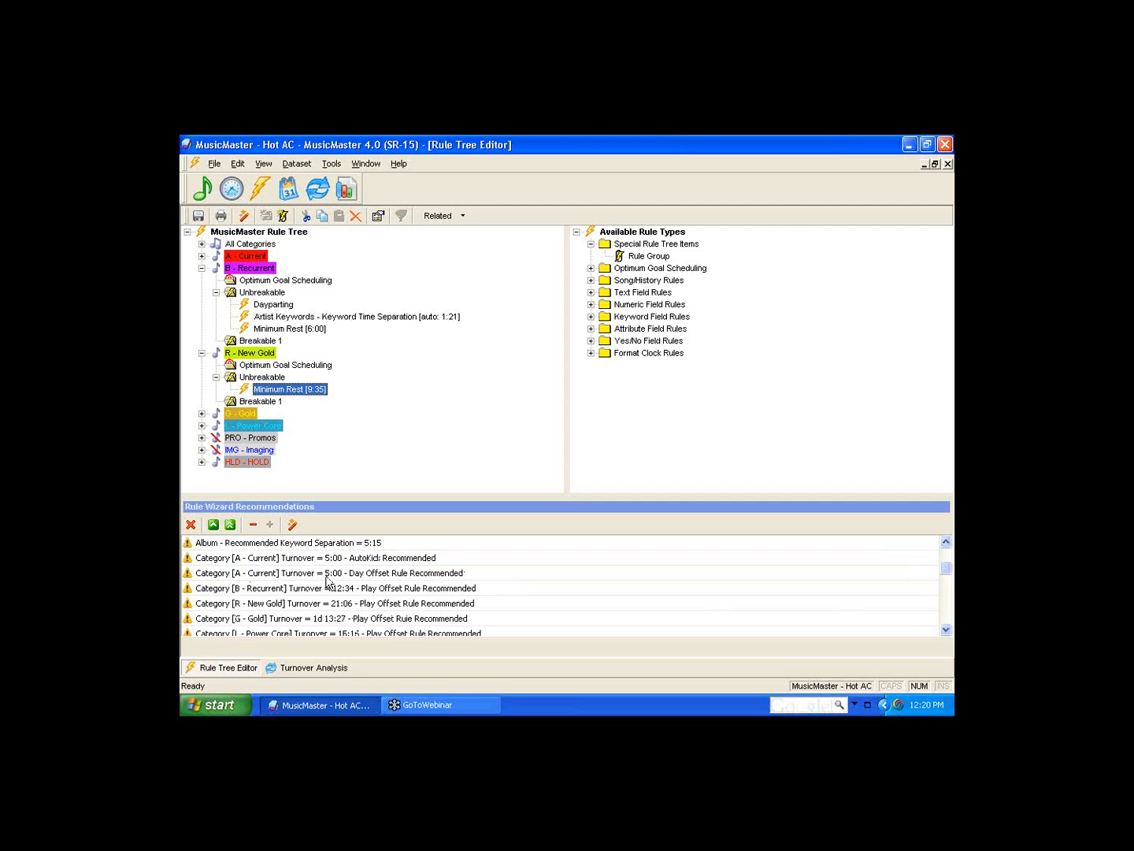
{"action": "double_click", "coordinate": [301, 593]}
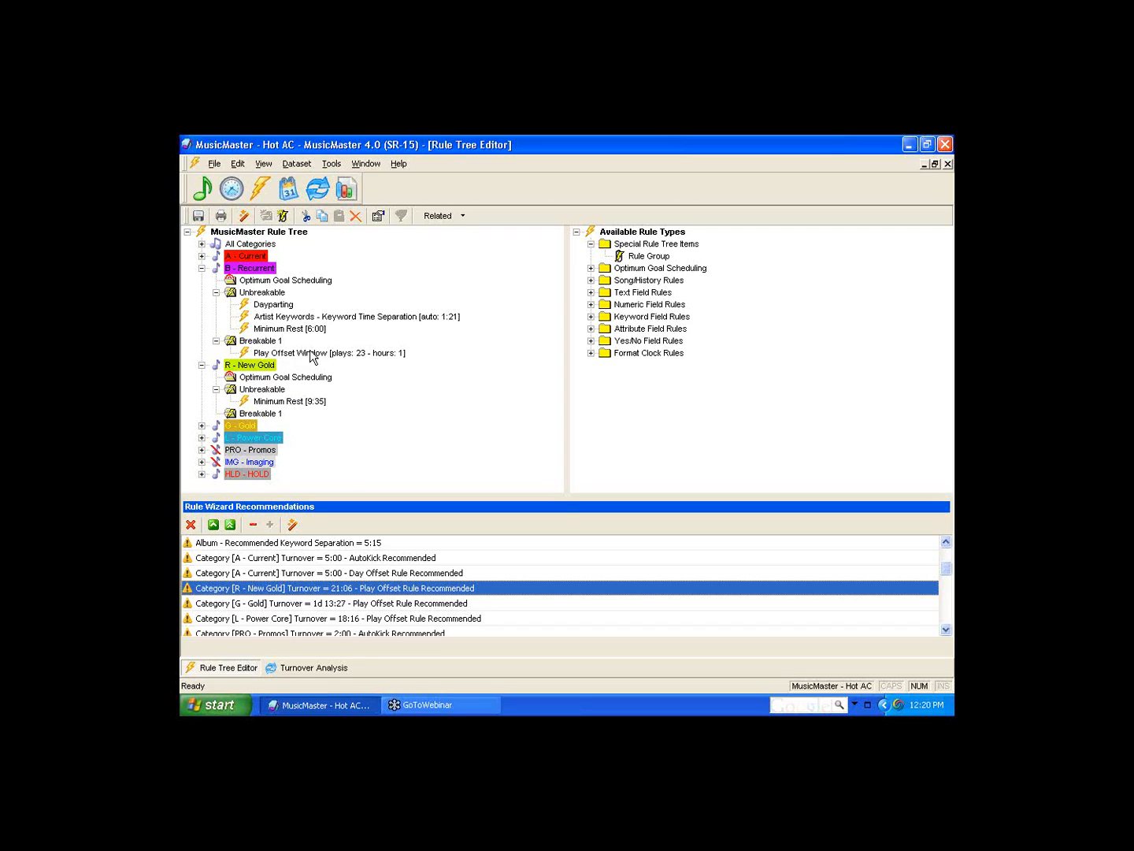
{"action": "left_click", "coordinate": [191, 523]}
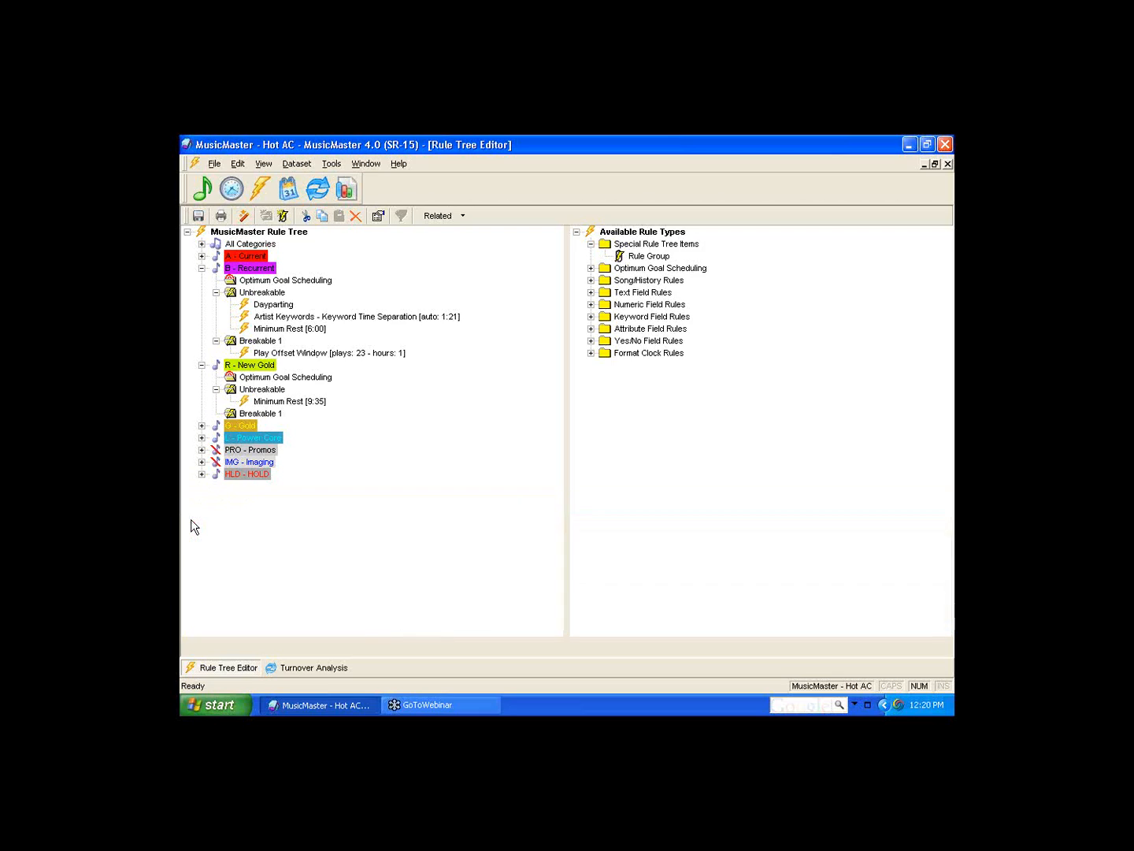
Set the B - Recurrent Play Offset Window rule to 4 plays, 3 hours and max days 8, and move it into the Unbreakable folder
{"action": "double_click", "coordinate": [314, 354]}
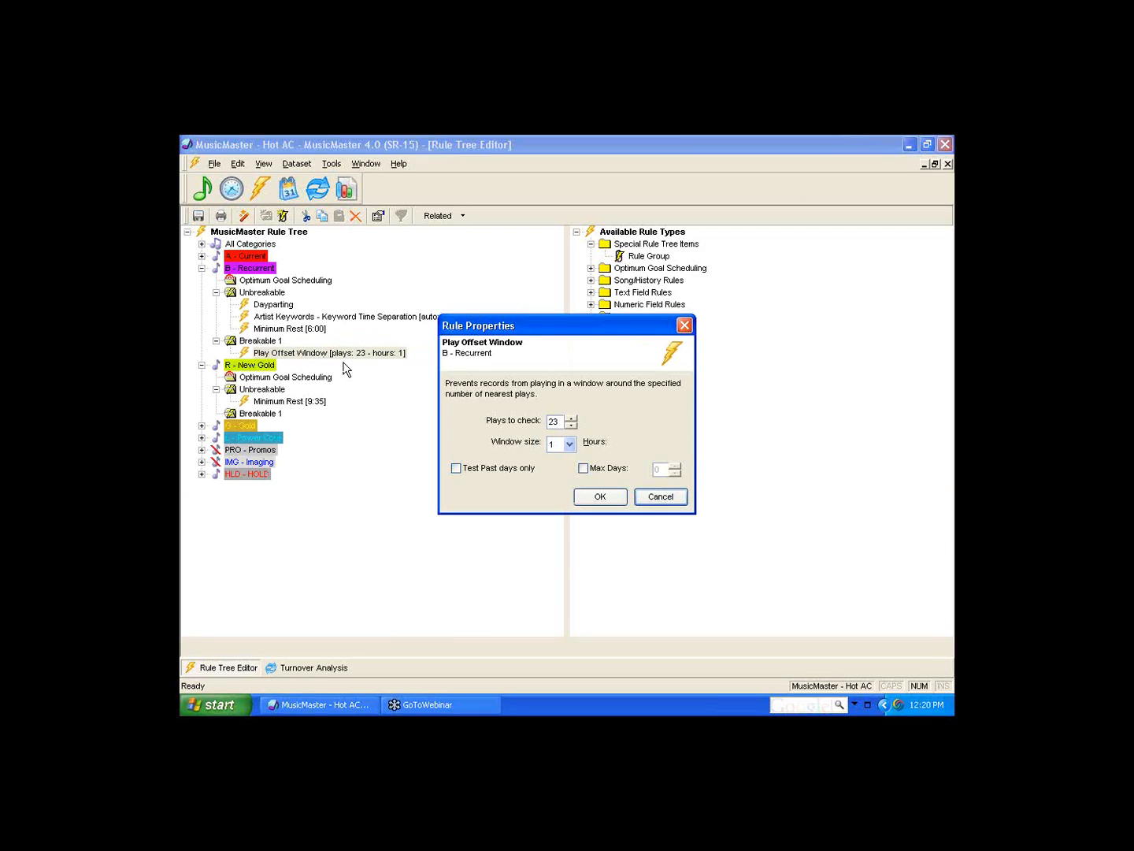
{"action": "left_click", "coordinate": [553, 420]}
{"action": "key", "text": "Delete"}
{"action": "type", "text": "4"}
{"action": "left_click", "coordinate": [569, 443]}
{"action": "left_click", "coordinate": [561, 470]}
{"action": "left_click", "coordinate": [583, 469]}
{"action": "left_click", "coordinate": [658, 470]}
{"action": "left_click_drag", "start_coordinate": [662, 470], "coordinate": [646, 469]}
{"action": "type", "text": "8"}
{"action": "left_click", "coordinate": [600, 495]}
{"action": "left_click_drag", "start_coordinate": [280, 353], "coordinate": [280, 333]}
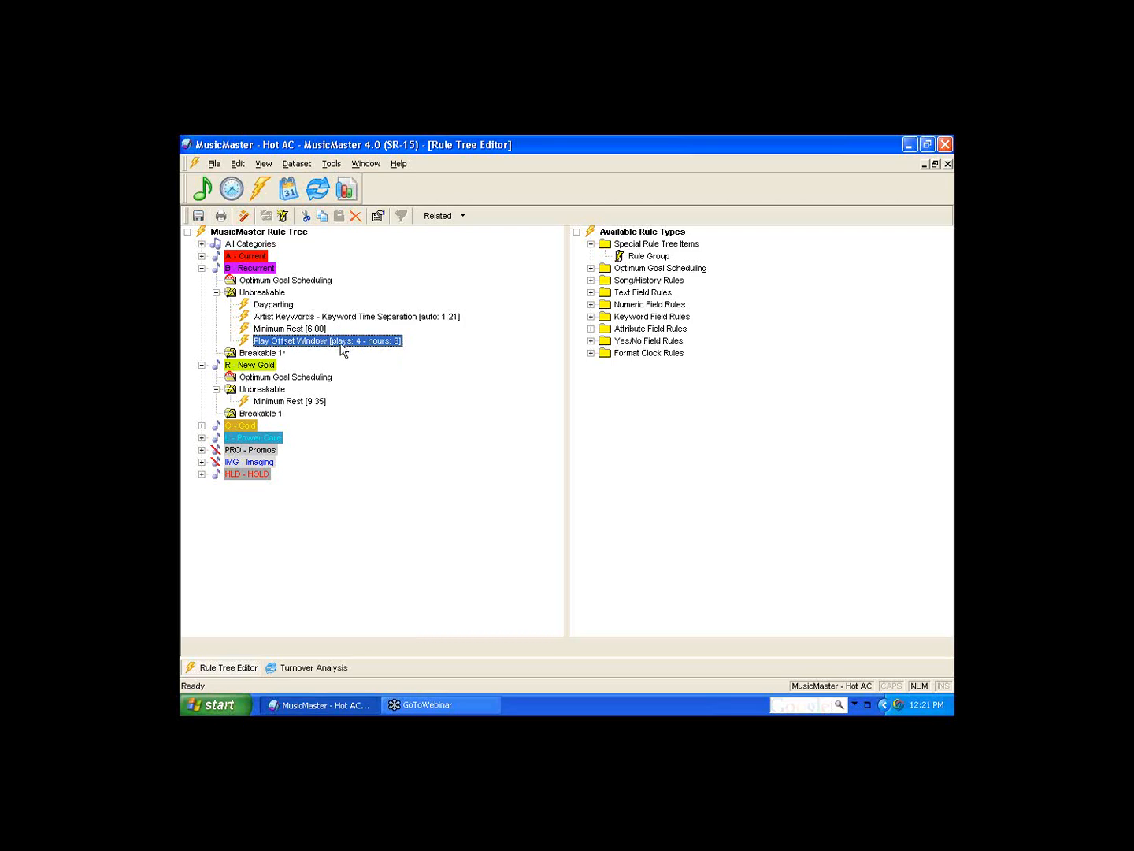
Set the search depth of the B - Recurrent category to 10 in the Scheduling Properties
{"action": "left_click", "coordinate": [463, 216]}
{"action": "left_click", "coordinate": [459, 234]}
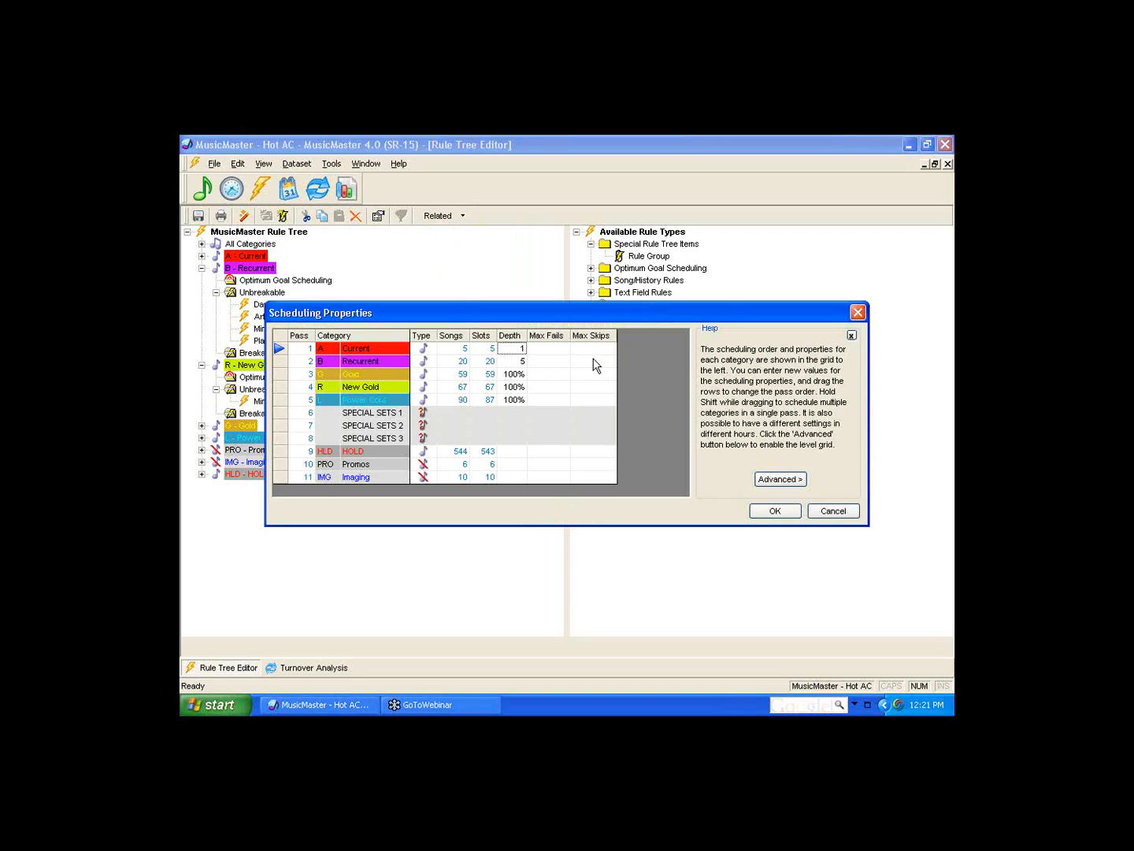
{"action": "left_click", "coordinate": [522, 363]}
{"action": "left_click", "coordinate": [759, 512]}
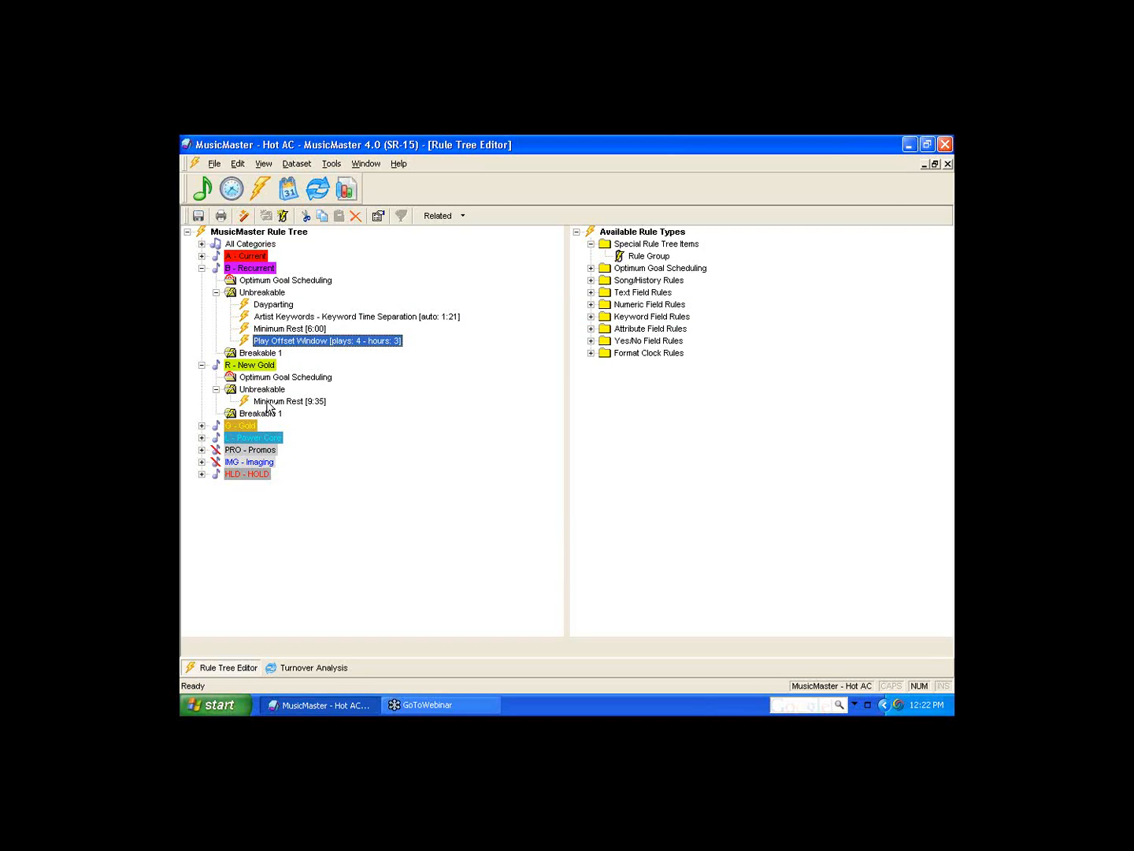
Add an empty rule group to the B - Recurrent Unbreakable folder and collapse the Recurrent and New Gold categories
{"action": "left_click", "coordinate": [202, 269]}
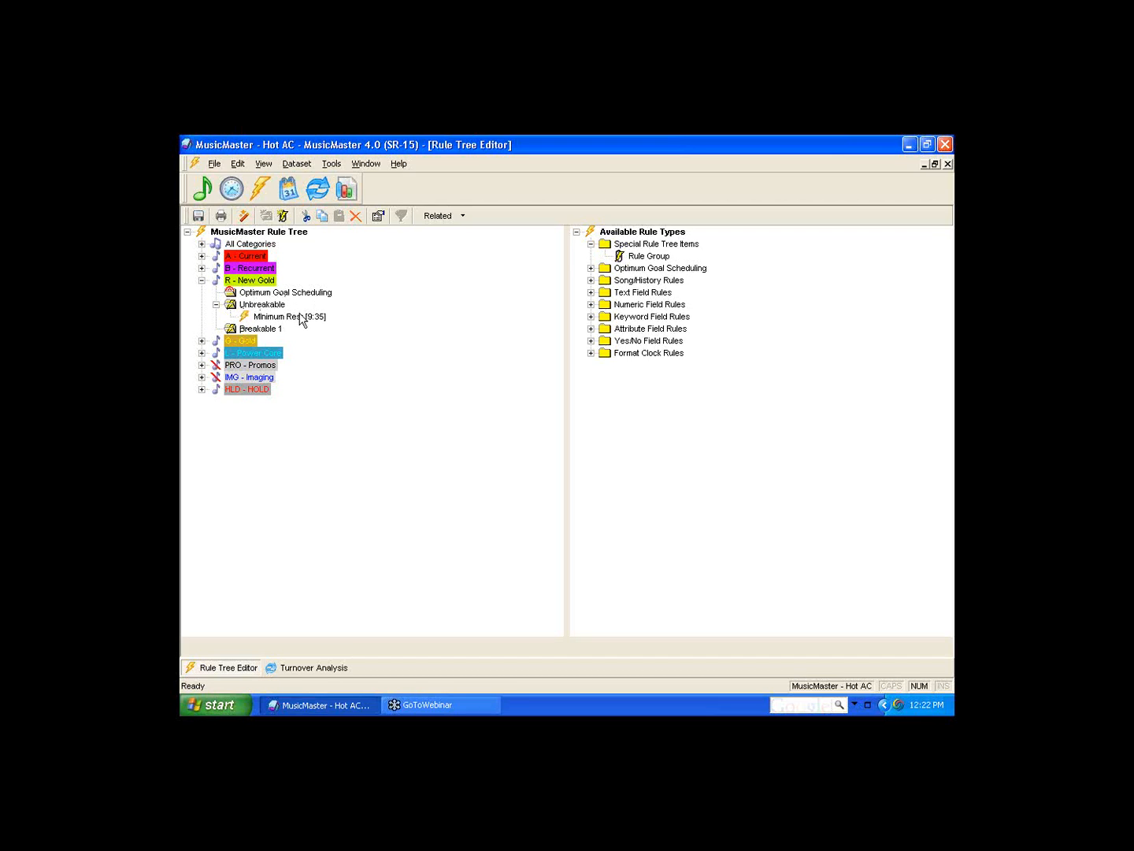
{"action": "left_click", "coordinate": [283, 216]}
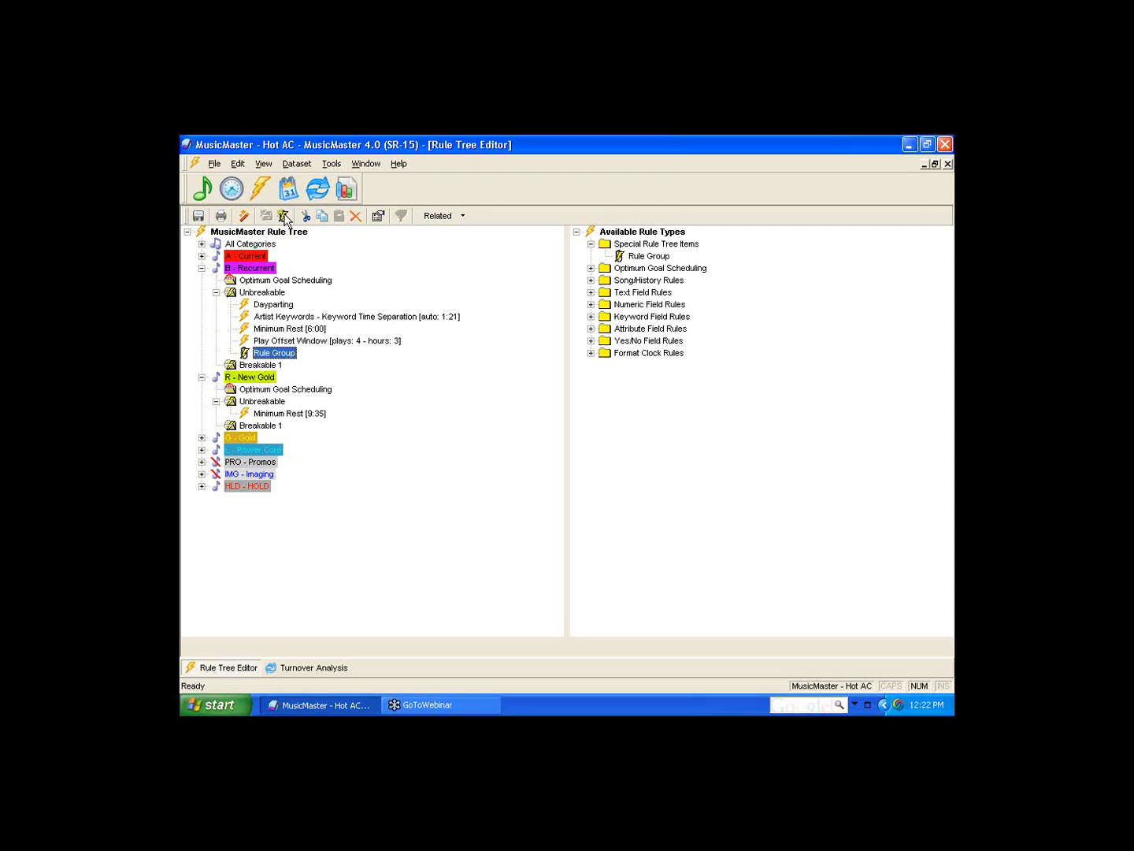
{"action": "left_click", "coordinate": [825, 568]}
{"action": "left_click", "coordinate": [254, 399]}
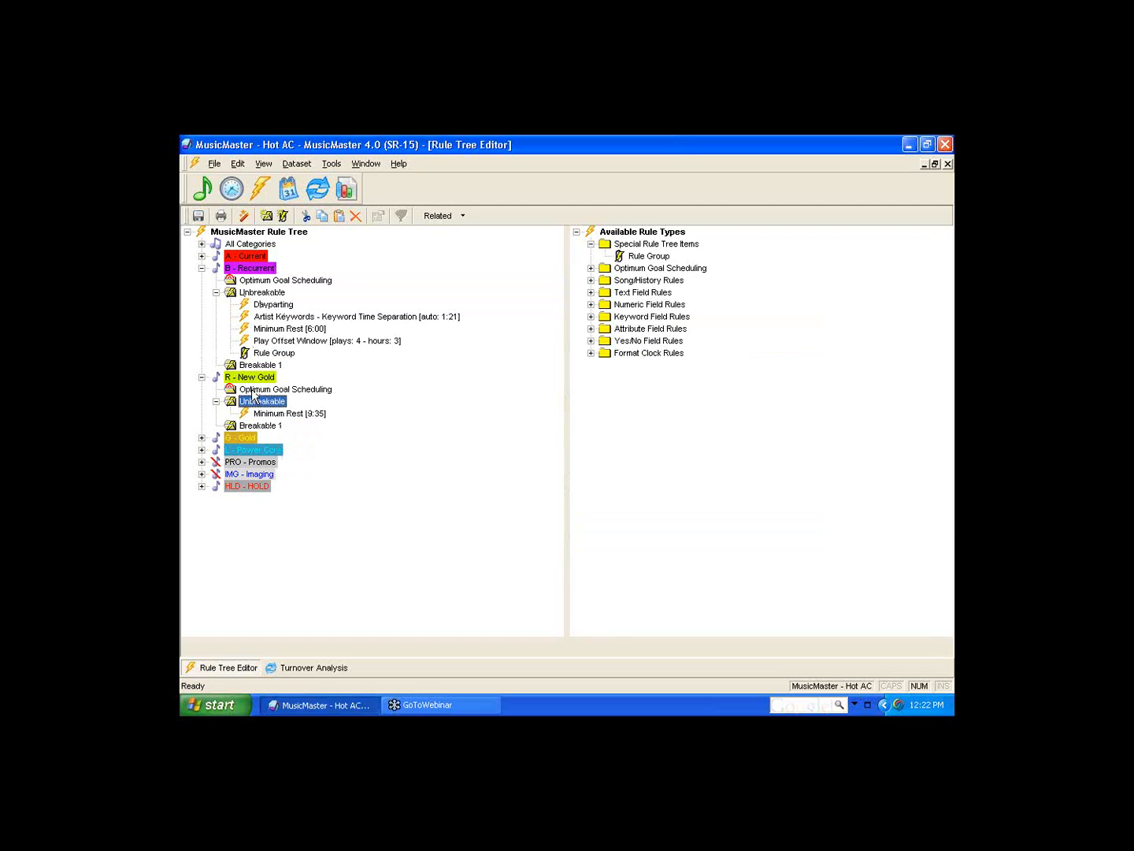
{"action": "left_click", "coordinate": [202, 377]}
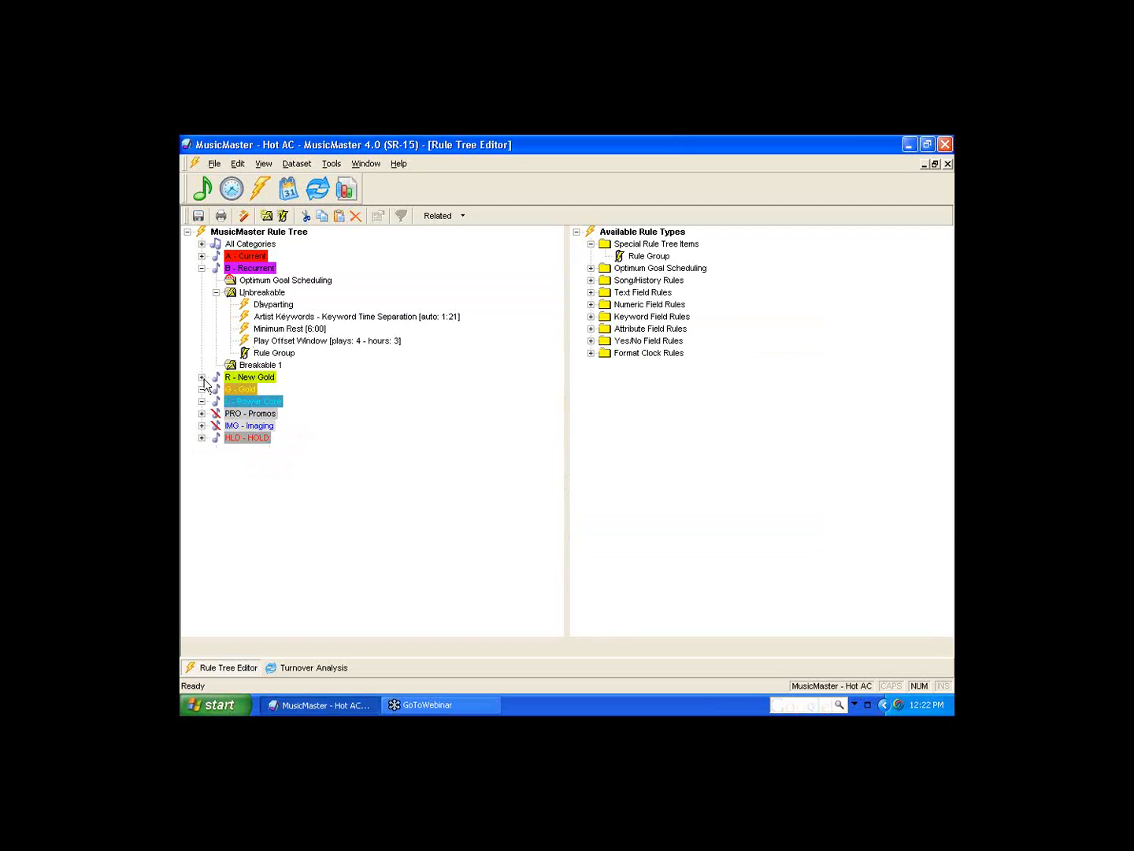
{"action": "left_click", "coordinate": [201, 269]}
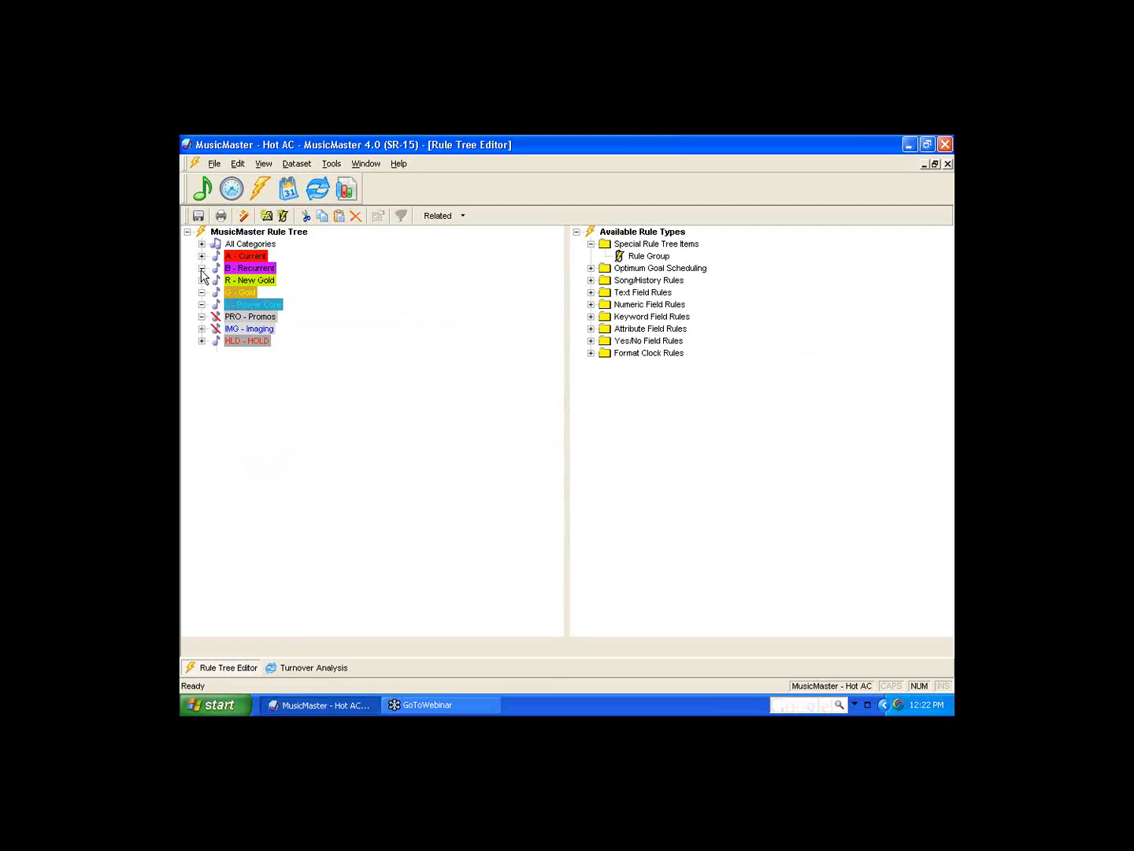
Expand the R - New Gold category and show the available Optimum Goal Scheduling rule types
{"action": "double_click", "coordinate": [256, 282]}
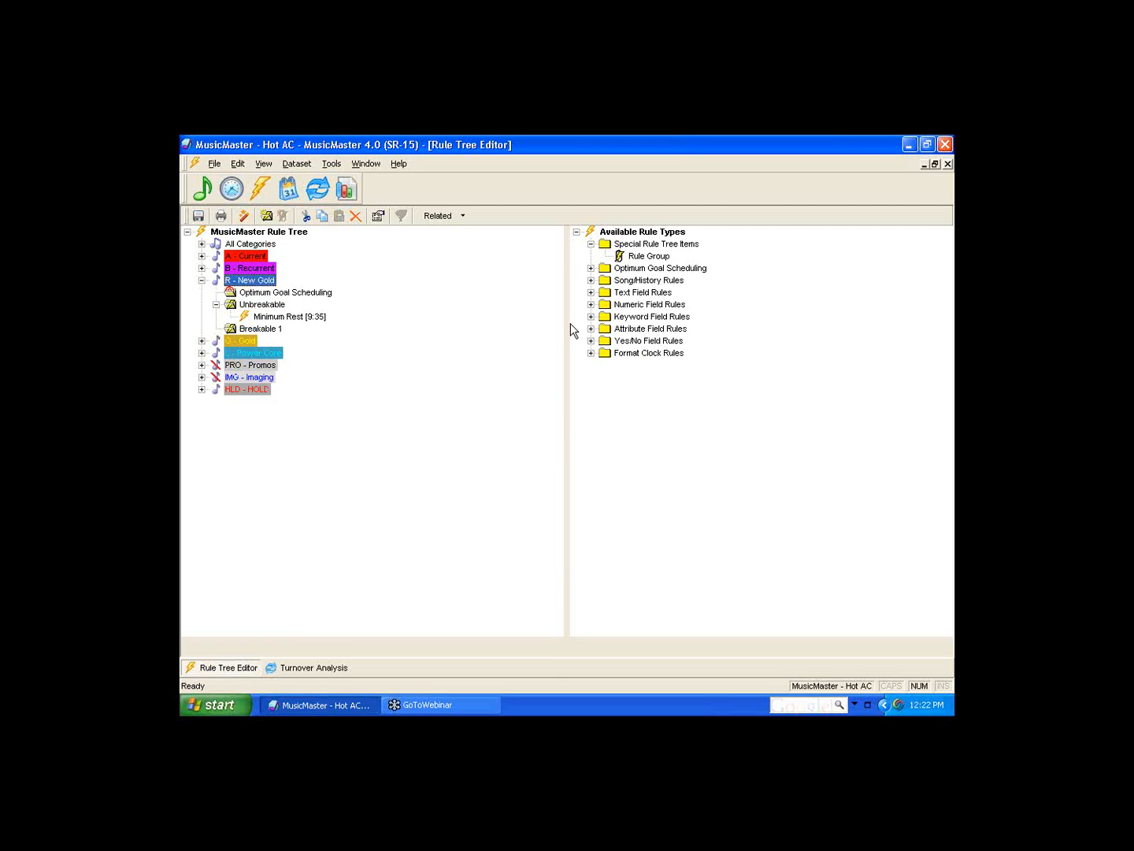
{"action": "left_click", "coordinate": [591, 245]}
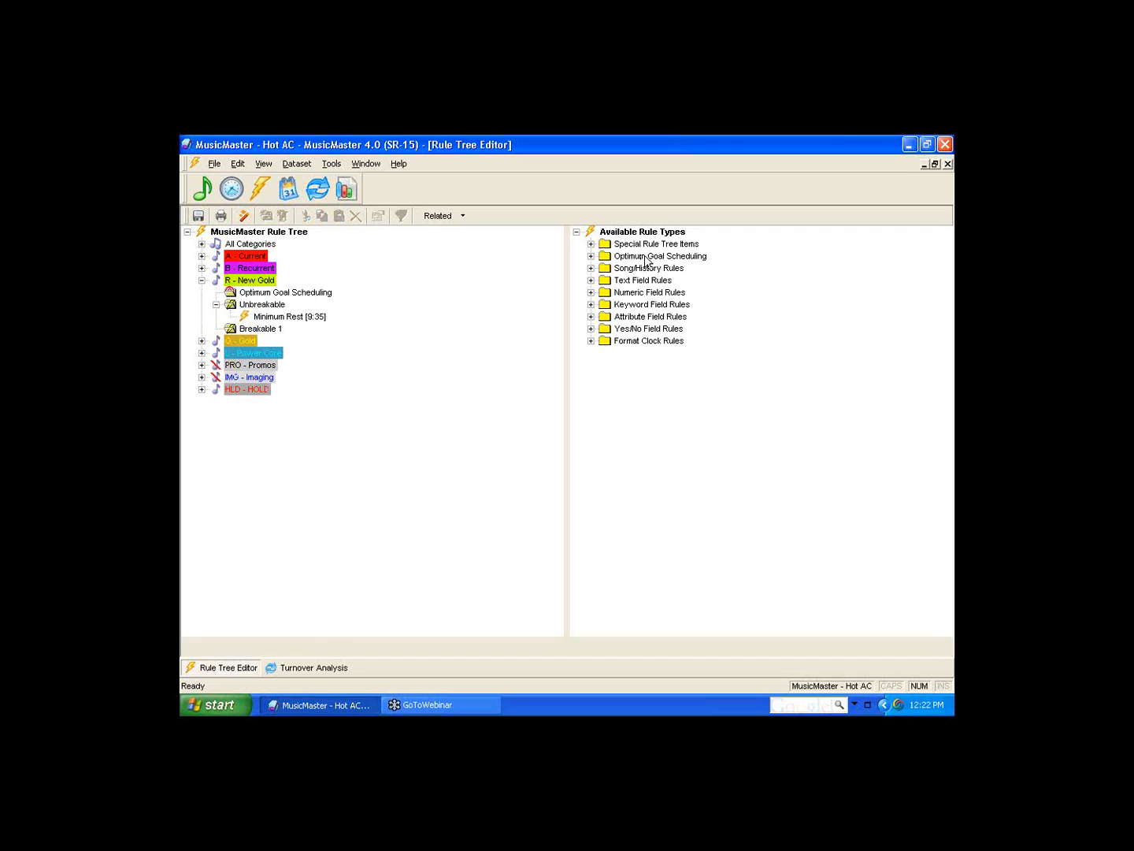
{"action": "double_click", "coordinate": [645, 257]}
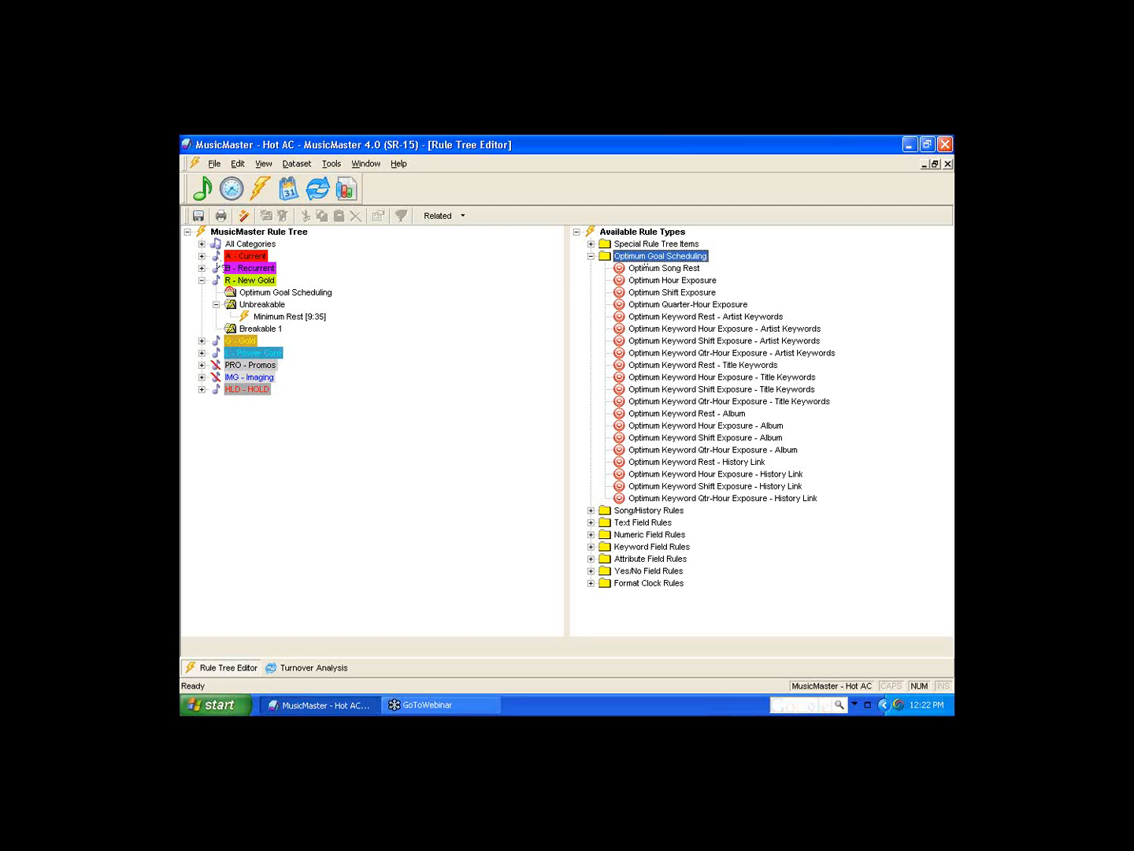
Review the search depths of the categories in the Scheduling Properties and close them
{"action": "left_click", "coordinate": [463, 216]}
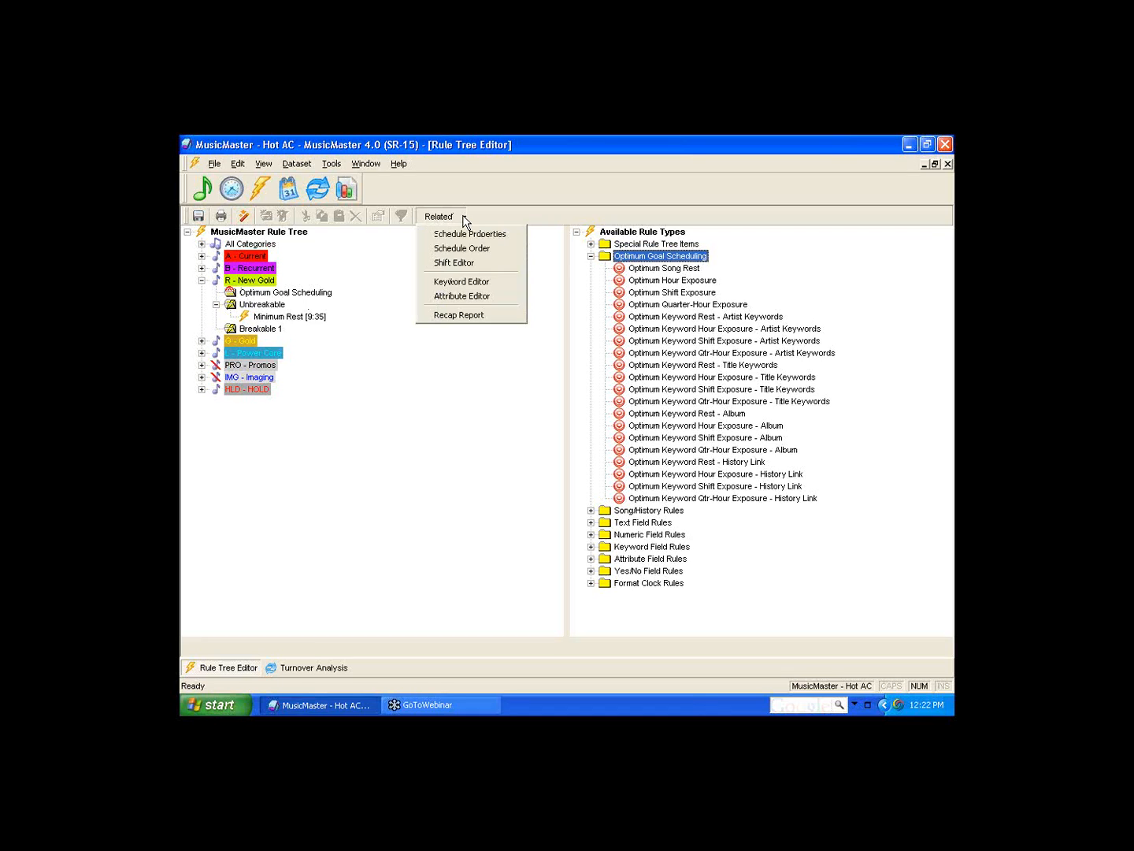
{"action": "left_click", "coordinate": [466, 234]}
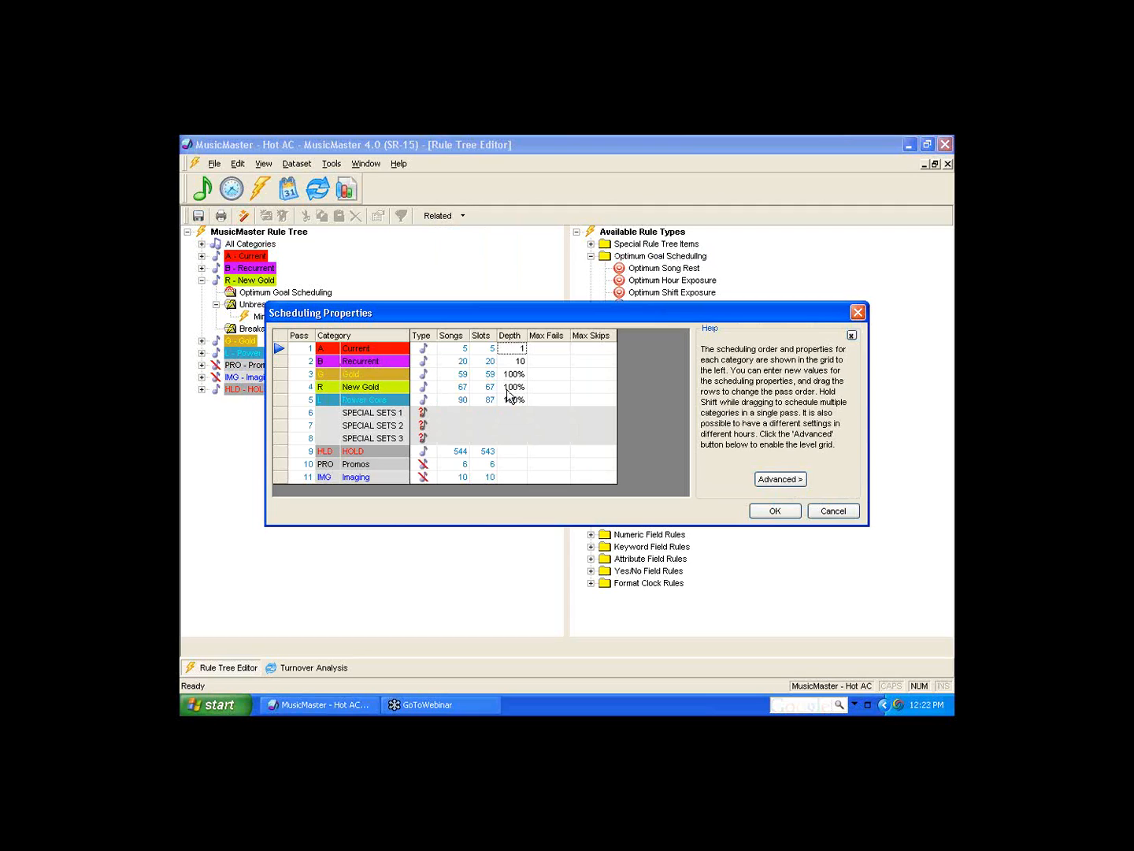
{"action": "left_click", "coordinate": [788, 513]}
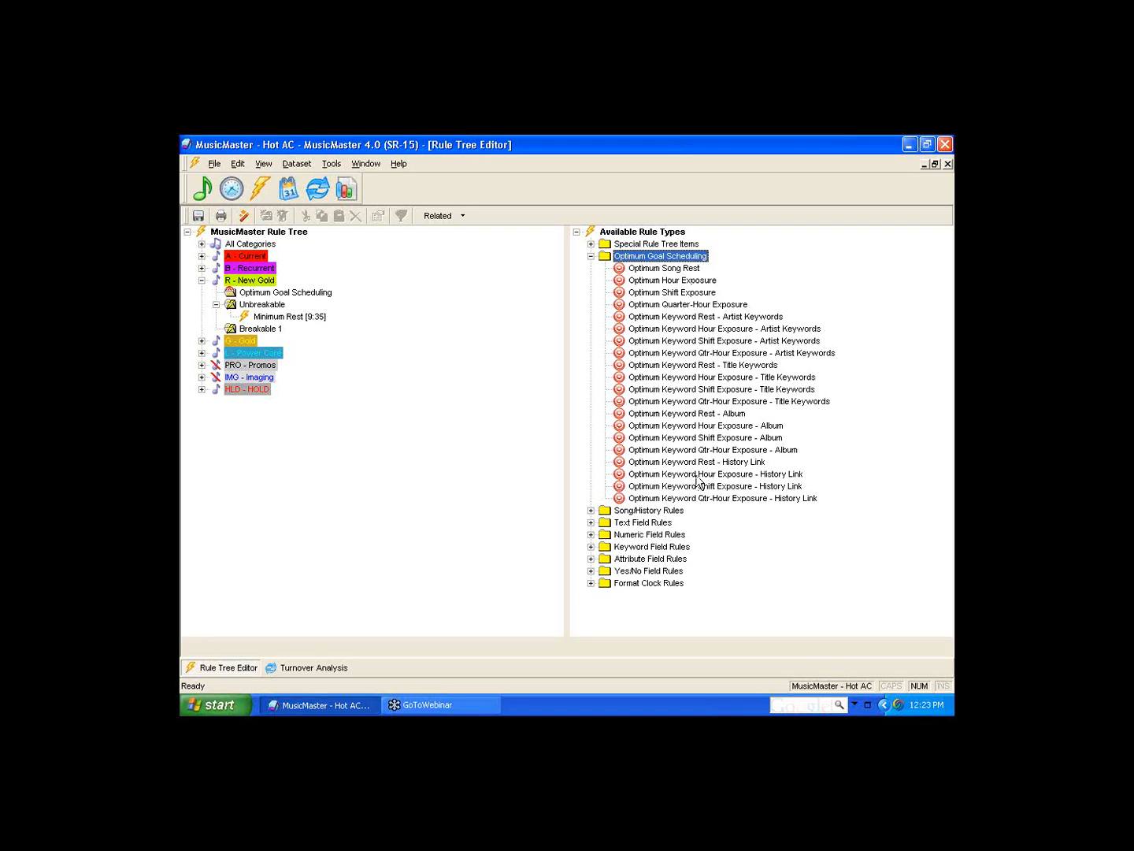
Collapse the Optimum Goal Scheduling types and show the available Song/History Rules, including the Hour Rotation Rules
{"action": "left_click", "coordinate": [591, 257]}
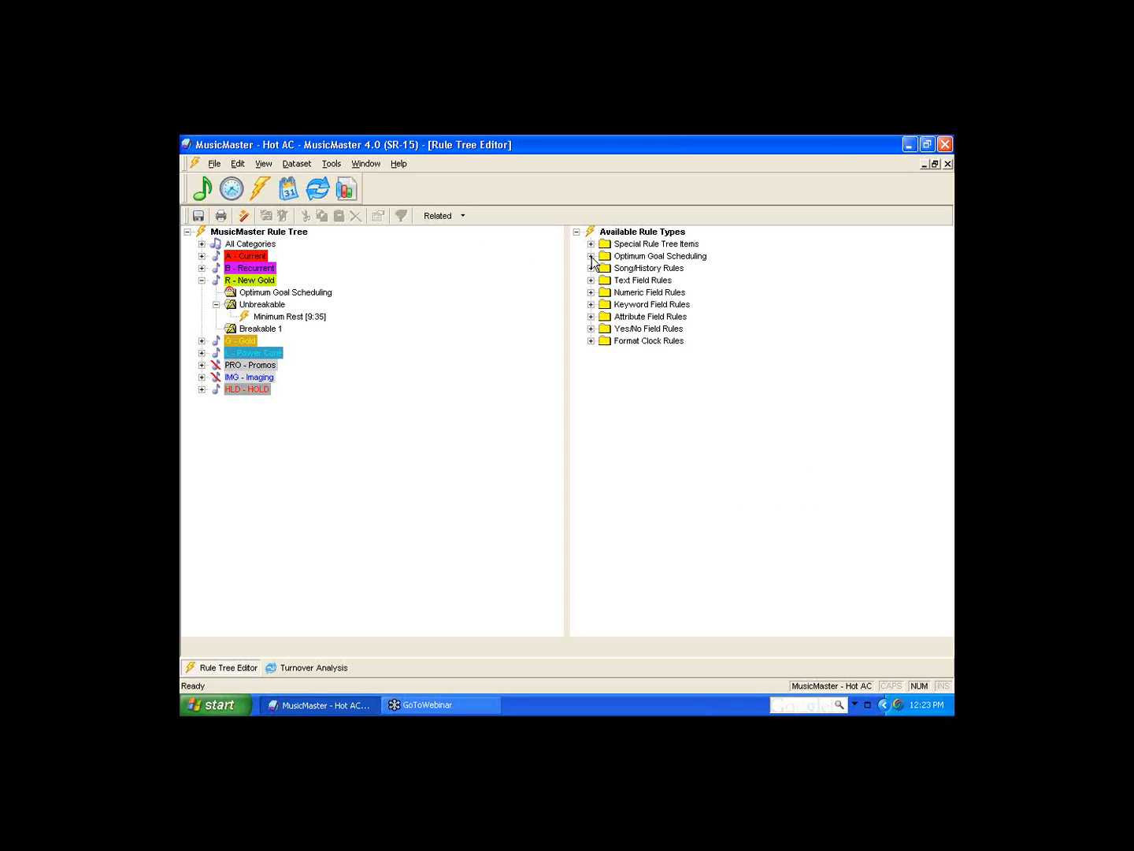
{"action": "double_click", "coordinate": [642, 269]}
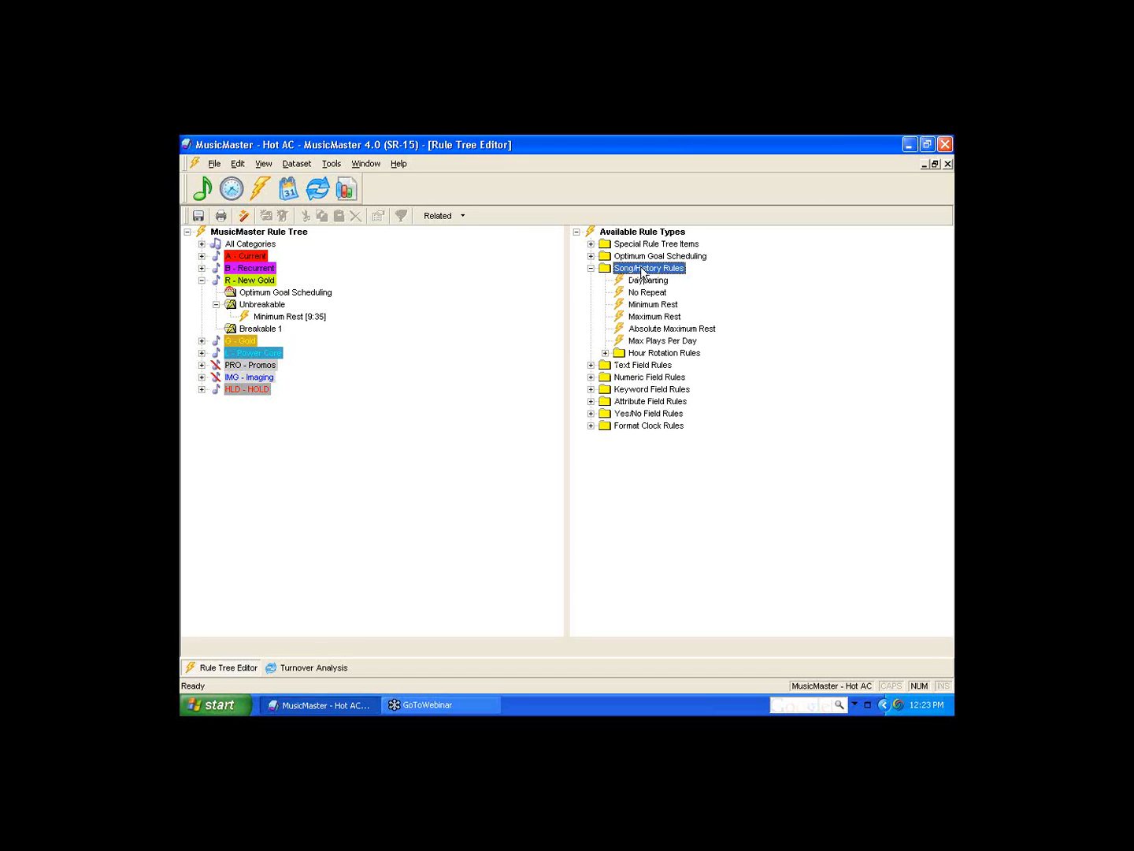
{"action": "double_click", "coordinate": [660, 354]}
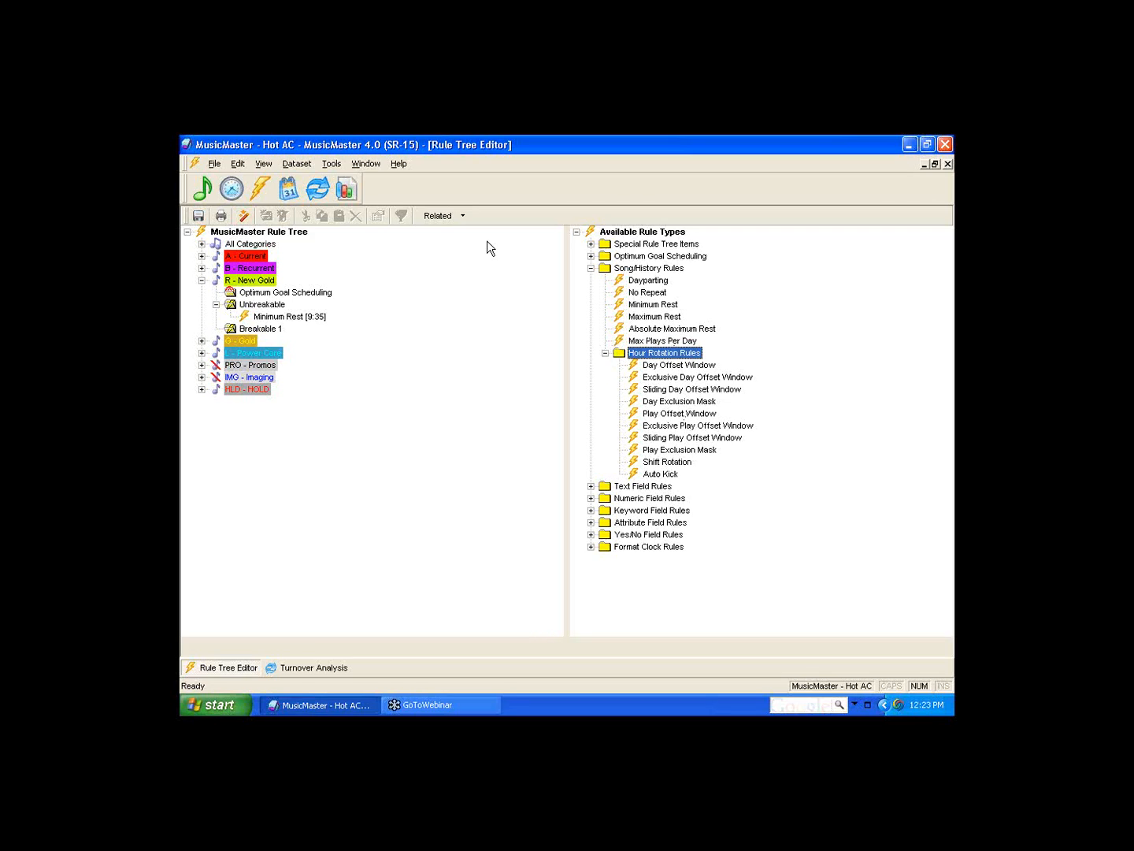
Expand All Categories and add a No Repeat rule at the end of its Unbreakable folder
{"action": "right_click", "coordinate": [270, 233]}
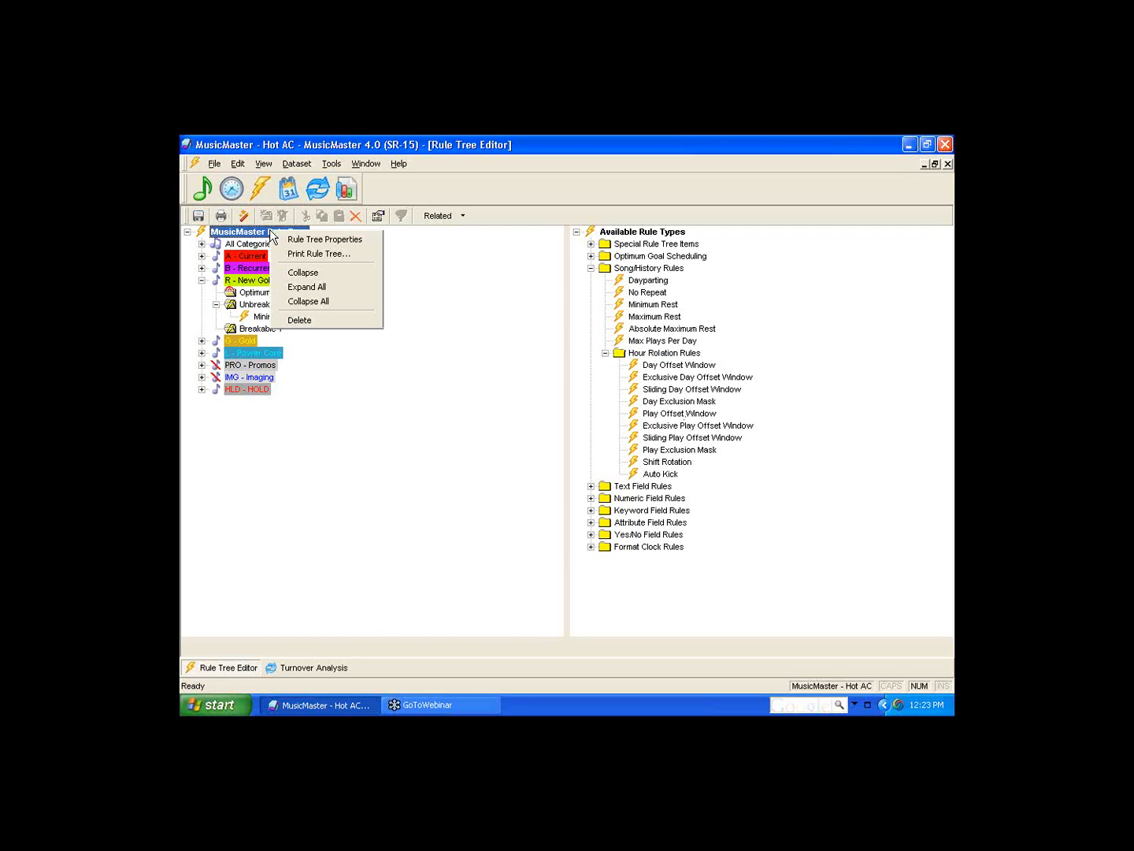
{"action": "left_click", "coordinate": [249, 248]}
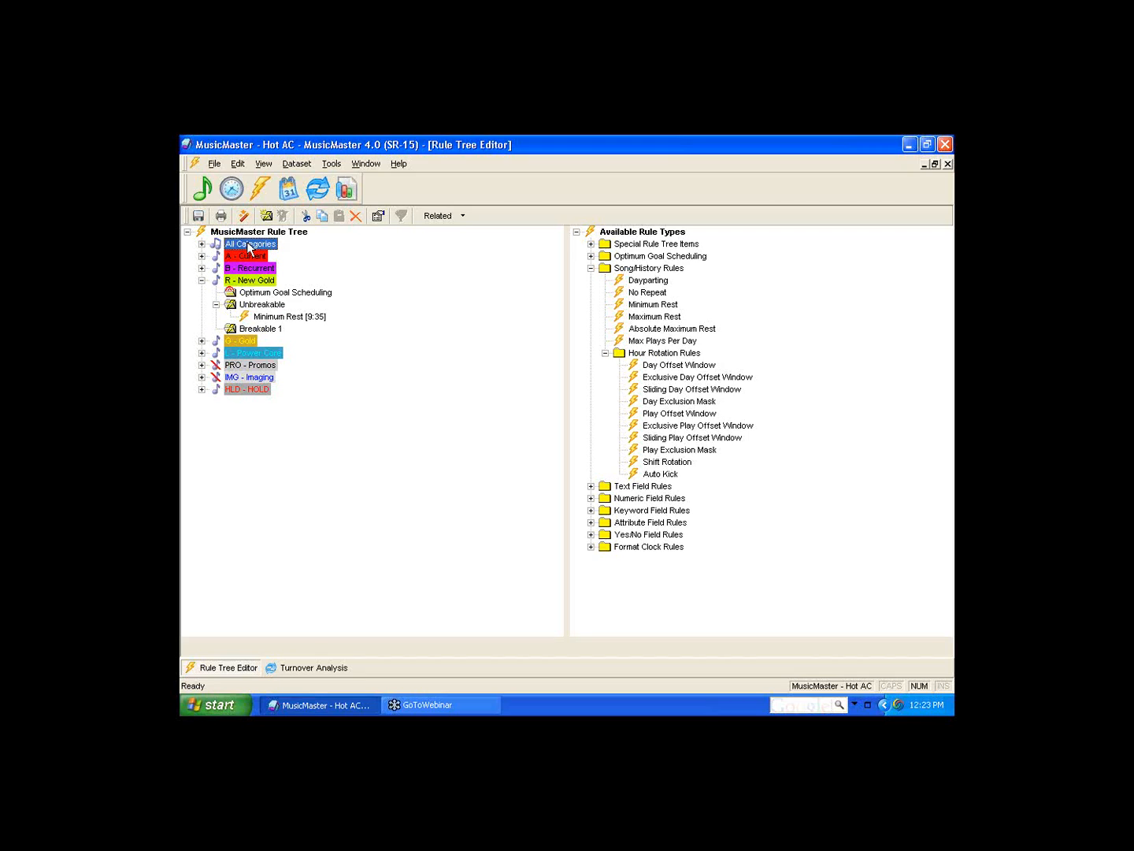
{"action": "double_click", "coordinate": [247, 241]}
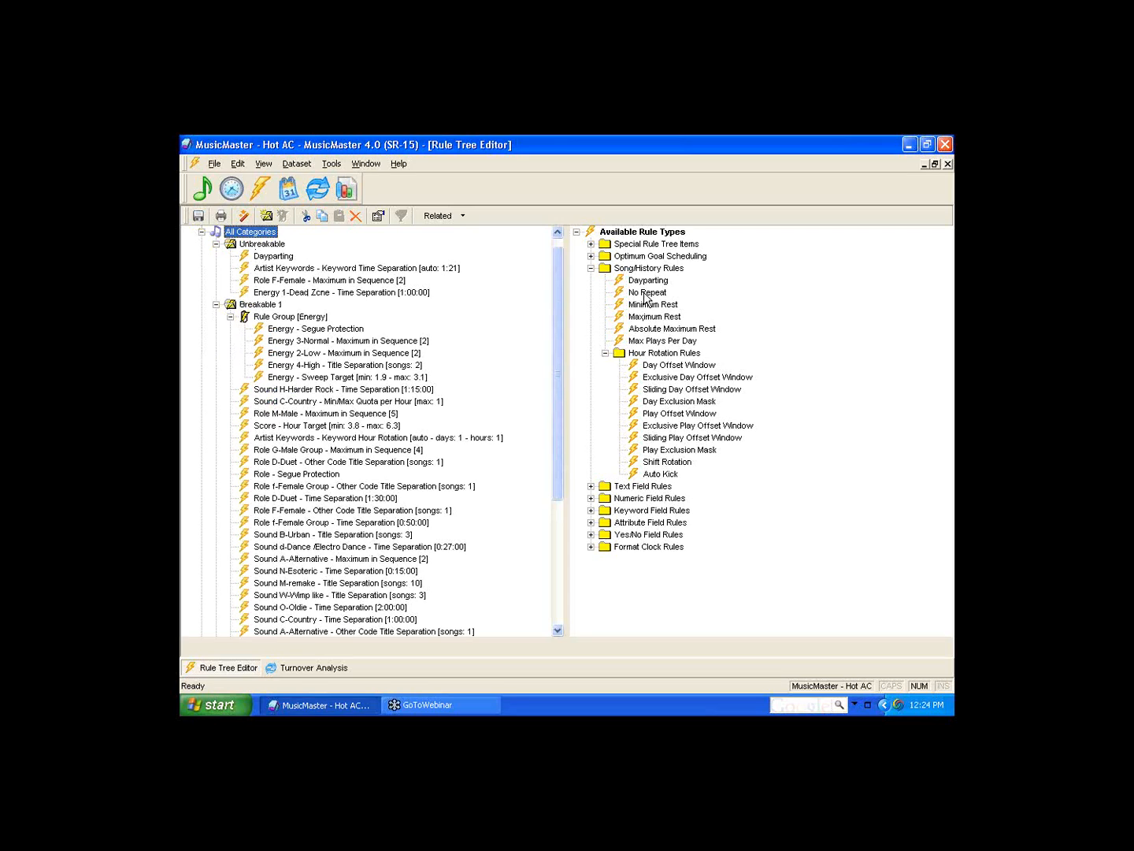
{"action": "left_click", "coordinate": [646, 293]}
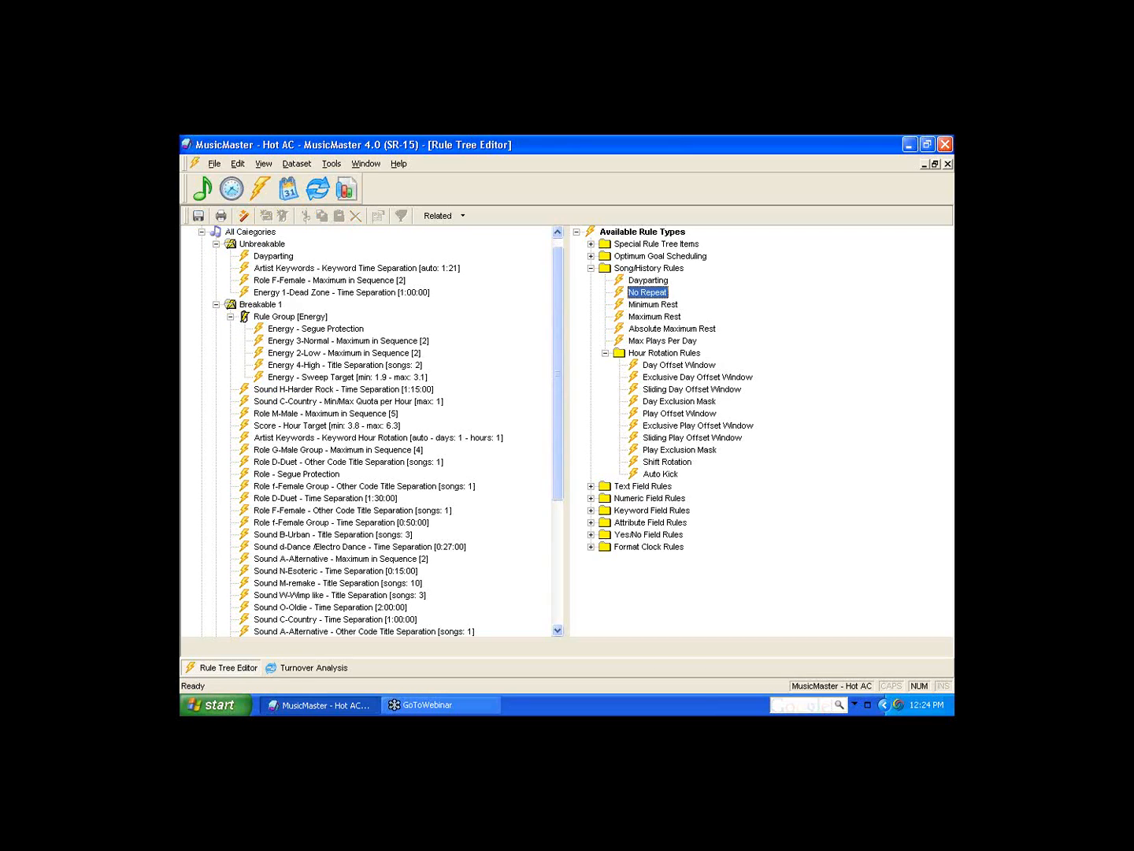
{"action": "left_click_drag", "start_coordinate": [646, 293], "coordinate": [289, 297]}
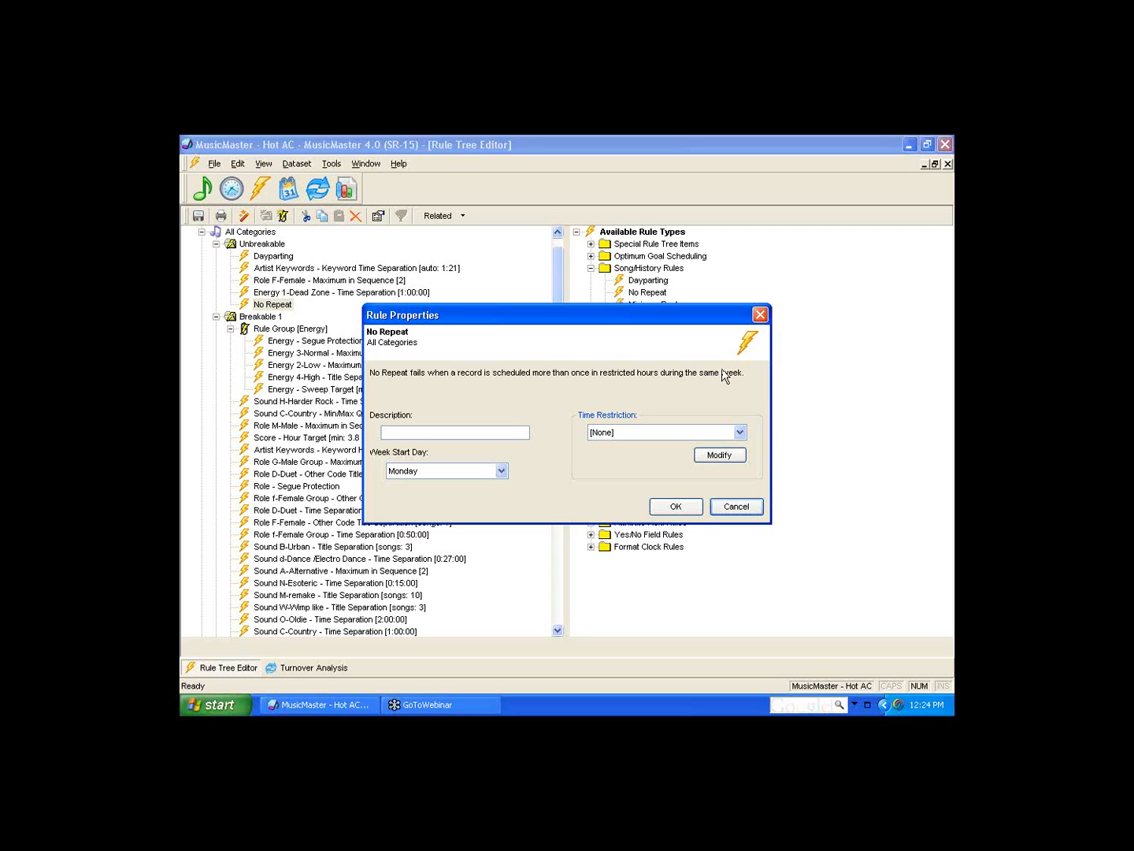
Describe the No Repeat rule as "No repeat monday" and apply the "monday no repeat" time restriction to it
{"action": "left_click", "coordinate": [400, 433]}
{"action": "type", "text": "No r"}
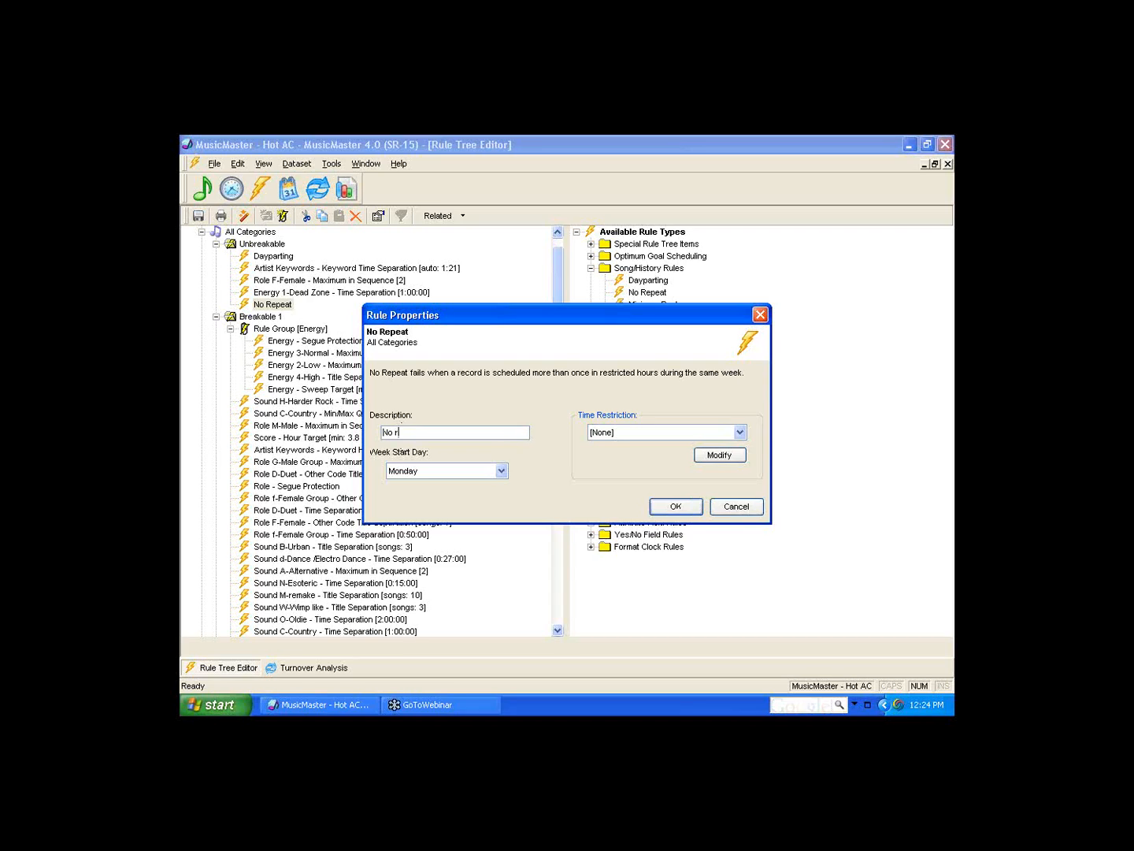
{"action": "type", "text": "epeat monday"}
{"action": "left_click", "coordinate": [741, 433]}
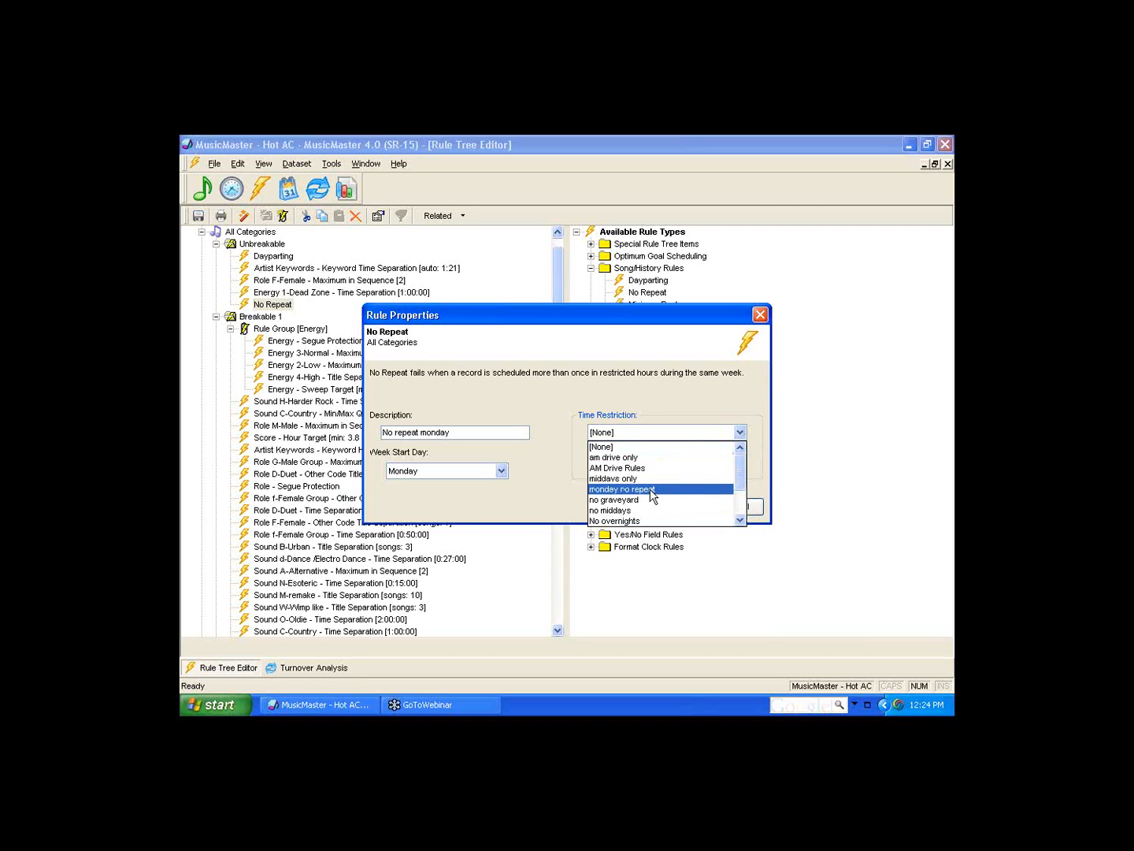
{"action": "left_click", "coordinate": [650, 490]}
{"action": "left_click", "coordinate": [729, 457]}
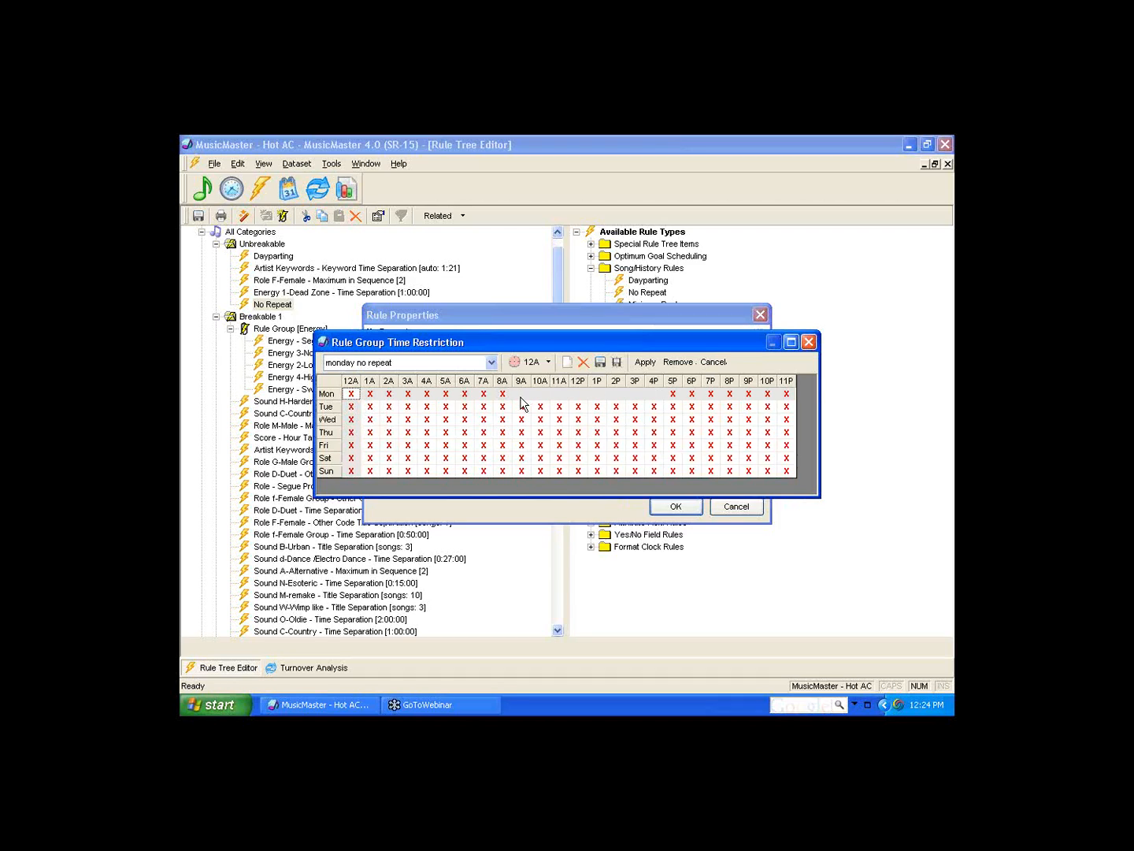
{"action": "left_click", "coordinate": [644, 361]}
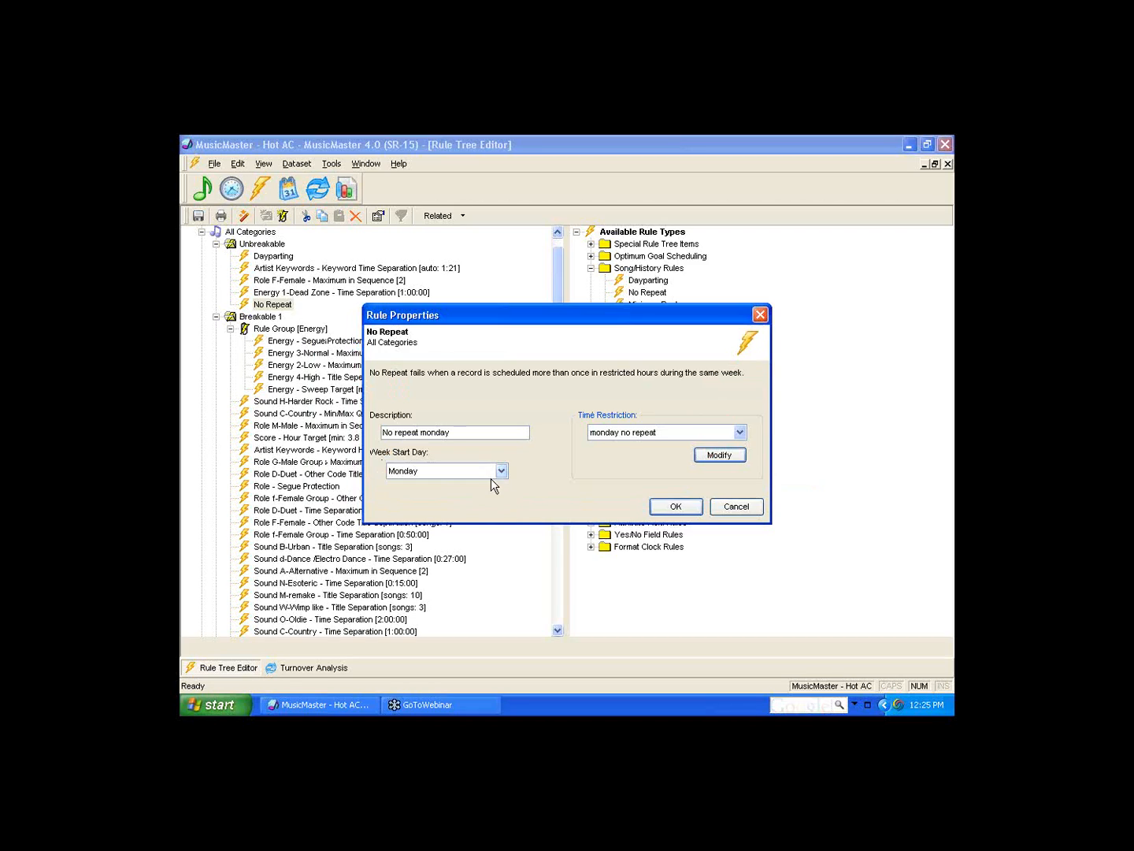
Try clearing the 9A to 4P hours for Tuesday through Friday in the time restriction grid, discarding the grid changes and the rule properties
{"action": "left_click", "coordinate": [718, 456]}
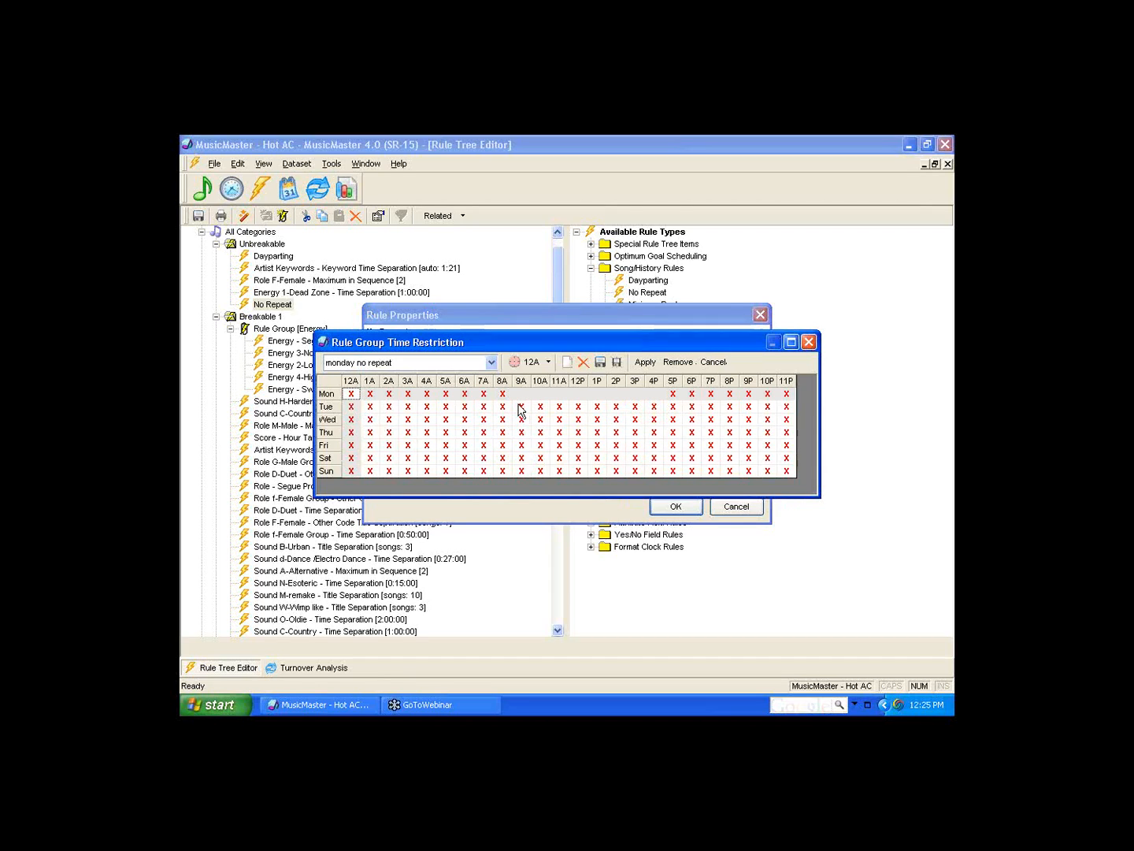
{"action": "left_click_drag", "start_coordinate": [525, 410], "coordinate": [657, 449]}
{"action": "left_click_drag", "start_coordinate": [546, 415], "coordinate": [654, 456]}
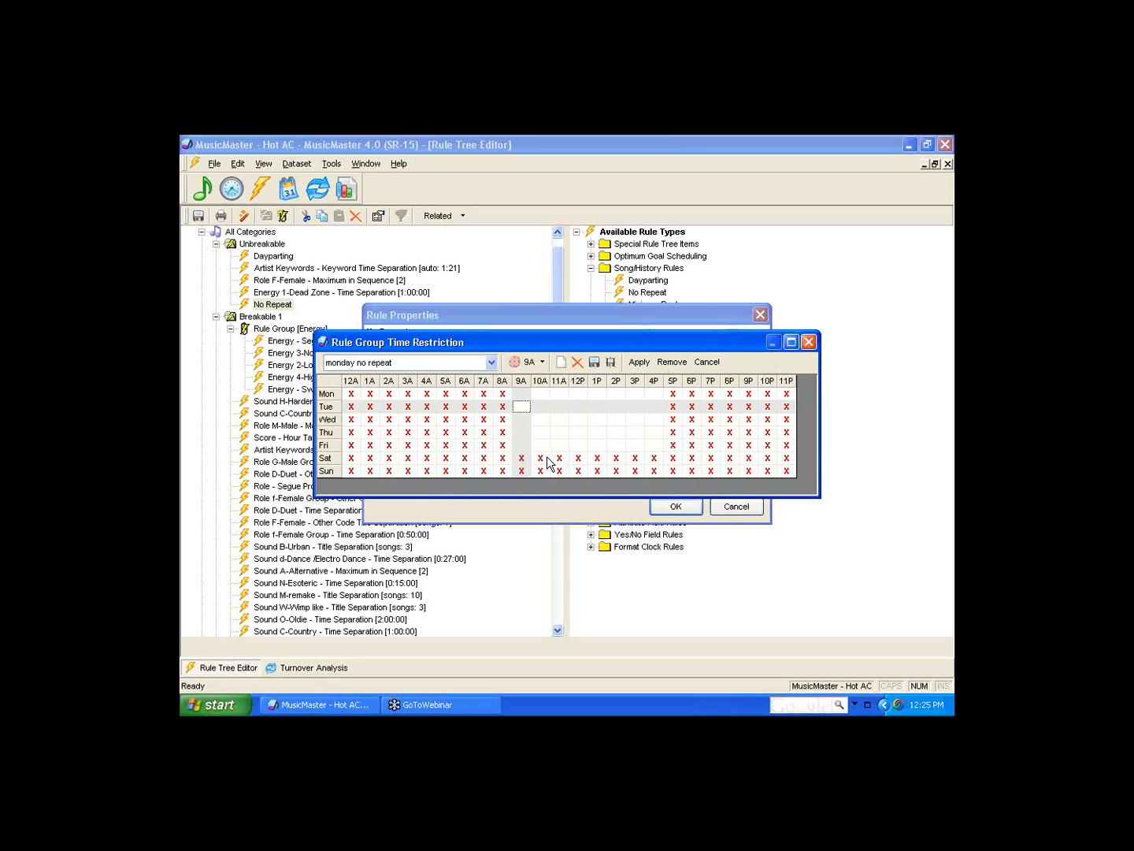
{"action": "left_click", "coordinate": [716, 364]}
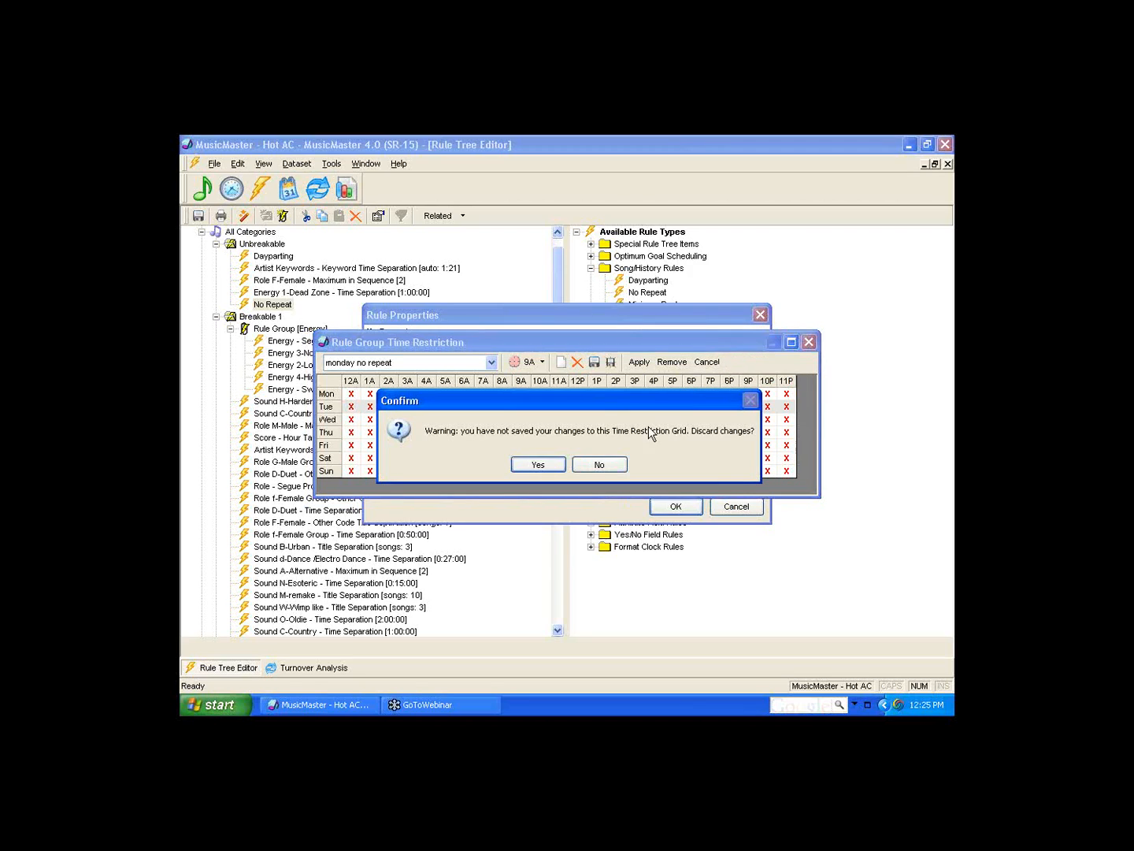
{"action": "left_click", "coordinate": [539, 465]}
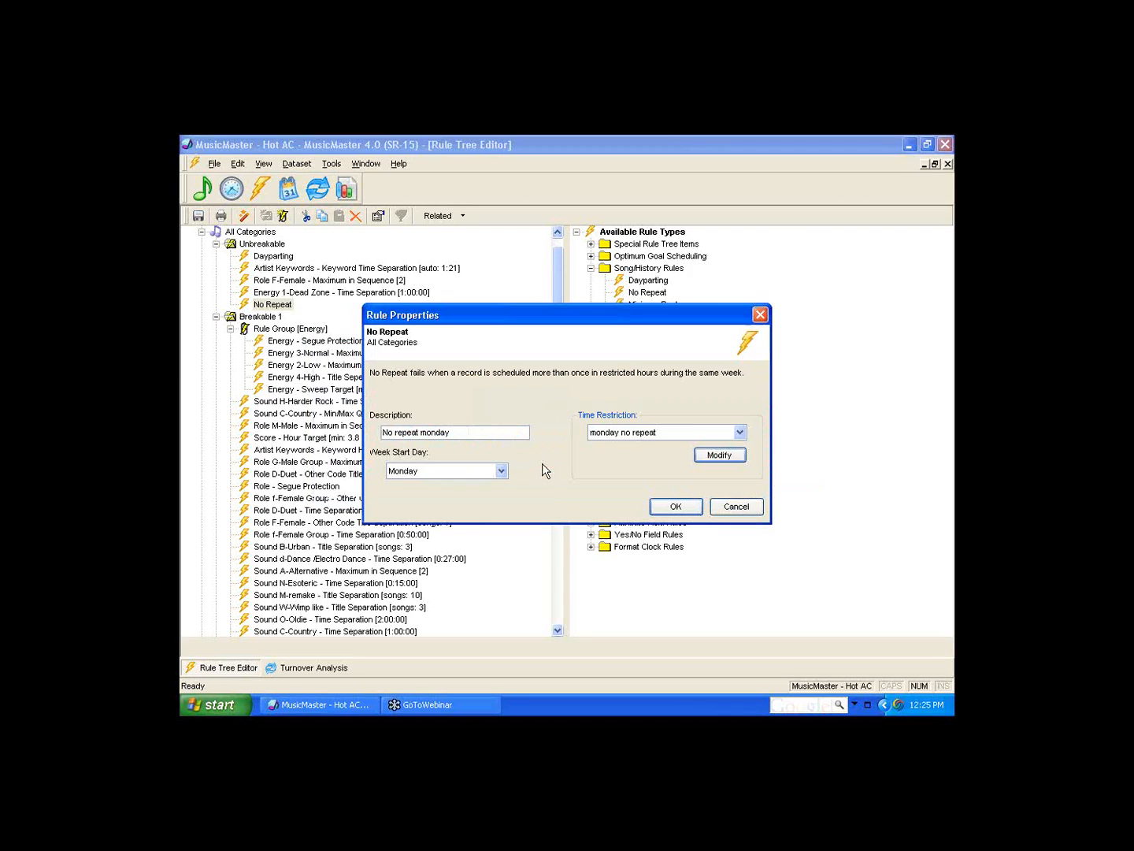
{"action": "left_click", "coordinate": [732, 506]}
Collapse the Unbreakable and Breakable 1 folders of All Categories
{"action": "left_click", "coordinate": [278, 305]}
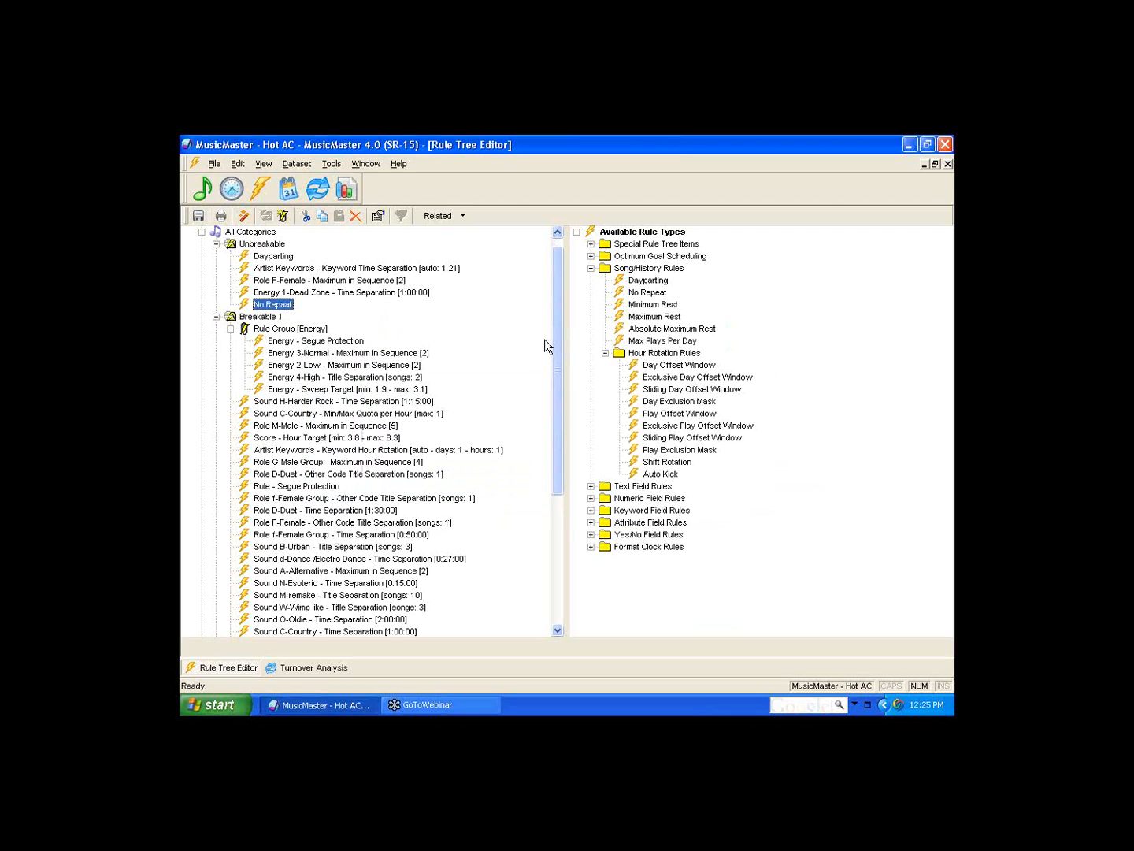
{"action": "left_click", "coordinate": [216, 244]}
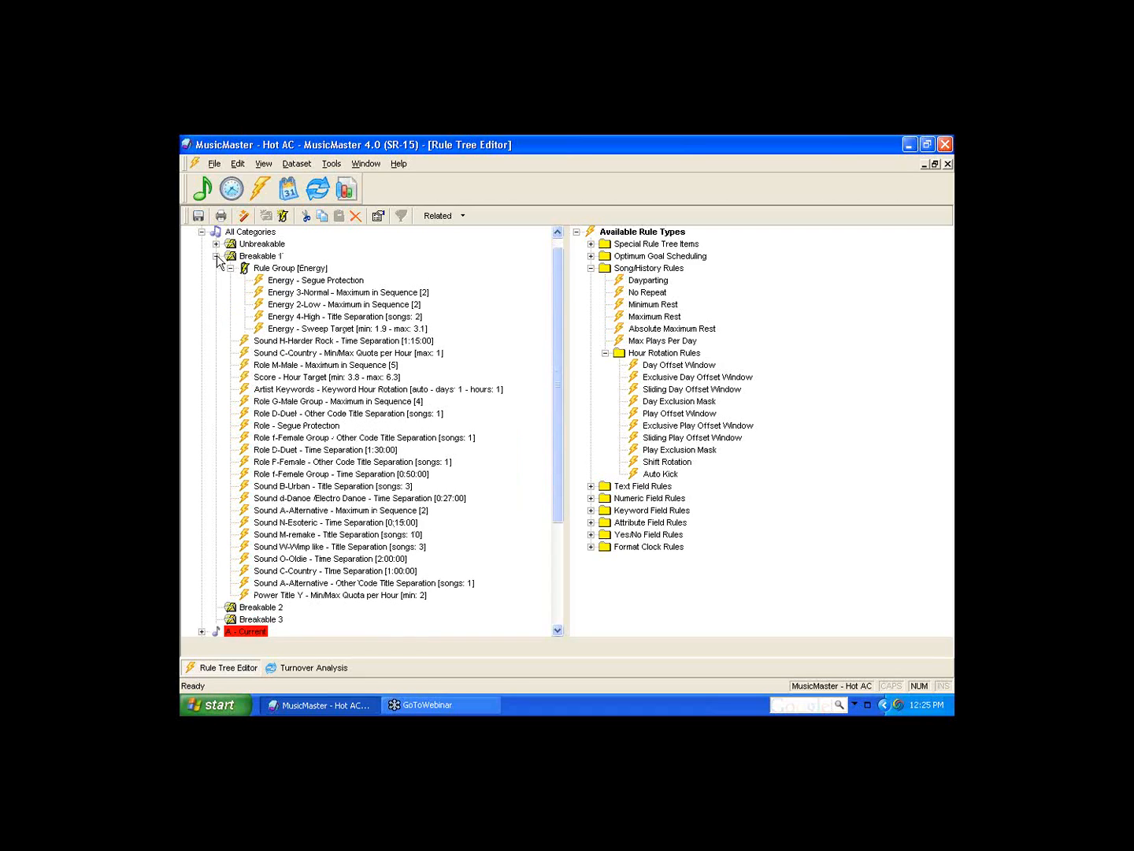
{"action": "left_click", "coordinate": [216, 256]}
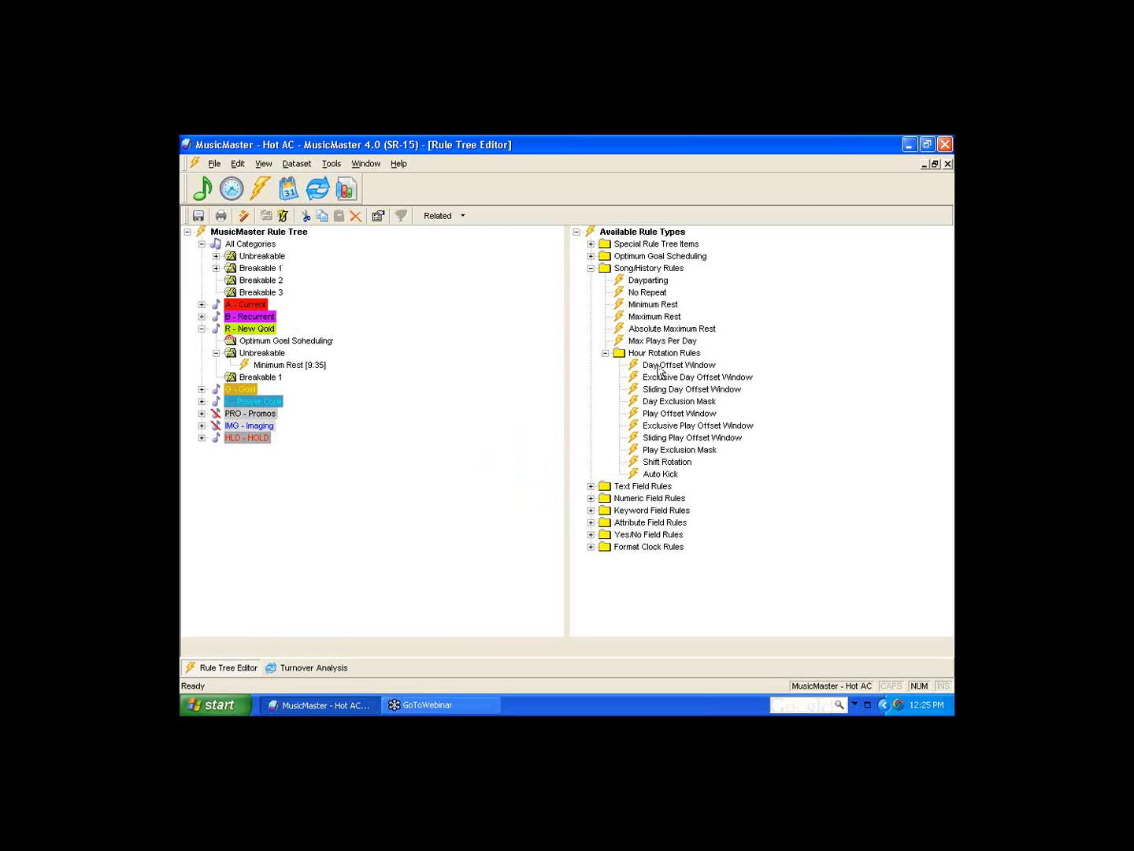
Add a Day Offset Window rule to the Unbreakable folder of R - New Gold, checking 1 day with a 1-hour window
{"action": "left_click_drag", "start_coordinate": [660, 370], "coordinate": [268, 353]}
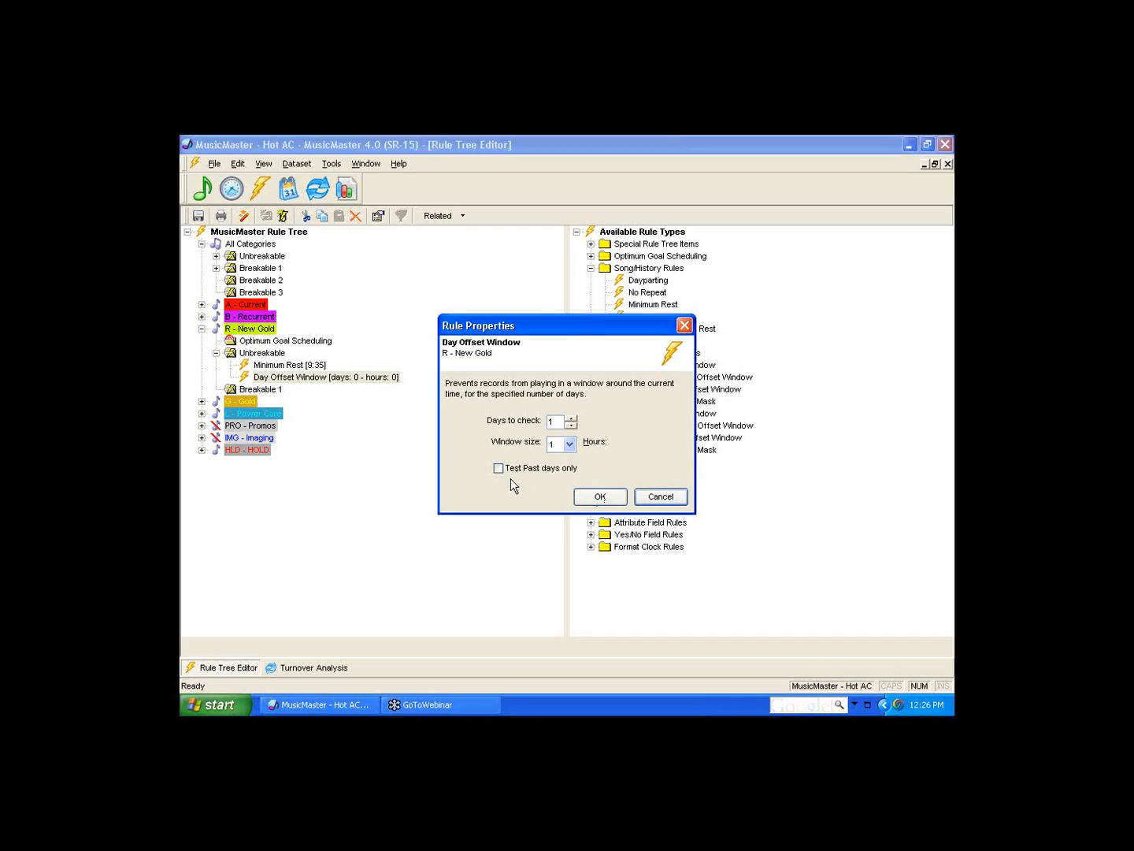
{"action": "left_click", "coordinate": [599, 498]}
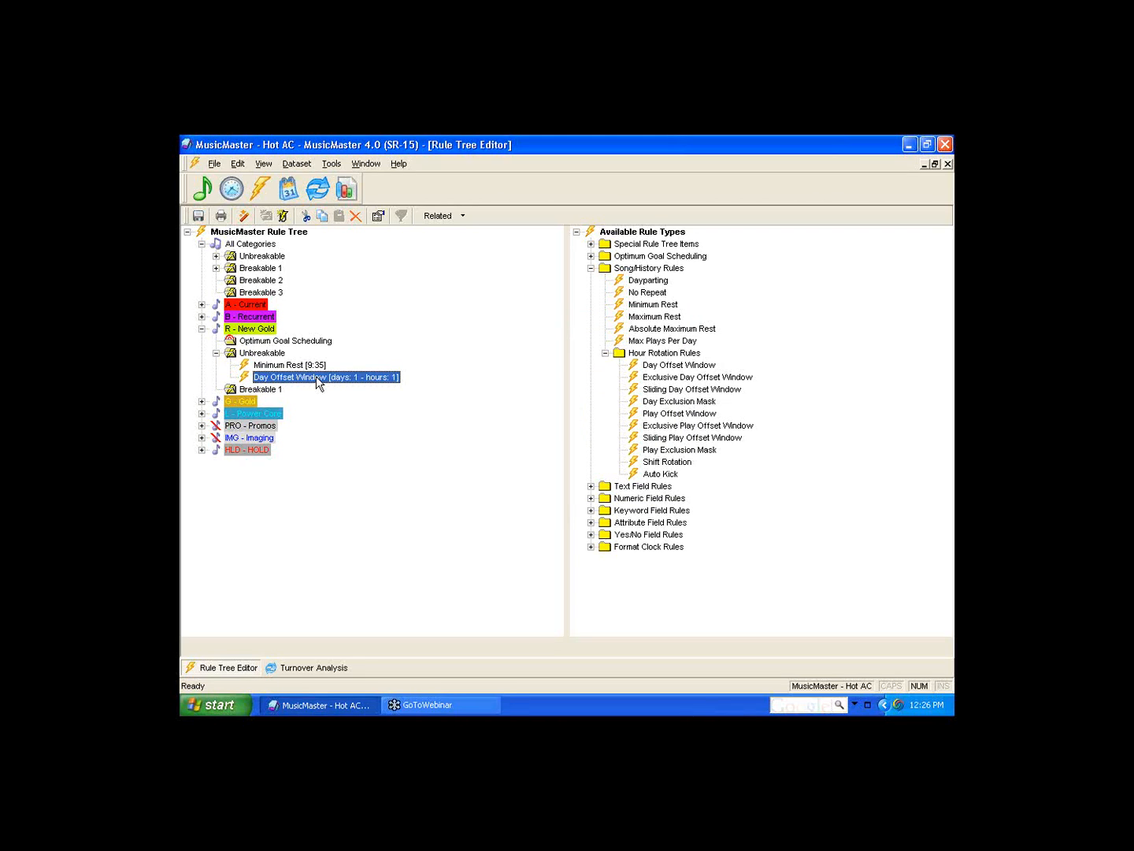
{"action": "double_click", "coordinate": [315, 376]}
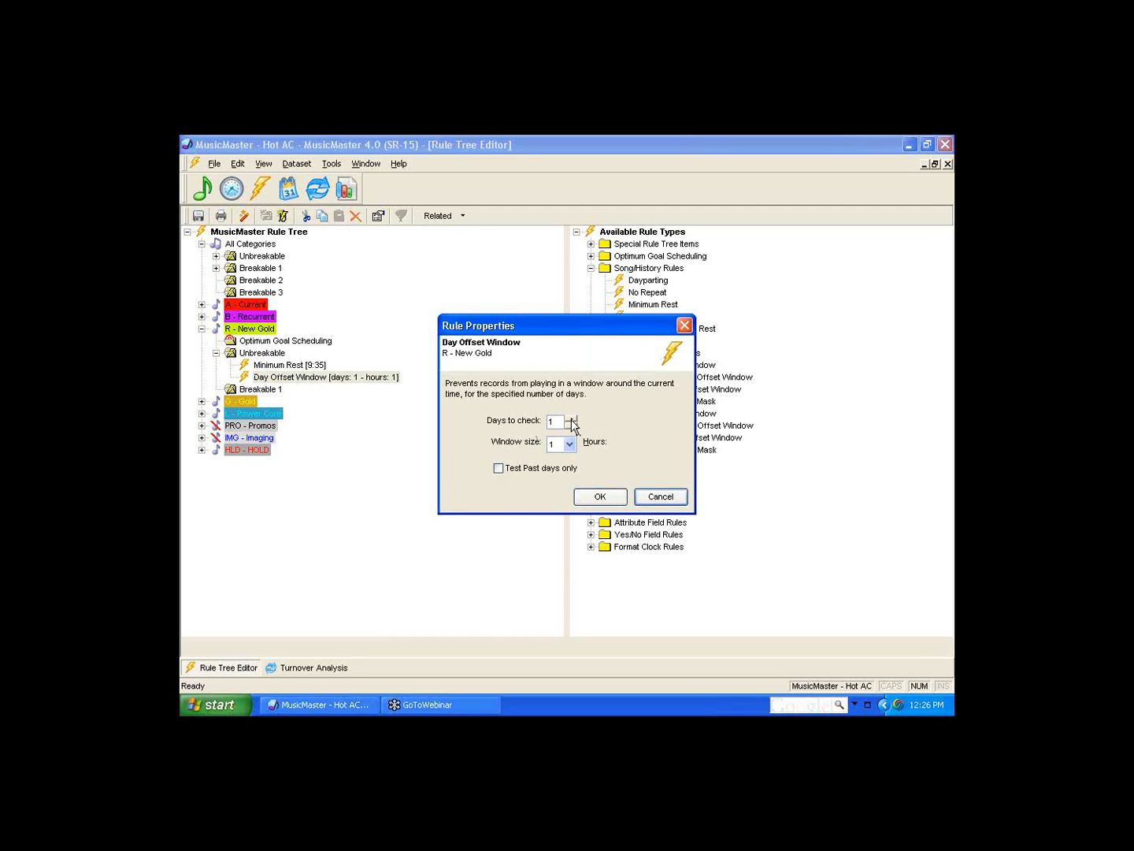
{"action": "left_click", "coordinate": [662, 497]}
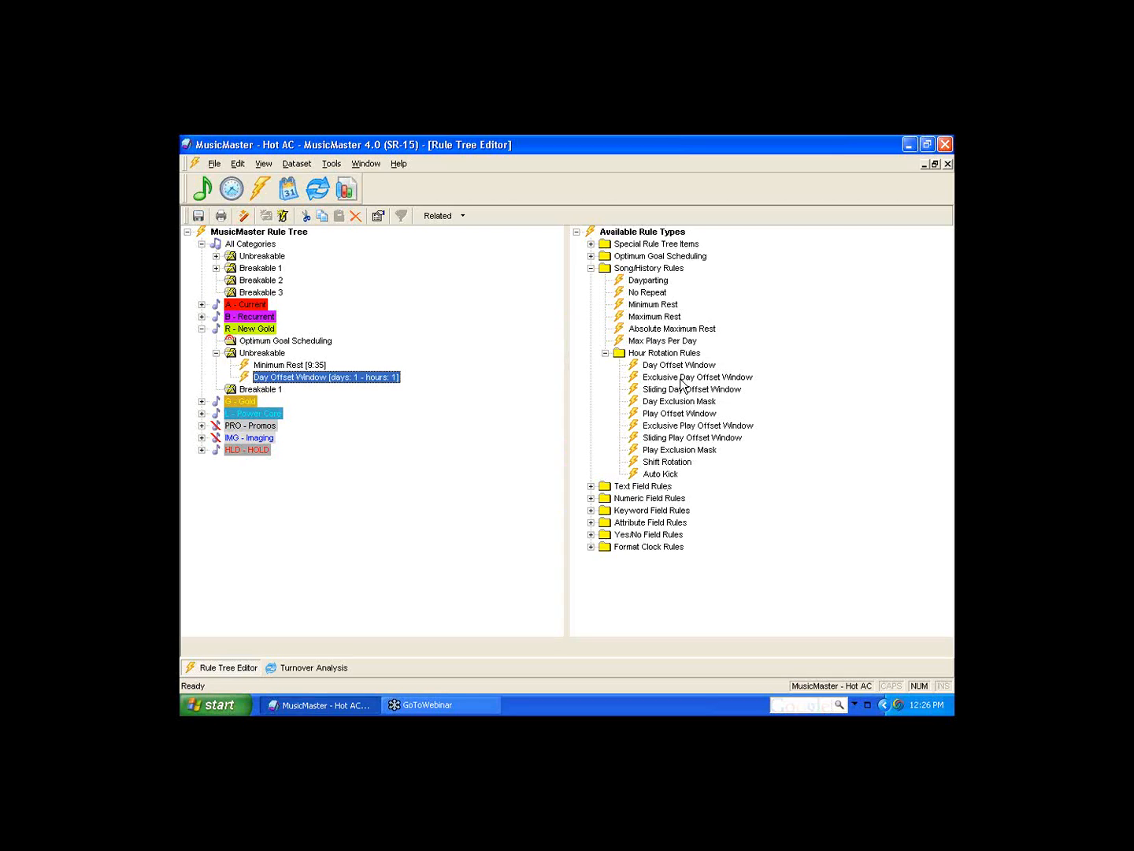
Add an Exclusive Day Offset Window rule to R - New Gold's Unbreakable folder and try 7 days with a 1:45 window, cancelling its properties
{"action": "left_click_drag", "start_coordinate": [680, 382], "coordinate": [282, 358]}
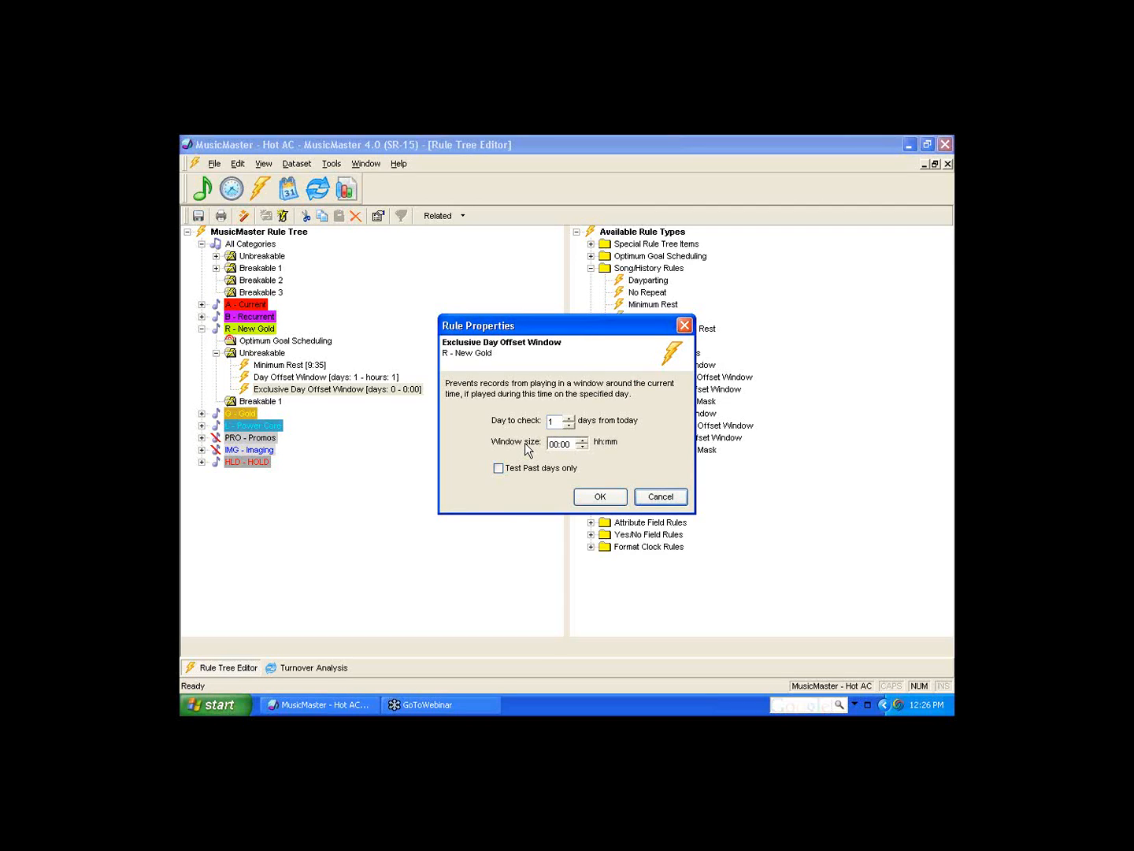
{"action": "double_click", "coordinate": [551, 421]}
{"action": "type", "text": "7"}
{"action": "left_click", "coordinate": [557, 445]}
{"action": "type", "text": "1"}
{"action": "left_click", "coordinate": [572, 444]}
{"action": "type", "text": "45"}
{"action": "double_click", "coordinate": [554, 422]}
{"action": "left_click", "coordinate": [661, 497]}
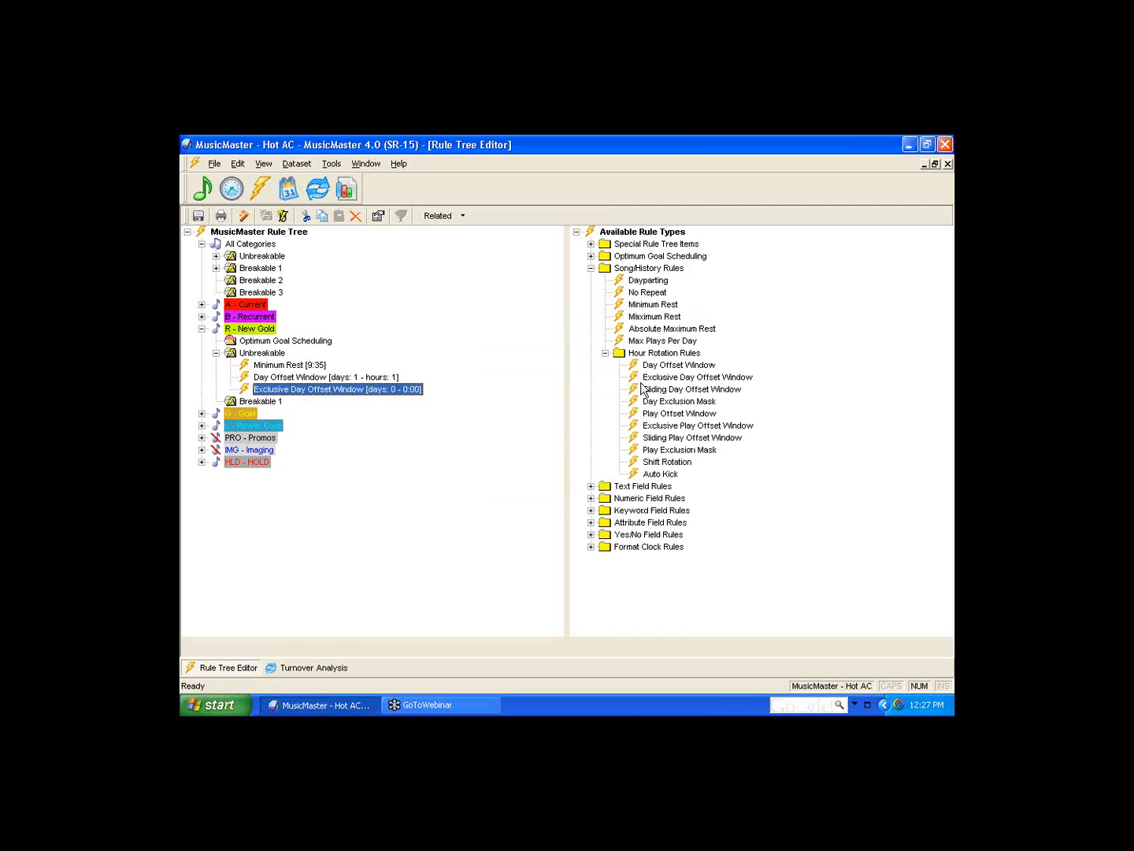
Add a Sliding Day Offset Window rule to R - New Gold's Unbreakable folder, checking 1 day with a window size of 1:00
{"action": "left_click_drag", "start_coordinate": [663, 394], "coordinate": [298, 384]}
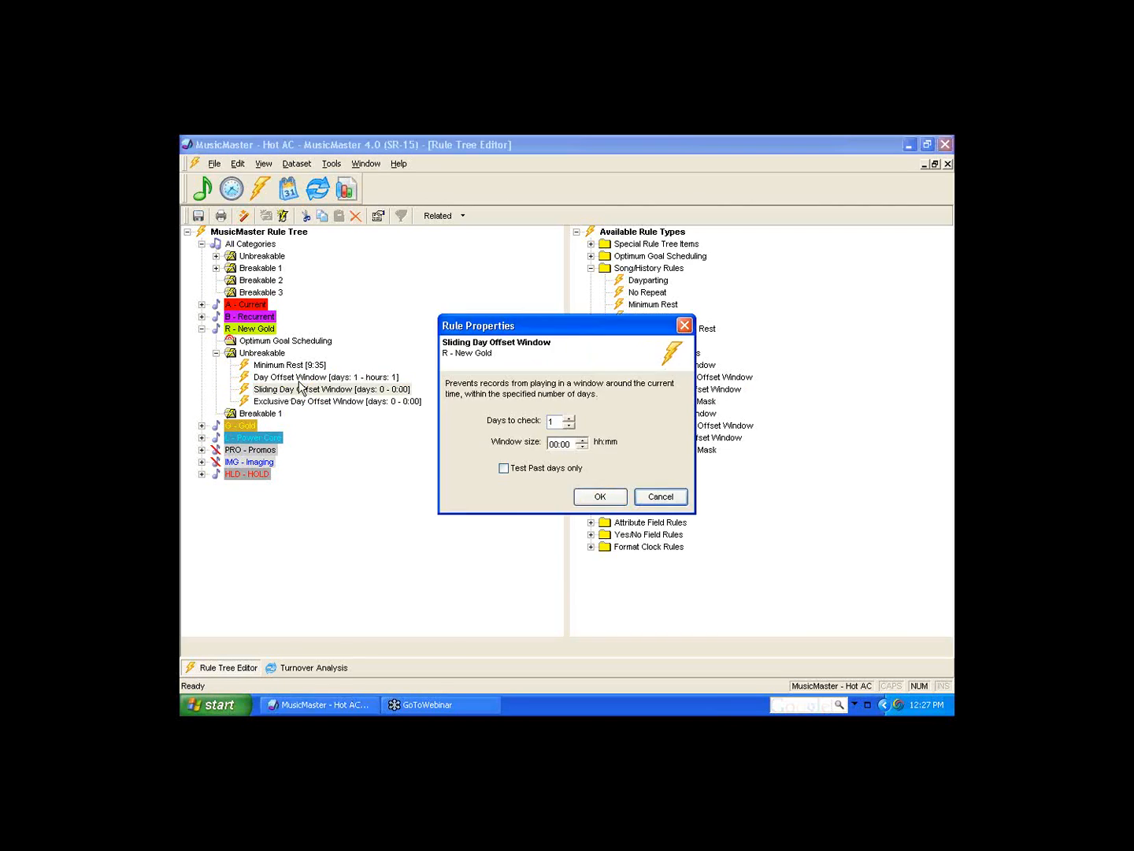
{"action": "left_click", "coordinate": [601, 496]}
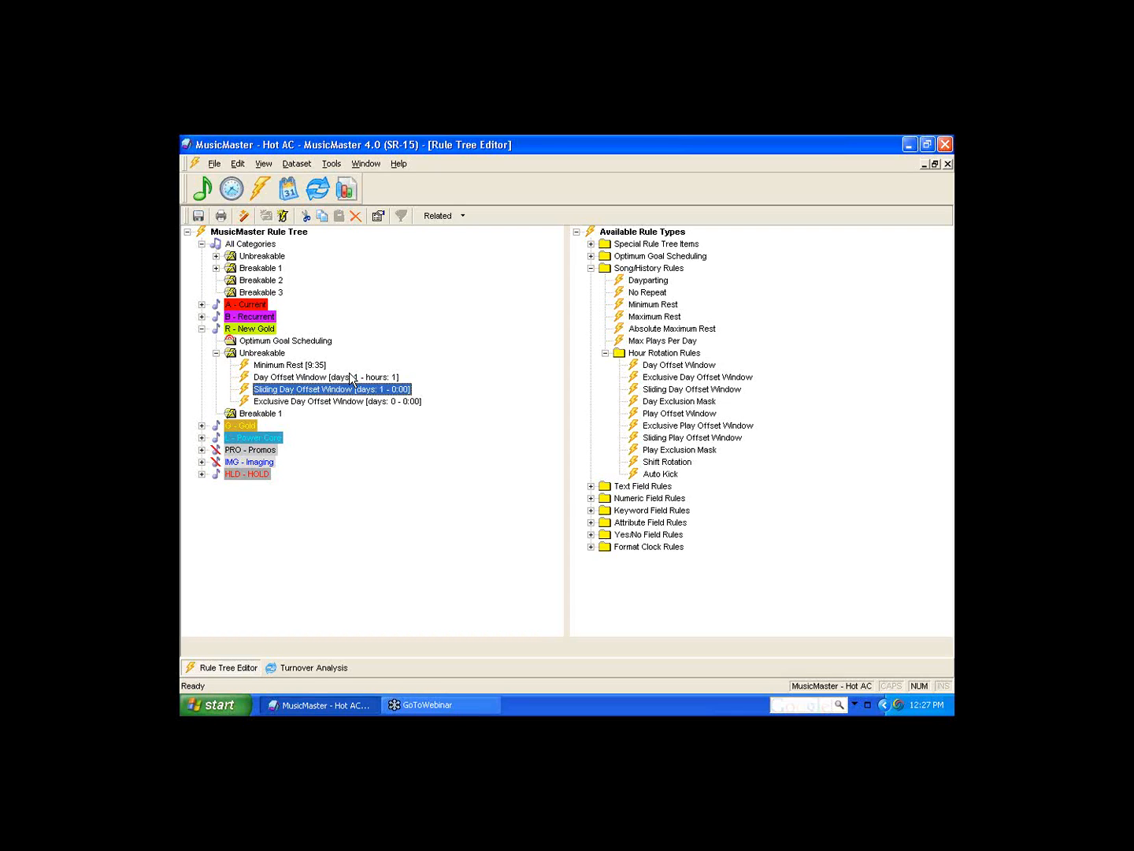
{"action": "double_click", "coordinate": [337, 389]}
{"action": "left_click", "coordinate": [554, 444]}
{"action": "left_click", "coordinate": [555, 444]}
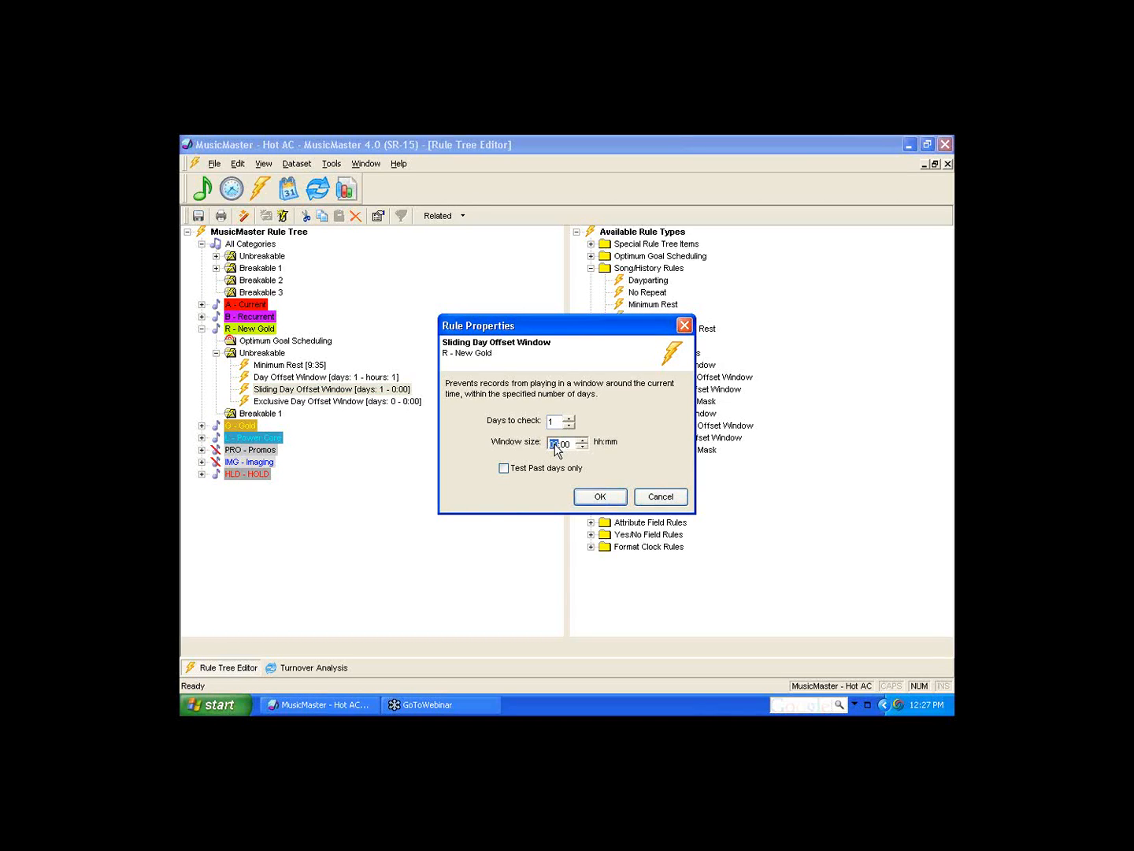
{"action": "type", "text": "1"}
{"action": "left_click", "coordinate": [618, 498]}
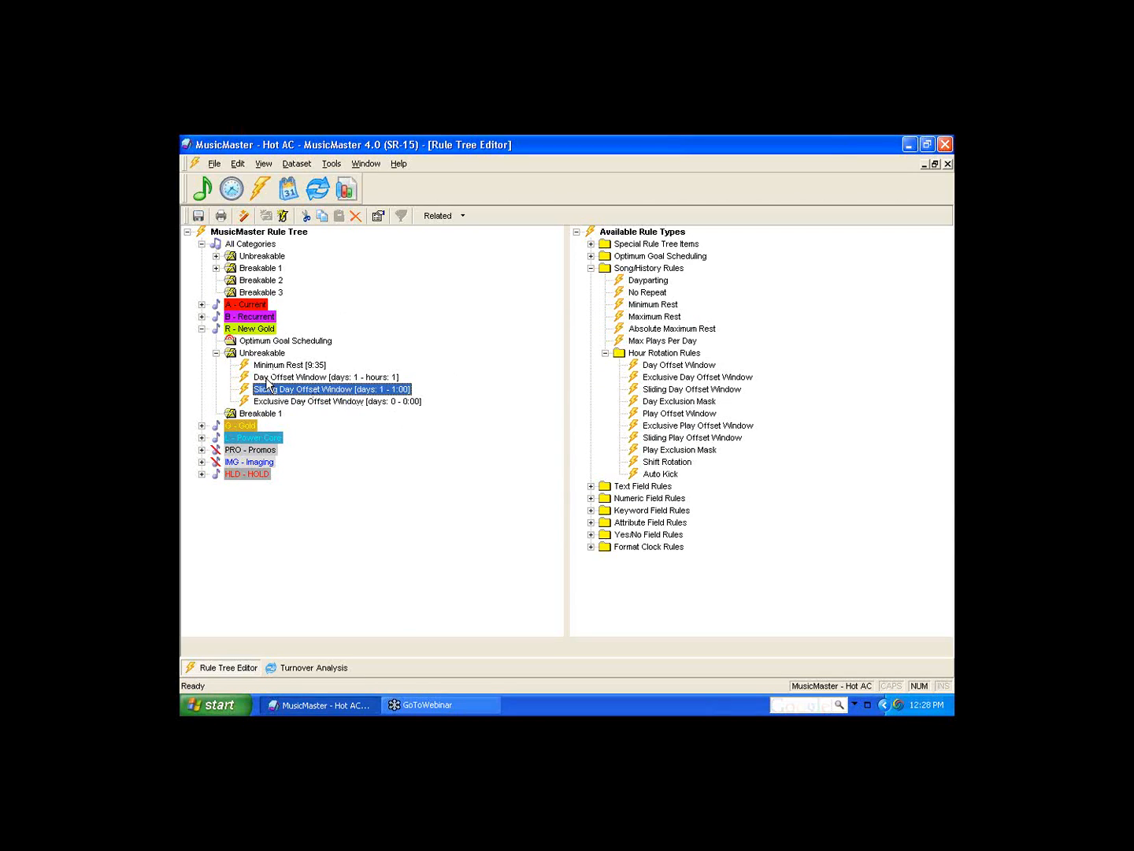
Try 2 days to check and a 02:03 window size in the Sliding Day Offset Window rule, cancelling the edit
{"action": "double_click", "coordinate": [344, 394]}
{"action": "left_click", "coordinate": [554, 444]}
{"action": "type", "text": "2"}
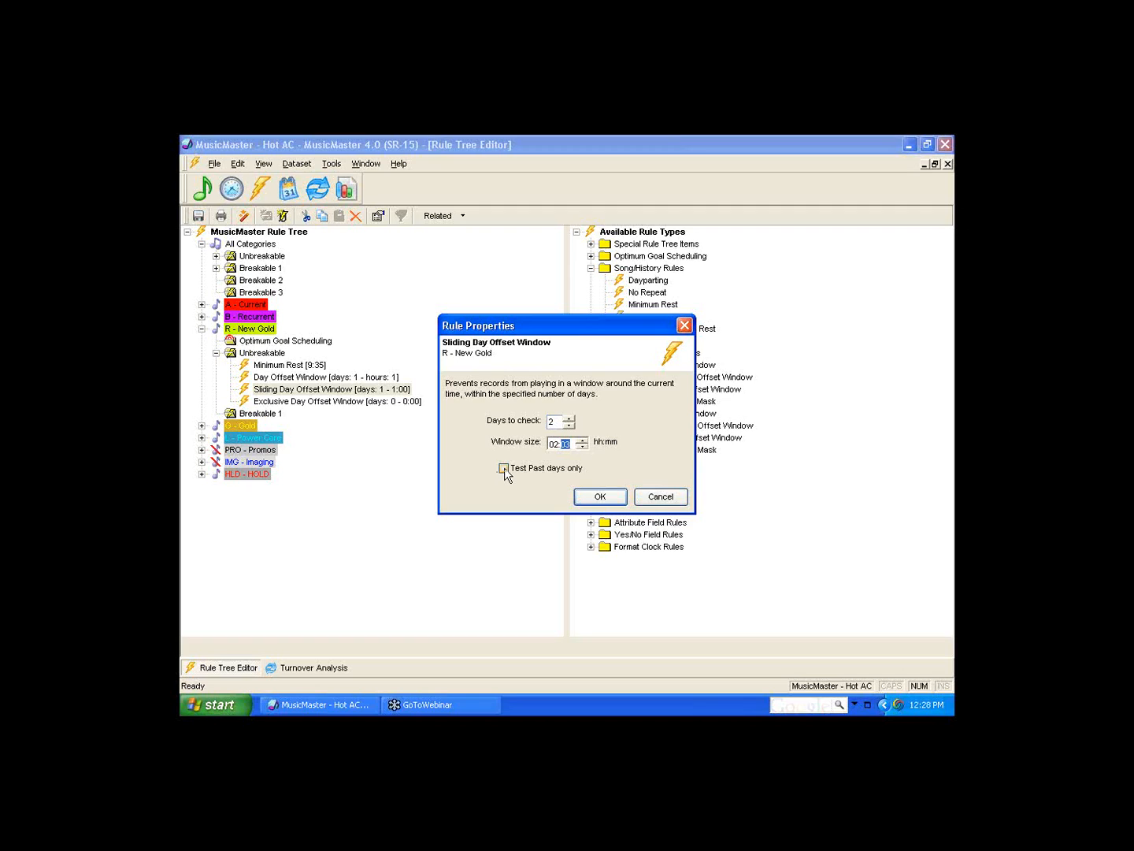
{"action": "left_click", "coordinate": [661, 497]}
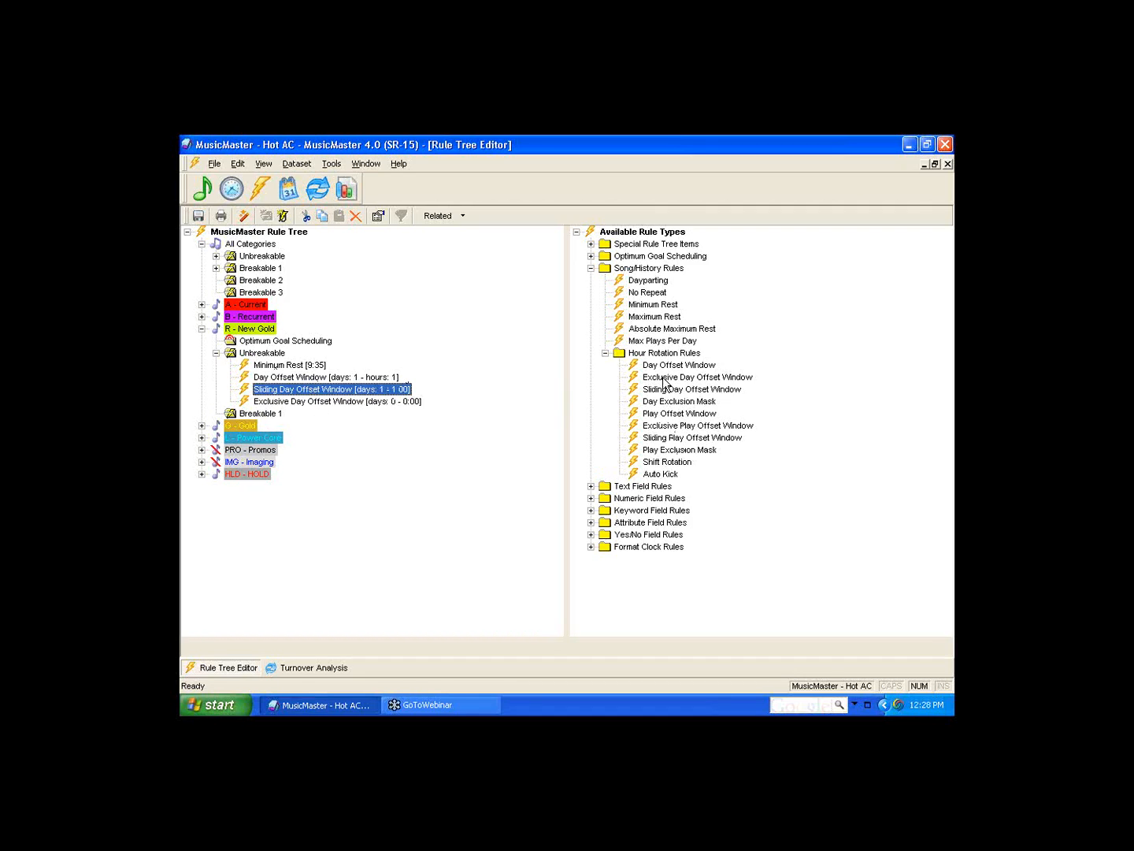
Set the Exclusive Day Offset Window rule to check 7 days from today with a window size of 1:00
{"action": "double_click", "coordinate": [350, 400]}
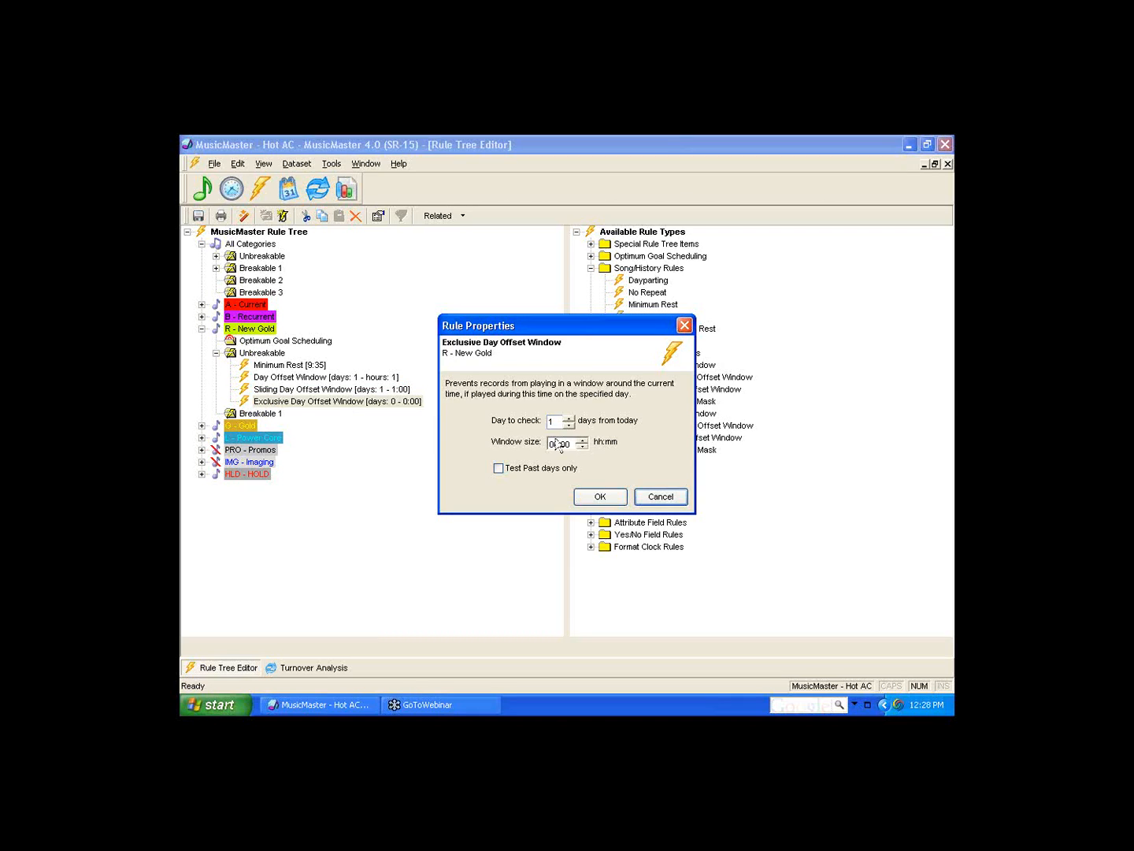
{"action": "double_click", "coordinate": [550, 421]}
{"action": "type", "text": "7"}
{"action": "left_click", "coordinate": [581, 438]}
{"action": "left_click", "coordinate": [600, 496]}
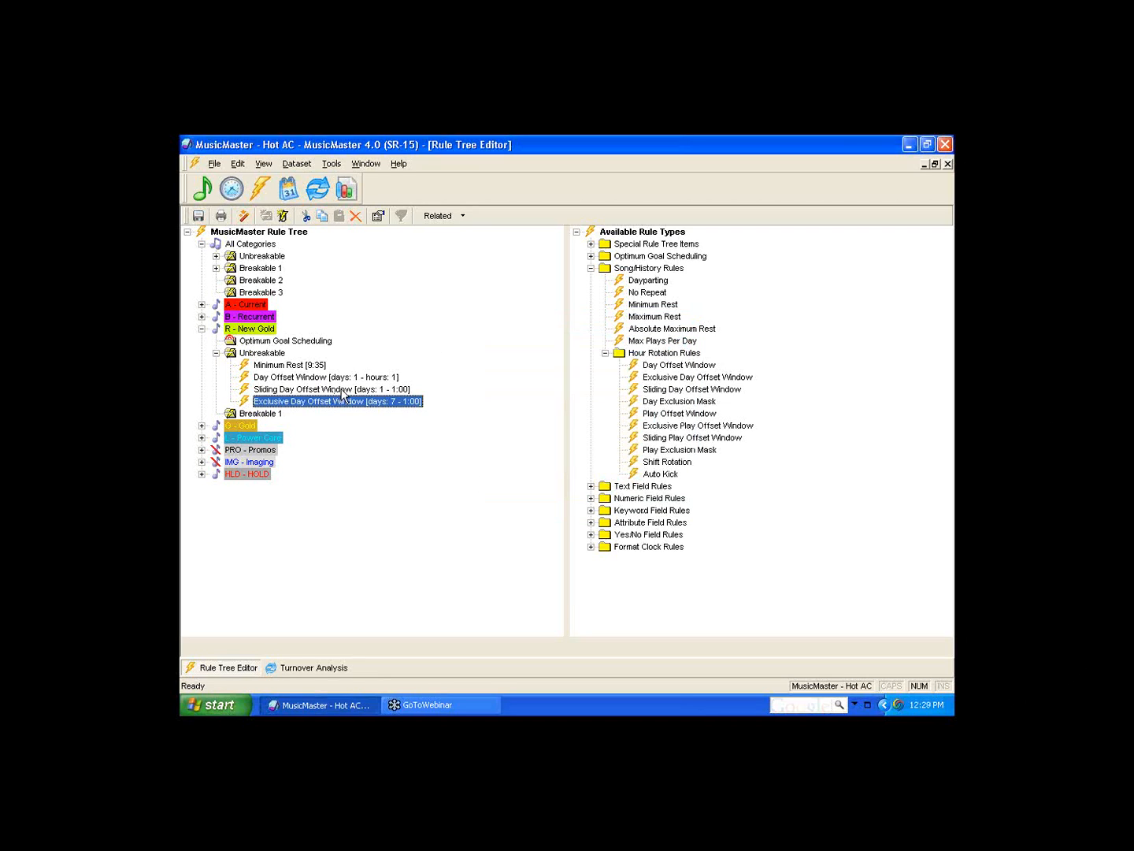
Set the Sliding Day Offset Window rule's days to check to 2
{"action": "left_click", "coordinate": [344, 391]}
{"action": "double_click", "coordinate": [343, 391]}
{"action": "left_click", "coordinate": [569, 418]}
{"action": "left_click", "coordinate": [596, 497]}
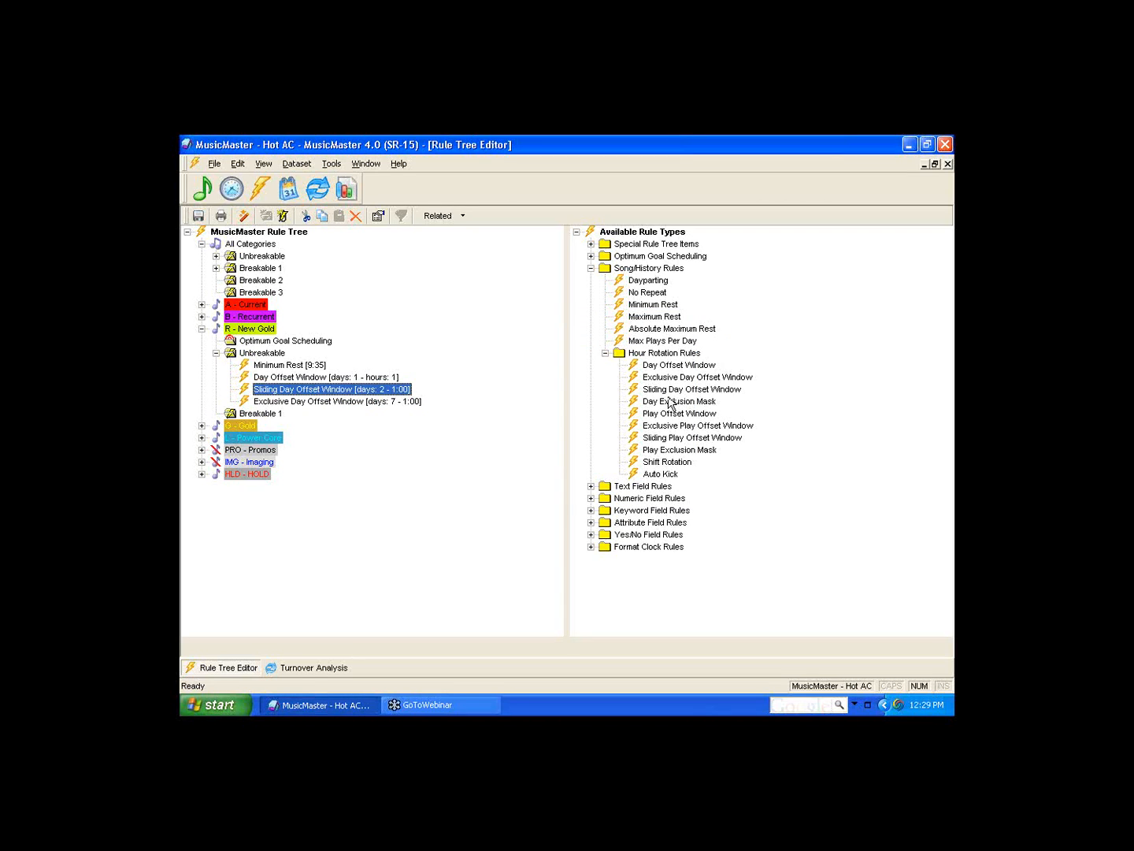
Add a Day Exclusion Mask to R - New Gold's Unbreakable folder, marking hour 00 on day 00 and hours +1 to -1 on days 01 and 02
{"action": "left_click_drag", "start_coordinate": [667, 405], "coordinate": [305, 366]}
{"action": "left_click", "coordinate": [560, 392]}
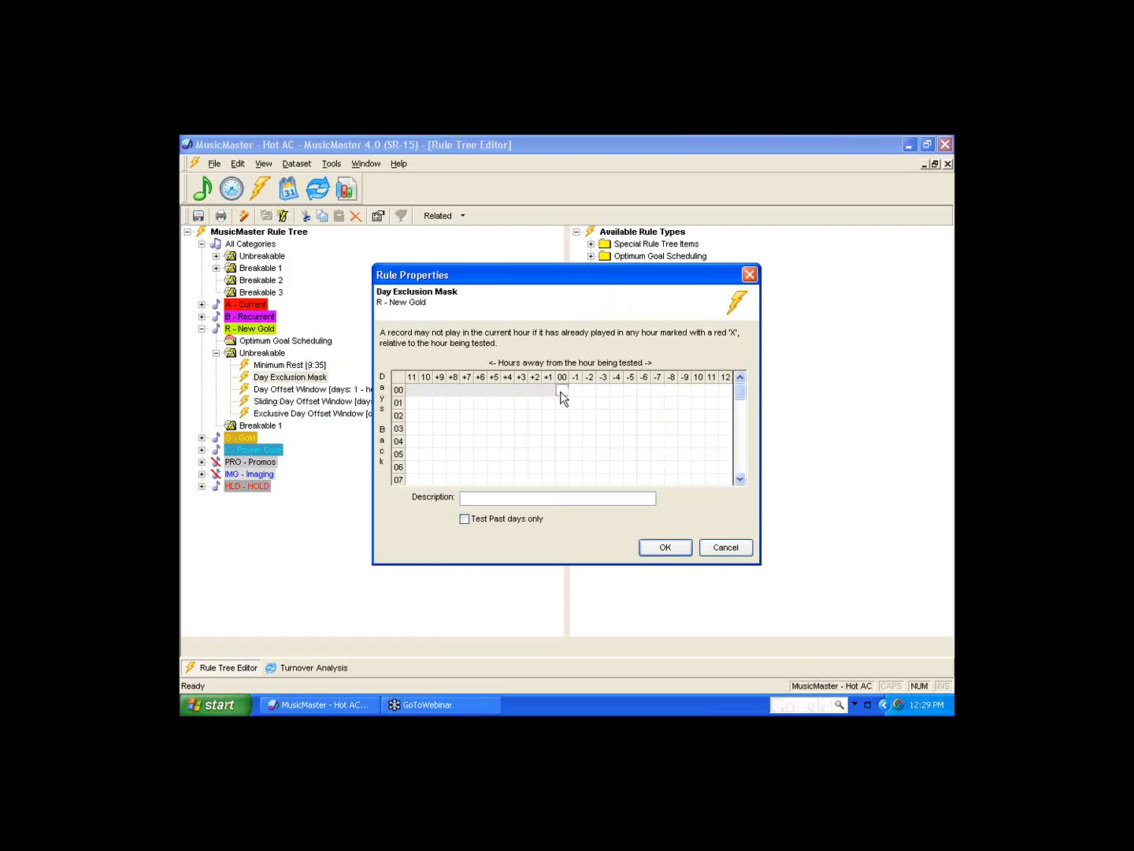
{"action": "left_click", "coordinate": [556, 392]}
{"action": "left_click", "coordinate": [561, 402]}
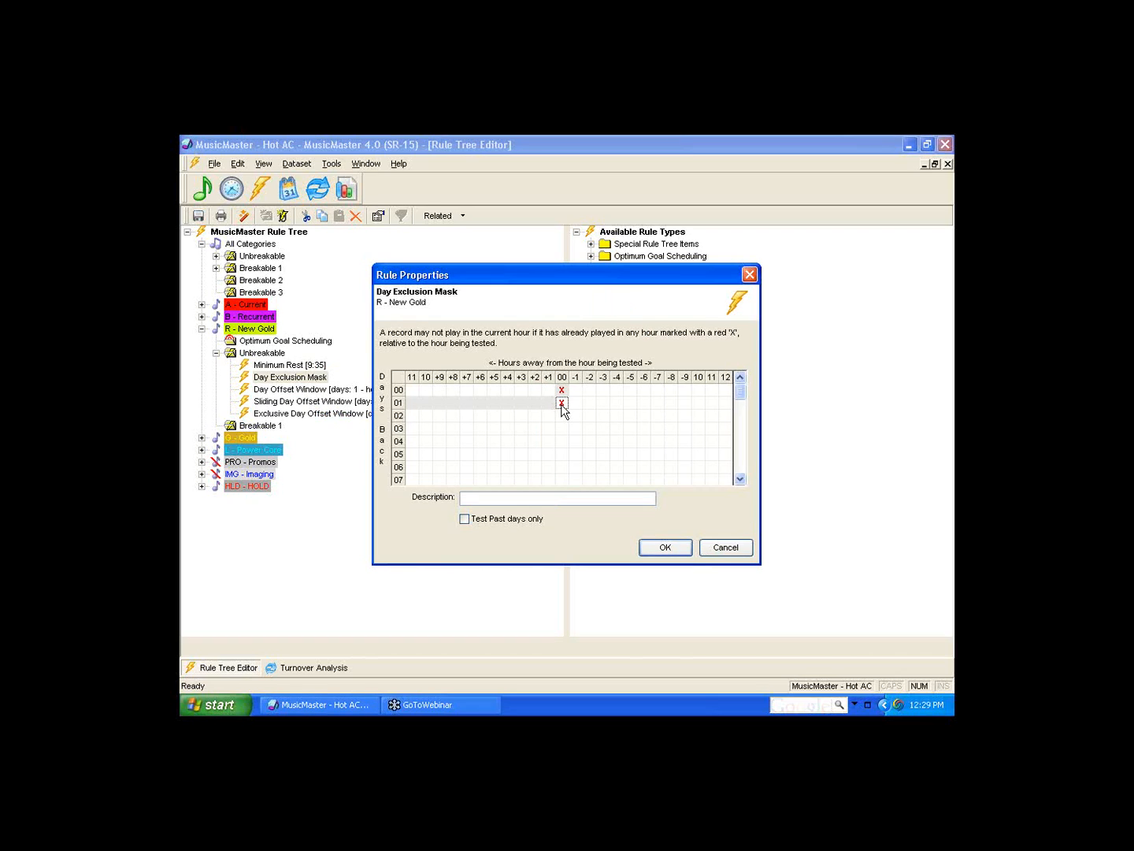
{"action": "left_click", "coordinate": [553, 405]}
{"action": "left_click", "coordinate": [576, 403]}
{"action": "left_click", "coordinate": [545, 417]}
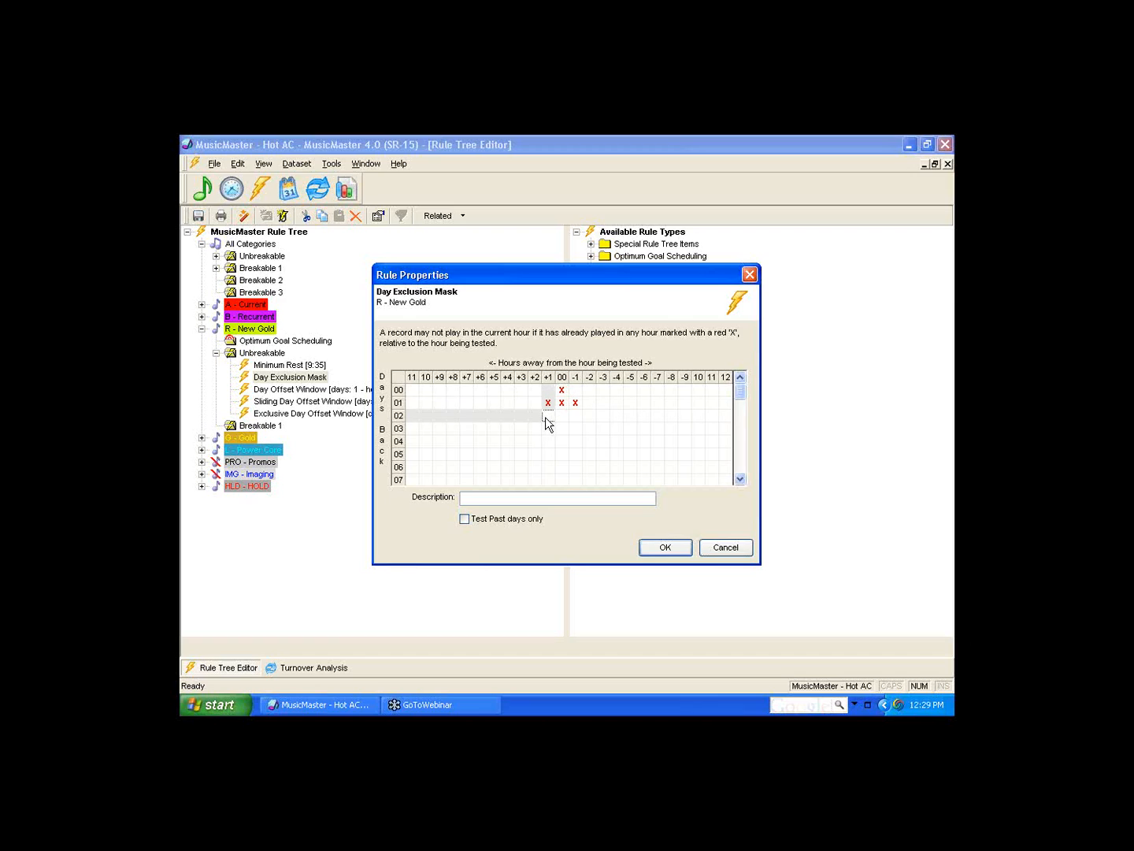
{"action": "left_click", "coordinate": [561, 416]}
{"action": "left_click", "coordinate": [575, 416]}
Mark hours +1 to -1 on day 07 of the exclusion mask, enable Test Past days only and save the rule
{"action": "left_click", "coordinate": [564, 481]}
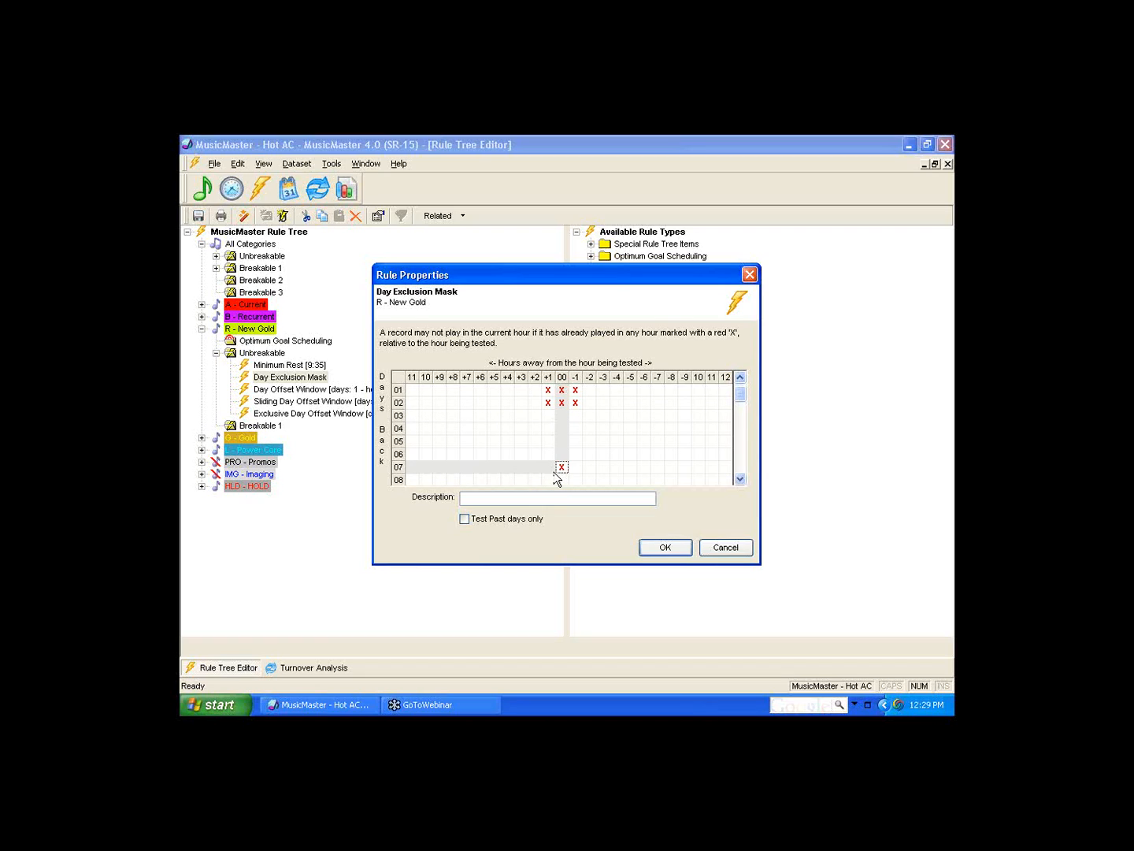
{"action": "left_click", "coordinate": [549, 467]}
{"action": "left_click", "coordinate": [576, 467]}
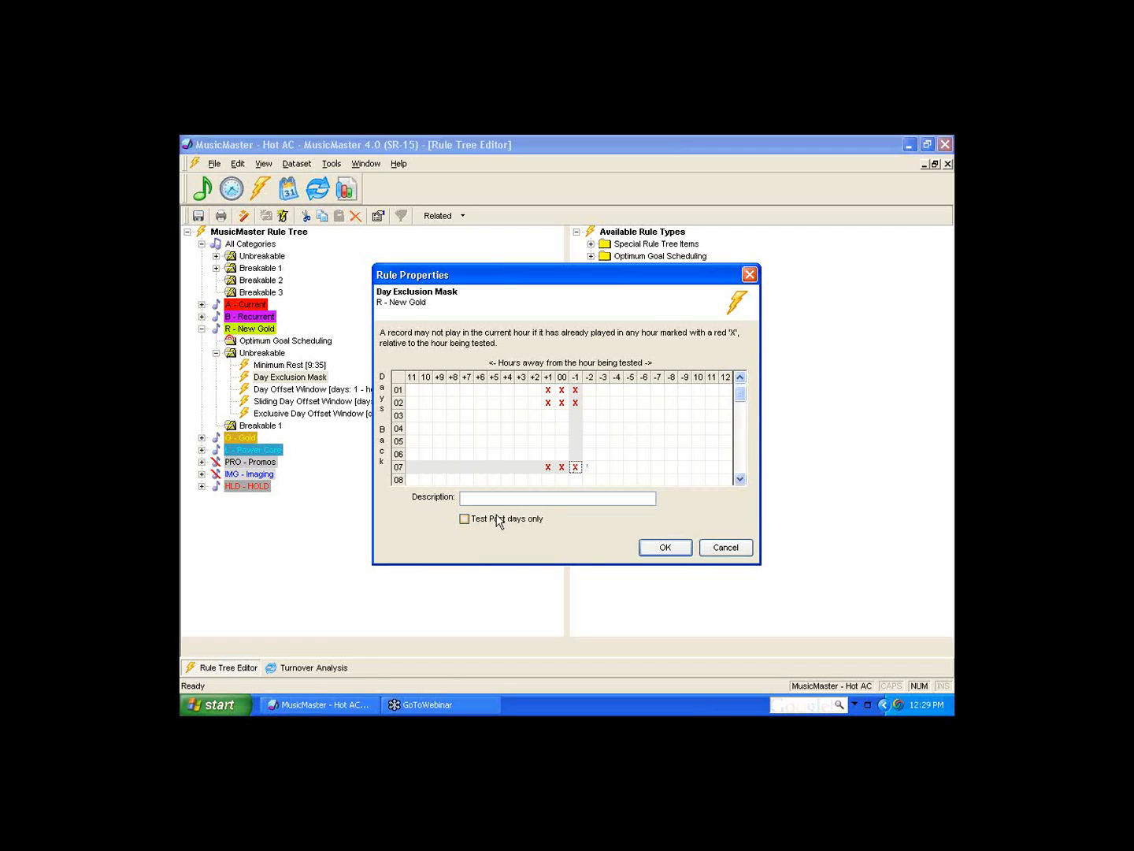
{"action": "left_click", "coordinate": [464, 520]}
{"action": "left_click", "coordinate": [662, 549]}
Cut the Day Offset, Sliding Day Offset and Exclusive Day Offset Window rules from R - New Gold's Unbreakable folder
{"action": "left_click", "coordinate": [295, 389]}
{"action": "right_click", "coordinate": [295, 389]}
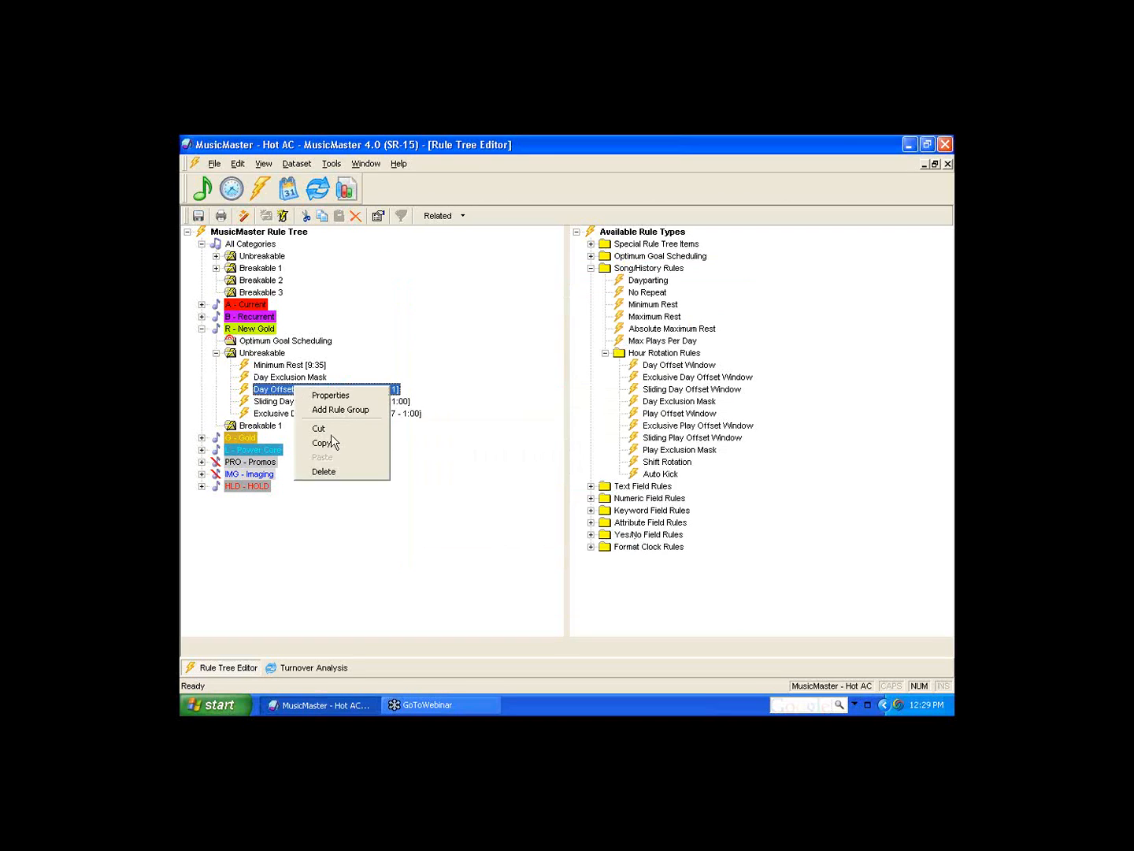
{"action": "left_click", "coordinate": [330, 430]}
{"action": "right_click", "coordinate": [323, 392]}
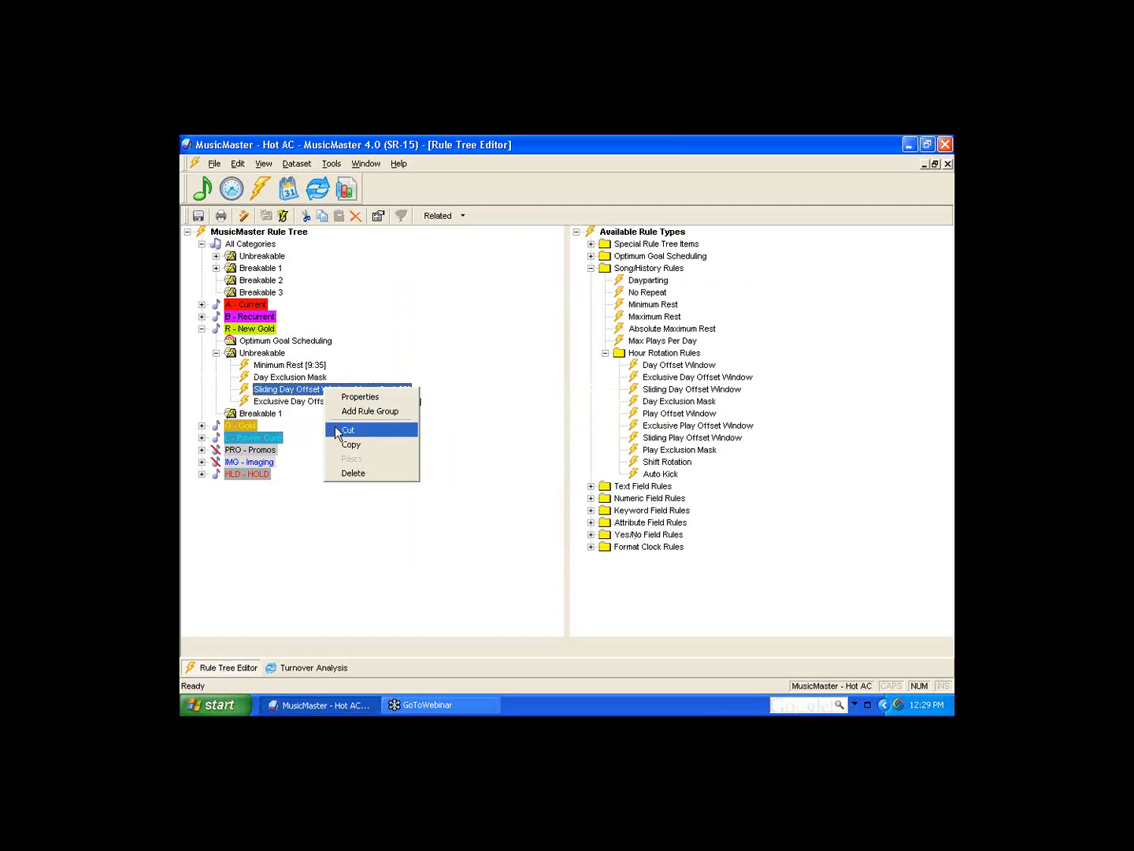
{"action": "left_click", "coordinate": [335, 427]}
{"action": "right_click", "coordinate": [334, 393]}
{"action": "left_click", "coordinate": [356, 433]}
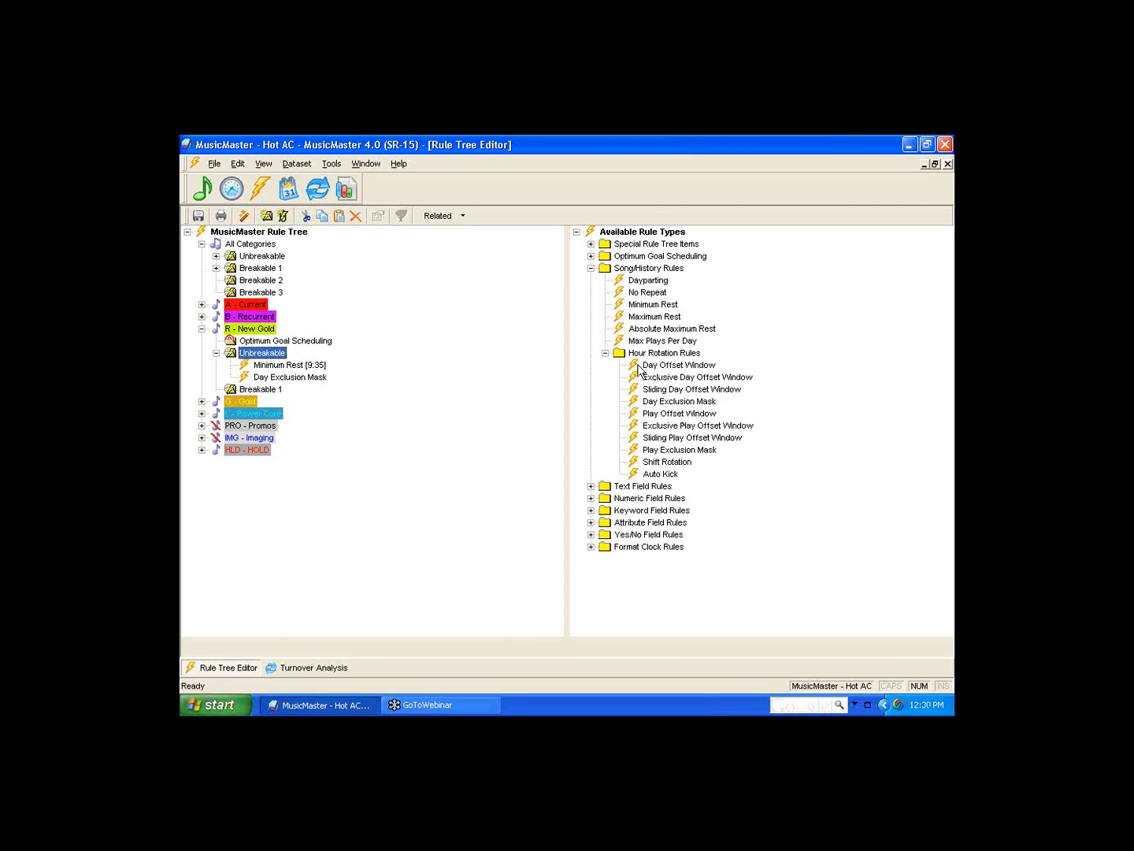
Add a Play Offset Window rule to R - New Gold's Breakable 1 folder, try a Max Days limit of 3 and cancel its properties
{"action": "left_click_drag", "start_coordinate": [656, 415], "coordinate": [276, 388]}
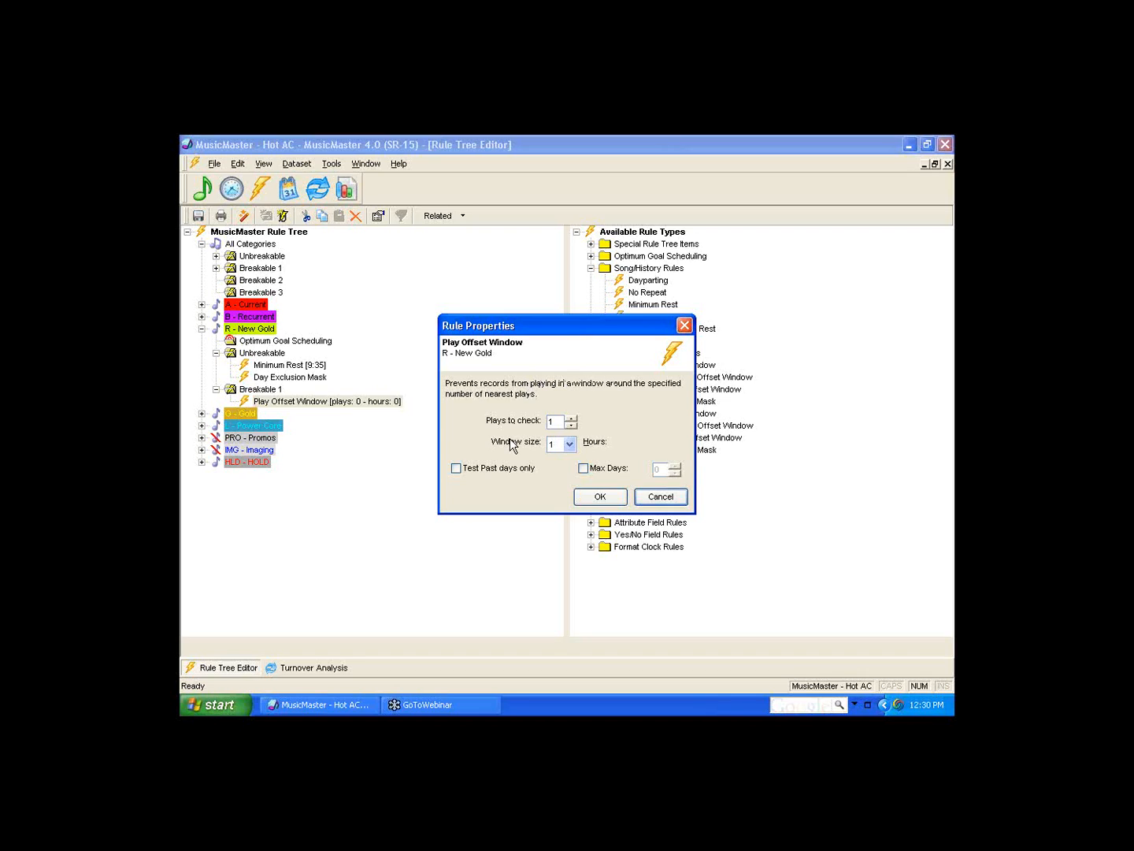
{"action": "left_click", "coordinate": [584, 468]}
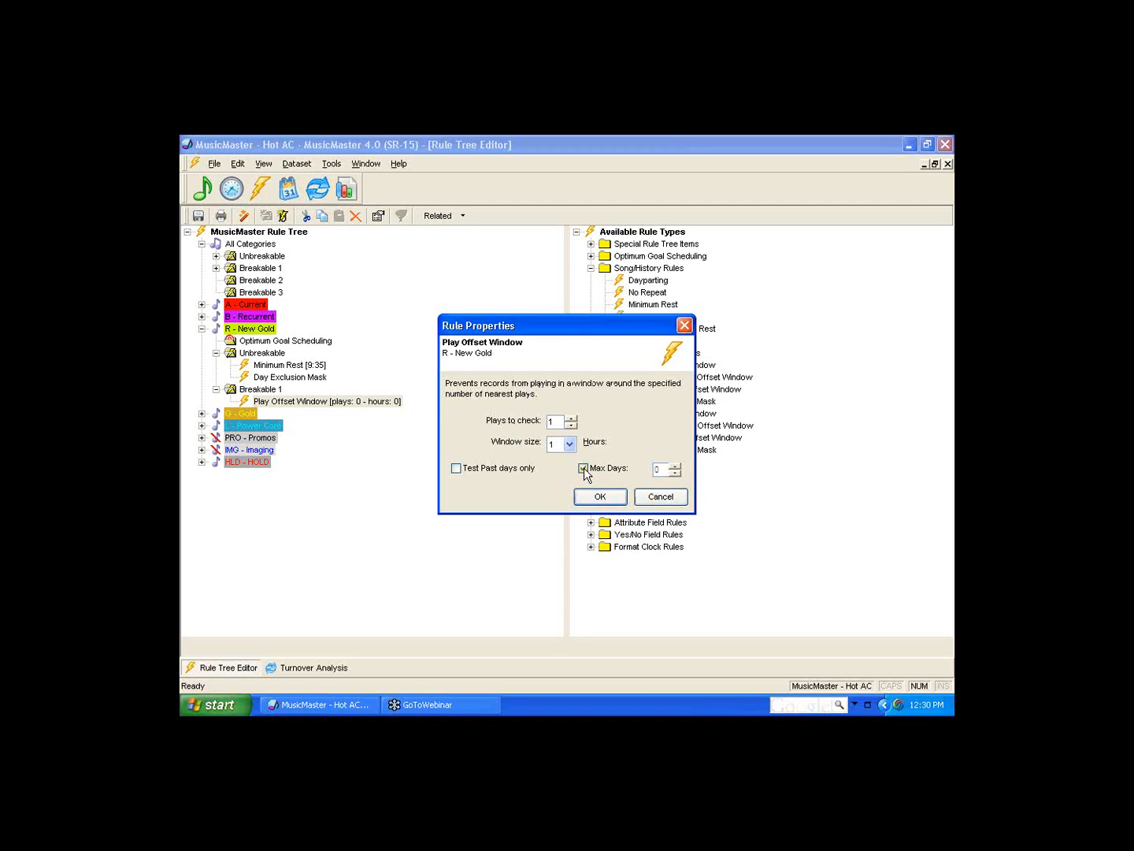
{"action": "double_click", "coordinate": [657, 469]}
{"action": "type", "text": "3"}
{"action": "left_click", "coordinate": [664, 498]}
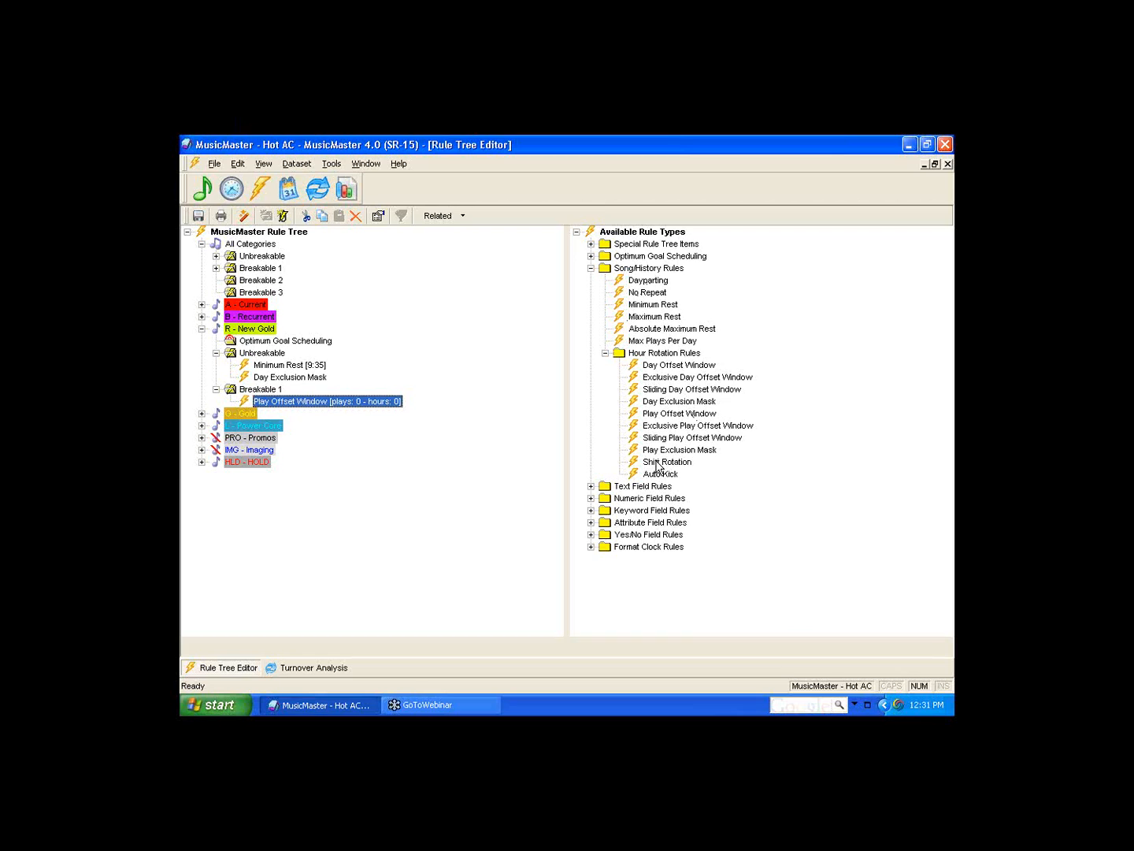
Add a Shift Rotation rule to R - New Gold's Unbreakable folder and open its shift assignments
{"action": "left_click_drag", "start_coordinate": [656, 465], "coordinate": [303, 384]}
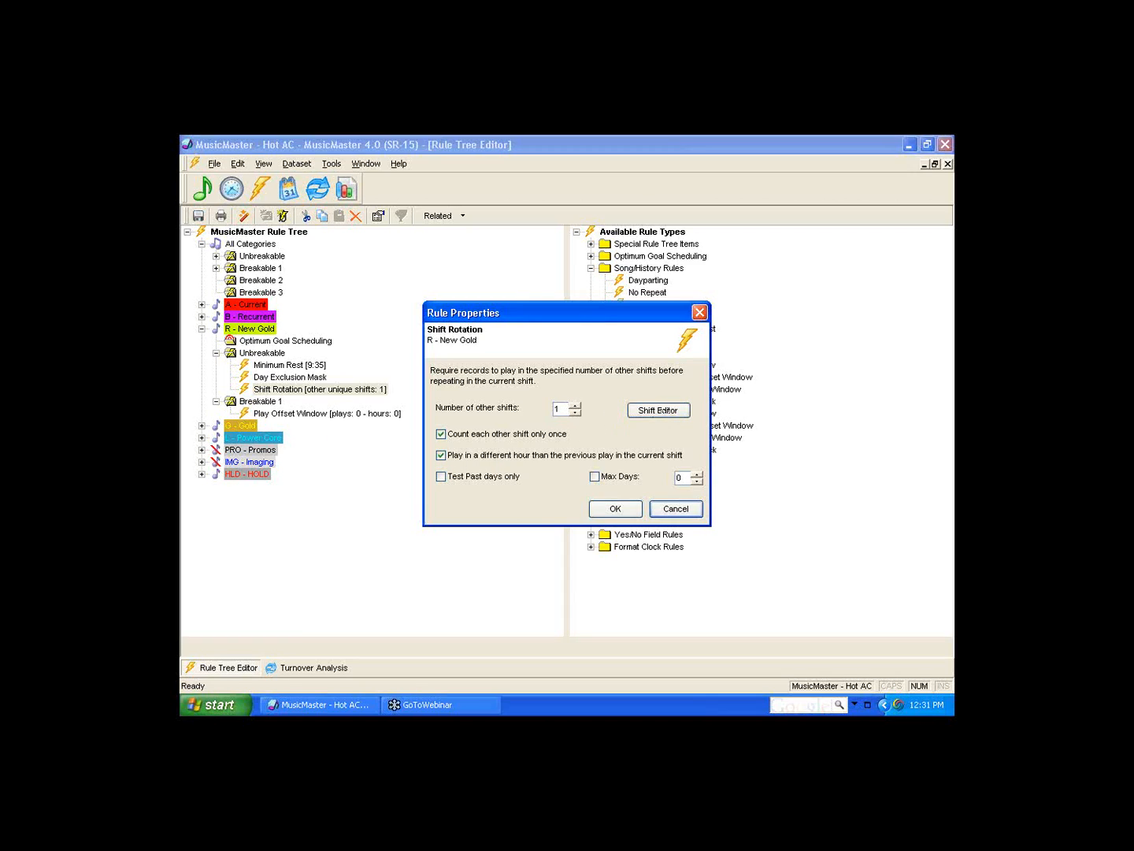
{"action": "left_click", "coordinate": [664, 412]}
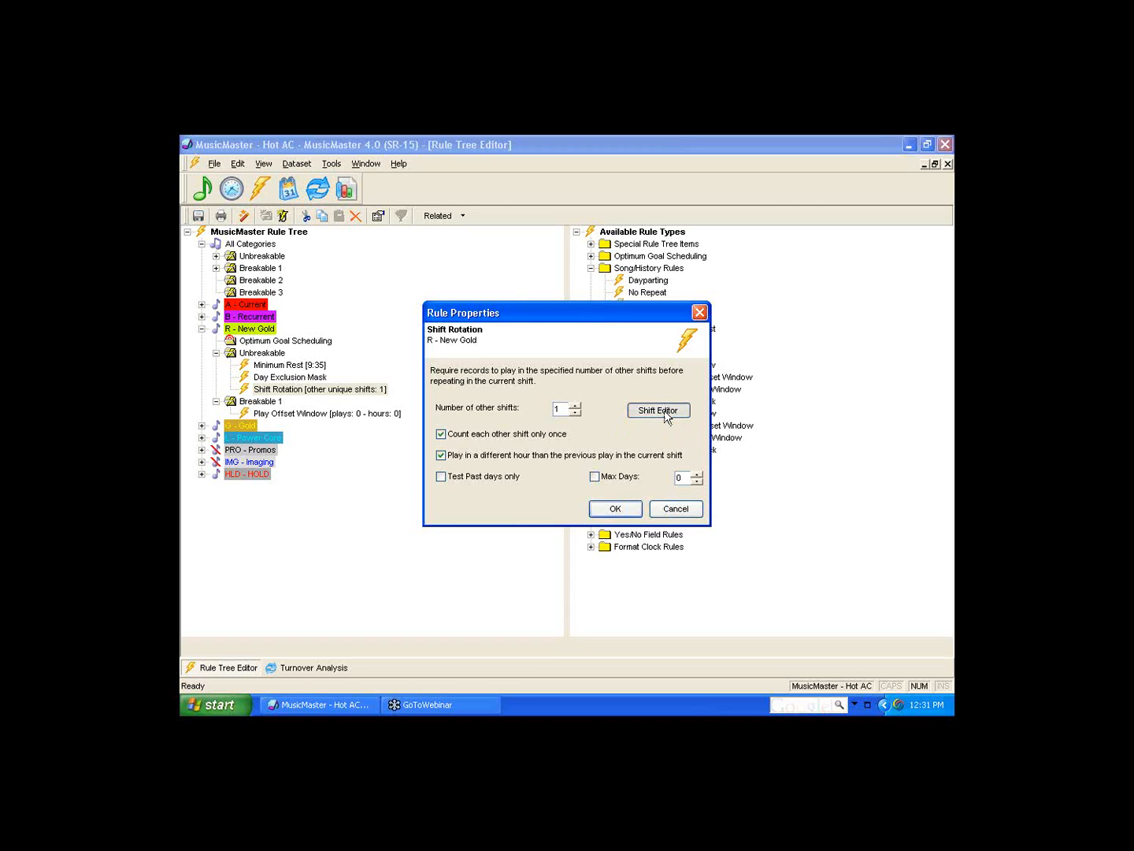
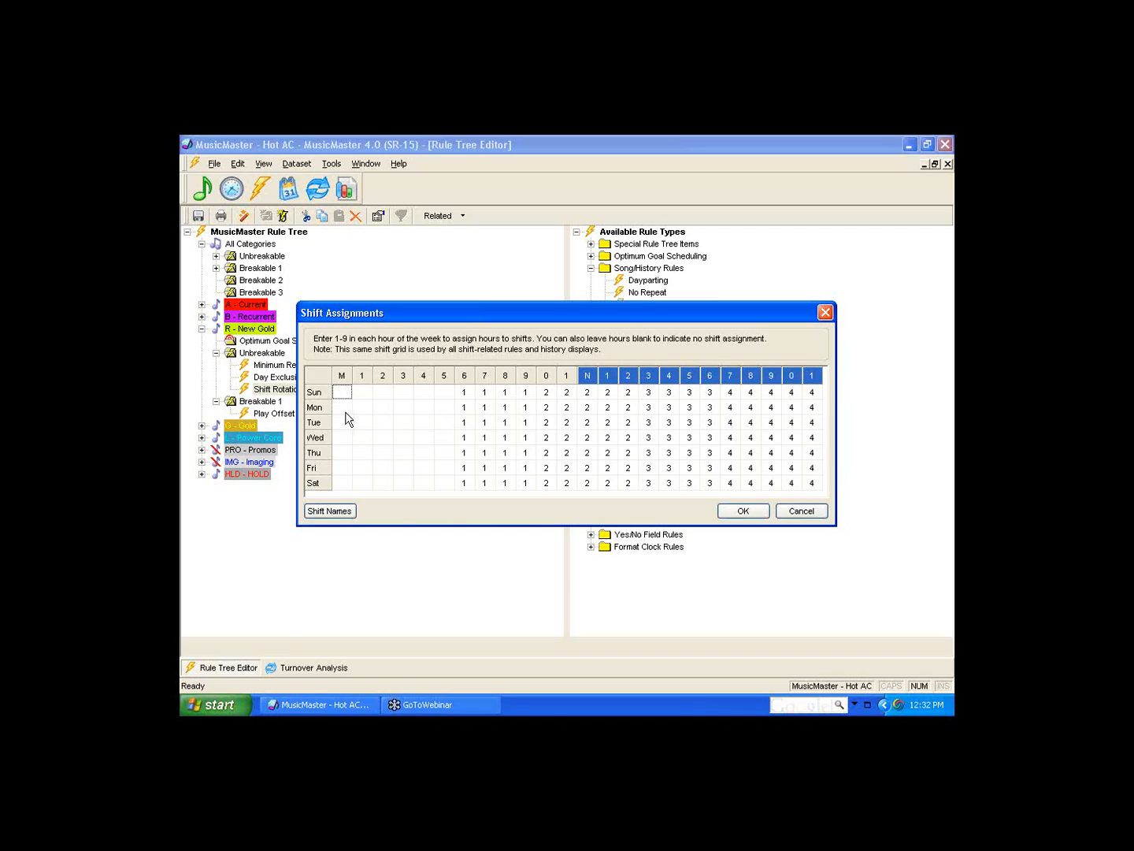
Try assigning shift 5 to the hours from midnight through 5 on every day, and clear those hours again
{"action": "left_click_drag", "start_coordinate": [339, 398], "coordinate": [440, 494]}
{"action": "type", "text": "5"}
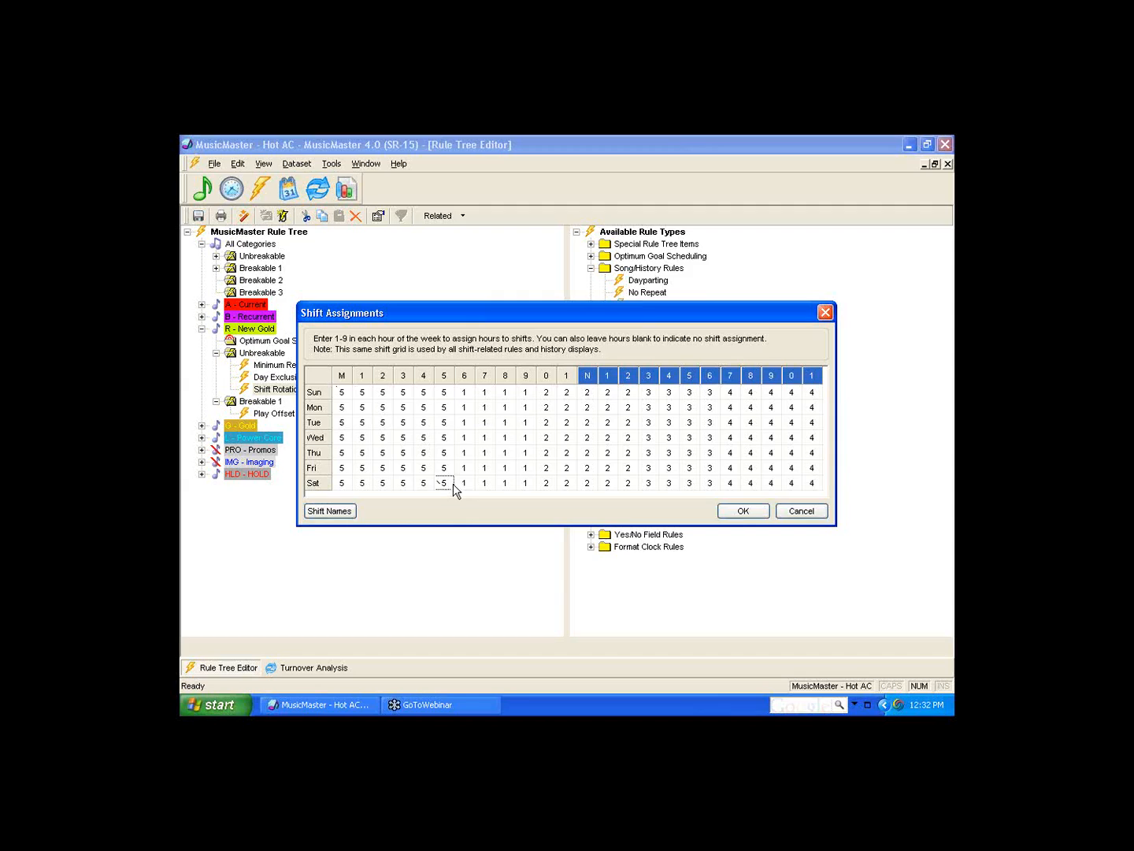
{"action": "left_click_drag", "start_coordinate": [342, 391], "coordinate": [441, 489]}
{"action": "key", "text": "Delete"}
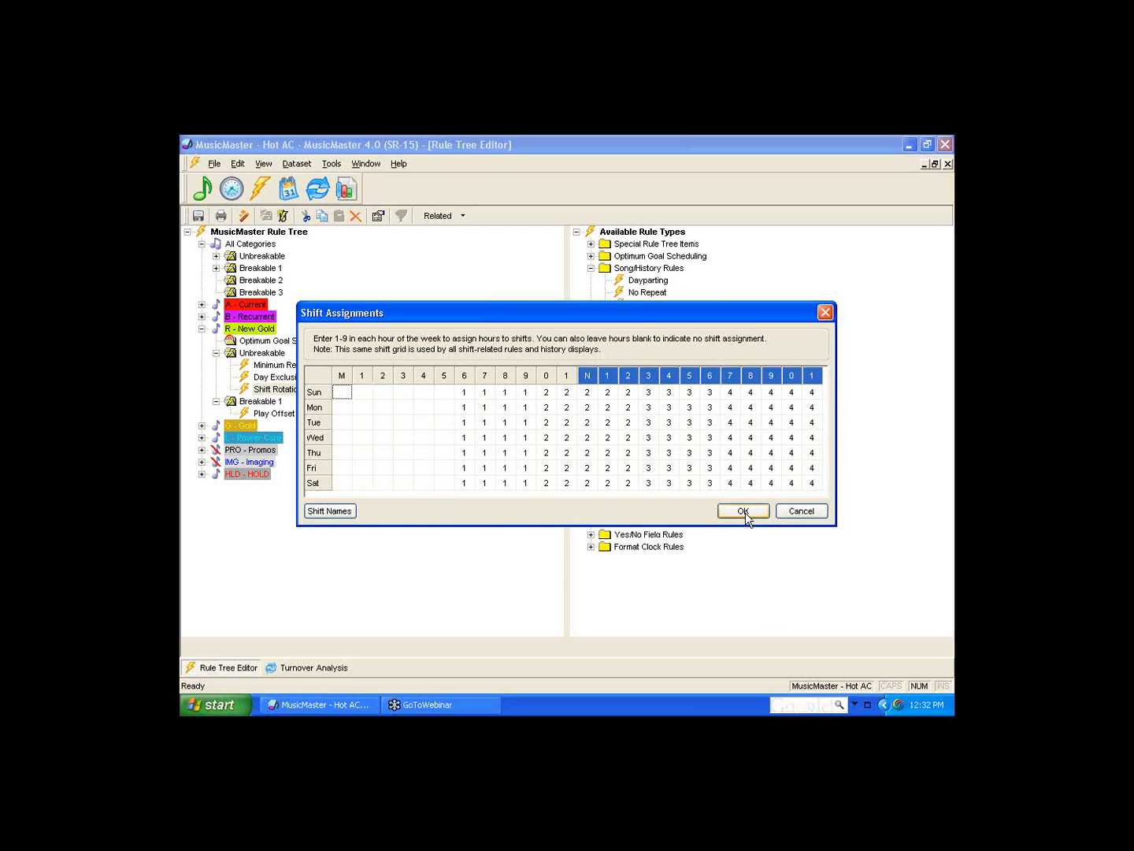
Check the list of shift names without changing it and close the shift assignments
{"action": "left_click", "coordinate": [320, 515]}
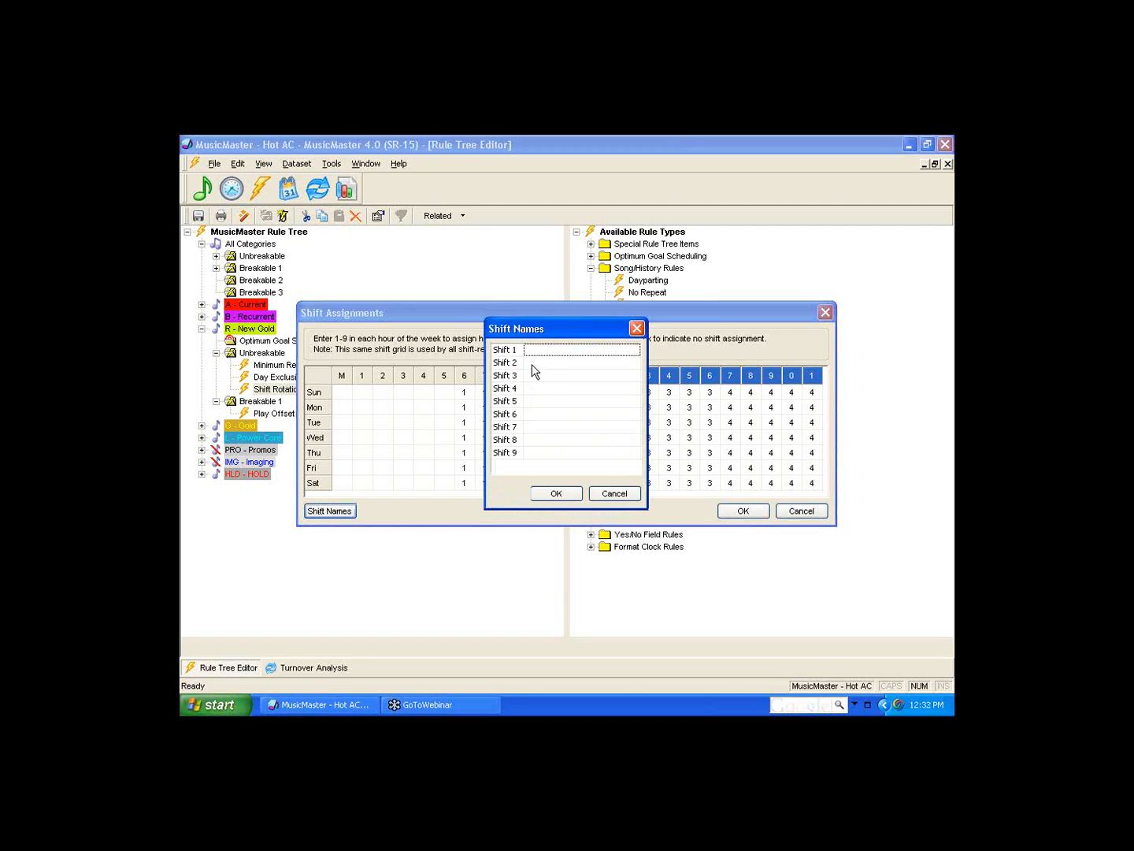
{"action": "left_click", "coordinate": [630, 495]}
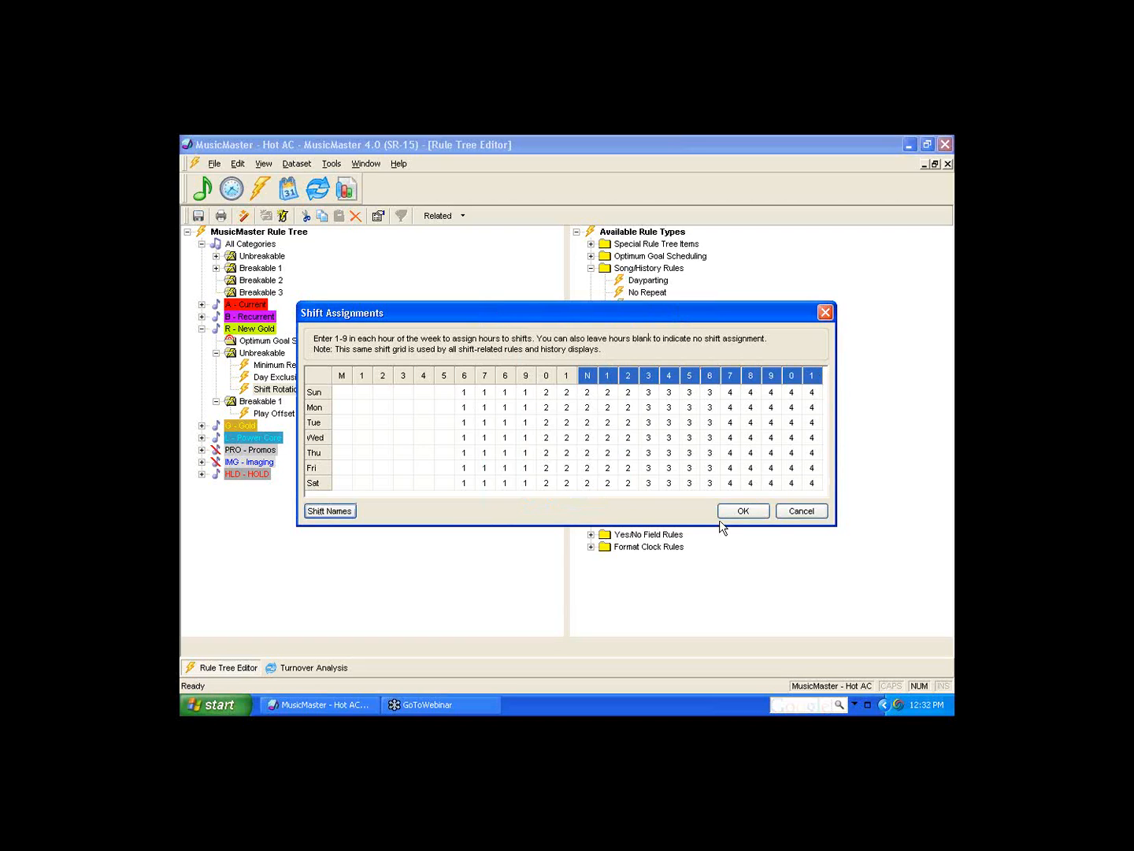
{"action": "left_click", "coordinate": [738, 512]}
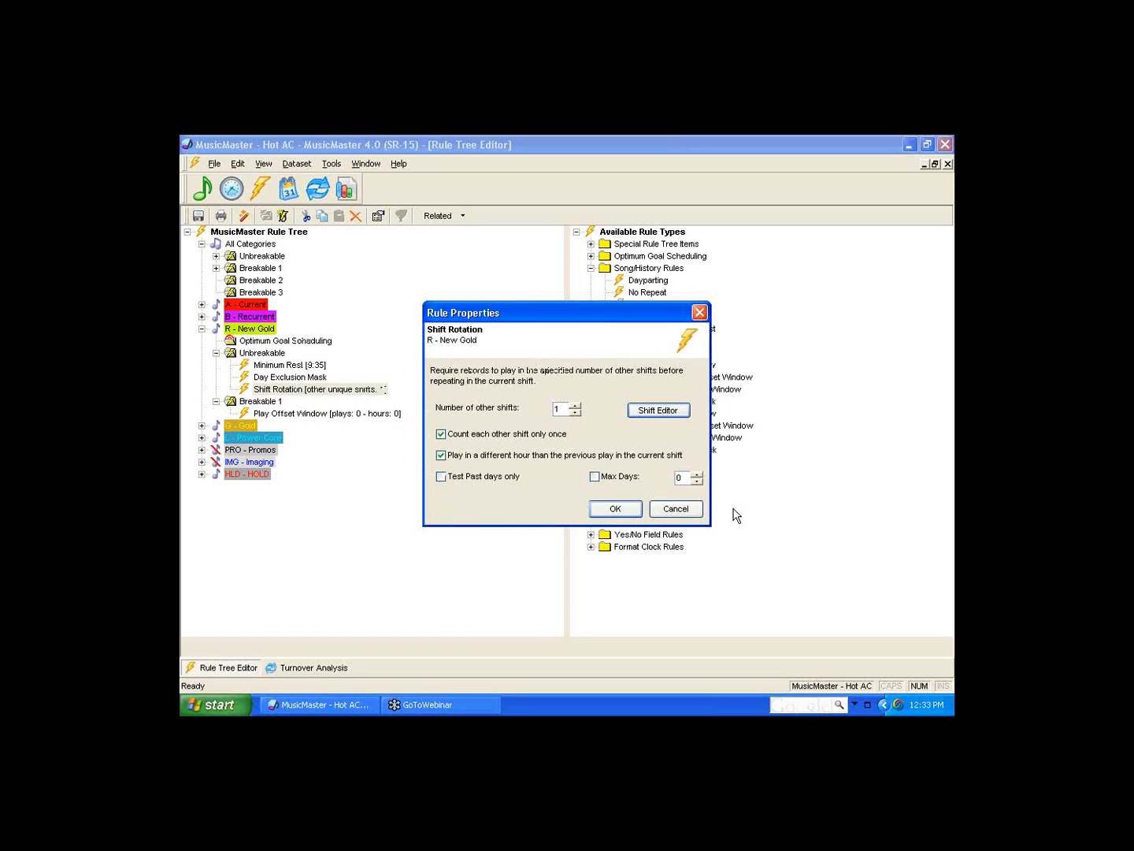
Enable Max Days for the Shift Rotation rule, set it to 14 and save the rule
{"action": "left_click", "coordinate": [596, 478]}
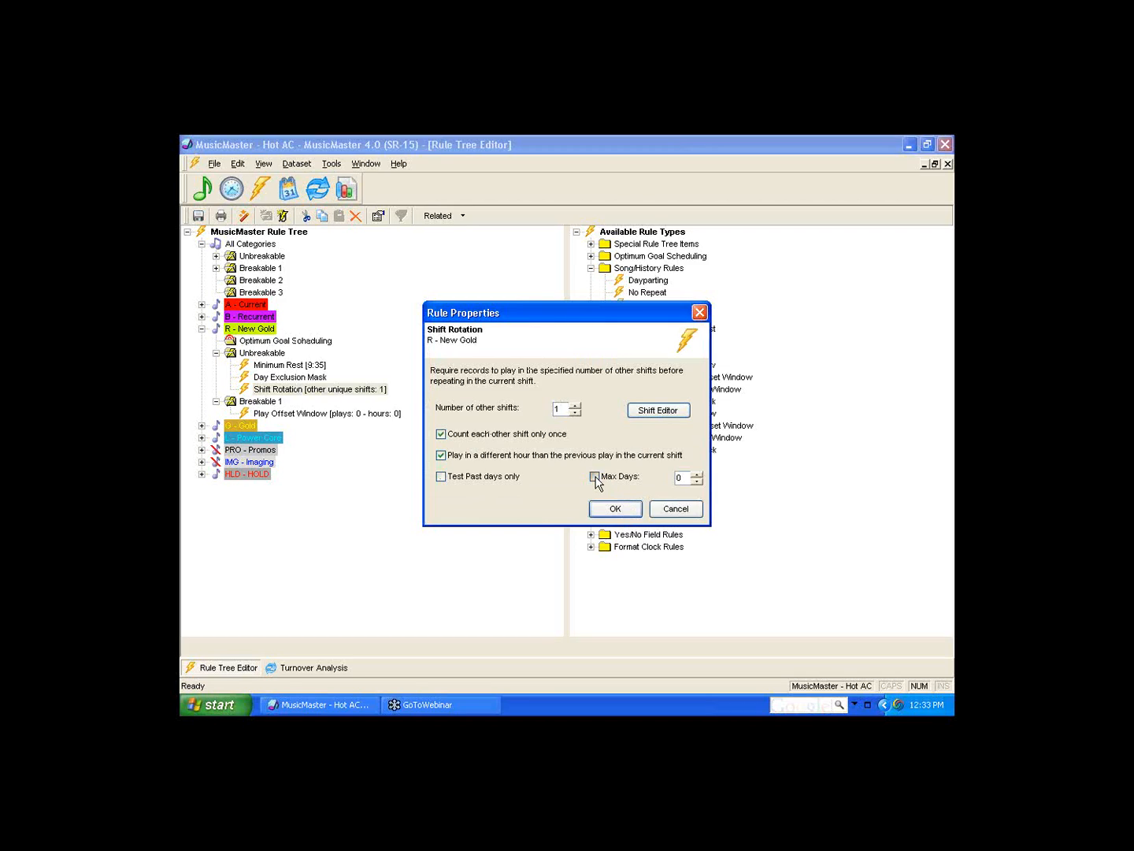
{"action": "double_click", "coordinate": [678, 478]}
{"action": "type", "text": "14"}
{"action": "left_click", "coordinate": [615, 509]}
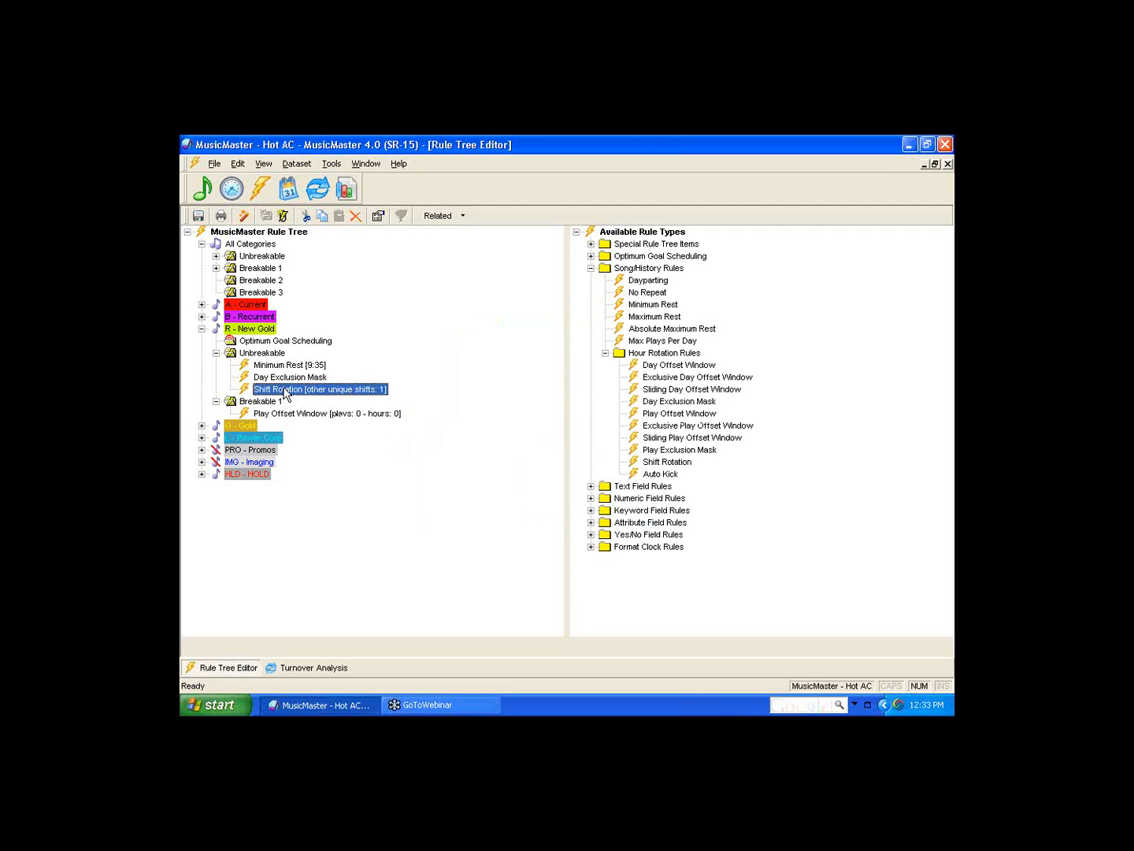
Try an Auto Kick rule in R - New Gold's Unbreakable folder, reviewing its window sizes and ignore-plays option, and cut the rule again
{"action": "left_click", "coordinate": [660, 474]}
{"action": "left_click_drag", "start_coordinate": [660, 474], "coordinate": [273, 354]}
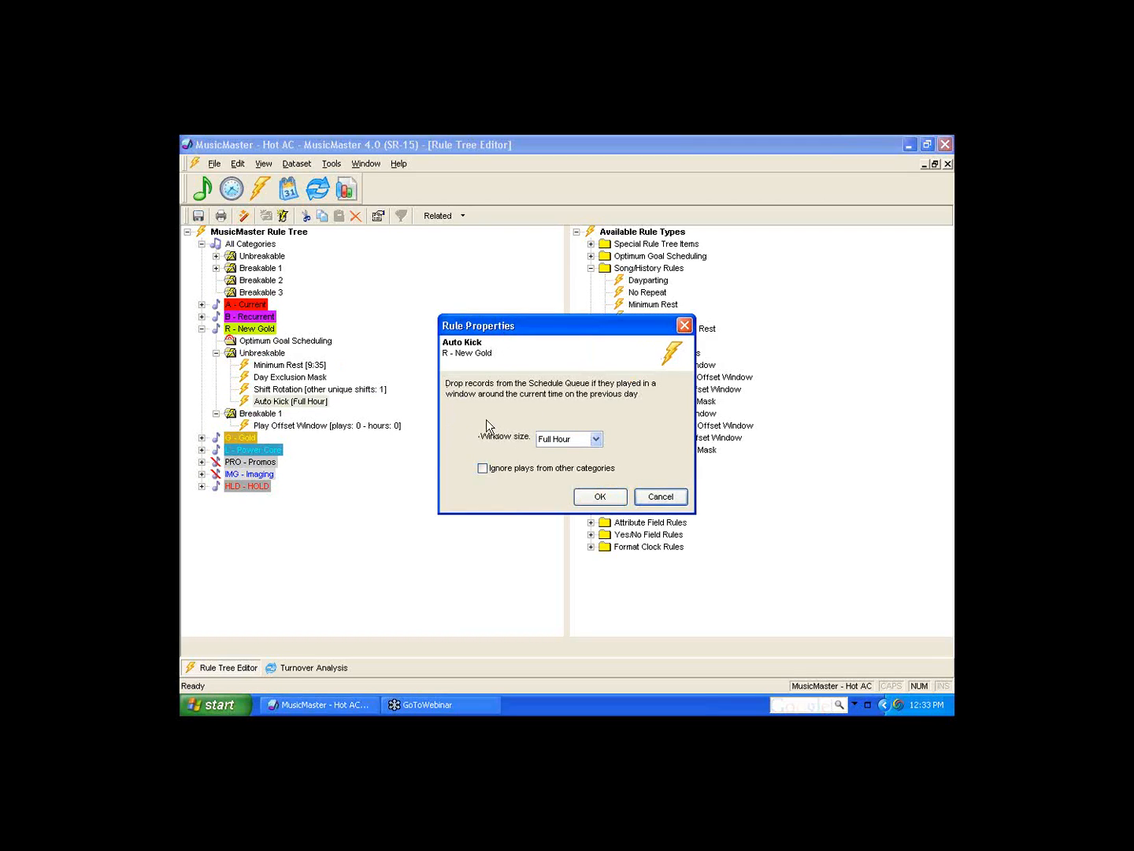
{"action": "left_click", "coordinate": [597, 440]}
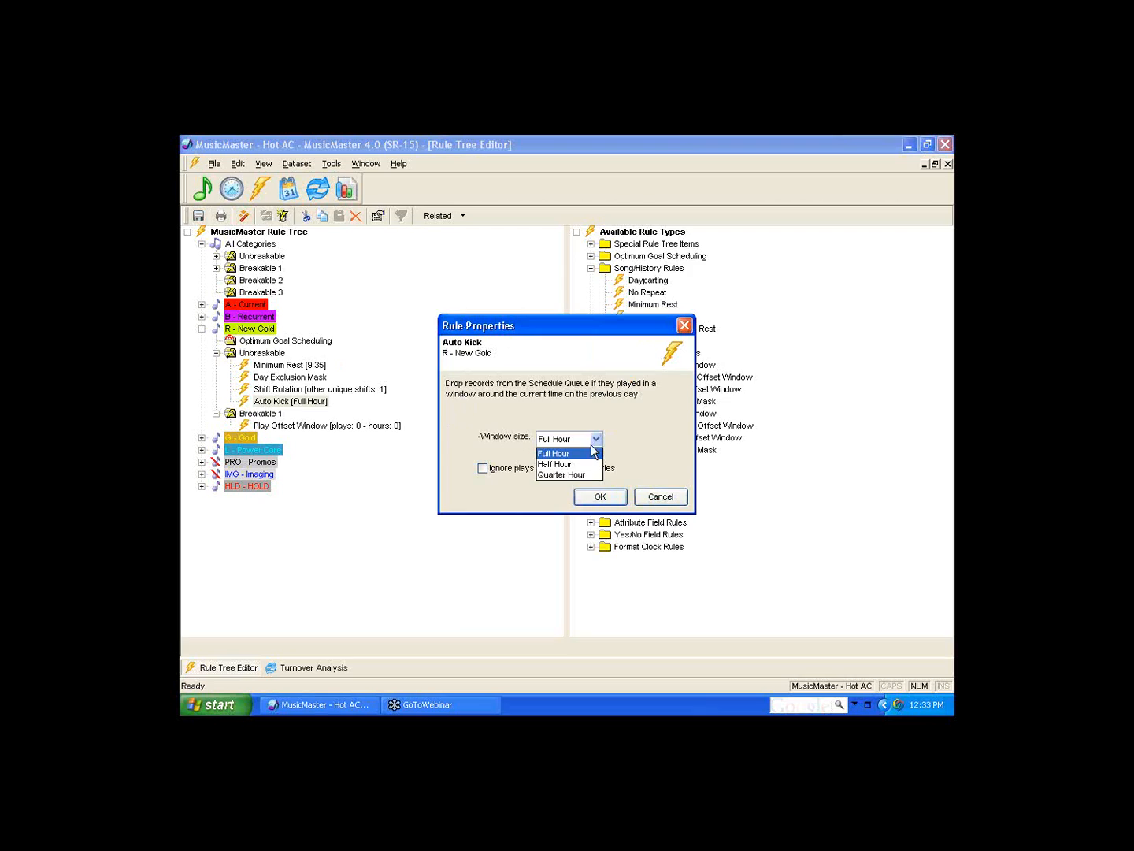
{"action": "left_click", "coordinate": [644, 438]}
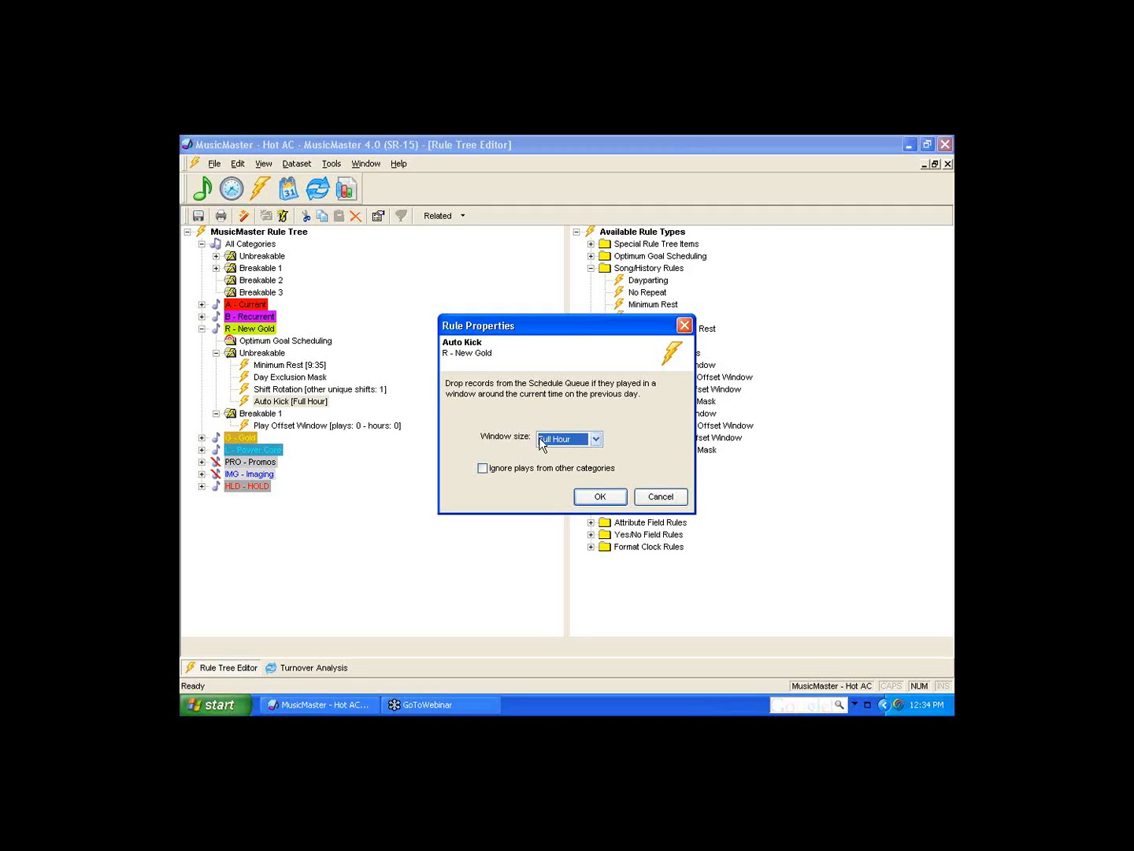
{"action": "left_click", "coordinate": [596, 440]}
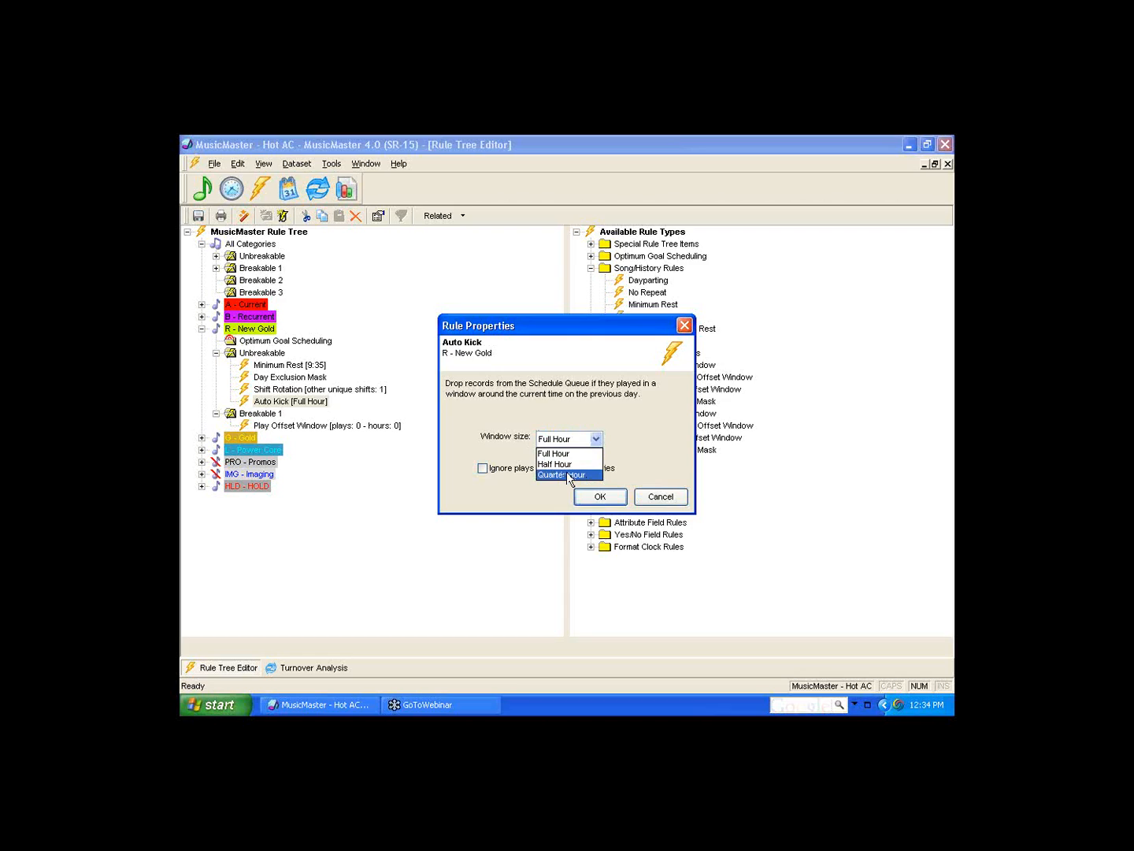
{"action": "left_click", "coordinate": [647, 423]}
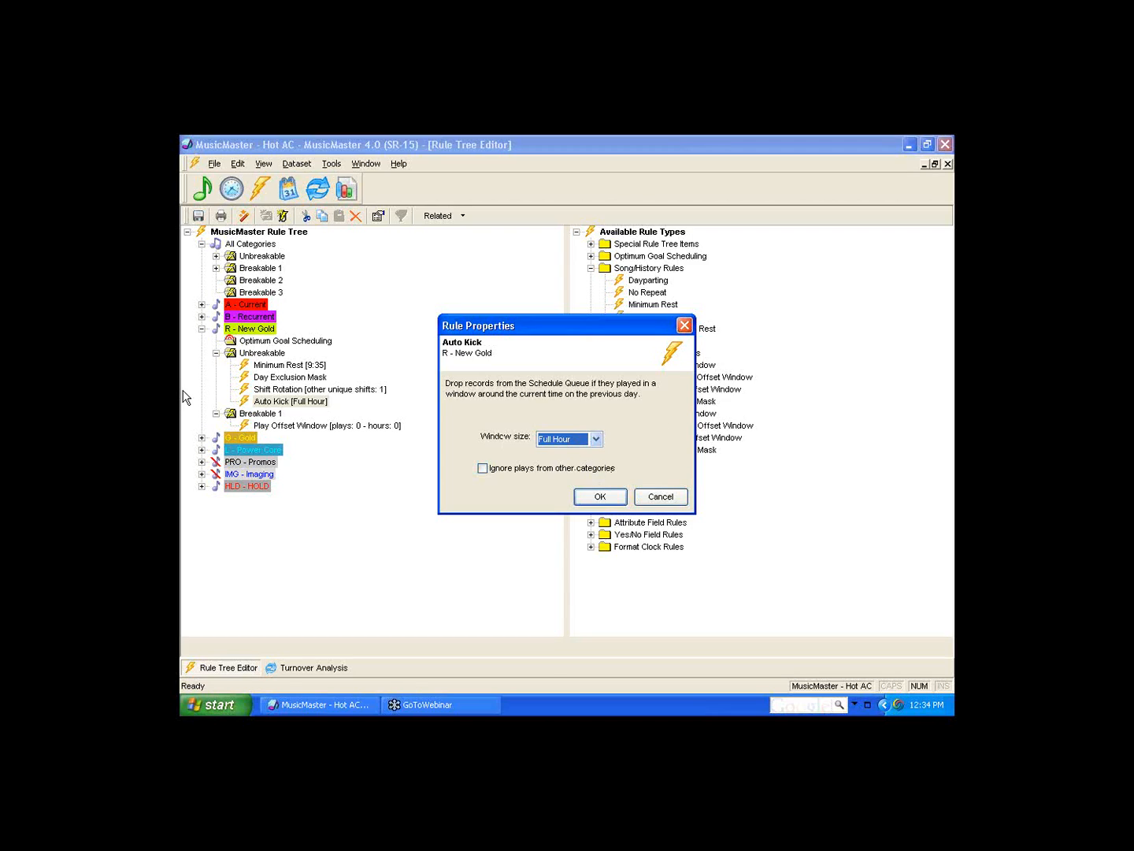
{"action": "left_click", "coordinate": [482, 469]}
{"action": "left_click", "coordinate": [674, 499]}
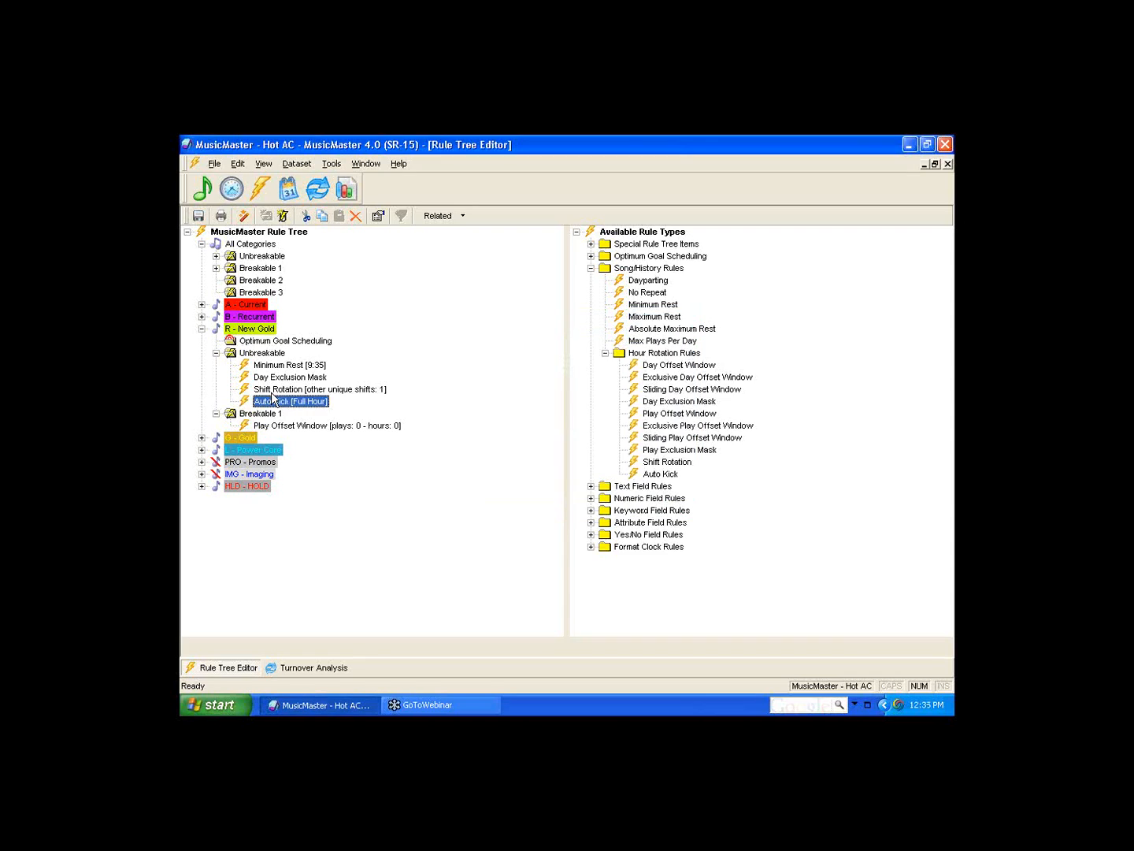
{"action": "right_click", "coordinate": [288, 405]}
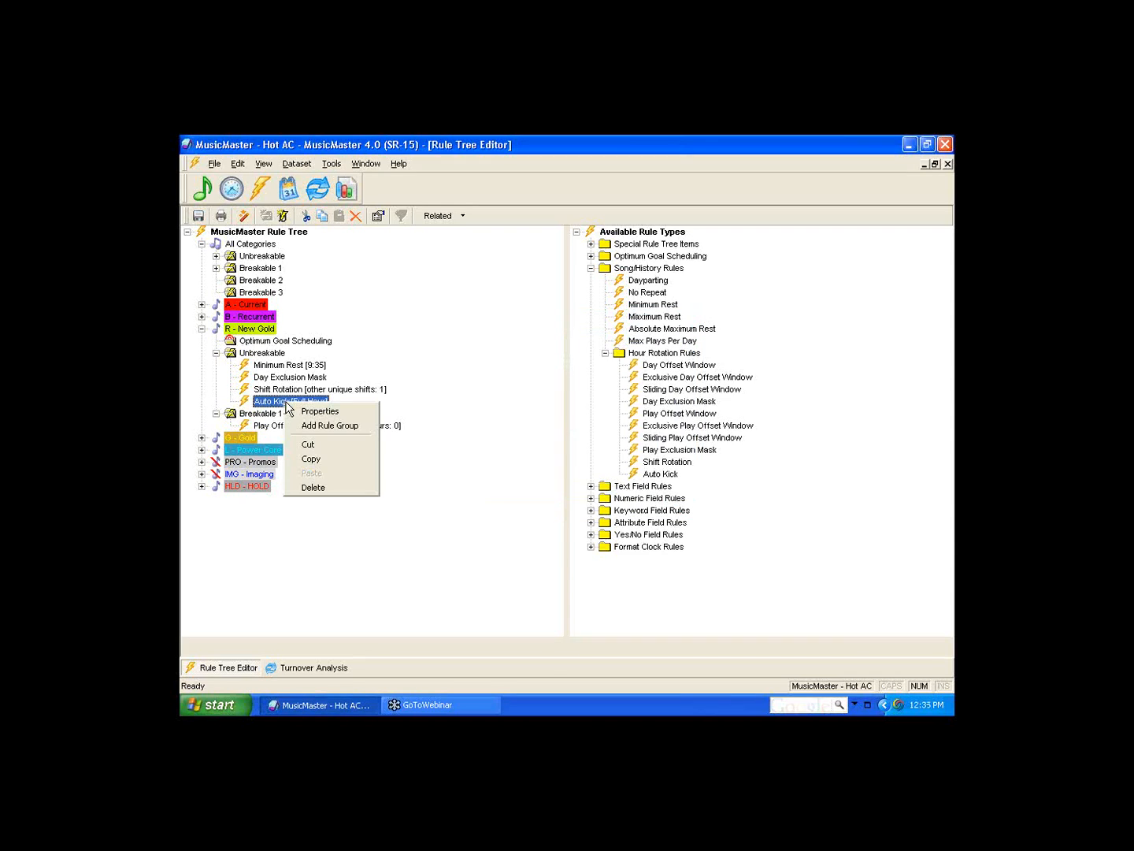
{"action": "left_click", "coordinate": [335, 444]}
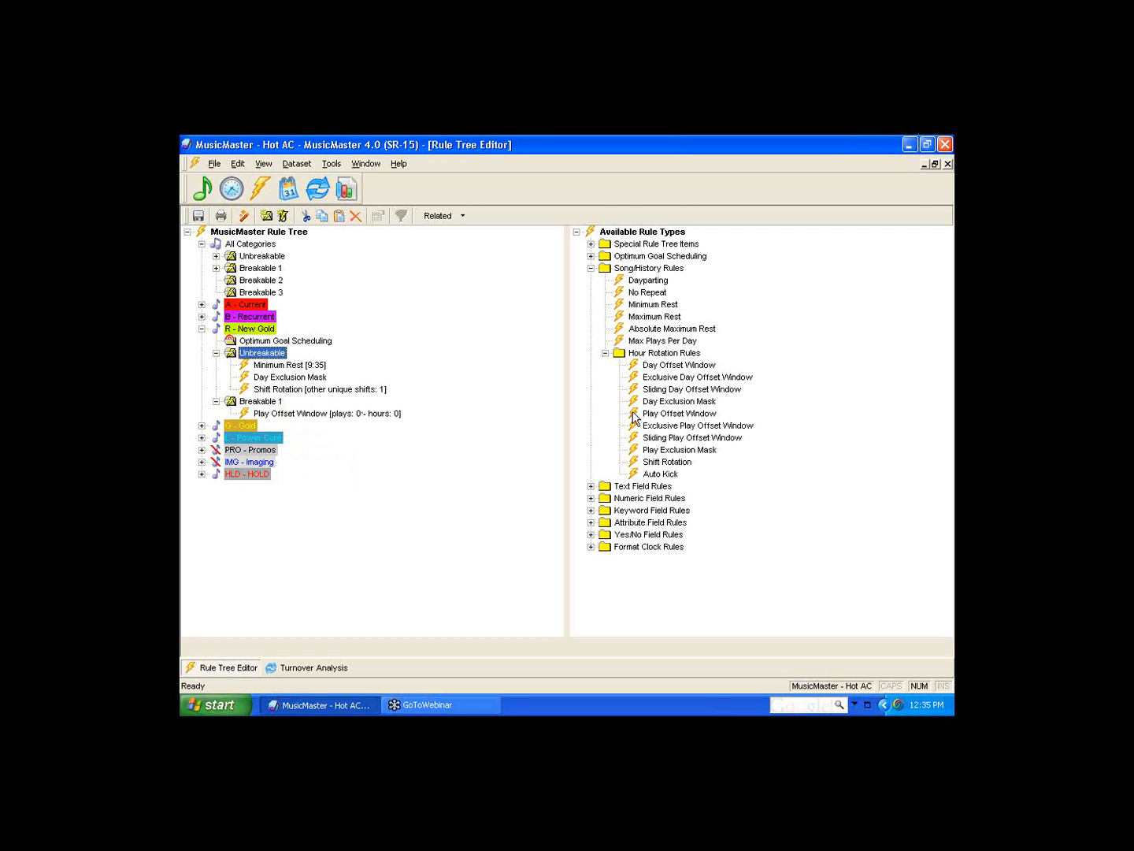
Examine the available rule types for the Media text field and the Score numeric field
{"action": "left_click", "coordinate": [591, 269]}
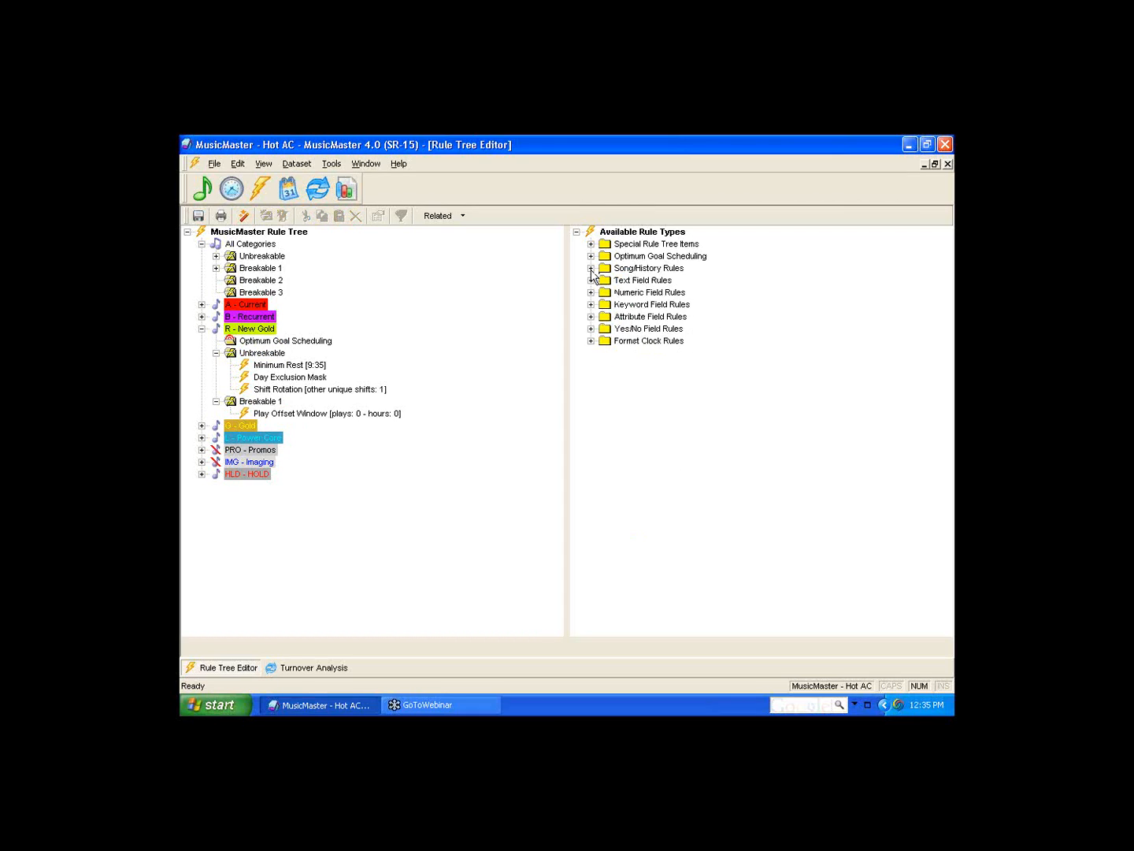
{"action": "double_click", "coordinate": [635, 281]}
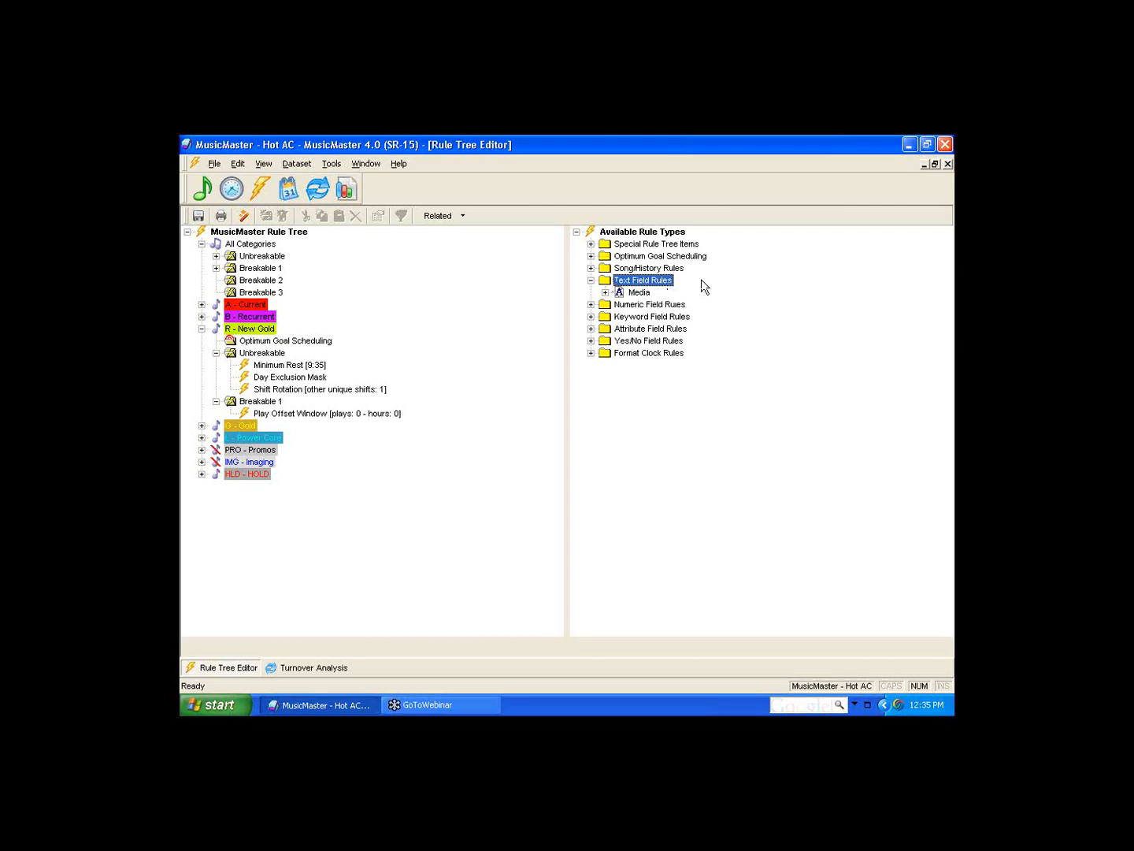
{"action": "double_click", "coordinate": [638, 293]}
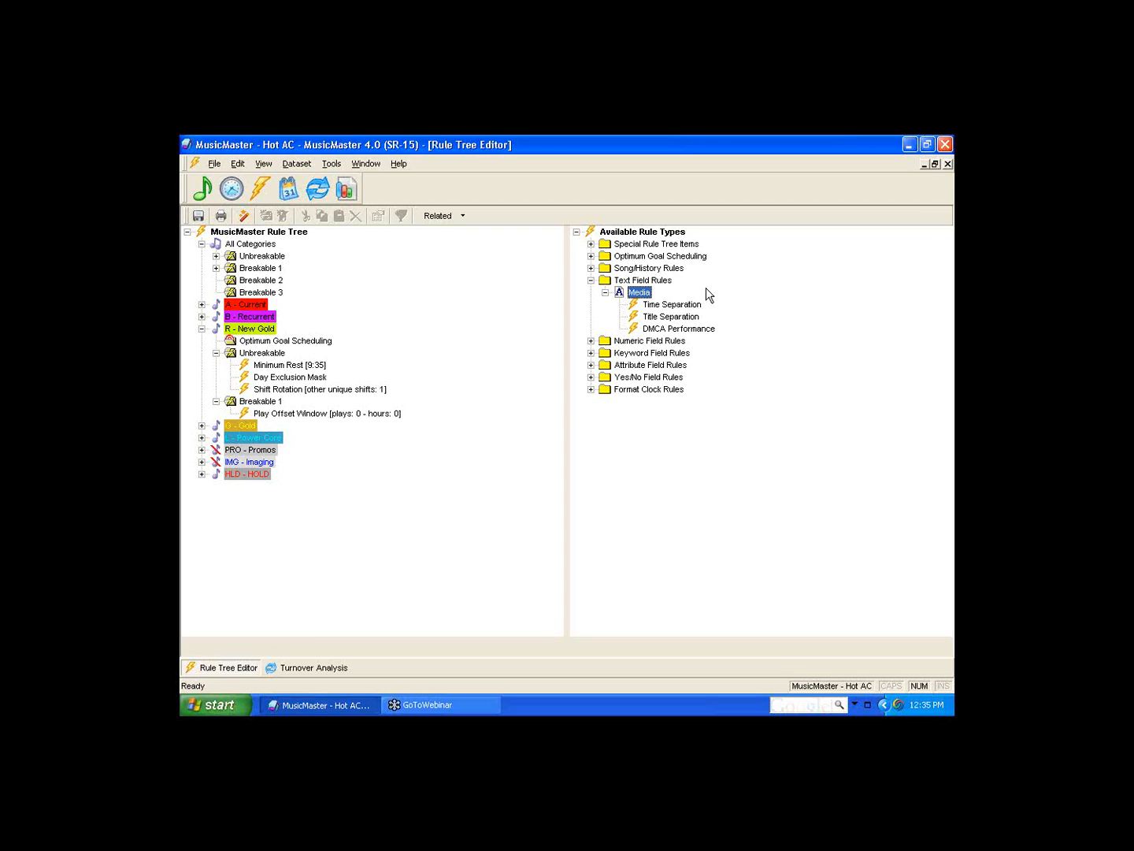
{"action": "left_click", "coordinate": [665, 306]}
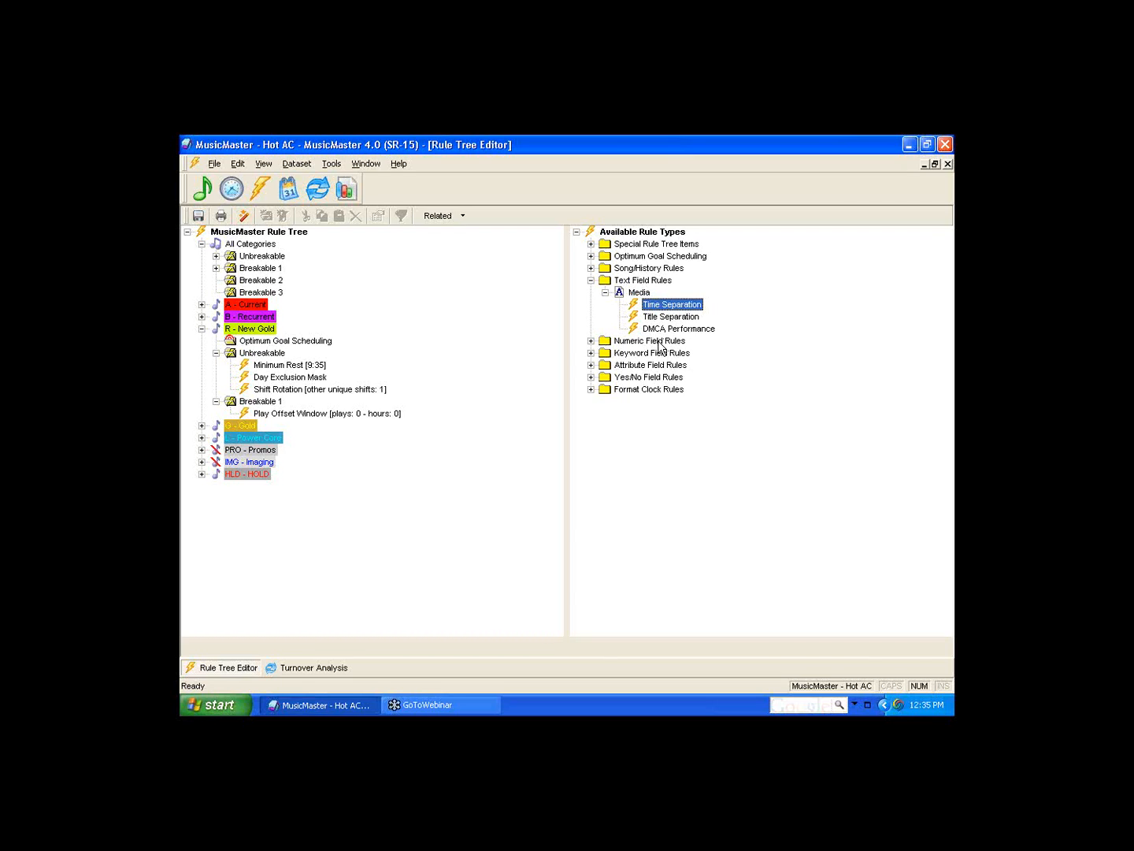
{"action": "left_click", "coordinate": [590, 280]}
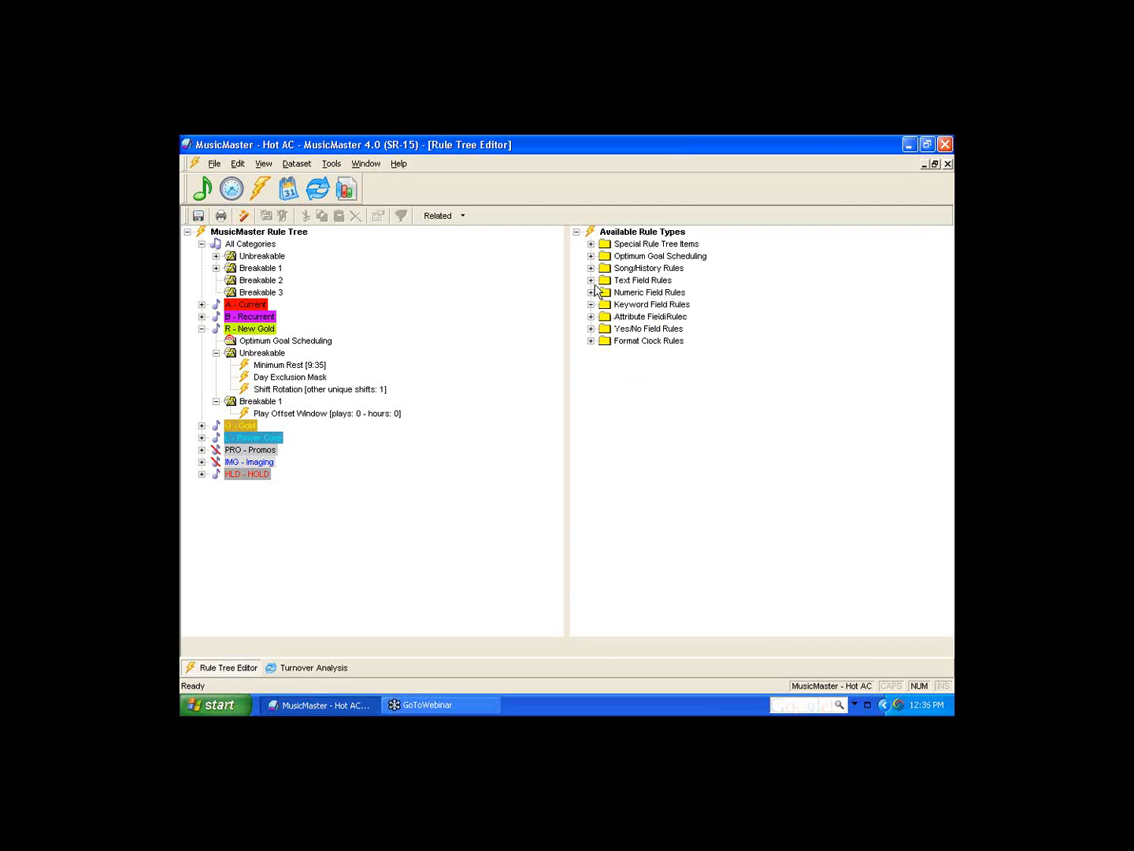
{"action": "double_click", "coordinate": [639, 294]}
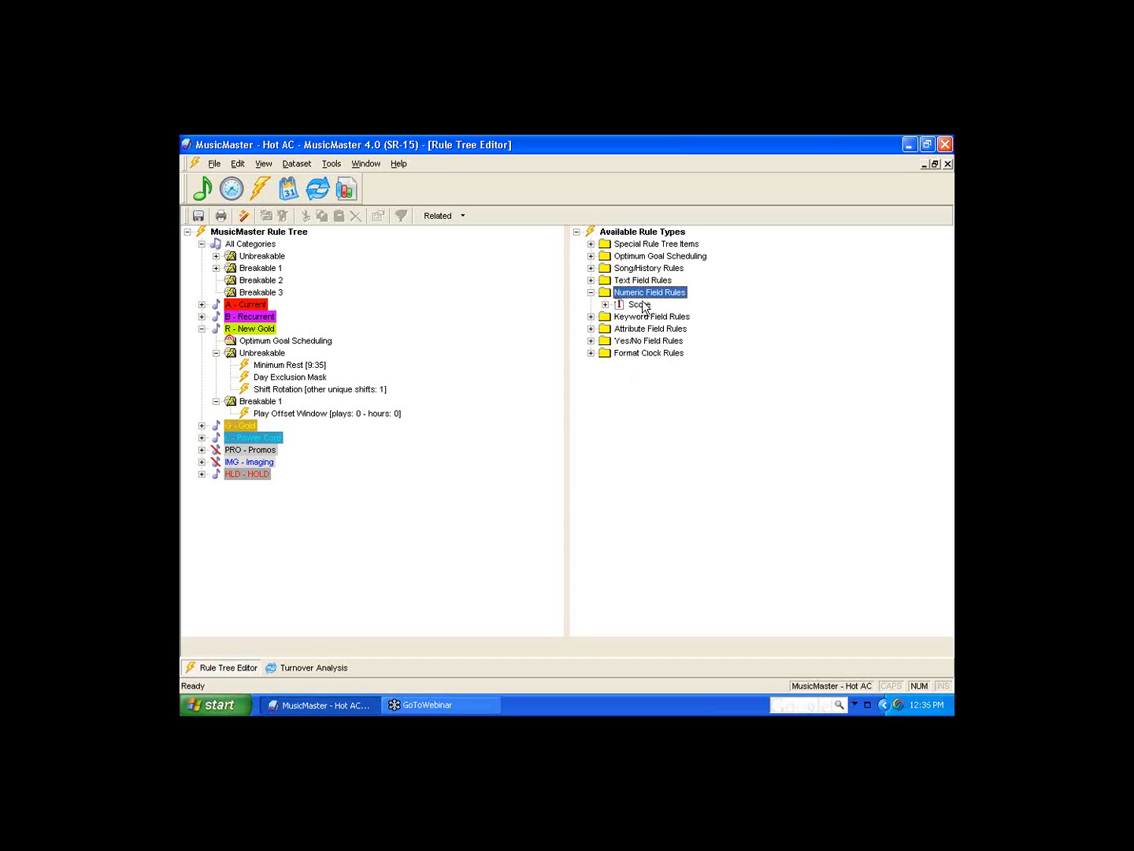
{"action": "double_click", "coordinate": [641, 305]}
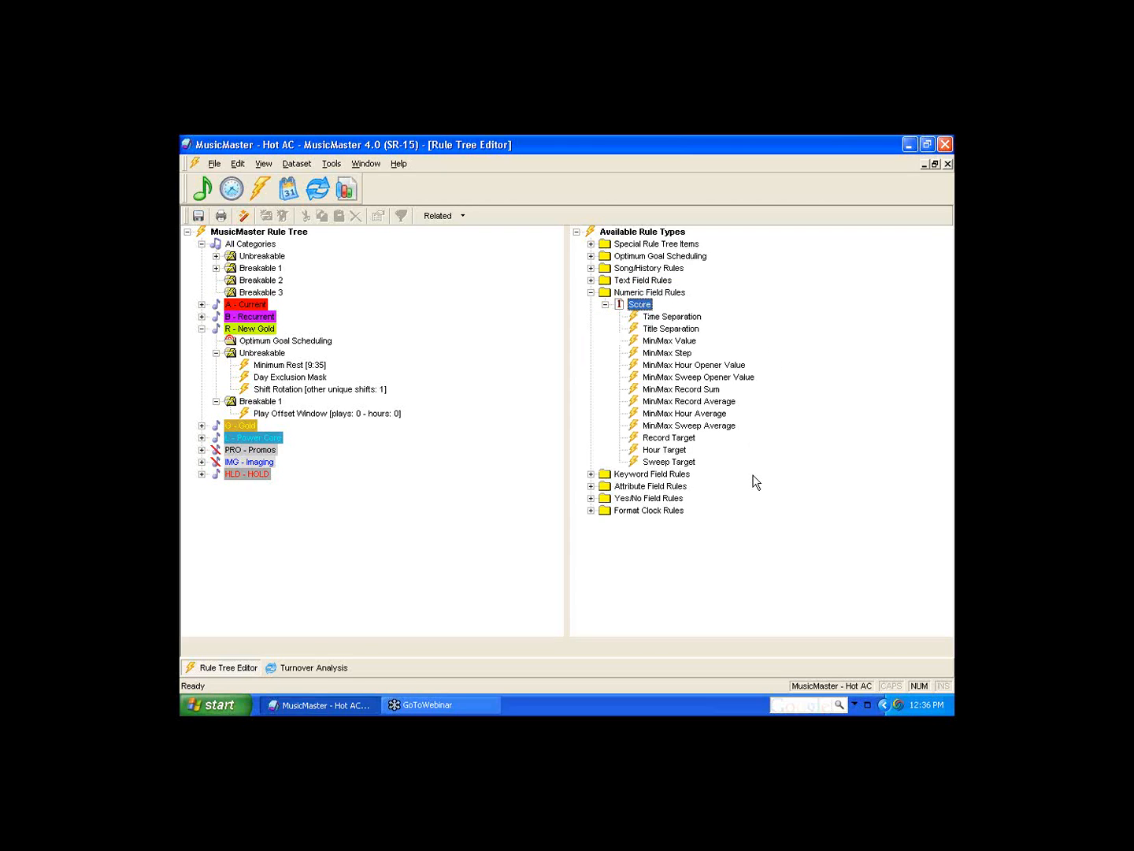
Raise the average of All Categories' Score Hour Target rule slightly, trying a narrower tolerance too, and save it with a 3.9 to 6.5 range
{"action": "right_click", "coordinate": [263, 244]}
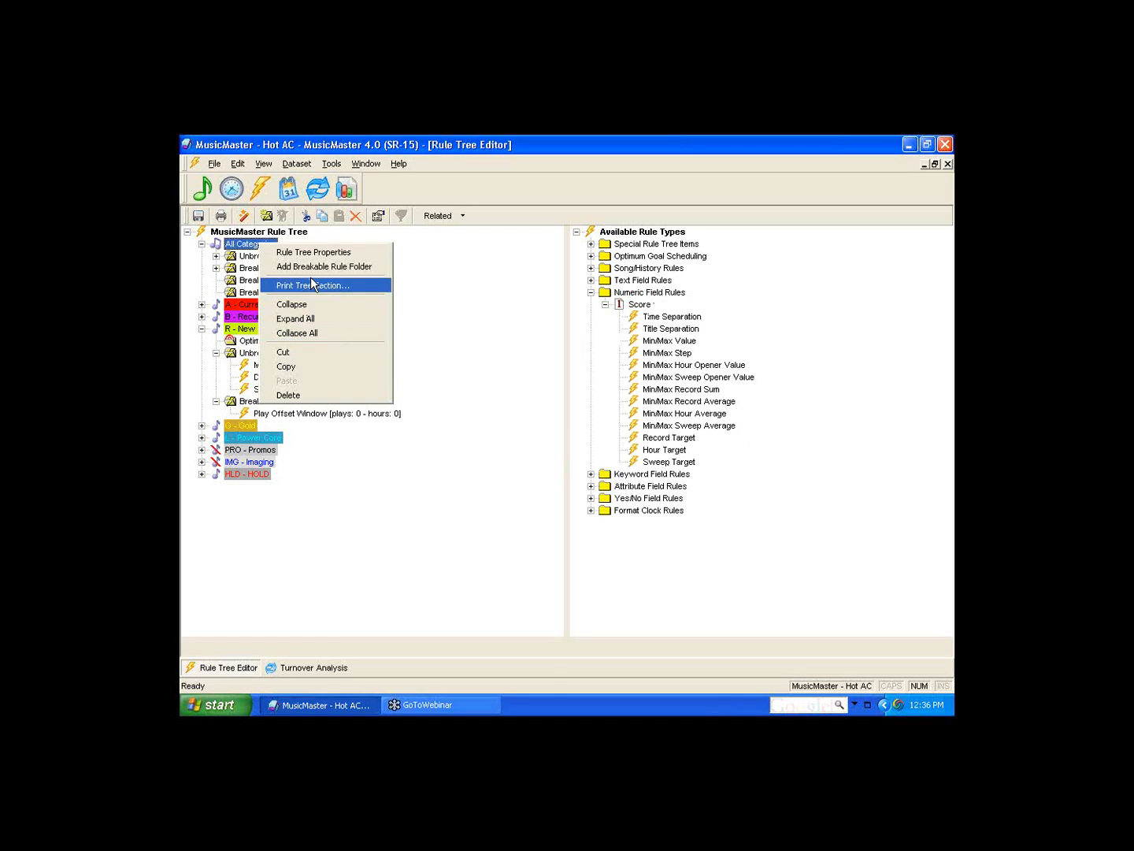
{"action": "left_click", "coordinate": [303, 319]}
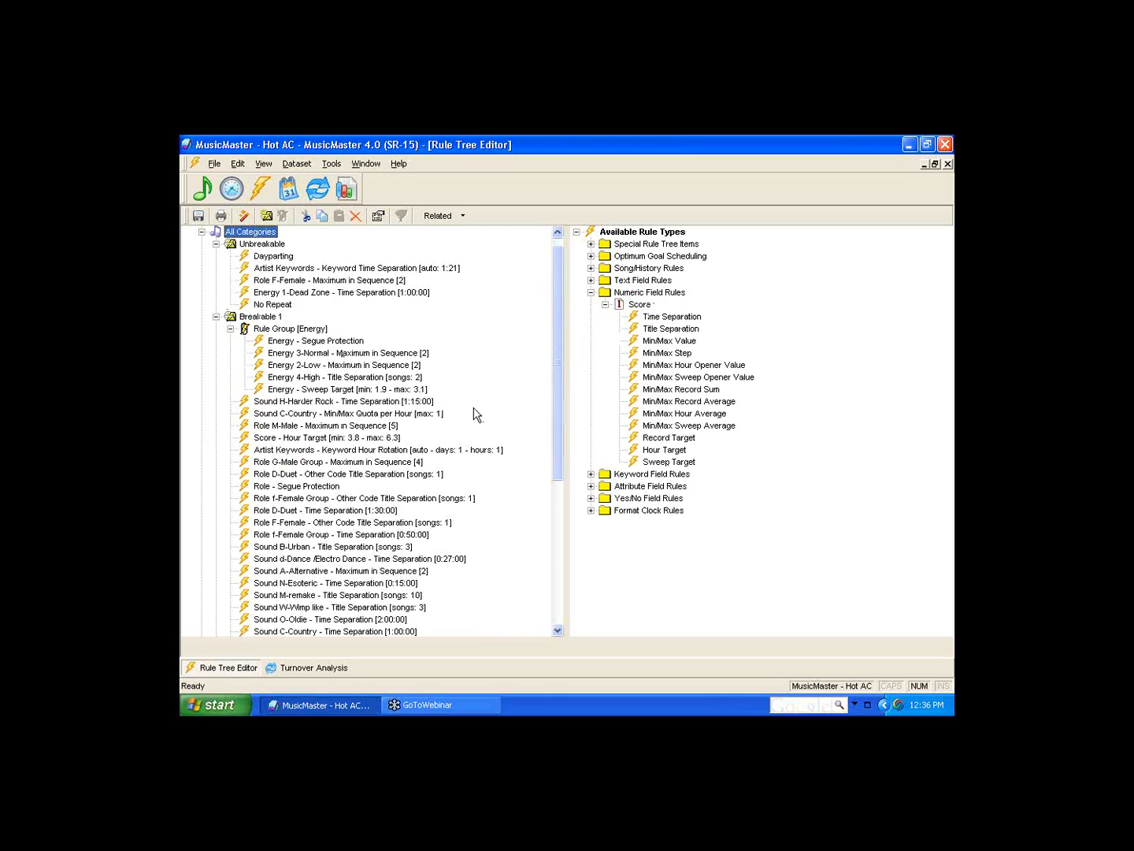
{"action": "left_click", "coordinate": [301, 438]}
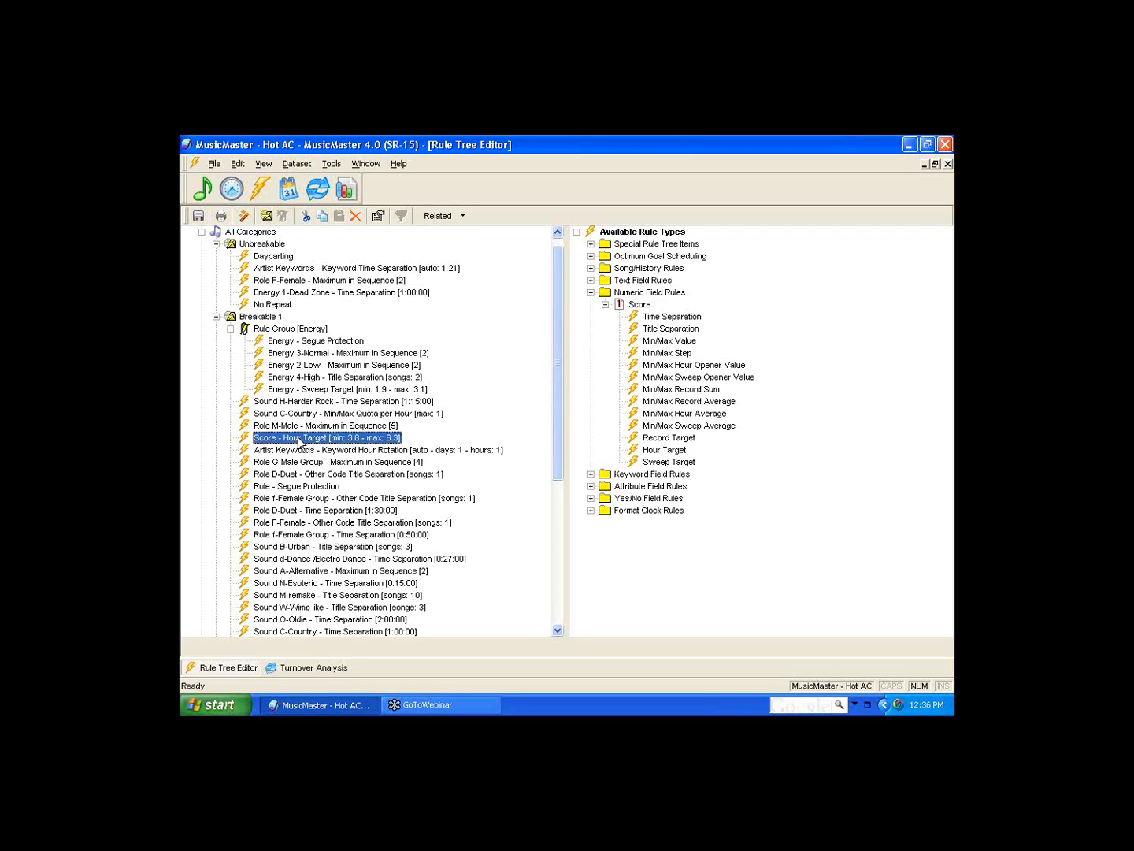
{"action": "double_click", "coordinate": [299, 438]}
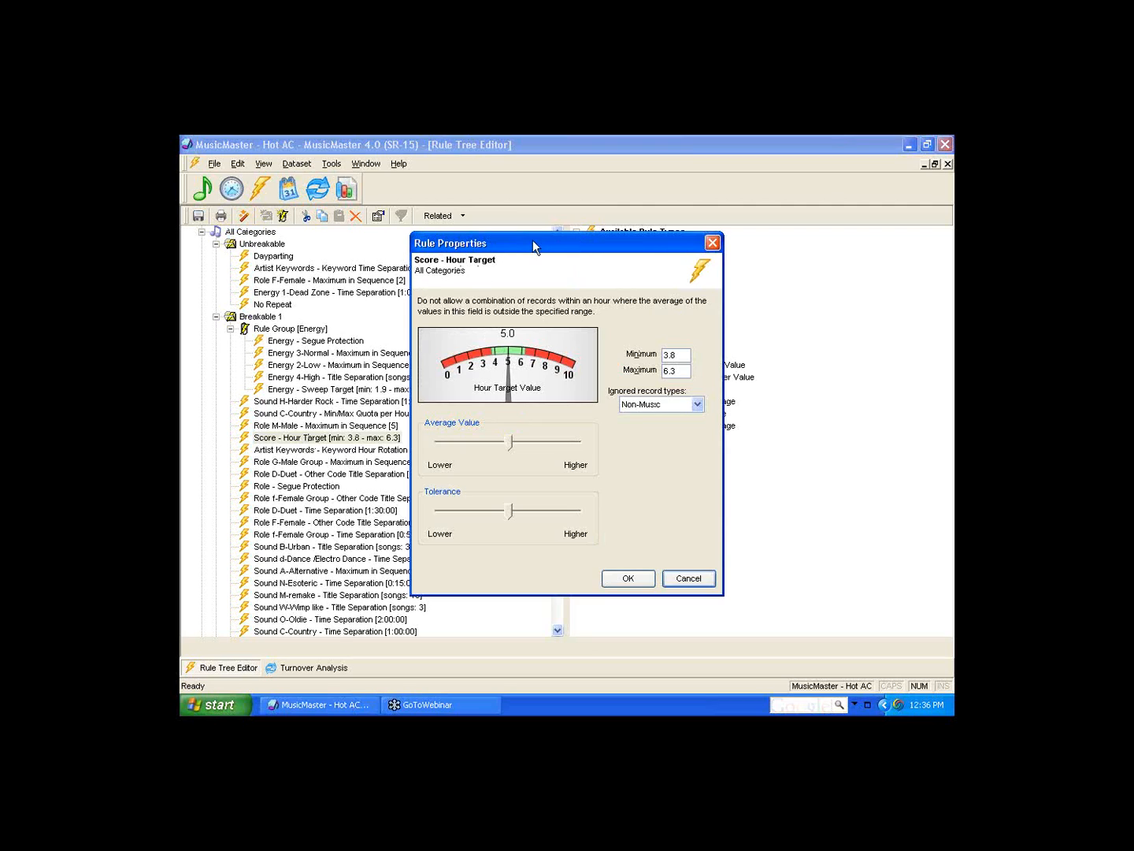
{"action": "left_click_drag", "start_coordinate": [504, 238], "coordinate": [414, 235]}
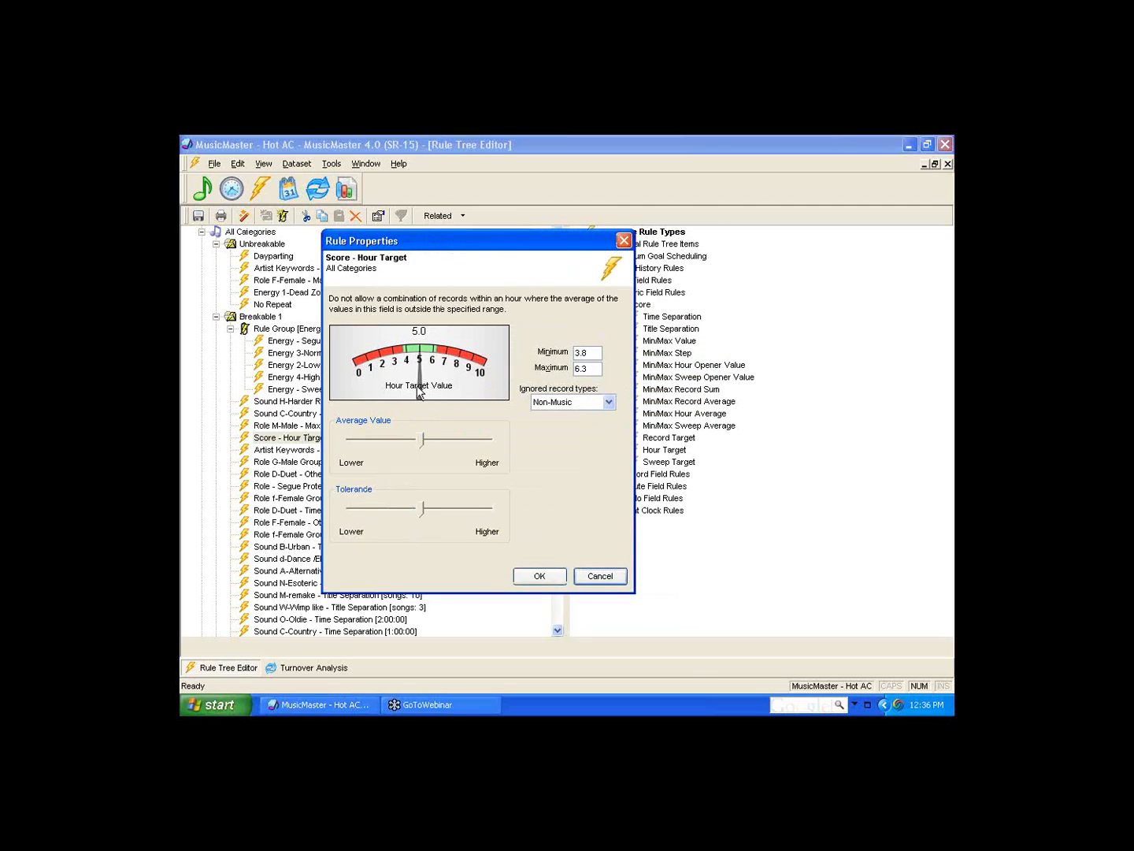
{"action": "mouse_move", "coordinate": [423, 445]}
{"action": "left_mouse_down"}
{"action": "mouse_move", "coordinate": [402, 439]}
{"action": "mouse_move", "coordinate": [444, 439]}
{"action": "mouse_move", "coordinate": [422, 438]}
{"action": "left_mouse_up"}
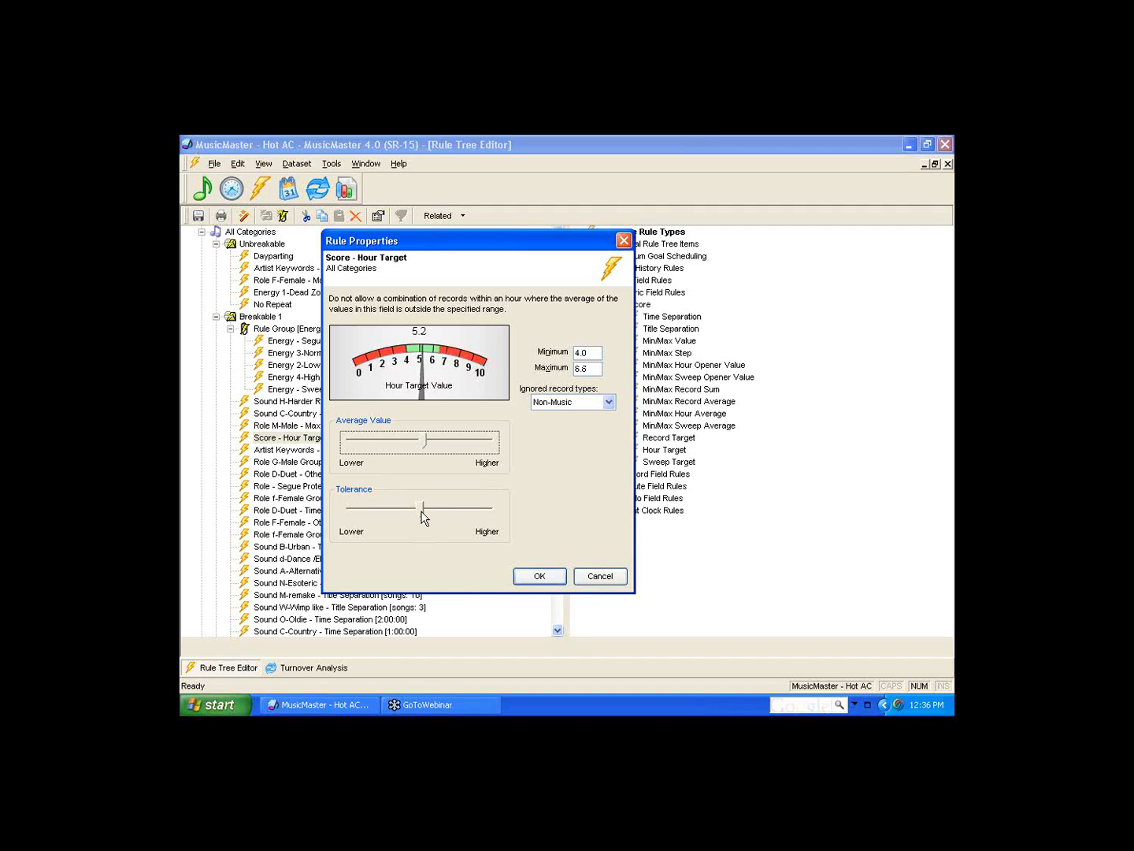
{"action": "left_click_drag", "start_coordinate": [423, 514], "coordinate": [361, 513]}
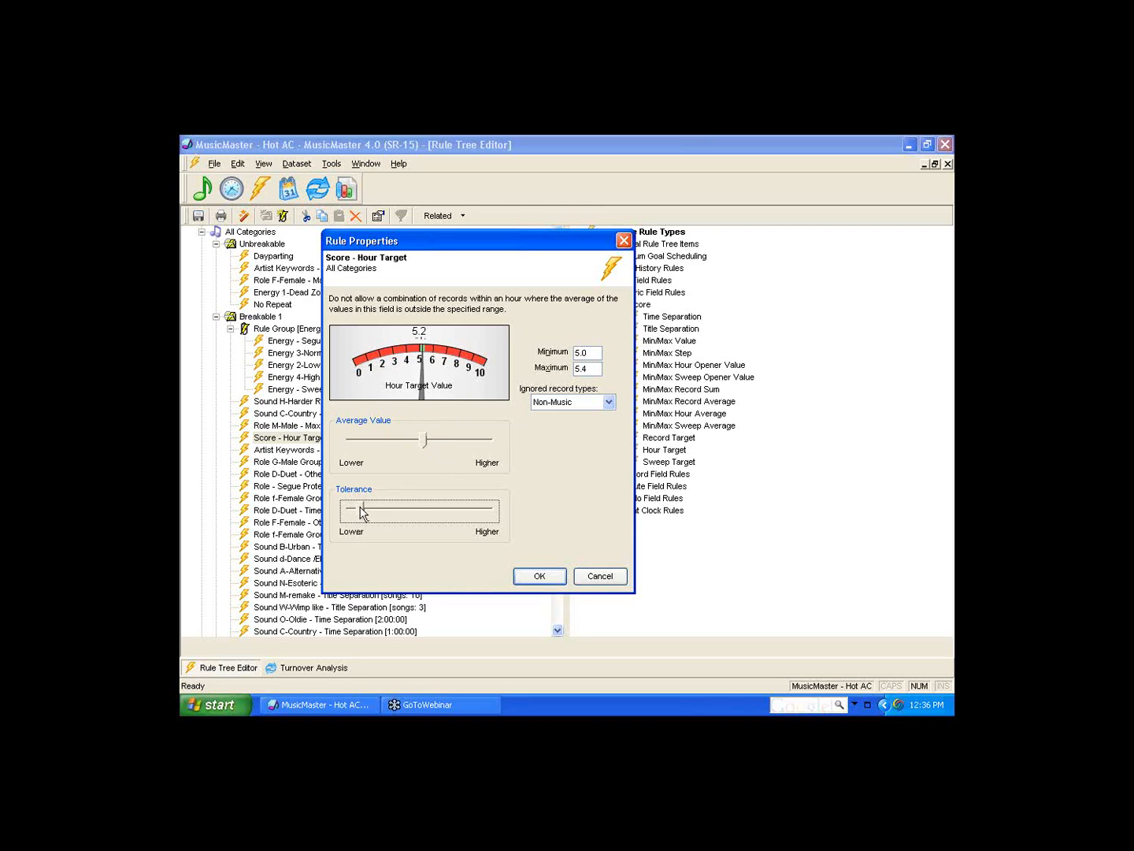
{"action": "left_click_drag", "start_coordinate": [362, 512], "coordinate": [424, 513]}
{"action": "left_click", "coordinate": [538, 576]}
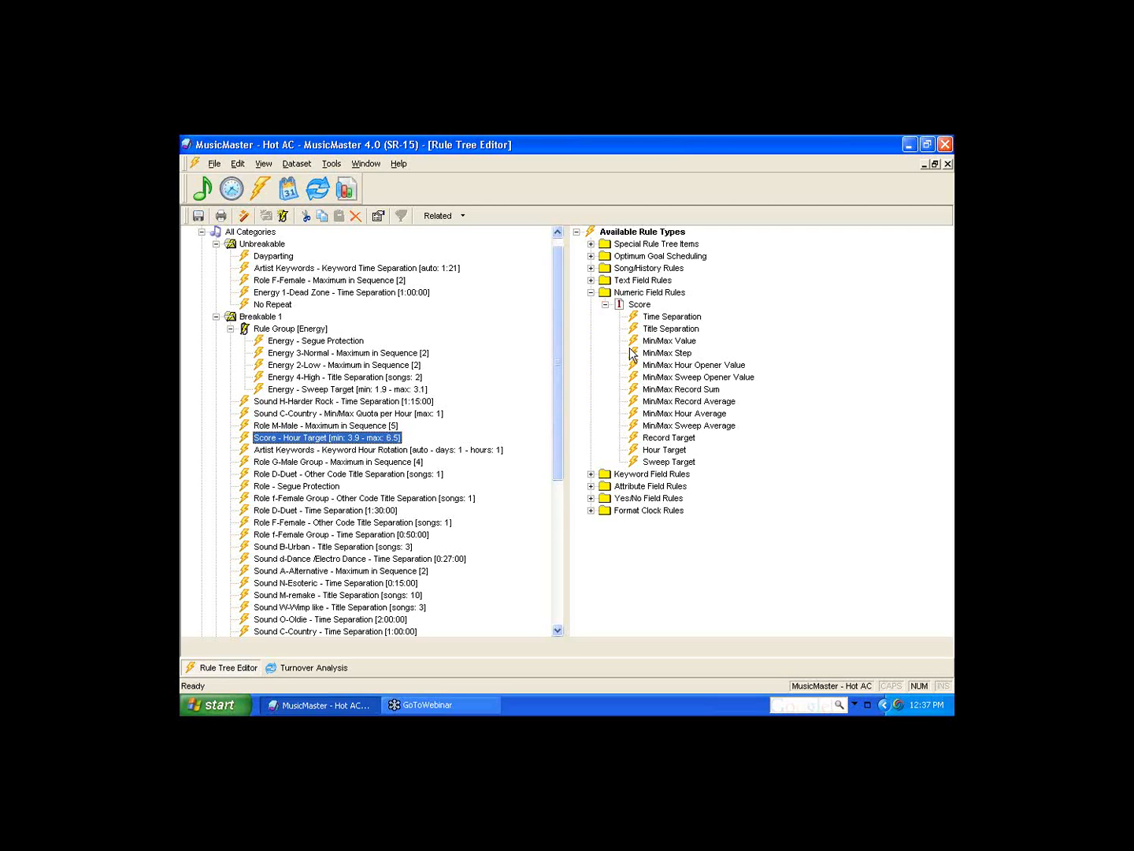
Expand the Artist Keywords rule types among the keyword field rules and collapse All Categories' Unbreakable and Breakable 1 folders
{"action": "left_click", "coordinate": [591, 293]}
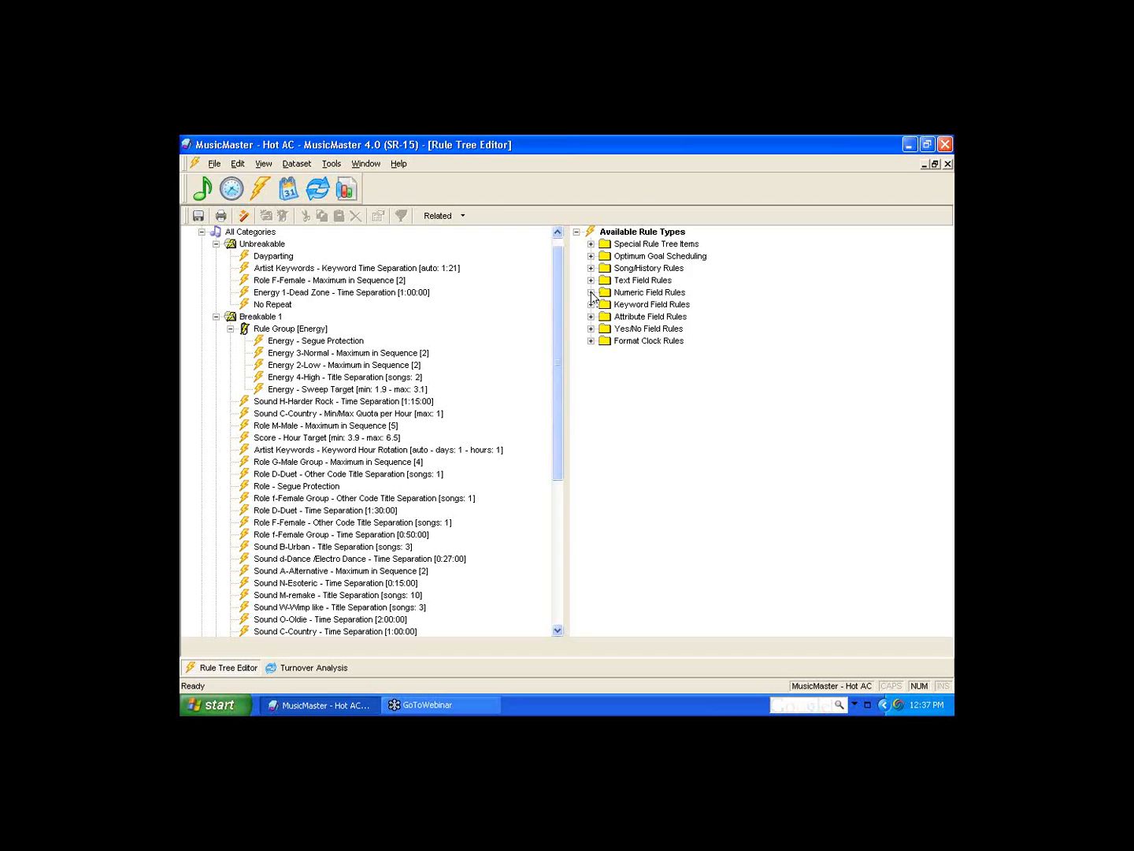
{"action": "double_click", "coordinate": [636, 307]}
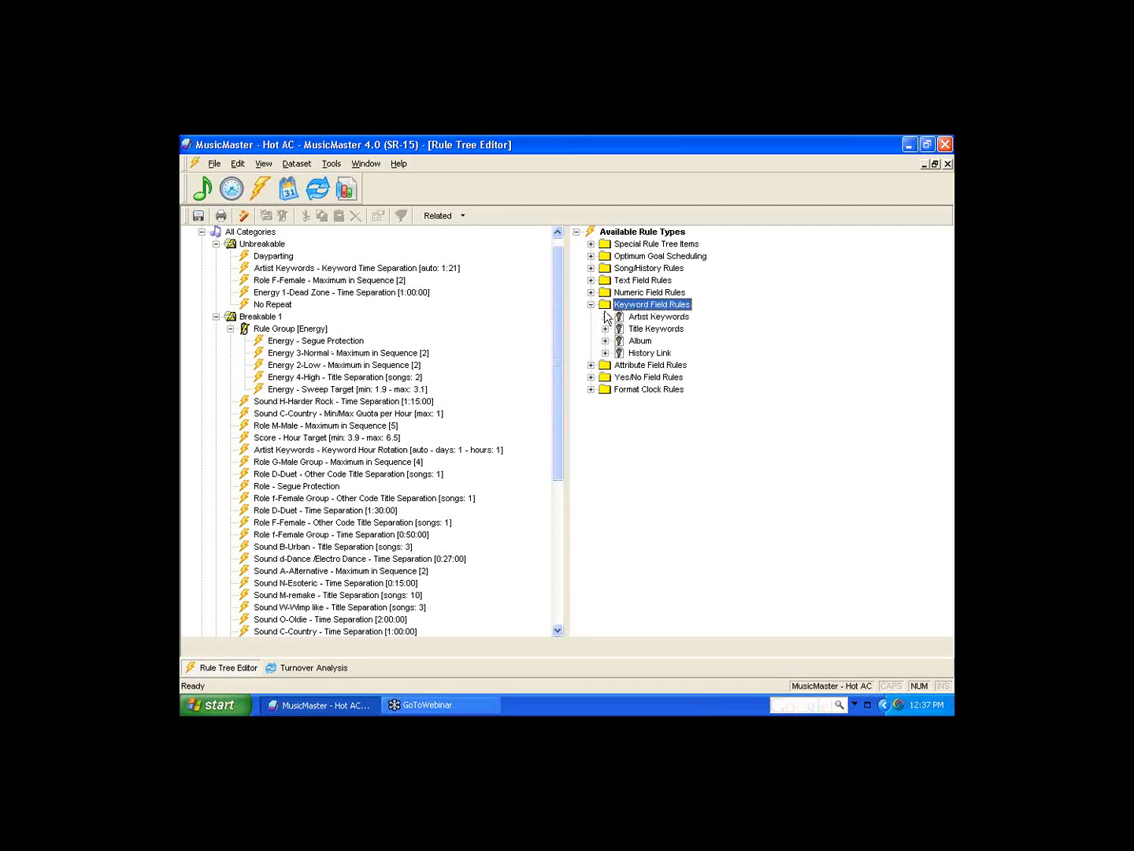
{"action": "double_click", "coordinate": [623, 317]}
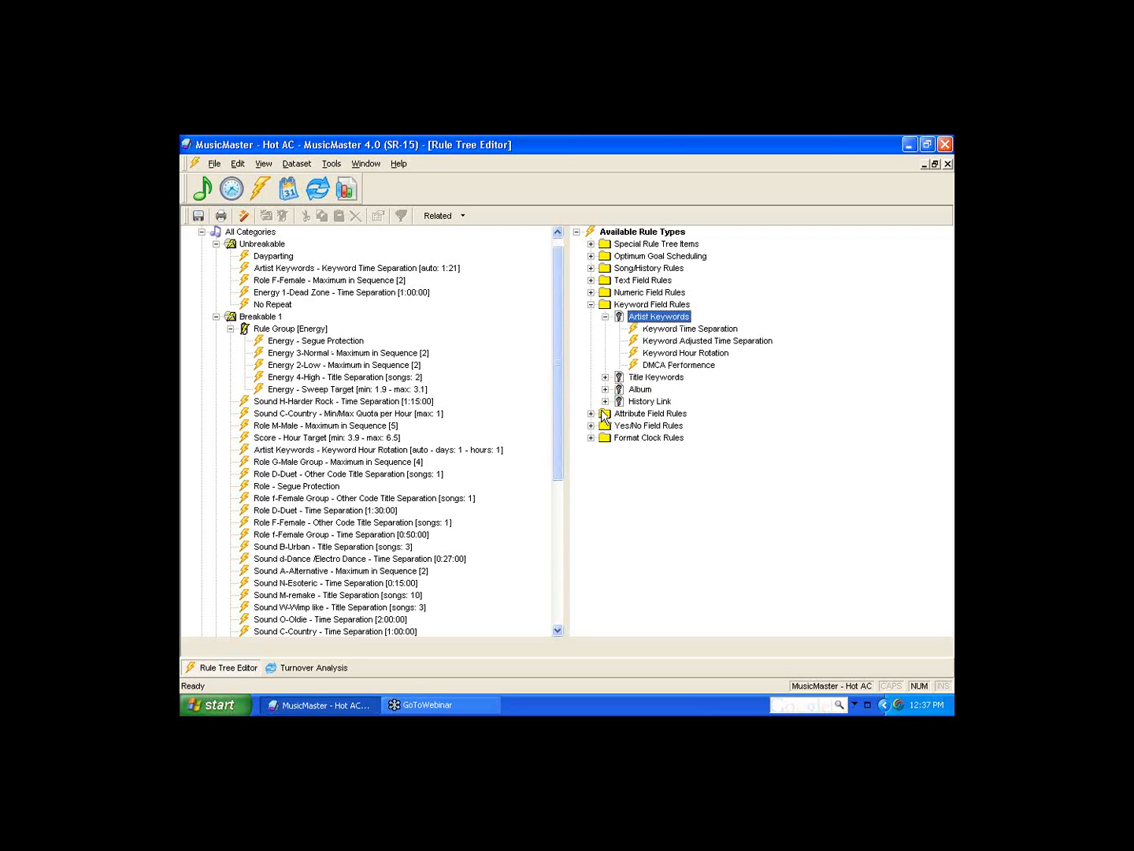
{"action": "left_click", "coordinate": [216, 317]}
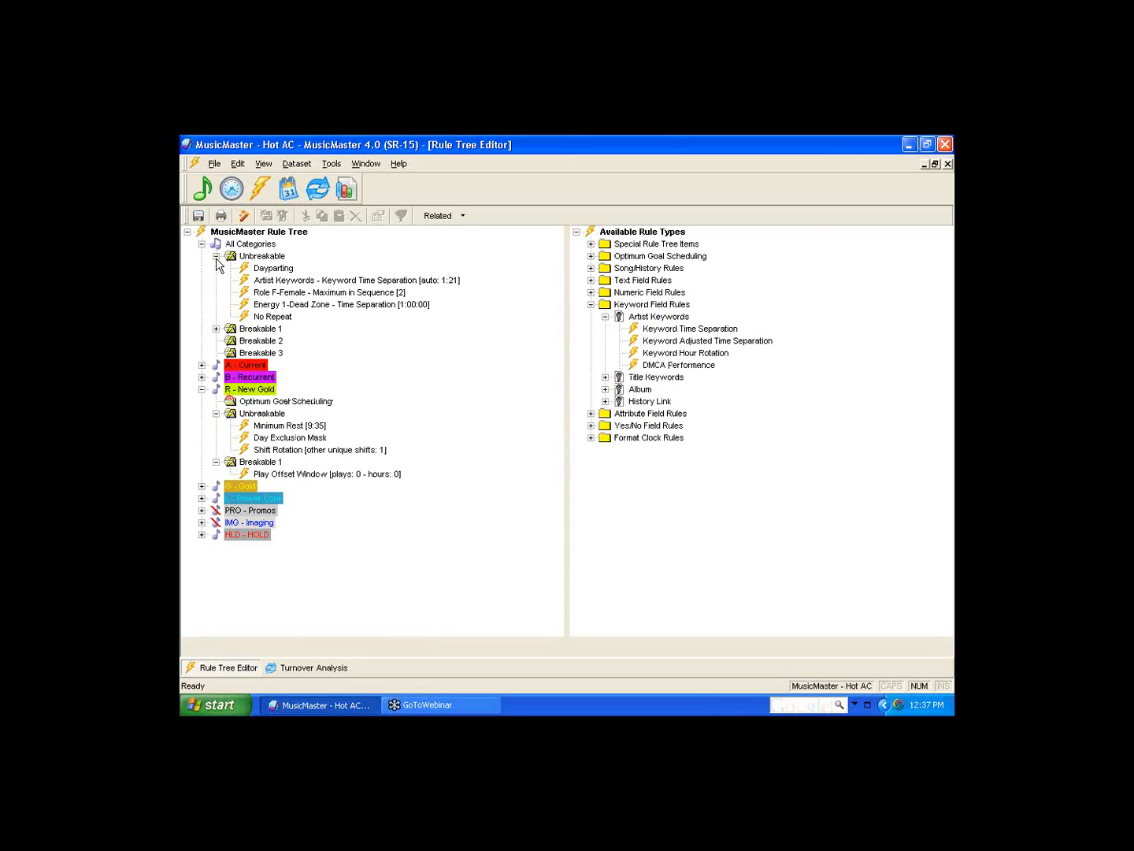
{"action": "left_click", "coordinate": [215, 256]}
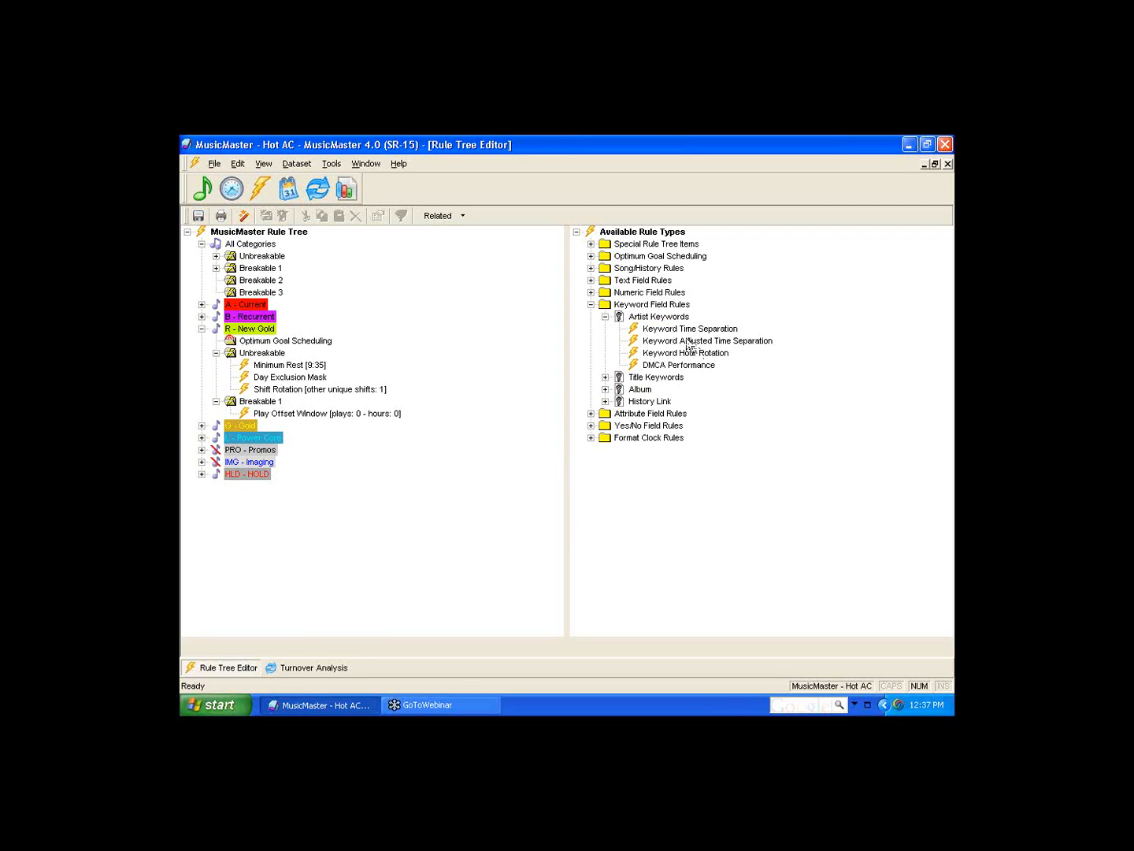
Add an Artist Keywords Keyword Time Separation rule to R - New Gold's Unbreakable folder with an auto separation of 1:21
{"action": "left_click_drag", "start_coordinate": [671, 331], "coordinate": [275, 355]}
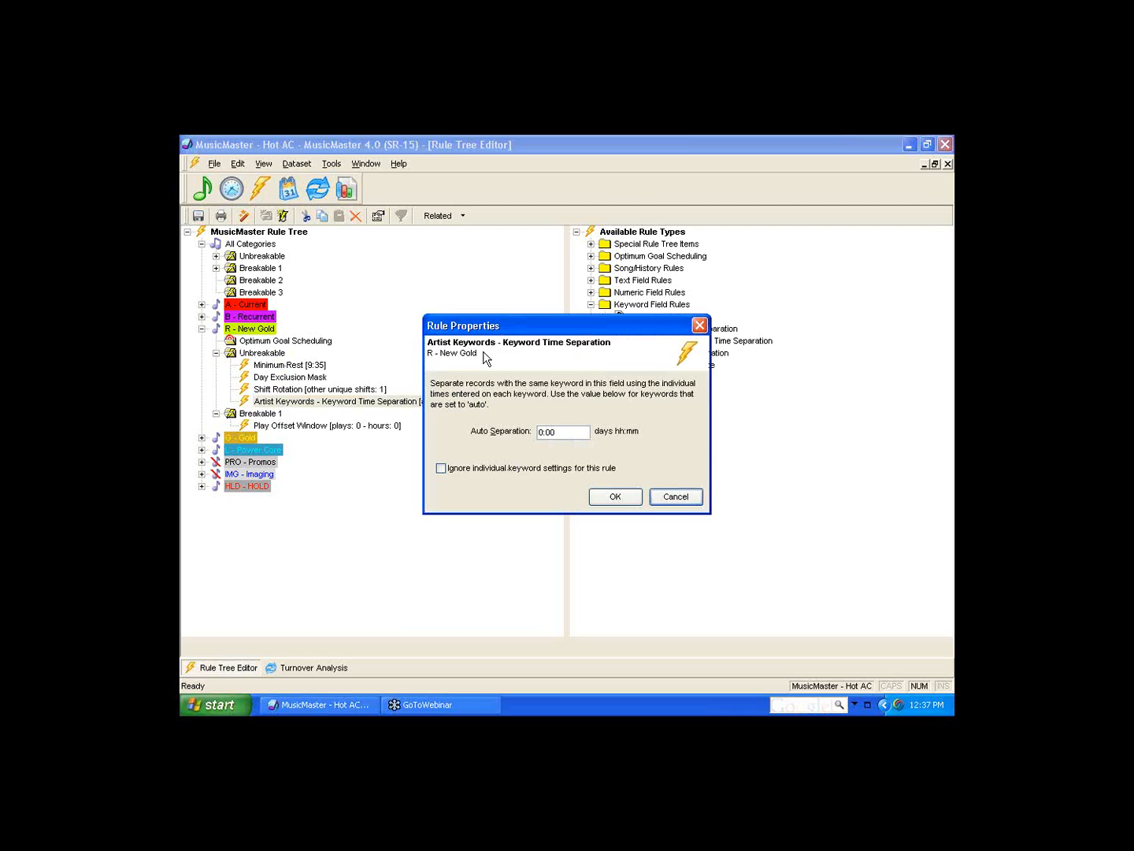
{"action": "left_click", "coordinate": [571, 433]}
{"action": "left_click_drag", "start_coordinate": [562, 434], "coordinate": [496, 441]}
{"action": "type", "text": "1"}
{"action": "left_click", "coordinate": [616, 496]}
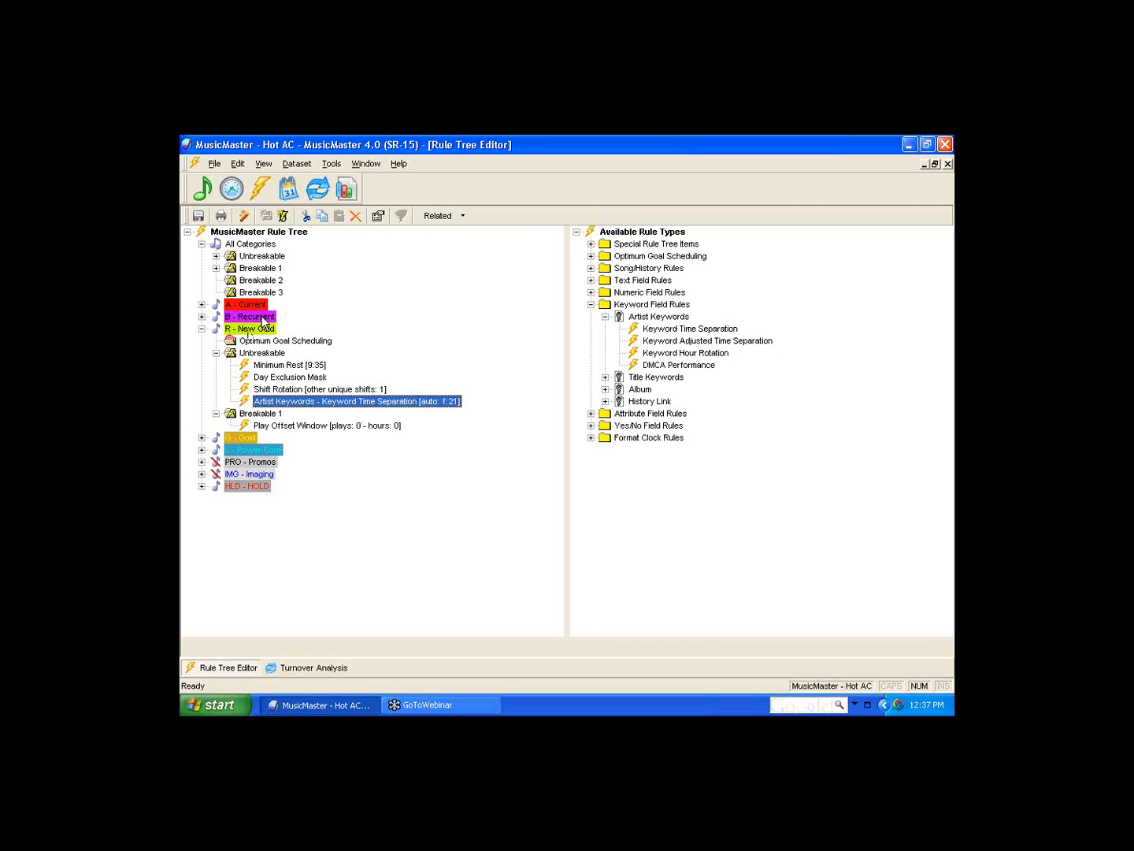
Remove the Artist Keywords Keyword Time Separation rule from B - Recurrent's Unbreakable folder
{"action": "double_click", "coordinate": [263, 318]}
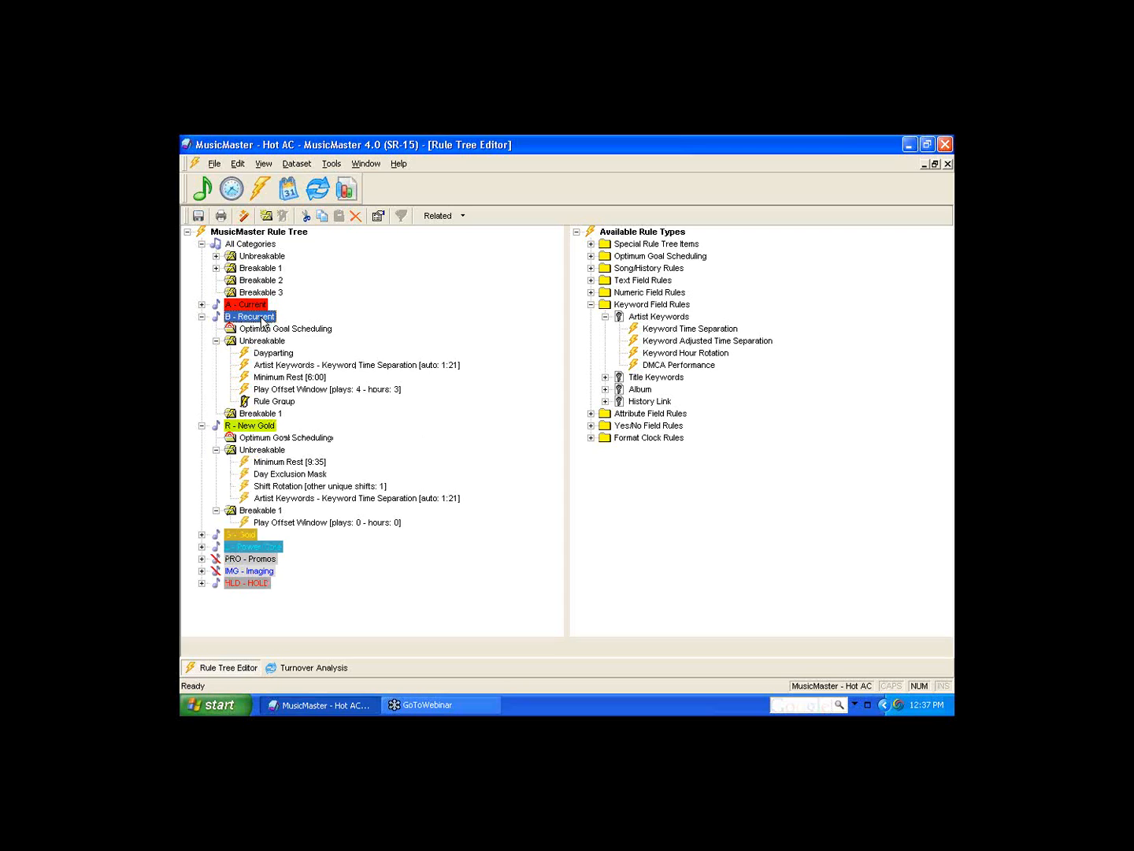
{"action": "right_click", "coordinate": [323, 367]}
{"action": "left_click", "coordinate": [366, 411]}
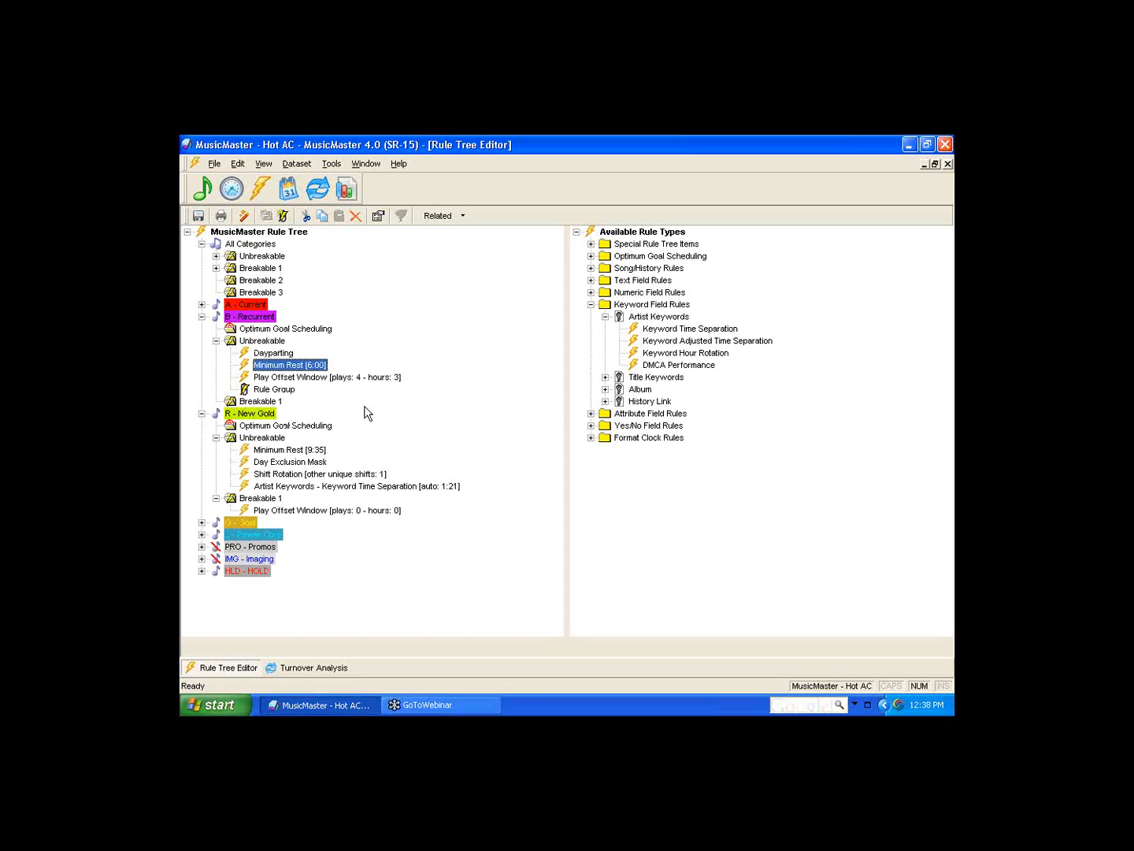
Add an Artist Keywords Keyword Adjusted Time Separation rule to B - Recurrent's Unbreakable folder at 60 percent, calculating the auto separation from 1:21
{"action": "left_click_drag", "start_coordinate": [674, 347], "coordinate": [295, 360]}
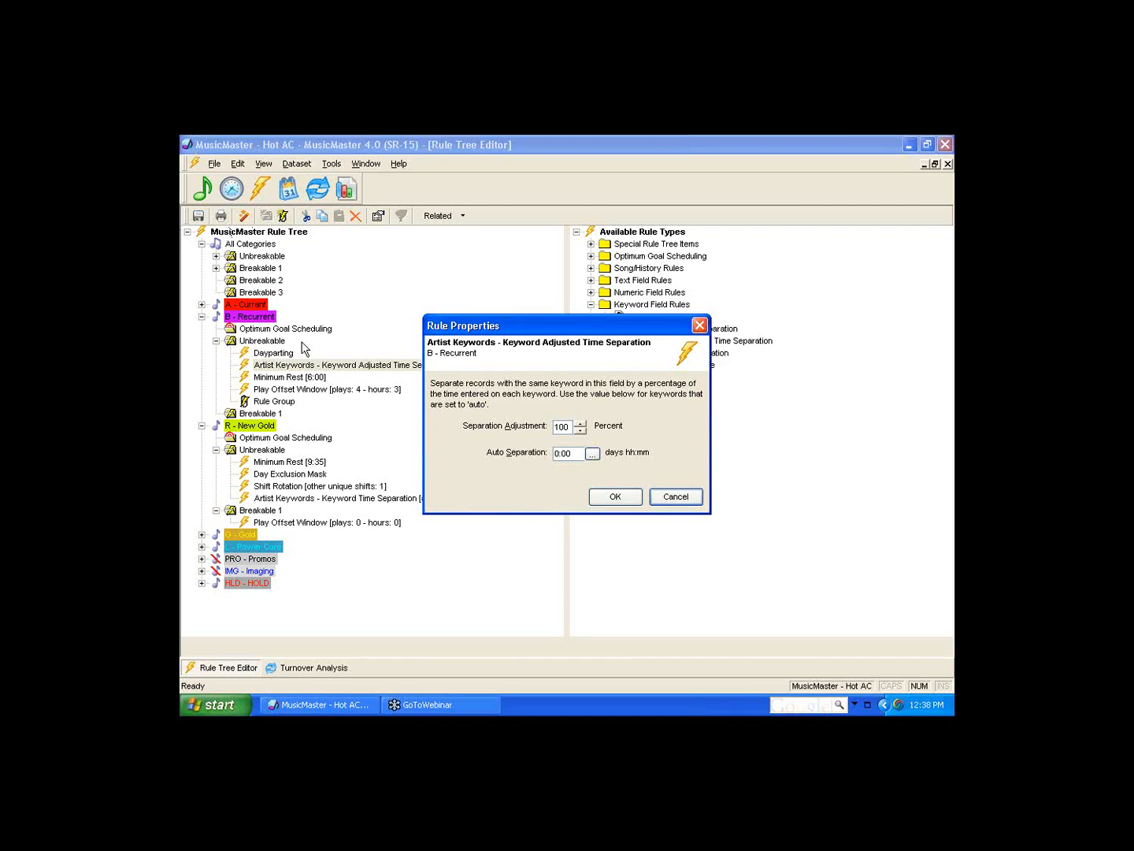
{"action": "left_click", "coordinate": [592, 455]}
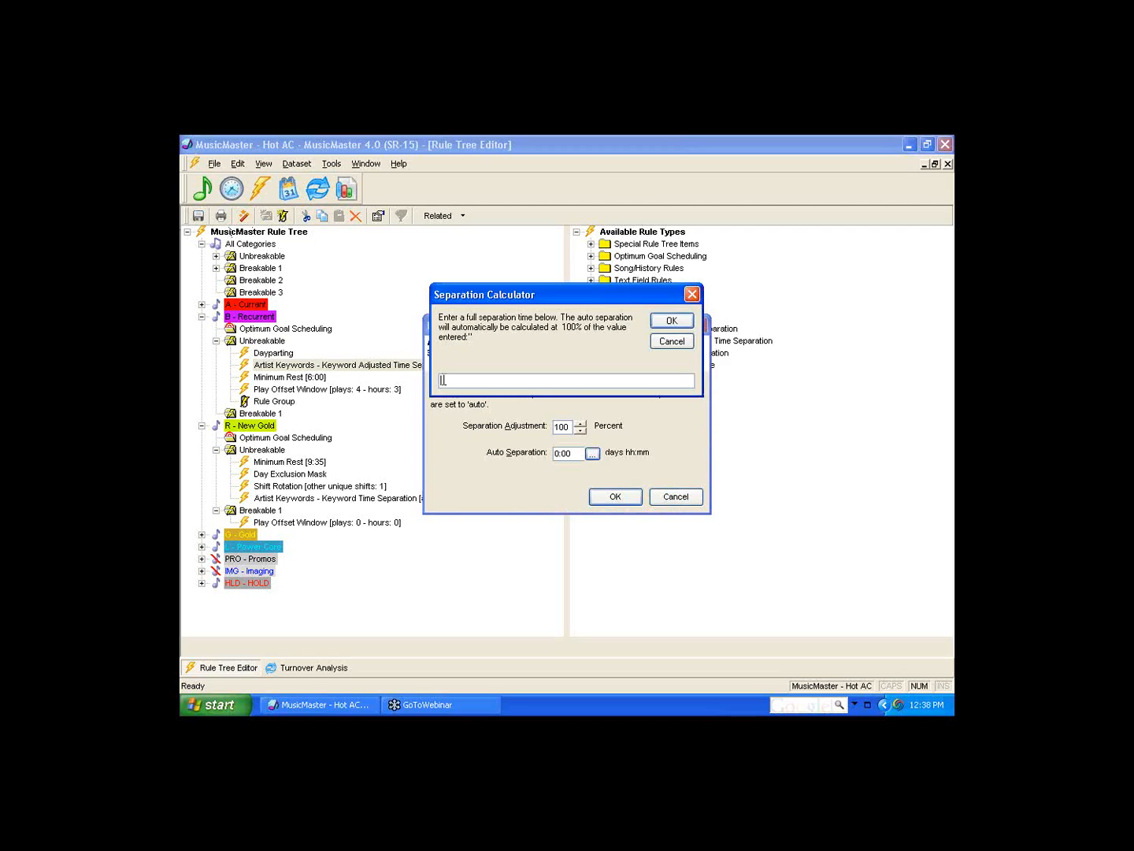
{"action": "left_click", "coordinate": [672, 341]}
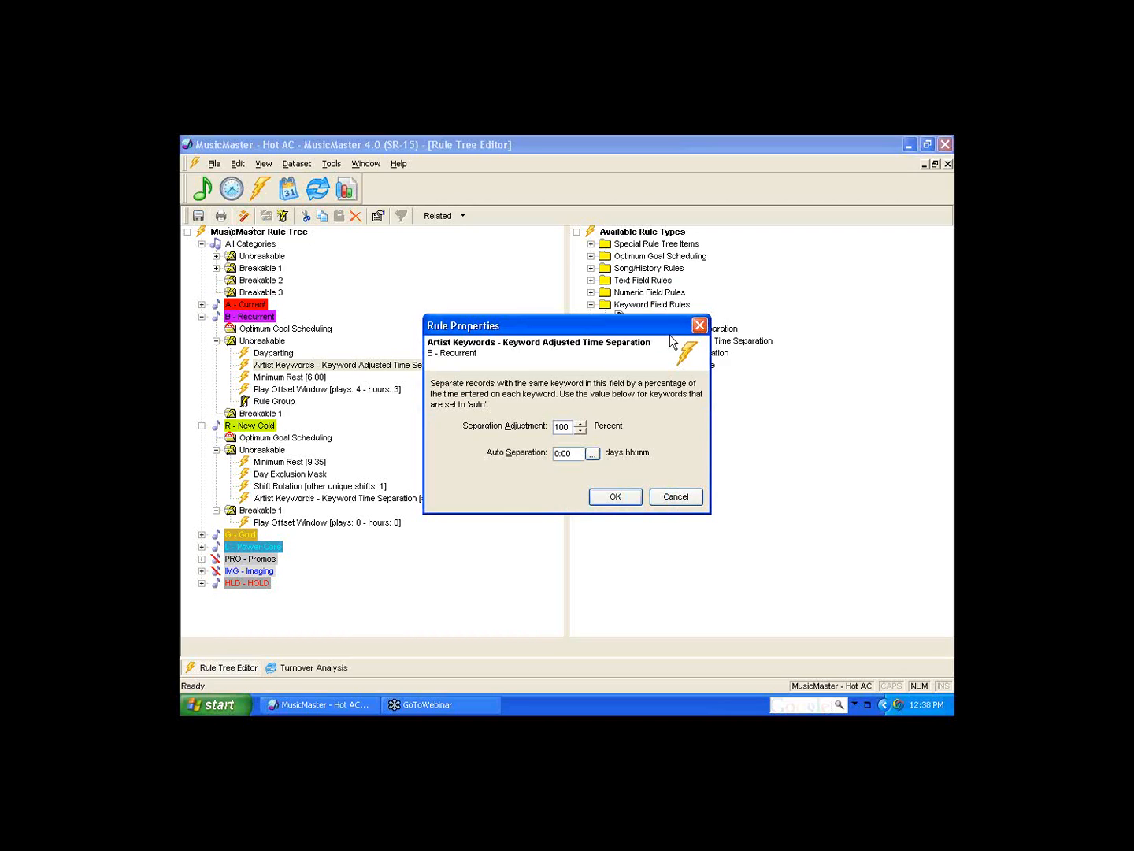
{"action": "type", "text": "60"}
{"action": "left_click", "coordinate": [593, 454]}
{"action": "type", "text": "1:20"}
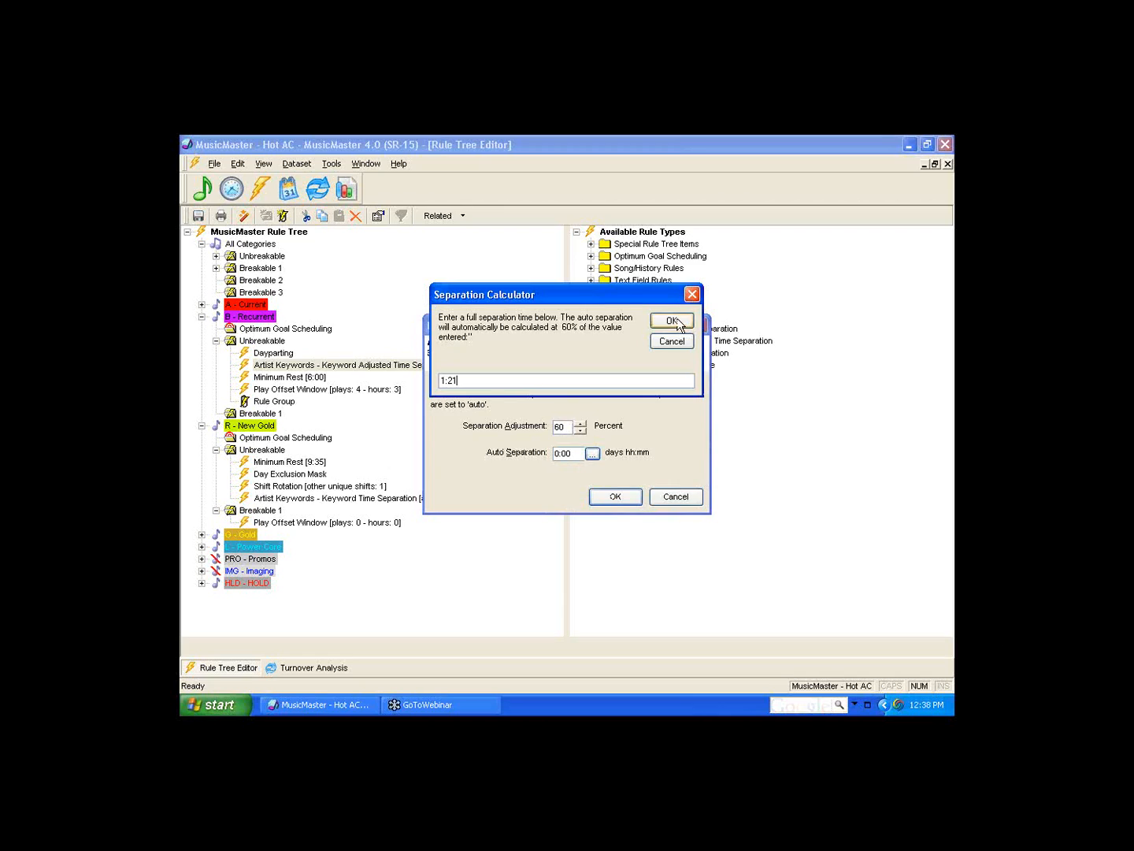
{"action": "left_click", "coordinate": [679, 322]}
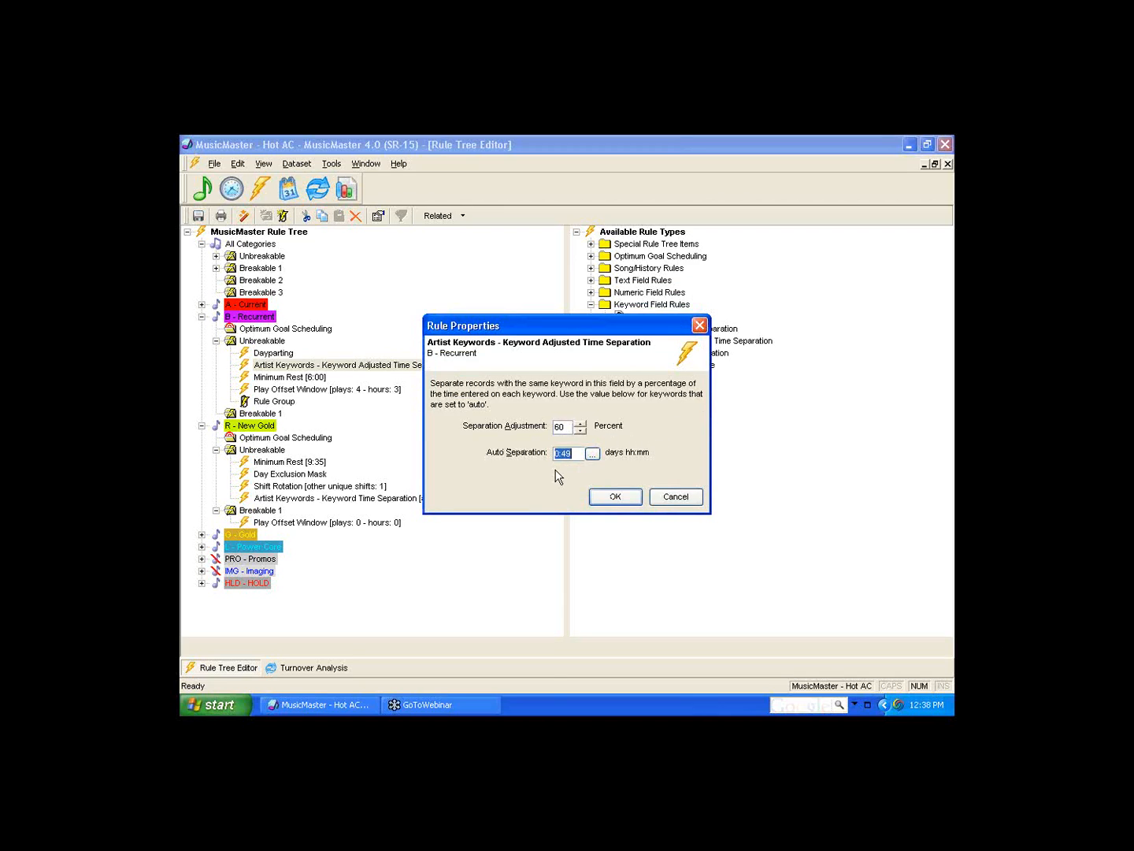
{"action": "left_click", "coordinate": [617, 497]}
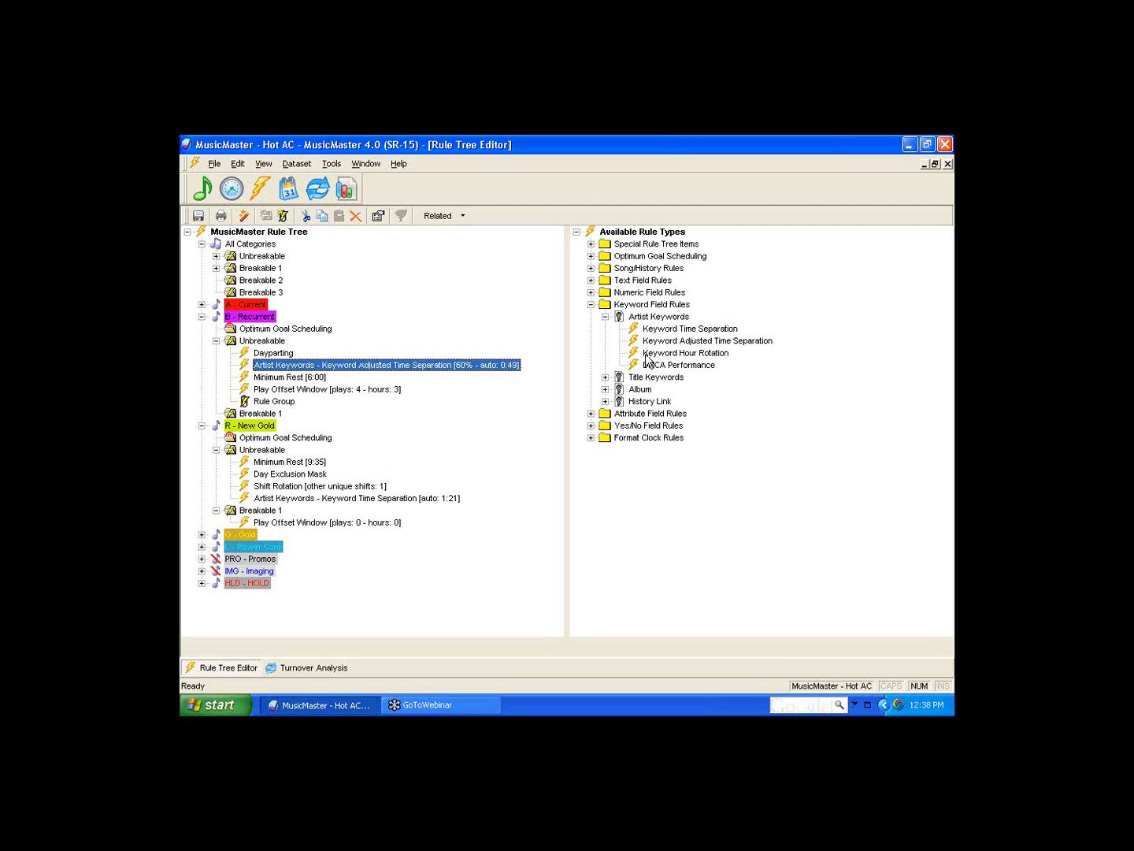
Add an Artist Keywords Keyword Time Separation rule to B - Recurrent's Unbreakable folder with an auto separation of 0:49
{"action": "left_click_drag", "start_coordinate": [655, 334], "coordinate": [366, 372]}
{"action": "type", "text": "49"}
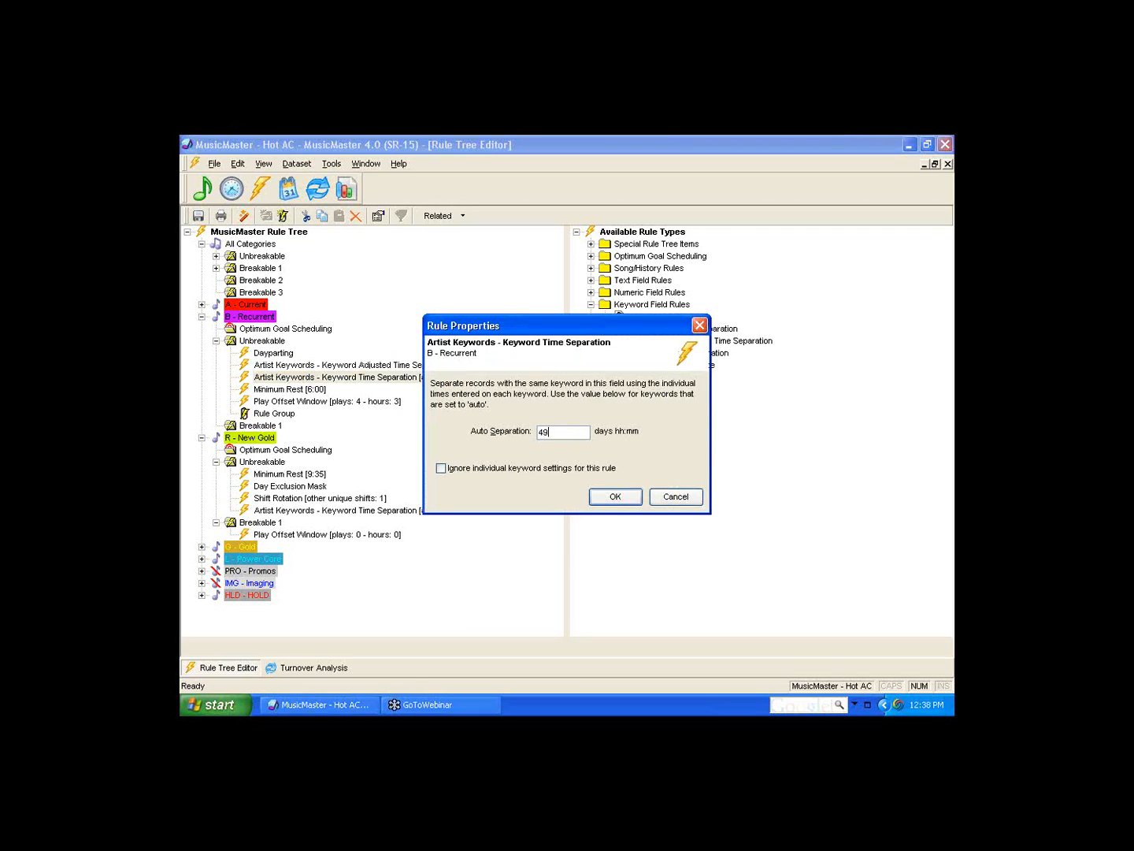
{"action": "type", "text": "49"}
{"action": "left_click", "coordinate": [615, 496]}
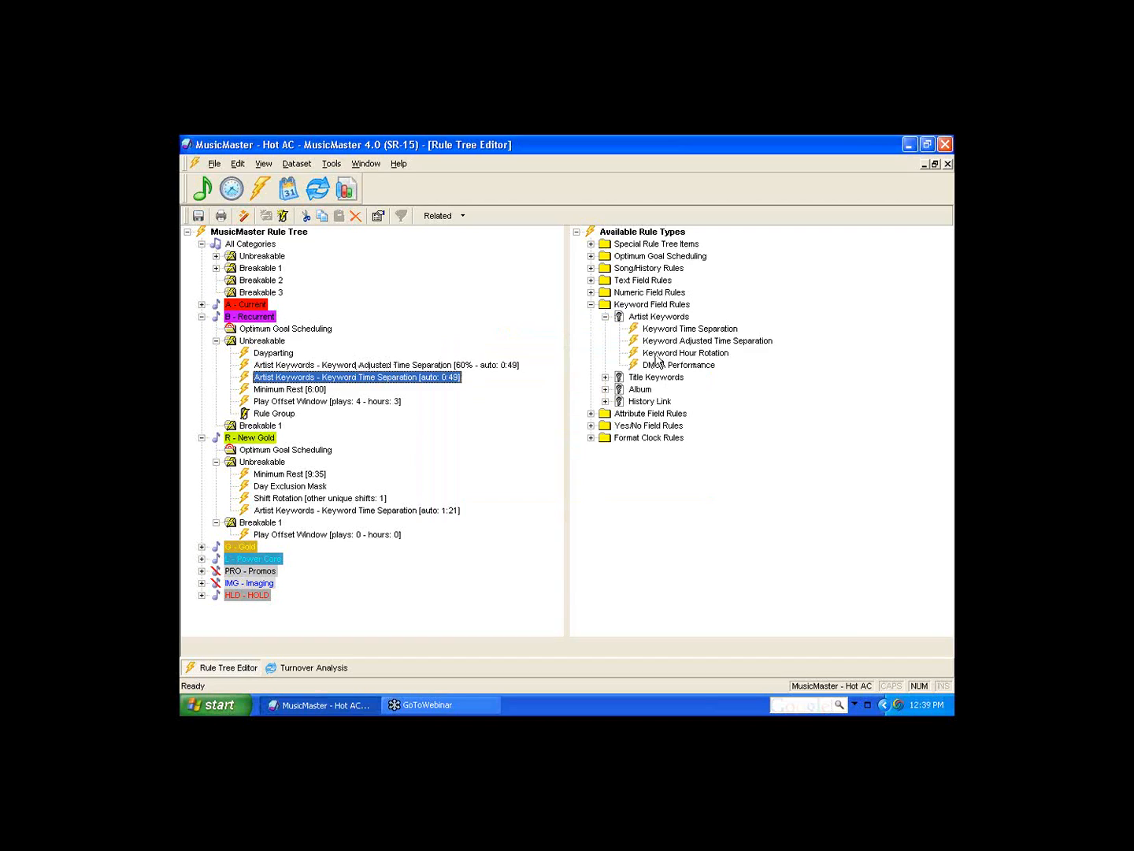
Add an Artist Keywords Keyword Hour Rotation rule to B - Recurrent's Unbreakable folder, trying its days, hours and past-days options and discarding those settings
{"action": "left_click_drag", "start_coordinate": [660, 354], "coordinate": [267, 353]}
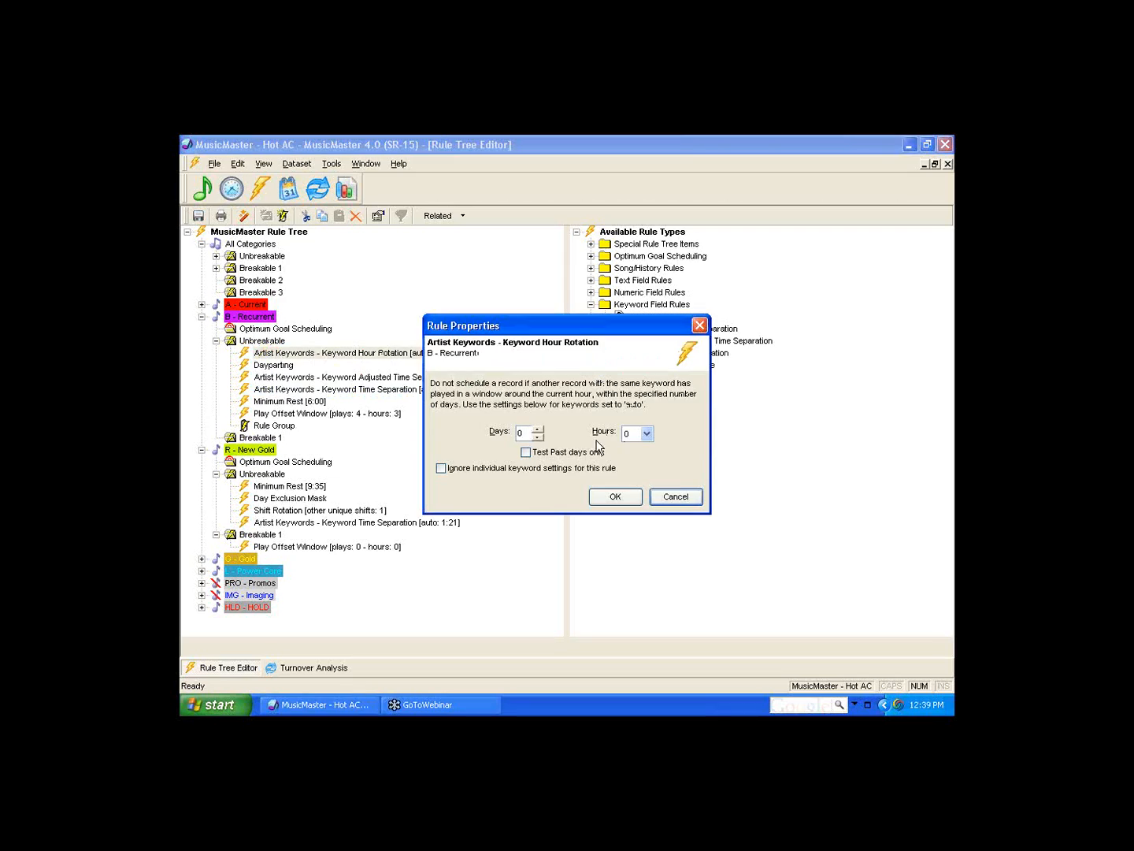
{"action": "left_click", "coordinate": [539, 430]}
{"action": "left_click", "coordinate": [646, 433]}
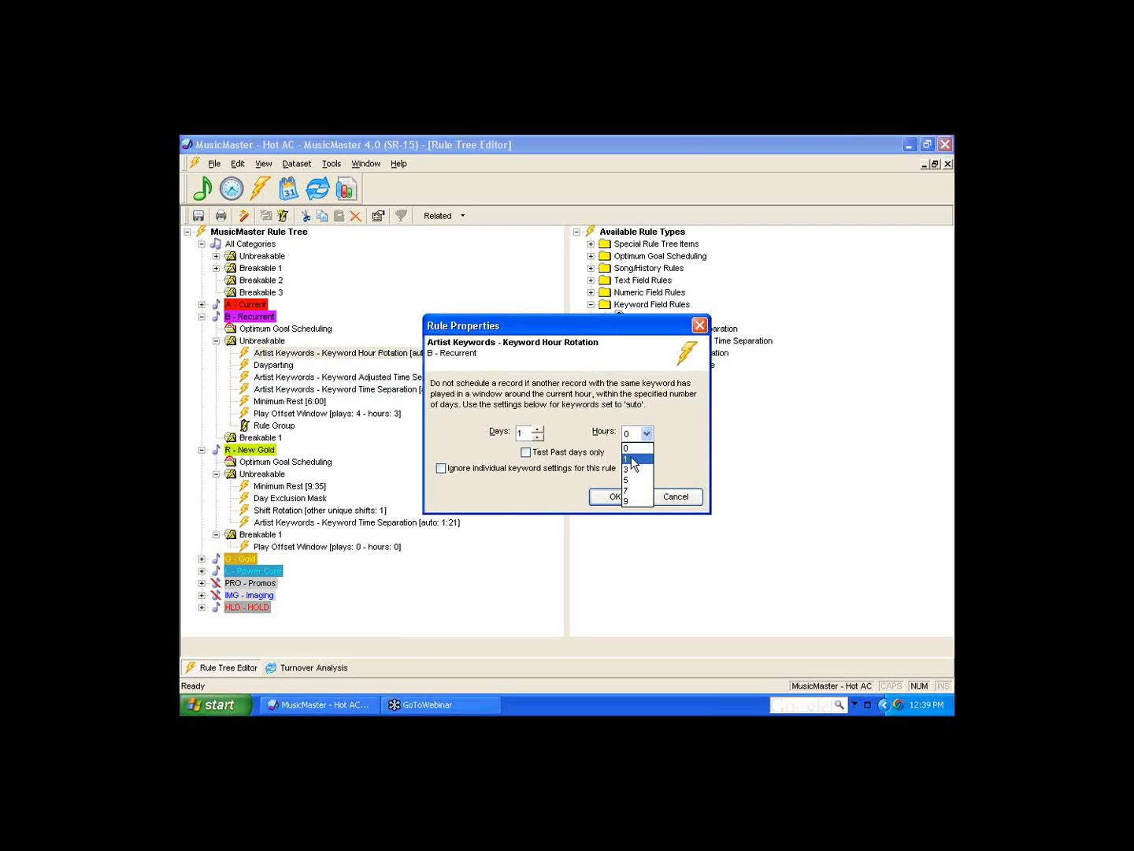
{"action": "left_click", "coordinate": [631, 456]}
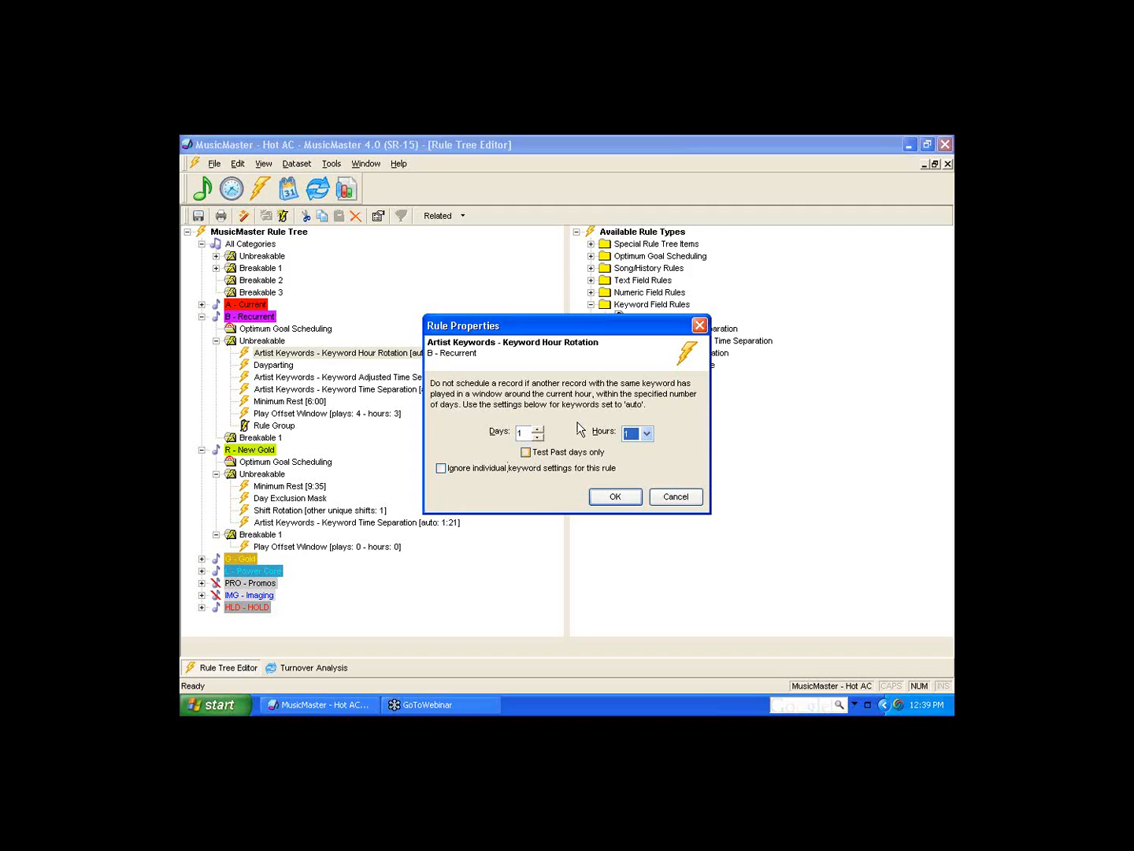
{"action": "left_click", "coordinate": [539, 429]}
{"action": "left_click", "coordinate": [647, 434]}
{"action": "left_click", "coordinate": [626, 492]}
{"action": "left_click", "coordinate": [526, 453]}
{"action": "left_click", "coordinate": [671, 497]}
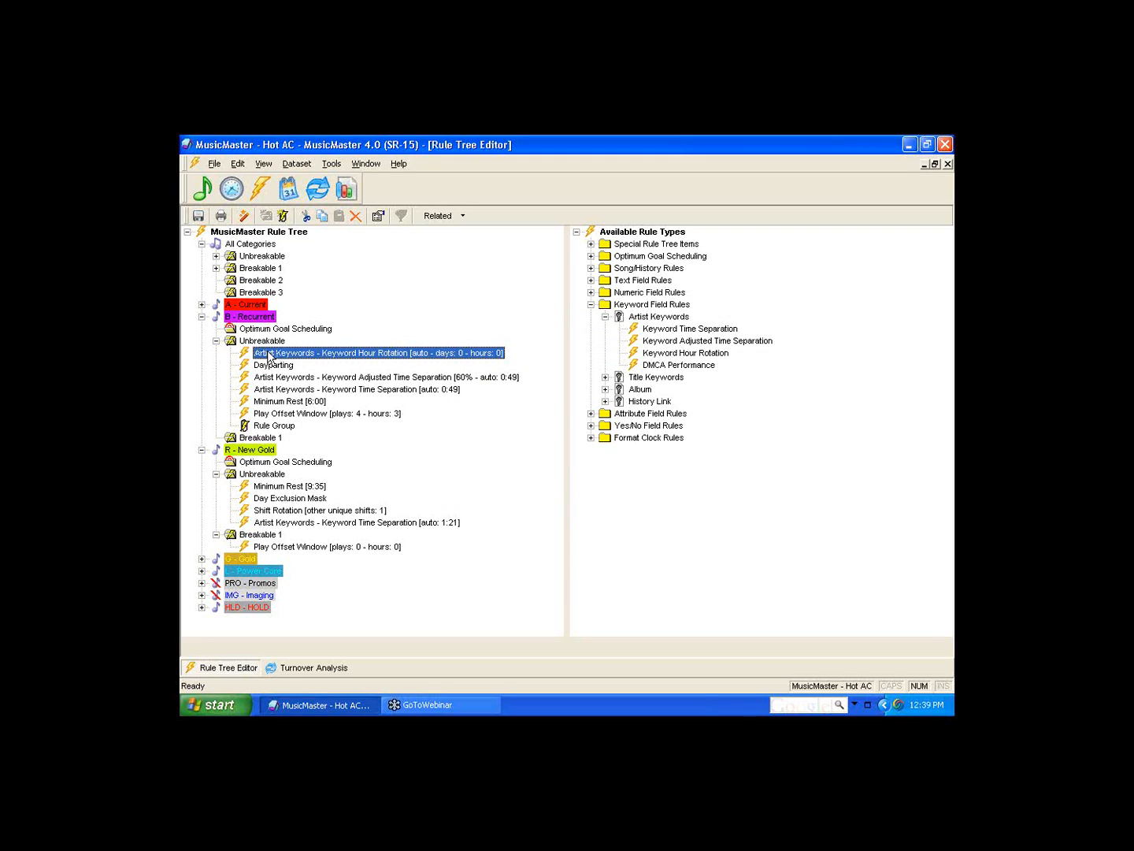
Examine the individual separation and hour rotation settings of the Artist Keywords in the Keyword Editor and close it
{"action": "left_click", "coordinate": [464, 216]}
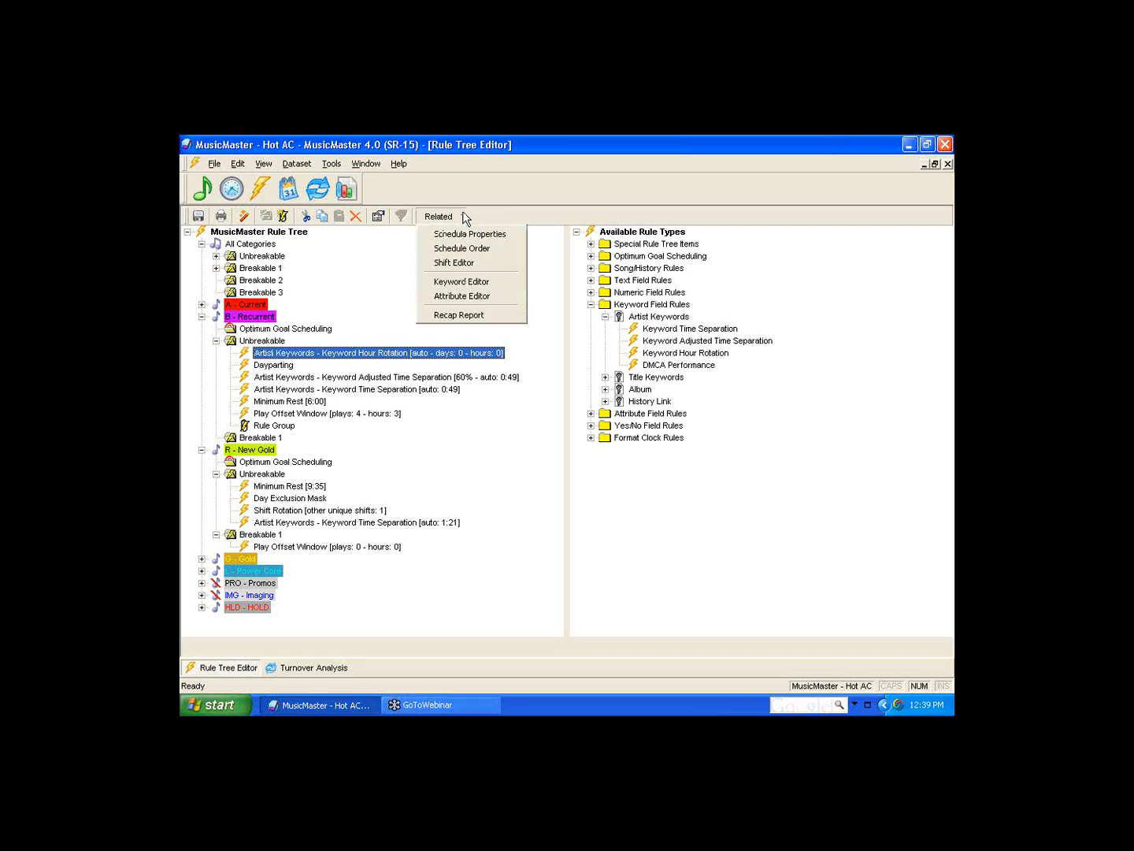
{"action": "left_click", "coordinate": [462, 281]}
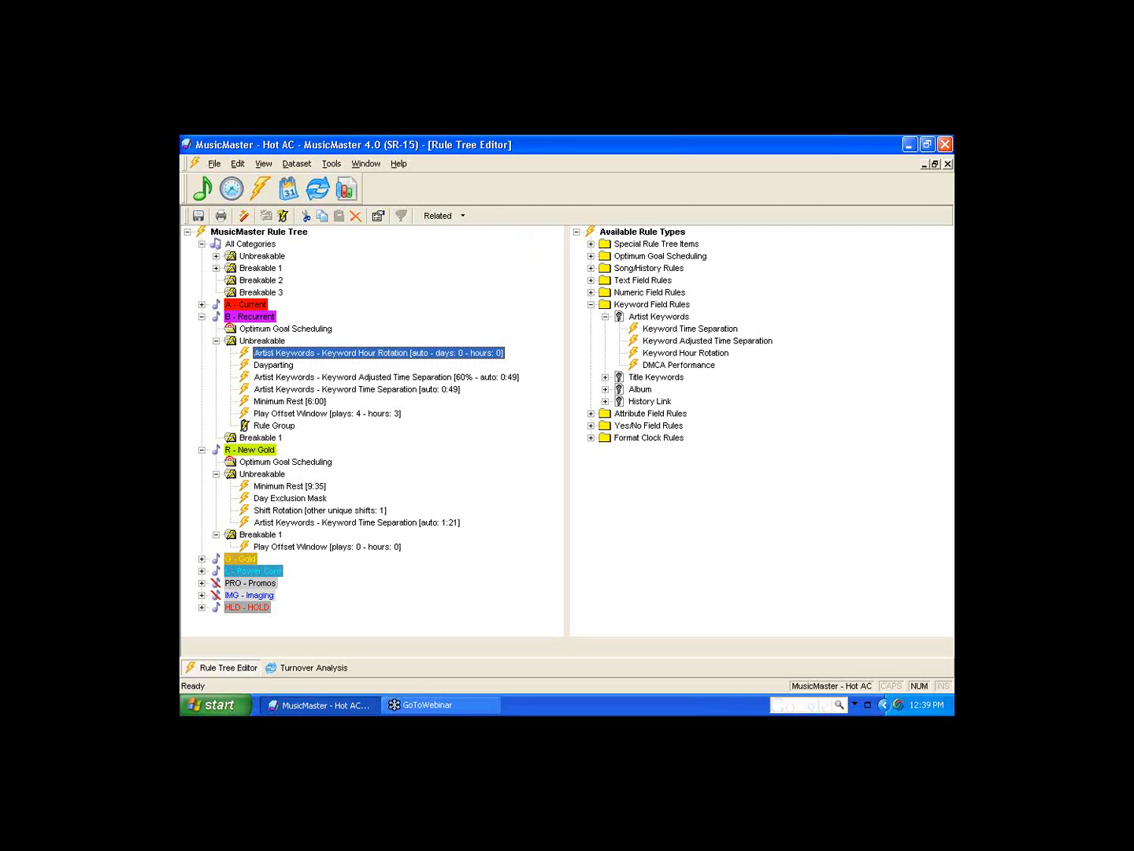
{"action": "left_click", "coordinate": [491, 248]}
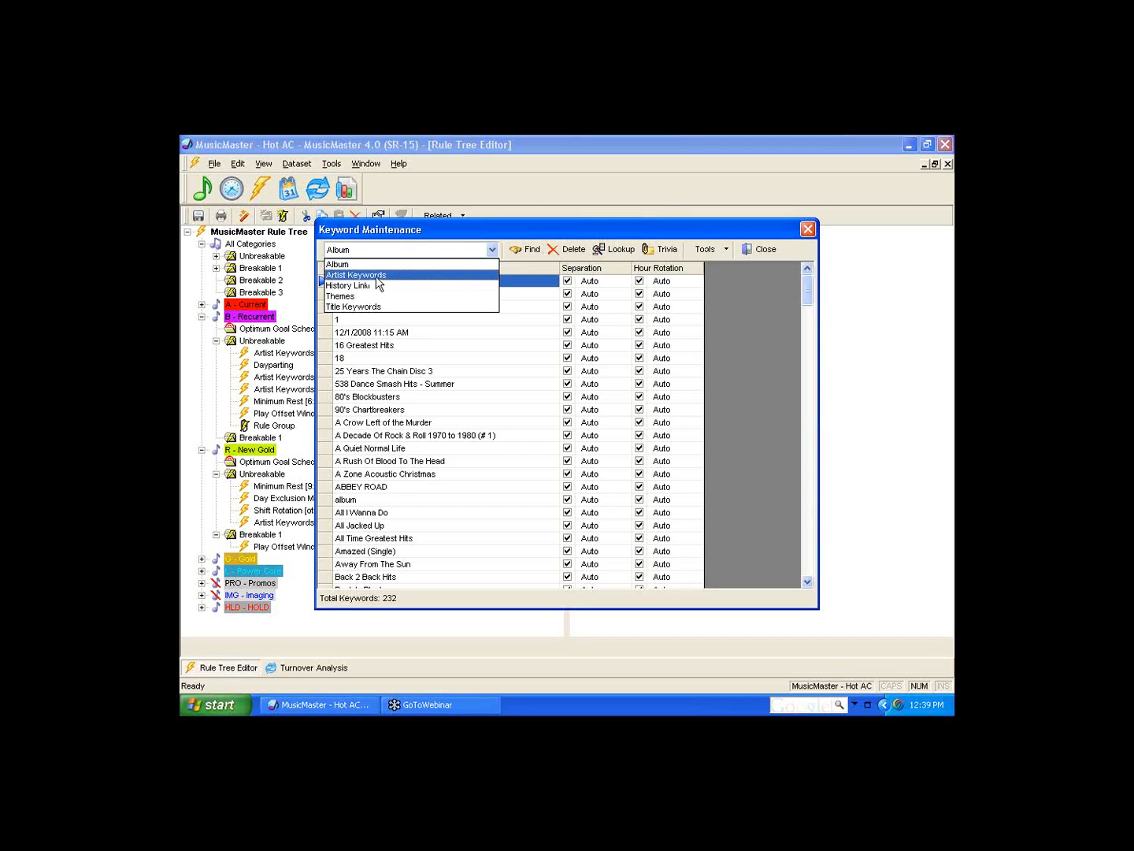
{"action": "left_click", "coordinate": [376, 276]}
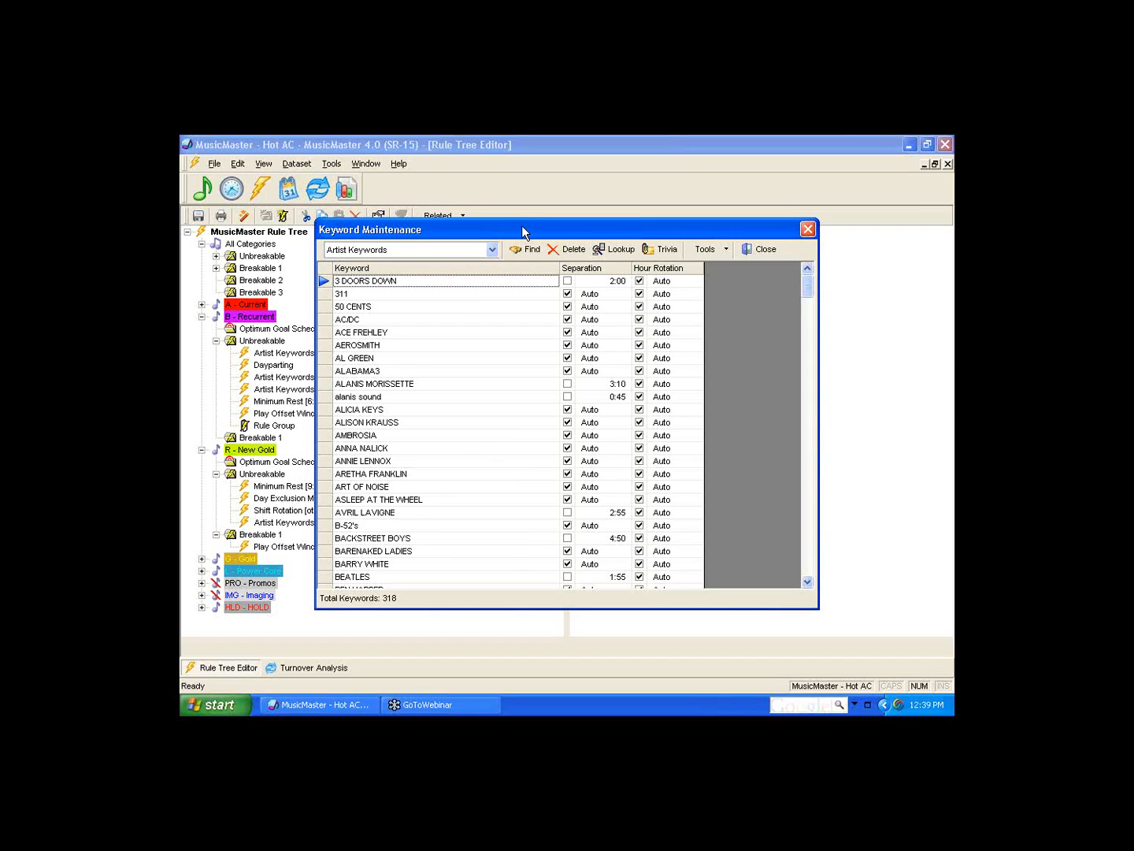
{"action": "left_click_drag", "start_coordinate": [636, 237], "coordinate": [748, 242]}
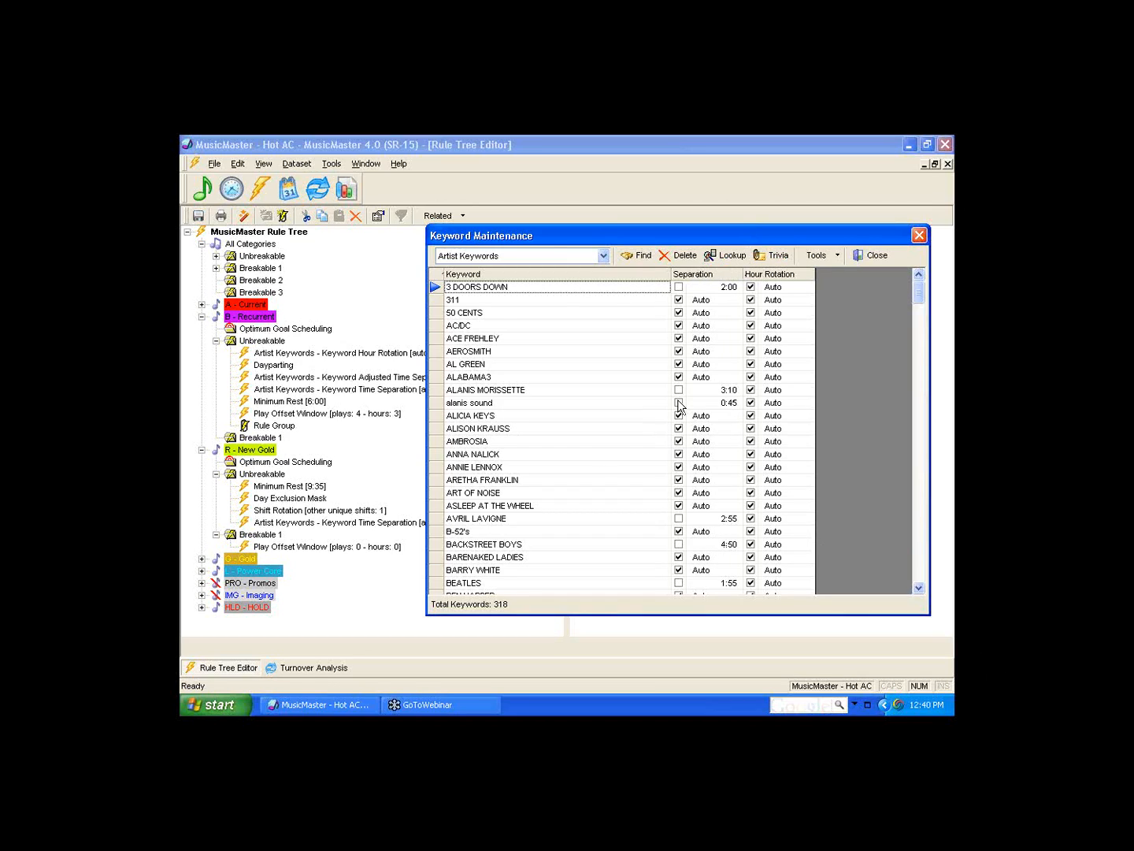
{"action": "left_click", "coordinate": [878, 258]}
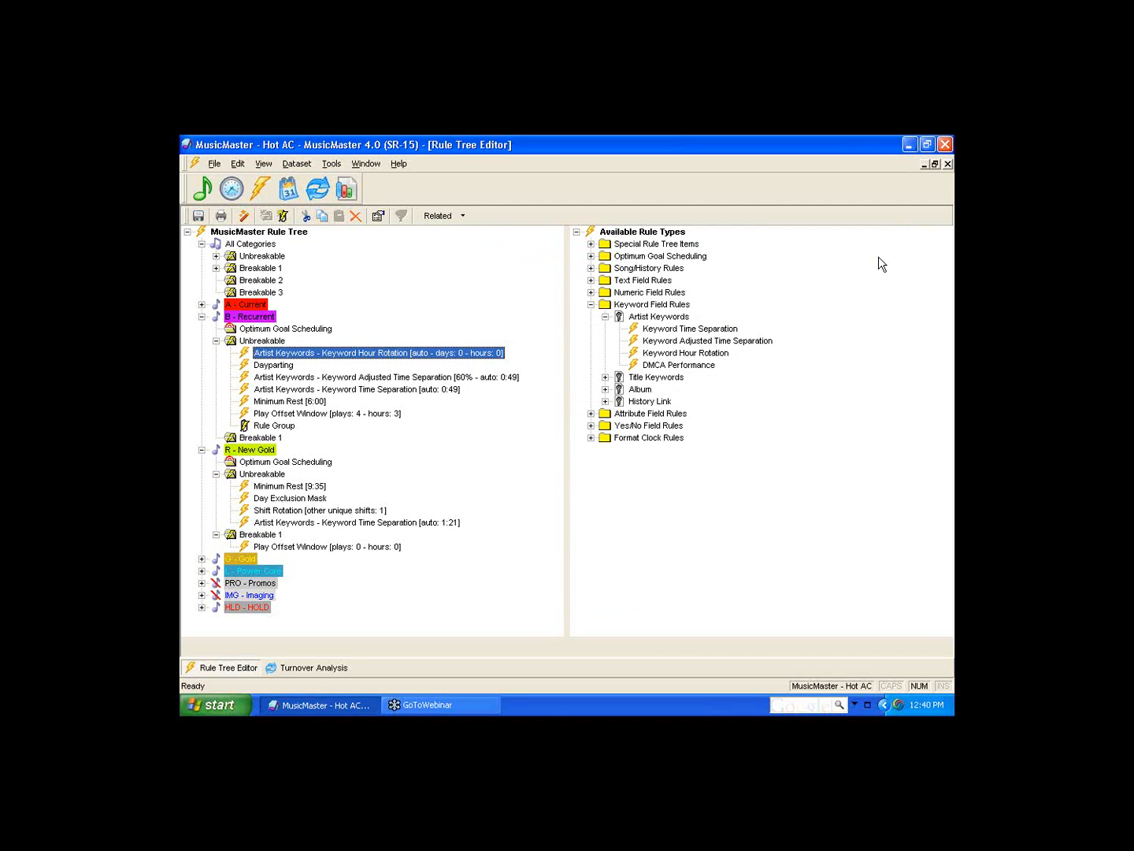
Look through the Title Keywords rule types, expand Attribute Field Rules and collapse all the open categories in the rule tree
{"action": "double_click", "coordinate": [652, 379]}
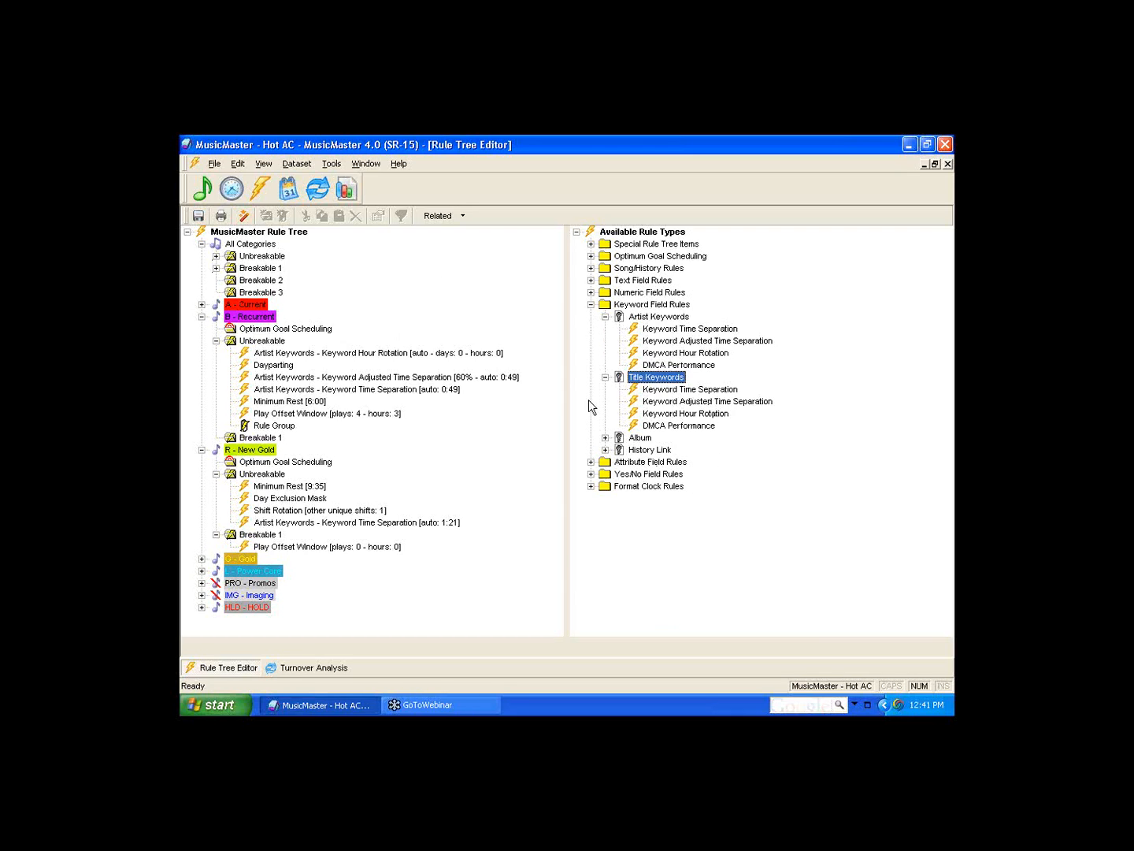
{"action": "left_click", "coordinate": [591, 305]}
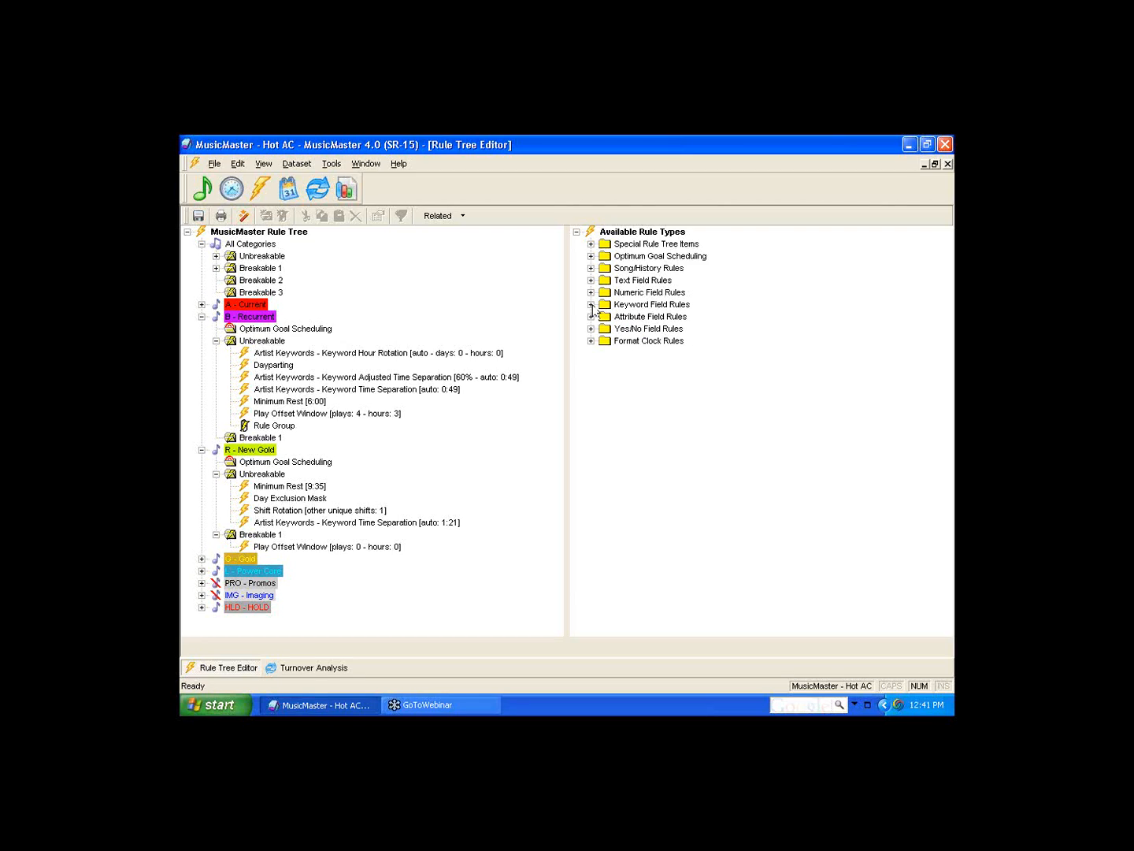
{"action": "double_click", "coordinate": [631, 318]}
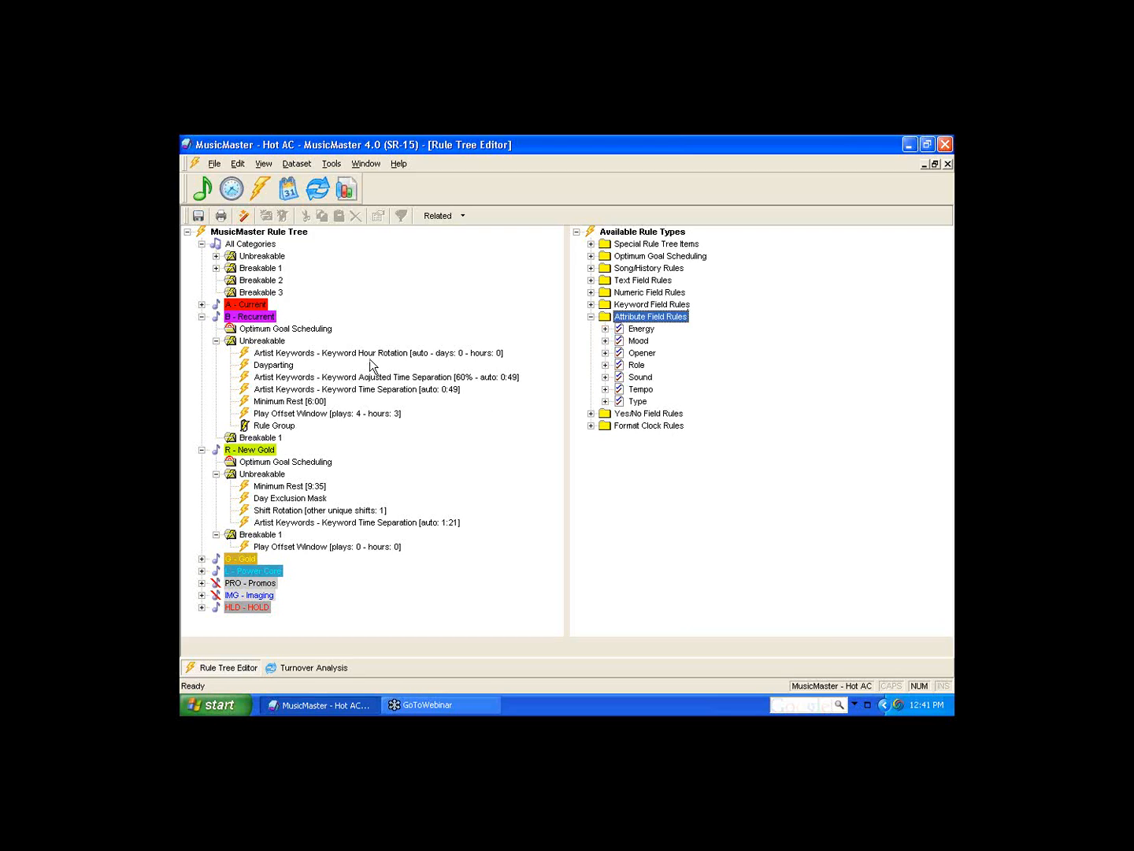
{"action": "left_click", "coordinate": [201, 243]}
{"action": "left_click", "coordinate": [202, 268]}
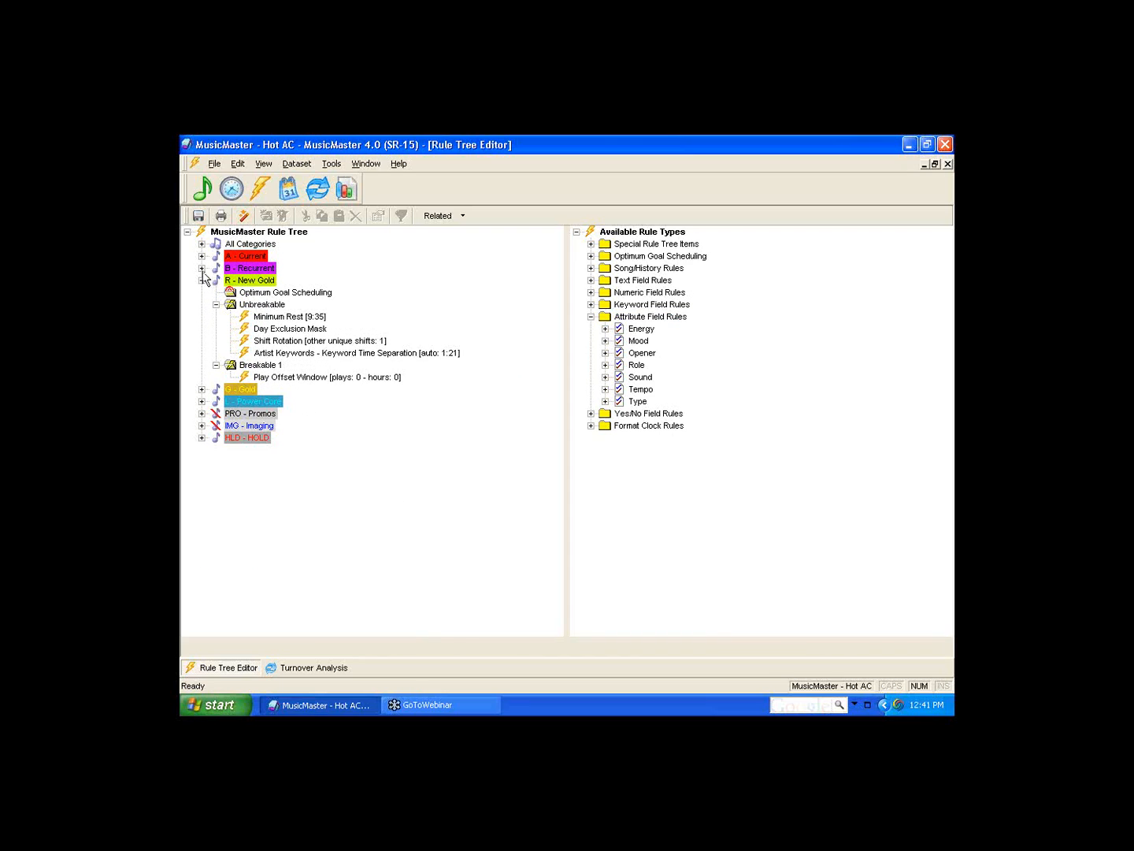
{"action": "left_click", "coordinate": [202, 281]}
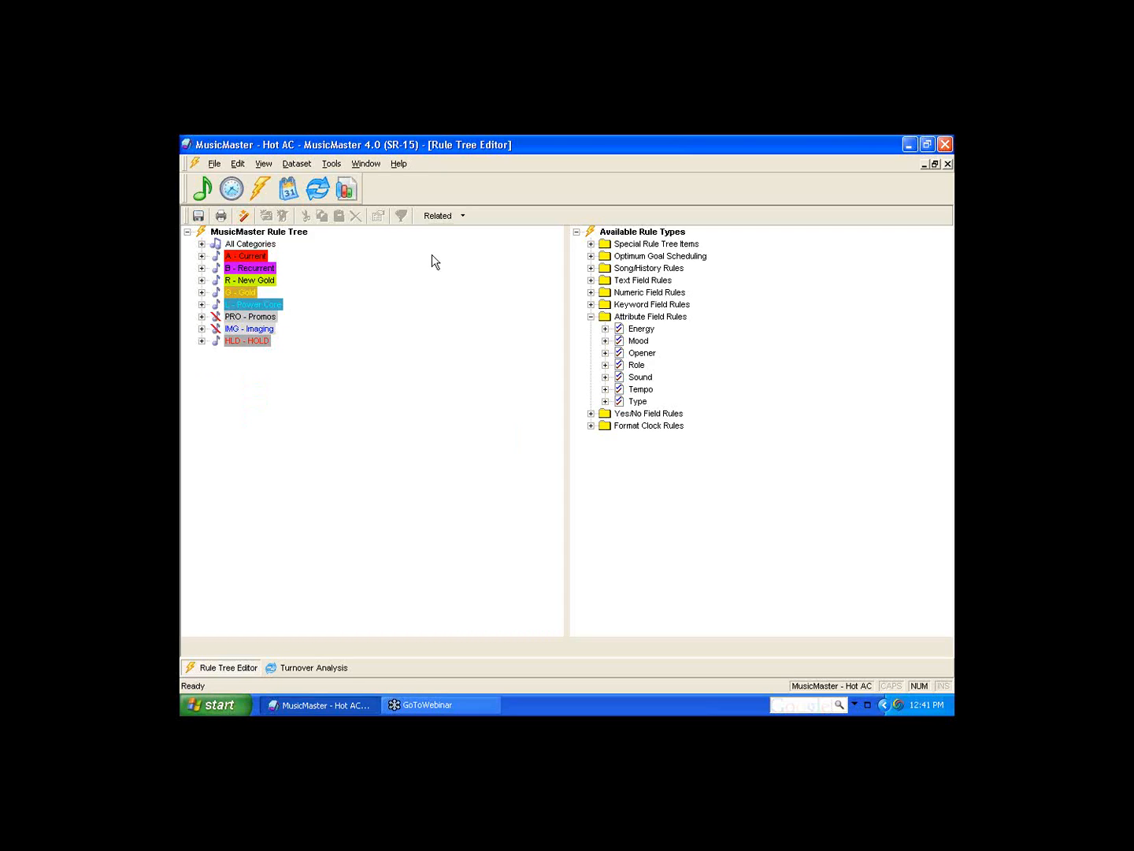
Expand the Energy attribute's available rule types and the Breakable 1 folder under All Categories
{"action": "left_click", "coordinate": [463, 218]}
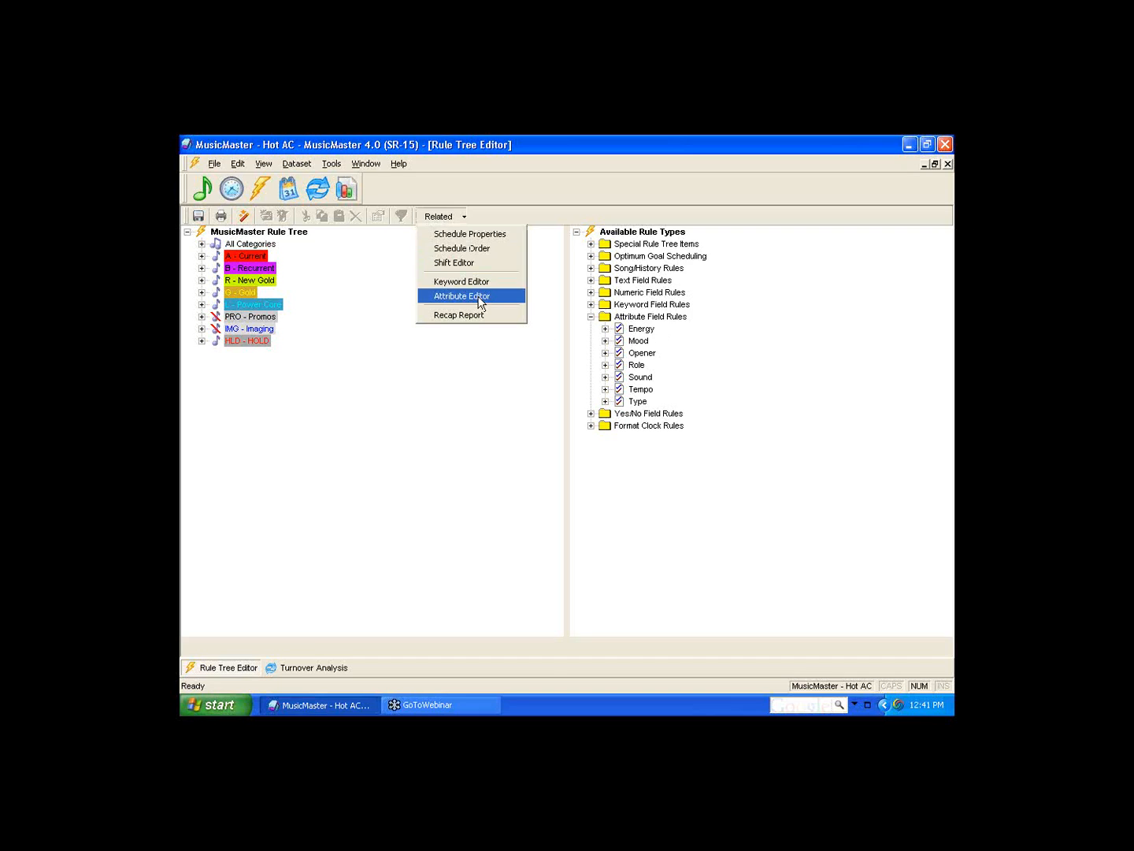
{"action": "left_click", "coordinate": [646, 334]}
{"action": "left_click", "coordinate": [646, 334]}
{"action": "double_click", "coordinate": [646, 332]}
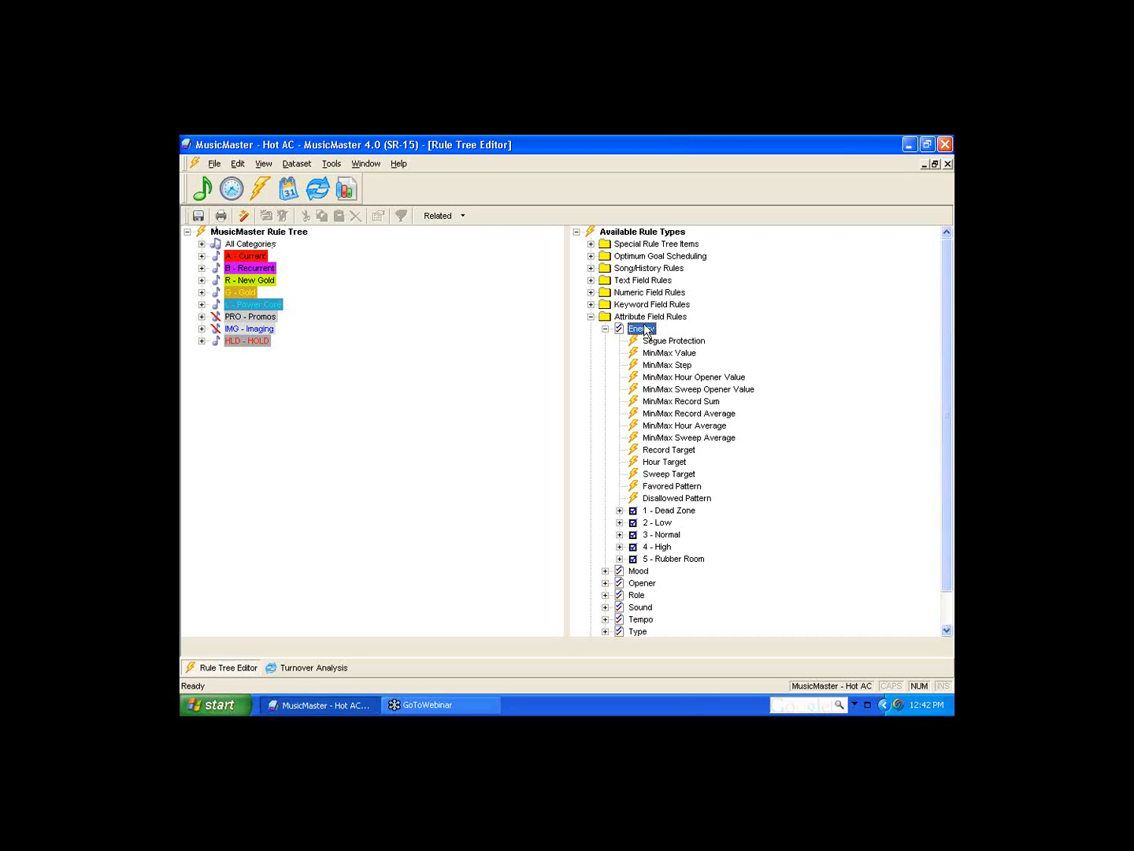
{"action": "left_click", "coordinate": [267, 246]}
{"action": "double_click", "coordinate": [267, 246]}
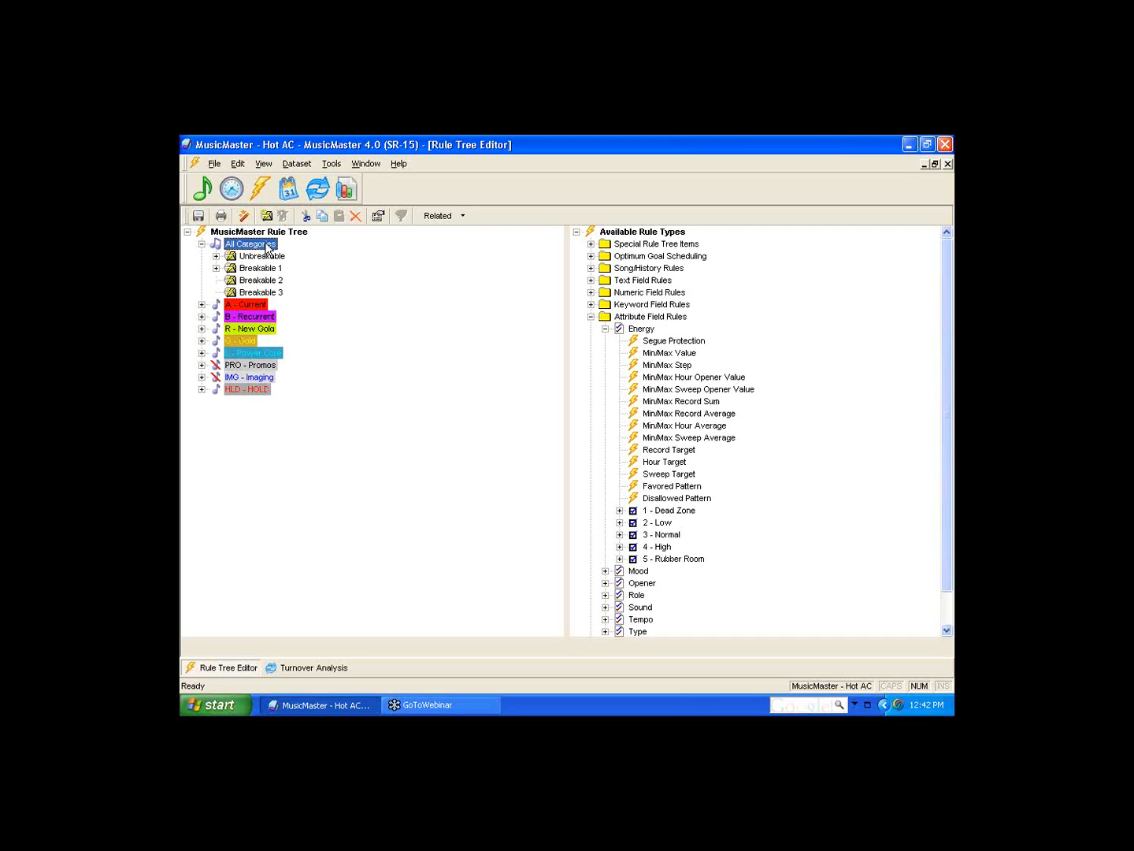
{"action": "double_click", "coordinate": [266, 270]}
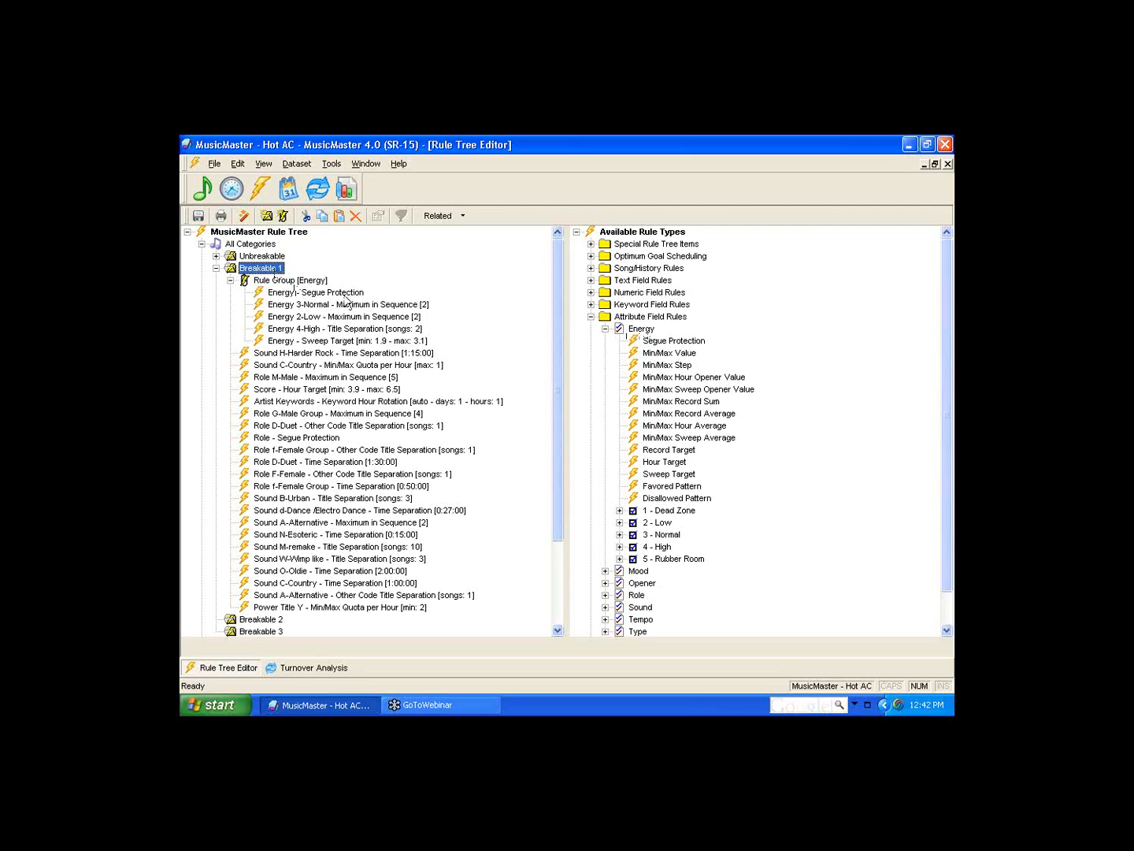
Examine the Energy Segue Protection rule's transition grid, ignored record types and rule cutoff options, keeping its settings
{"action": "double_click", "coordinate": [315, 294]}
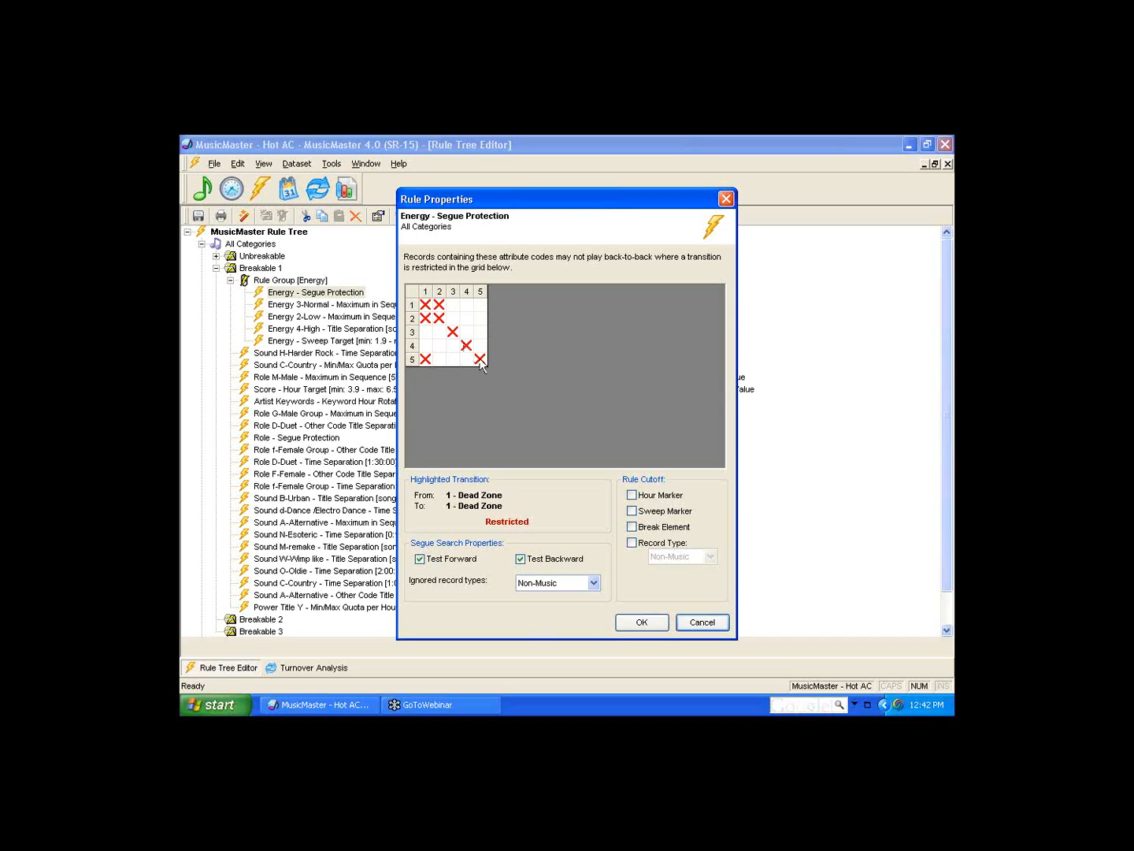
{"action": "left_click", "coordinate": [454, 334]}
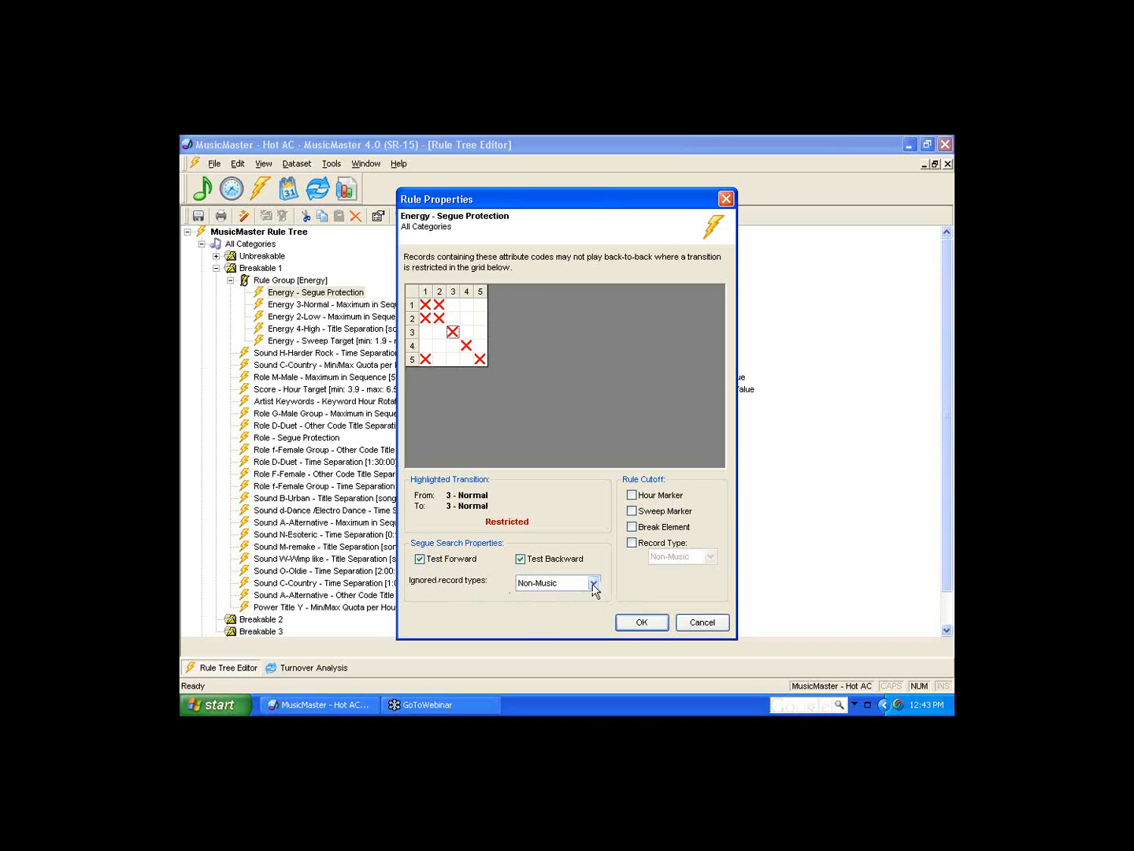
{"action": "left_click", "coordinate": [595, 587]}
{"action": "left_click", "coordinate": [592, 587]}
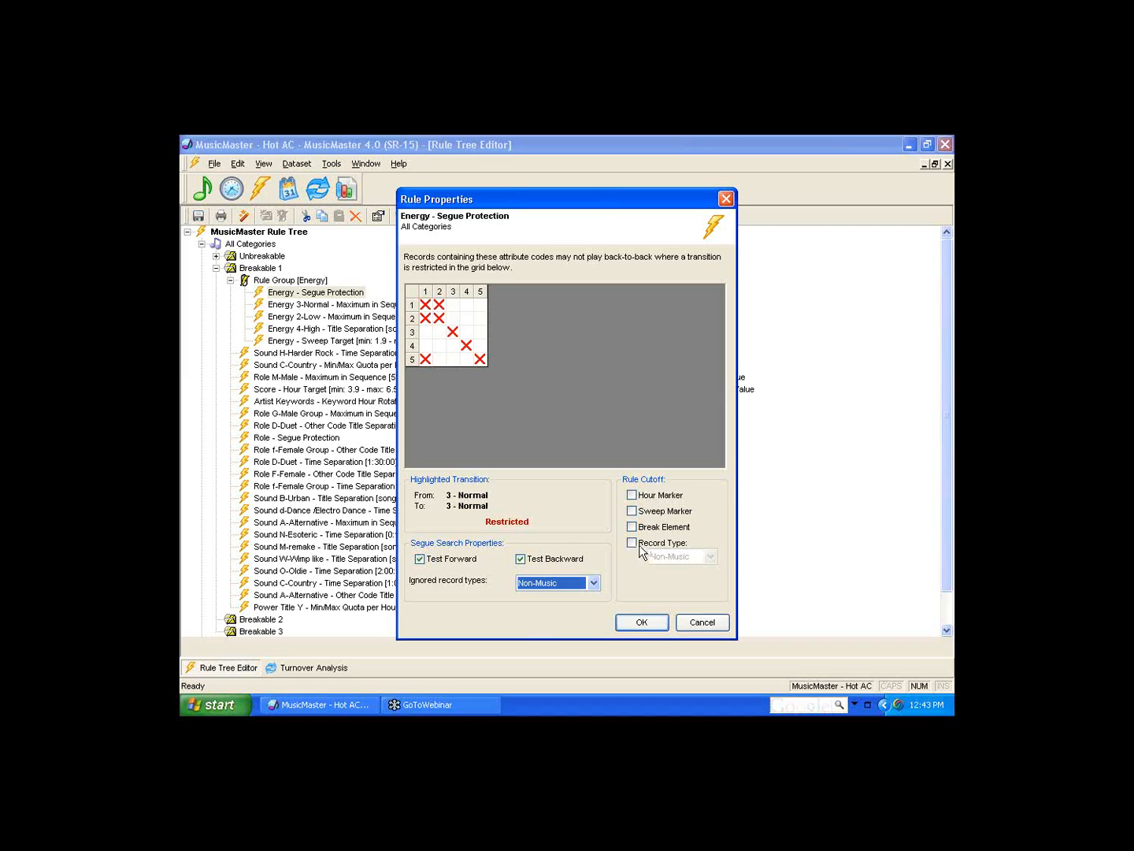
{"action": "left_click", "coordinate": [640, 544]}
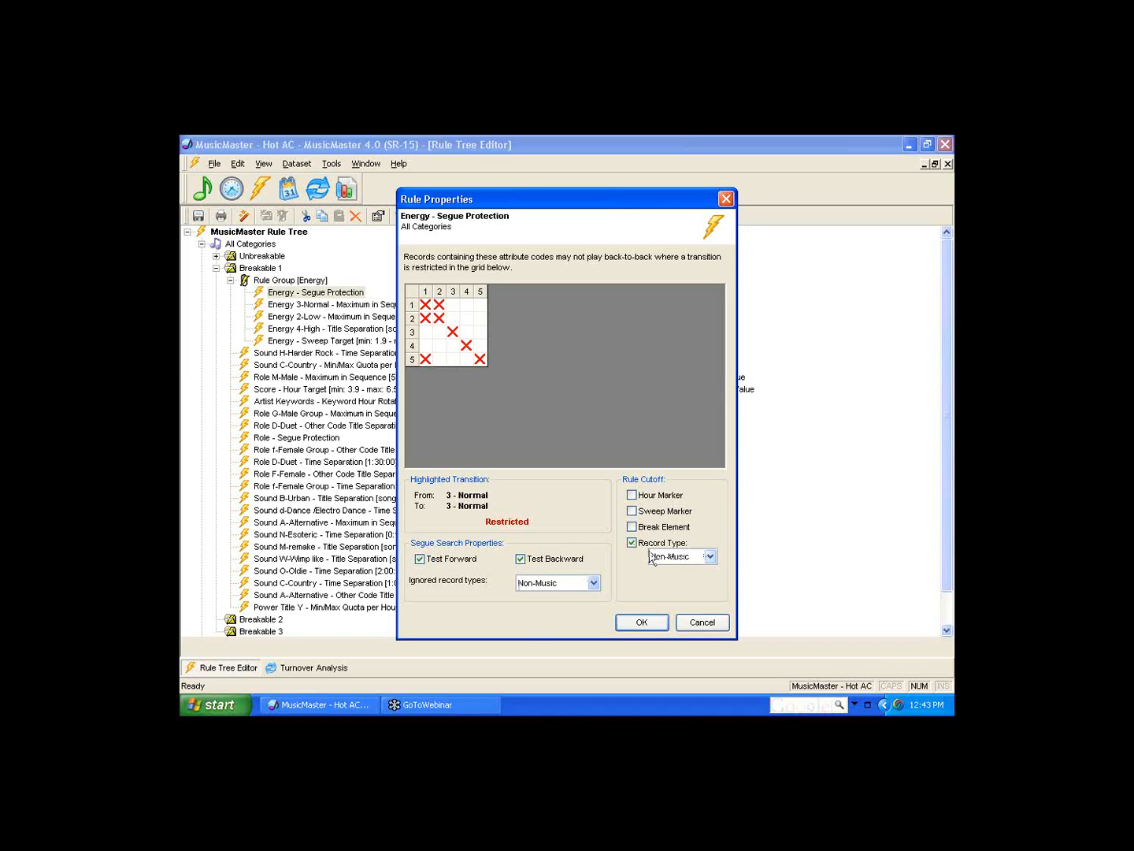
{"action": "left_click", "coordinate": [635, 545]}
{"action": "left_click", "coordinate": [467, 360]}
{"action": "left_click", "coordinate": [454, 359]}
{"action": "left_click", "coordinate": [440, 345]}
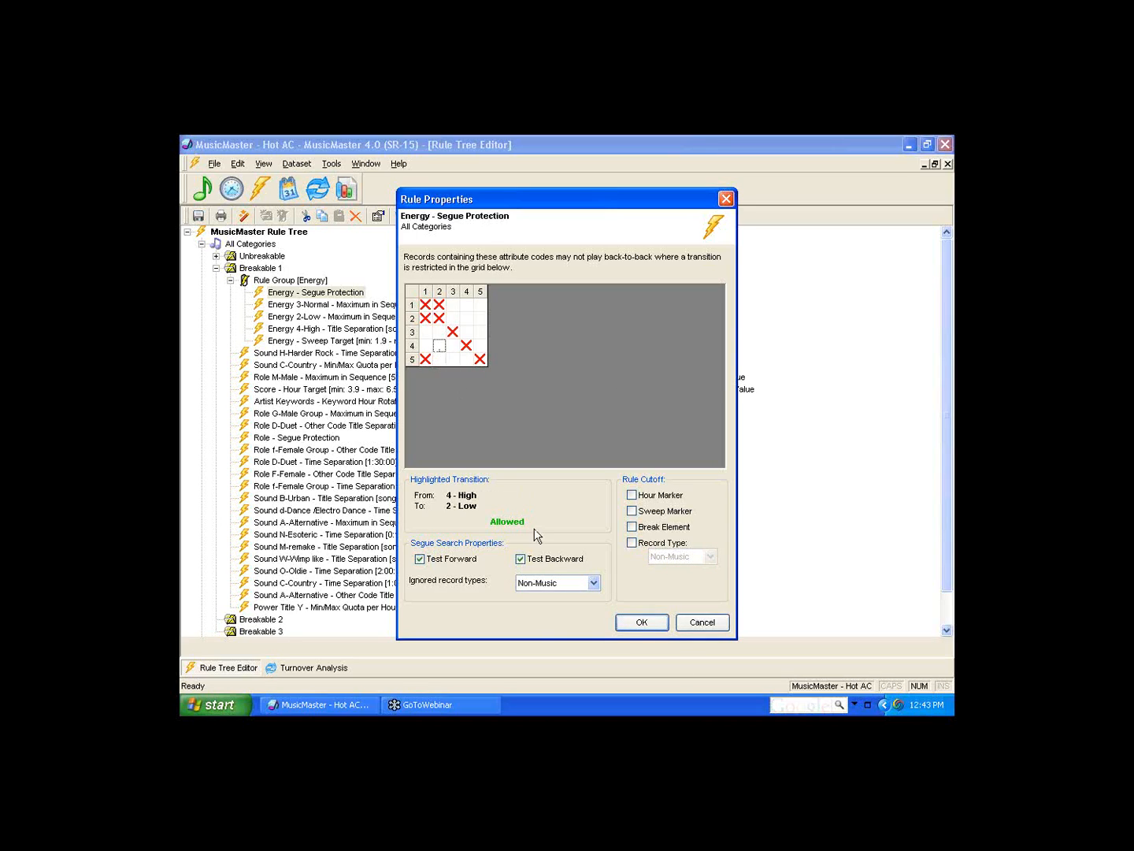
{"action": "left_click", "coordinate": [425, 346]}
{"action": "left_click", "coordinate": [644, 623]}
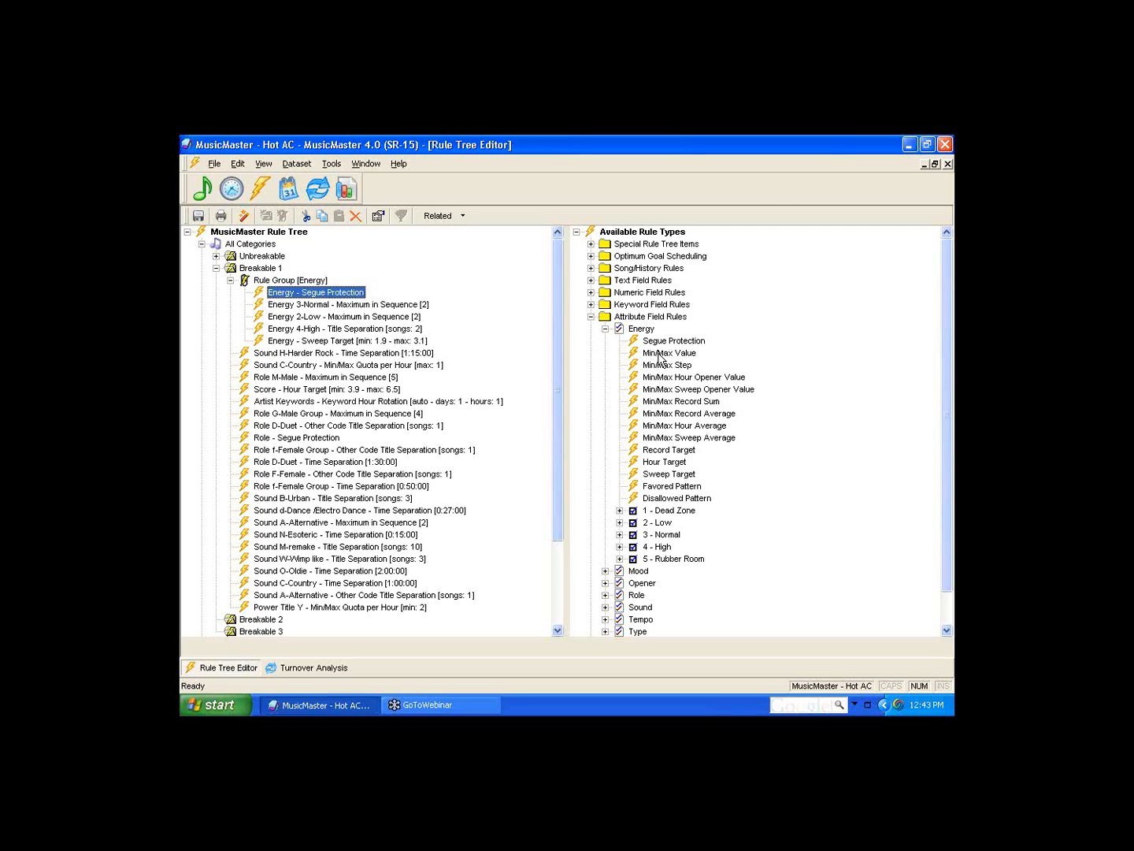
Add an Energy Min/Max Value rule to the Energy rule group in Breakable 1, trying its minimum and maximum and discarding those settings
{"action": "left_click_drag", "start_coordinate": [660, 359], "coordinate": [363, 317]}
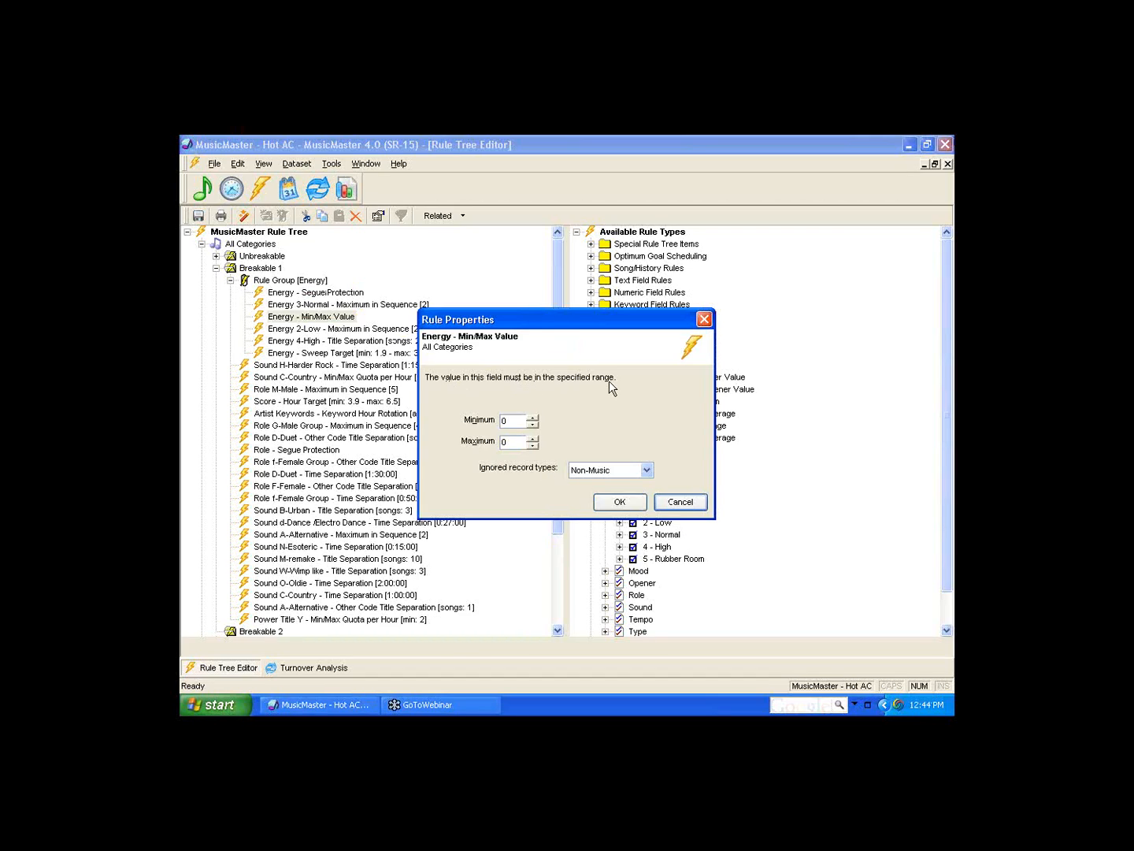
{"action": "left_click", "coordinate": [531, 419]}
{"action": "left_click", "coordinate": [531, 419]}
{"action": "left_click", "coordinate": [532, 420]}
{"action": "left_click", "coordinate": [533, 439]}
{"action": "left_click", "coordinate": [533, 439]}
{"action": "left_click", "coordinate": [533, 438]}
{"action": "left_click", "coordinate": [680, 502]}
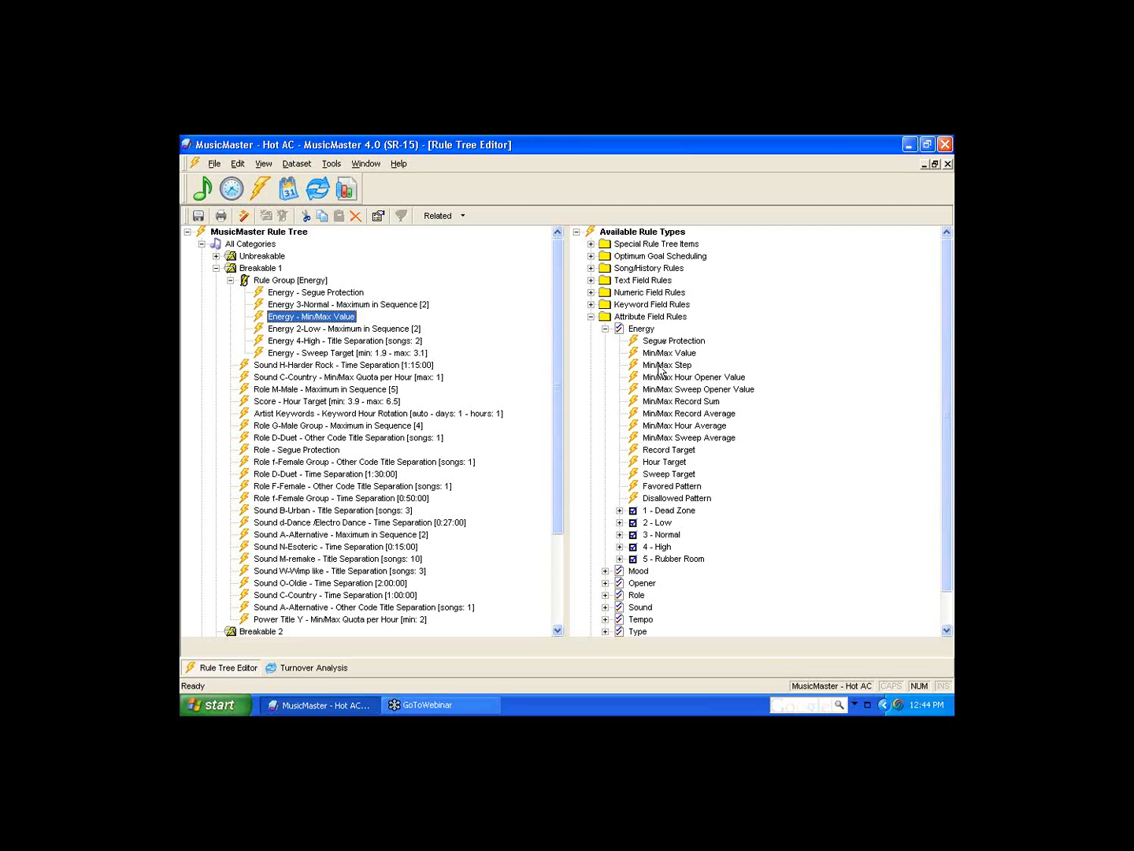
Add an Energy Min/Max Hour Opener Value rule to the Energy rule group, trying minimum 4 and maximum 5 and discarding those settings
{"action": "left_click", "coordinate": [659, 367]}
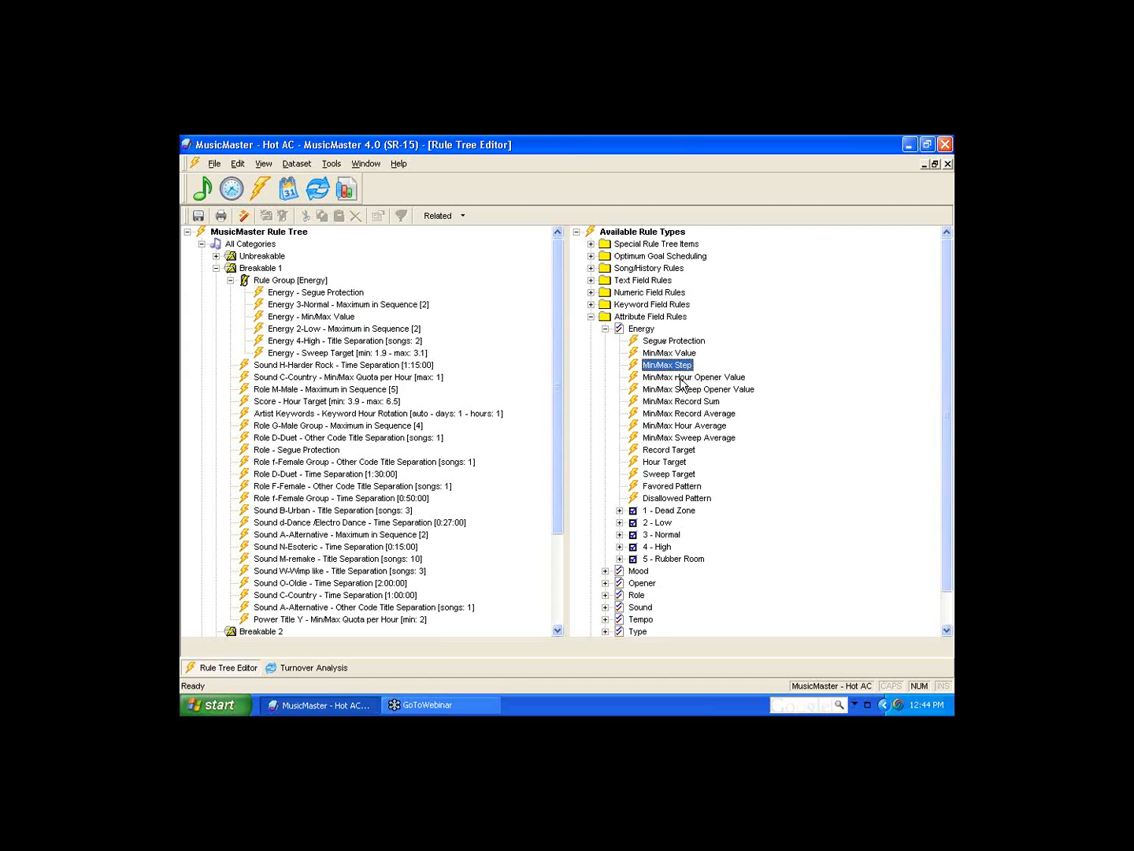
{"action": "left_click_drag", "start_coordinate": [682, 380], "coordinate": [337, 309]}
{"action": "type", "text": "4"}
{"action": "left_click", "coordinate": [535, 438]}
{"action": "left_click", "coordinate": [535, 438]}
{"action": "left_click", "coordinate": [535, 438]}
{"action": "left_click", "coordinate": [535, 438]}
{"action": "left_click", "coordinate": [535, 438]}
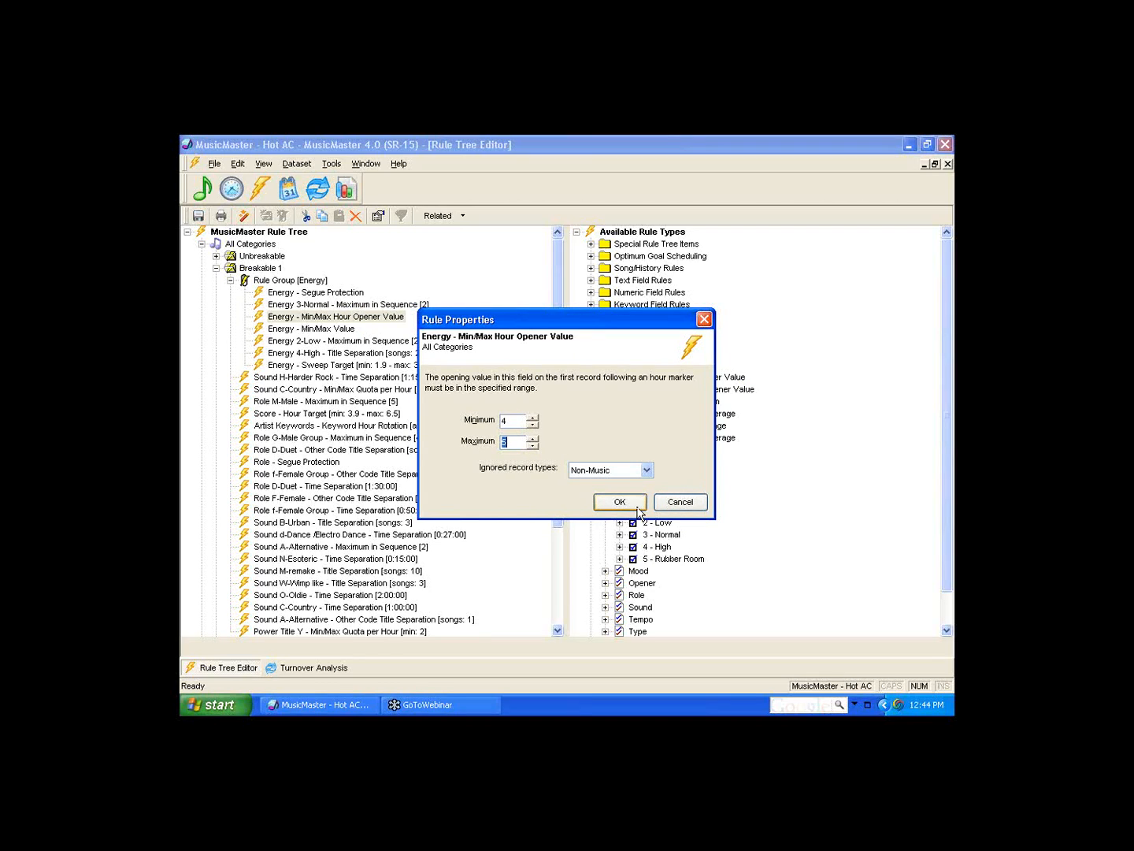
{"action": "left_click", "coordinate": [671, 506]}
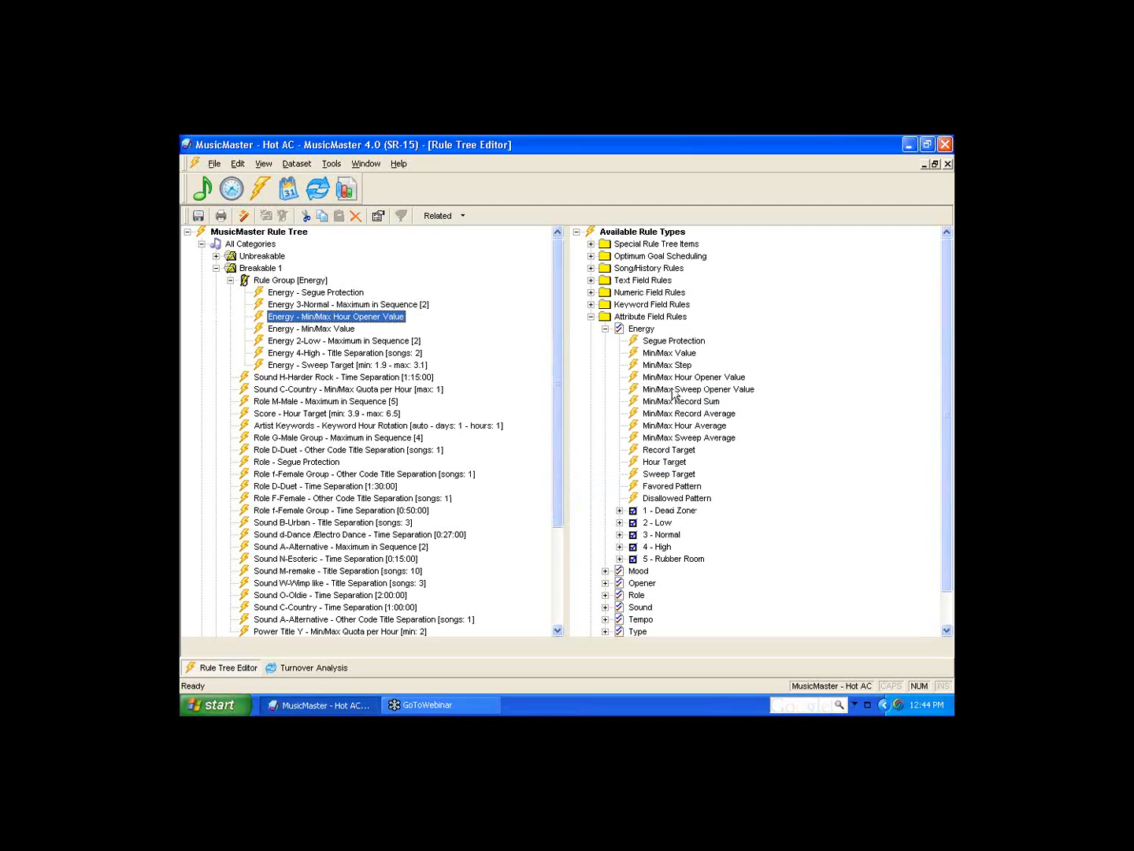
Add an Energy Min/Max Record Sum rule to the Energy rule group, trying minimum 5 and maximum 15 and discarding those settings
{"action": "left_click_drag", "start_coordinate": [673, 406], "coordinate": [335, 329]}
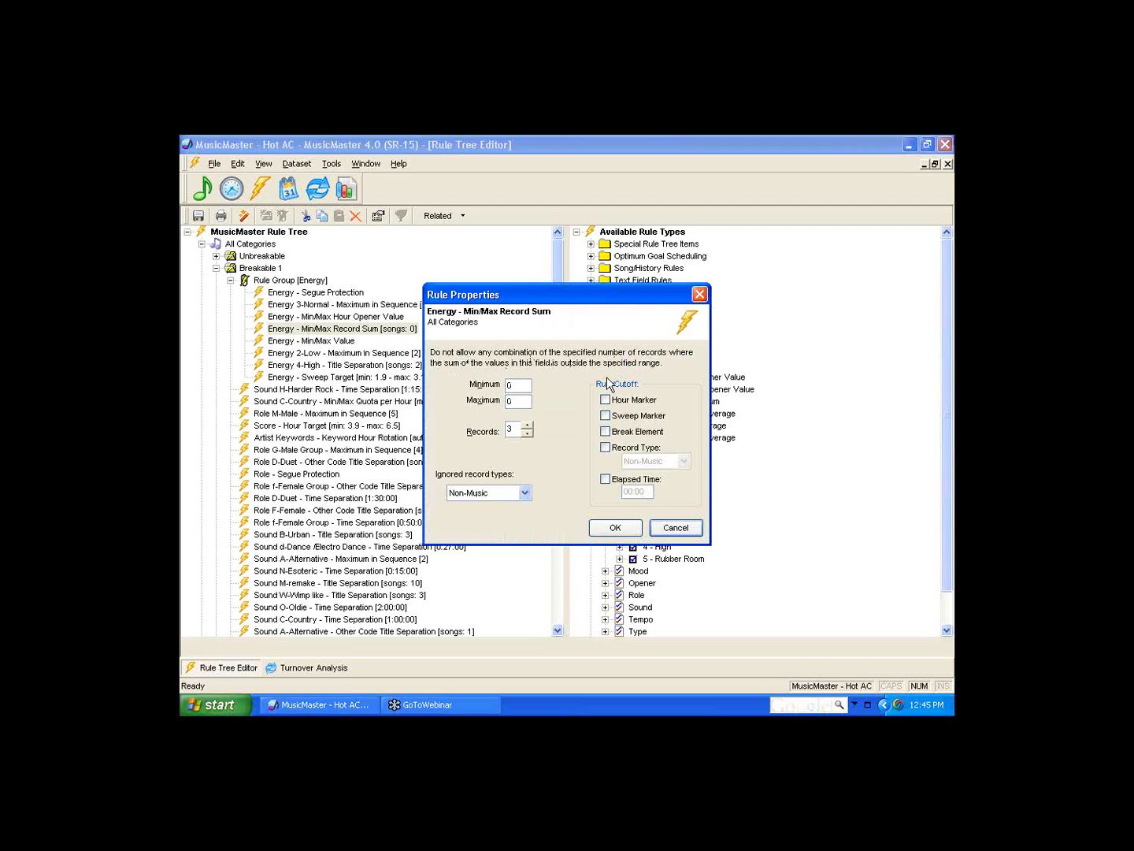
{"action": "double_click", "coordinate": [516, 385]}
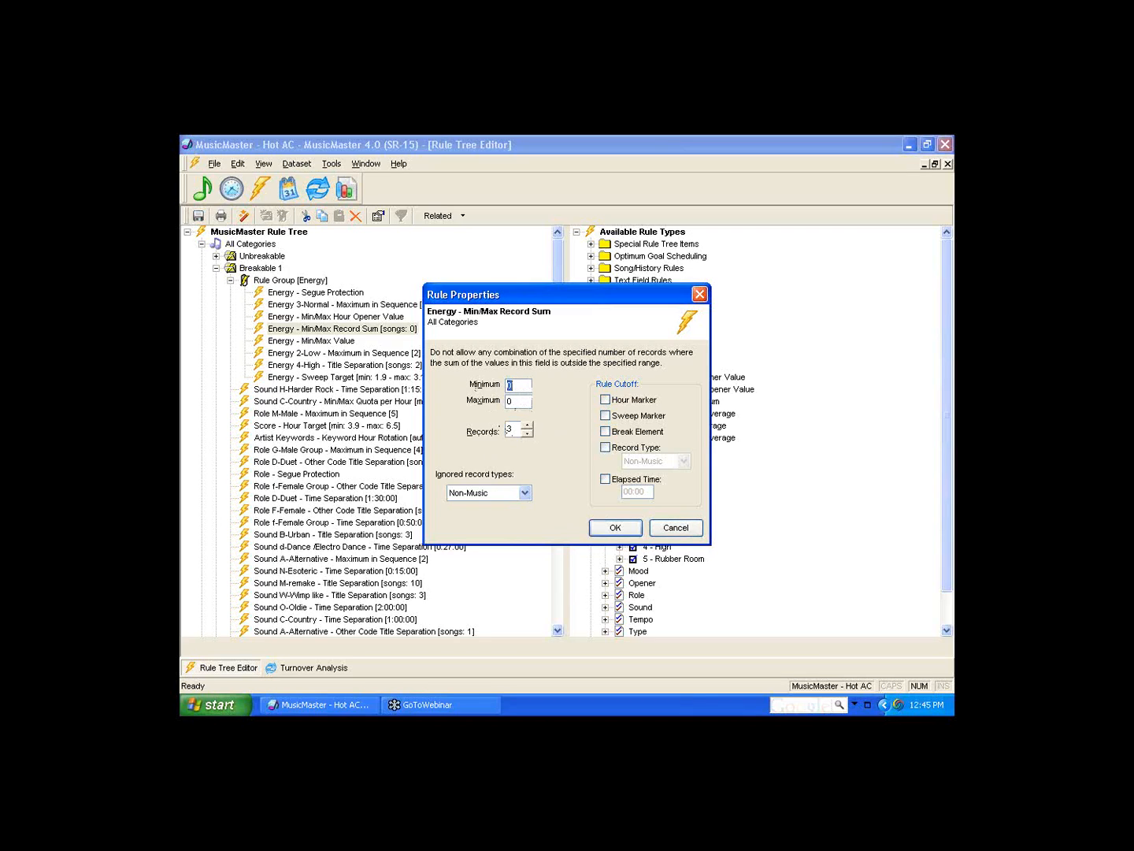
{"action": "type", "text": "5"}
{"action": "double_click", "coordinate": [512, 401]}
{"action": "type", "text": "15"}
{"action": "type", "text": "7"}
{"action": "left_click", "coordinate": [691, 528]}
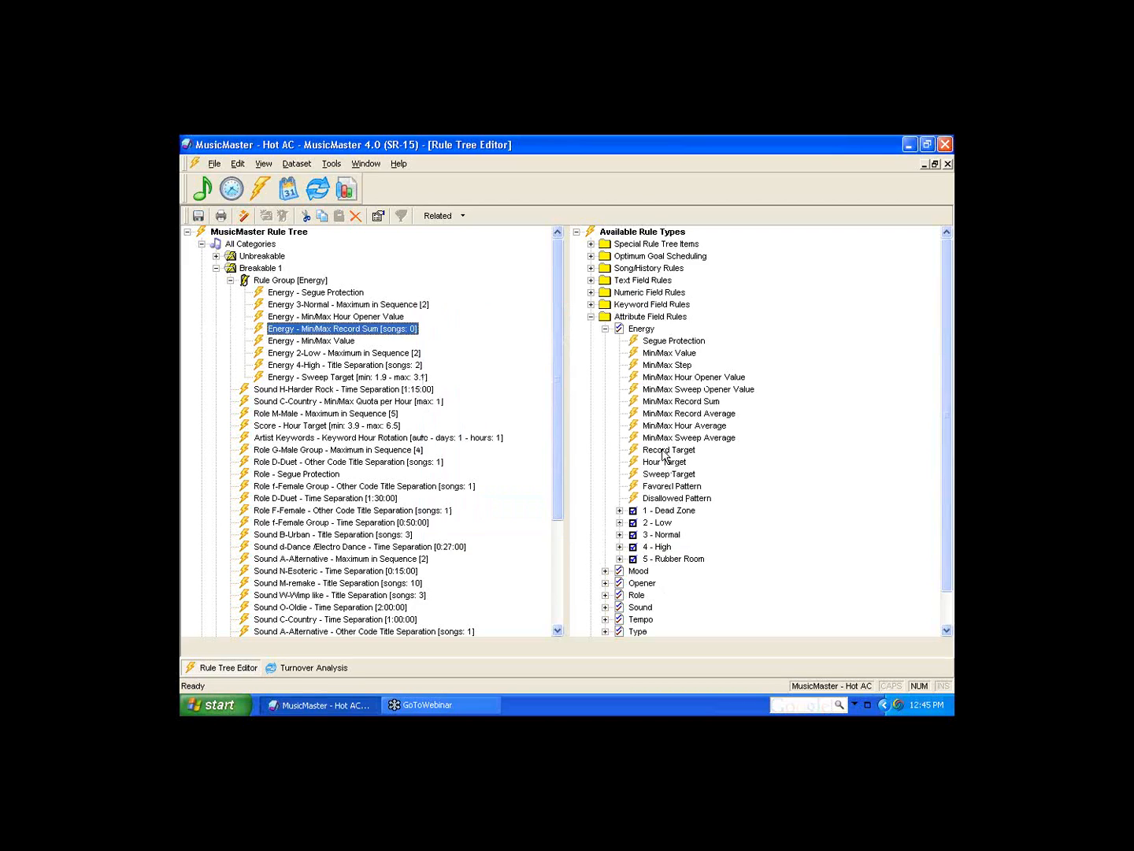
Add an Energy Hour Target rule to the Energy rule group, trying a 3.1 to 3.5 range and discarding those settings
{"action": "left_click_drag", "start_coordinate": [664, 463], "coordinate": [338, 333]}
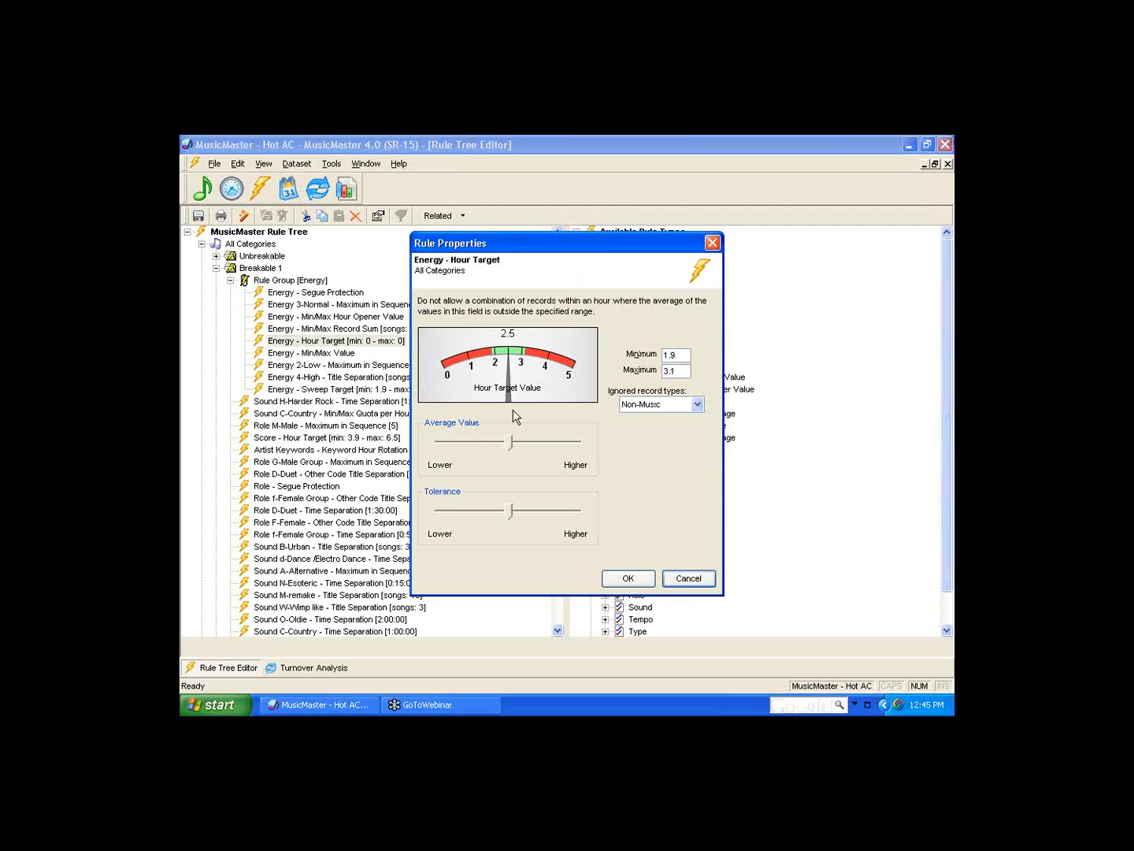
{"action": "left_click_drag", "start_coordinate": [509, 442], "coordinate": [534, 442]}
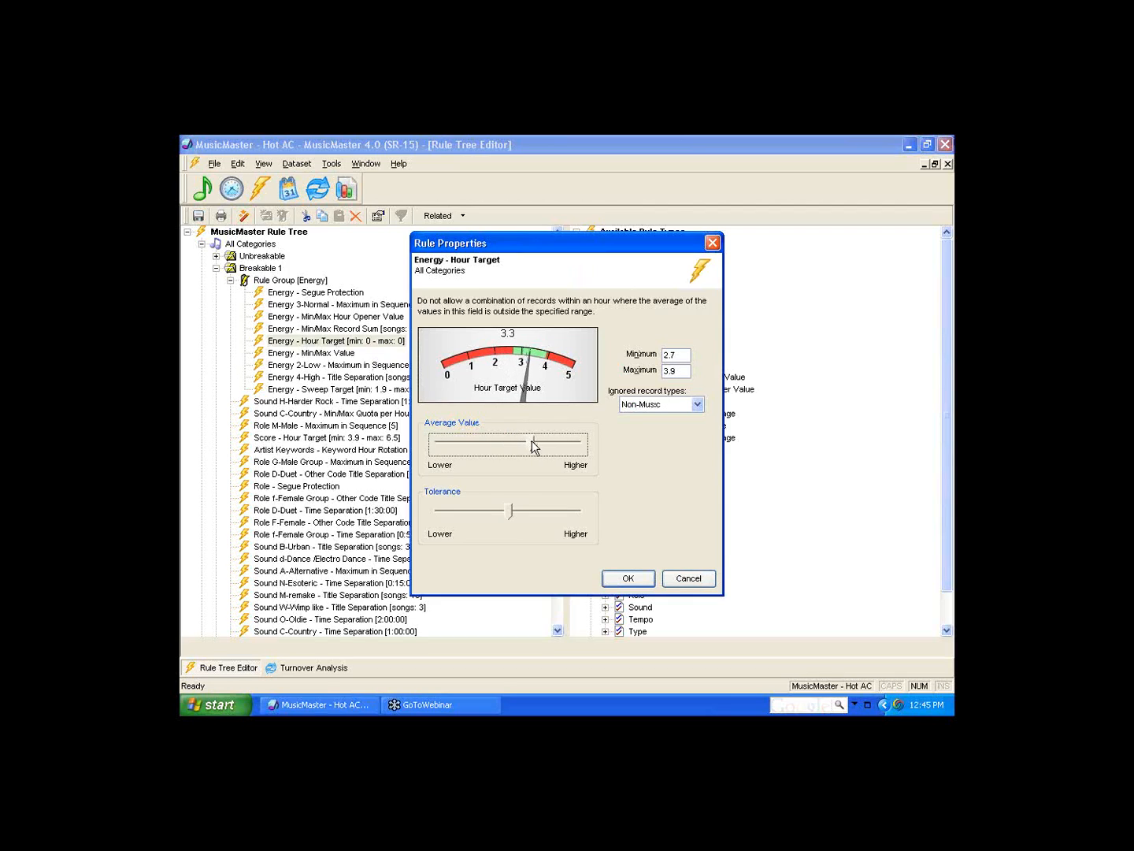
{"action": "left_click_drag", "start_coordinate": [506, 514], "coordinate": [473, 512]}
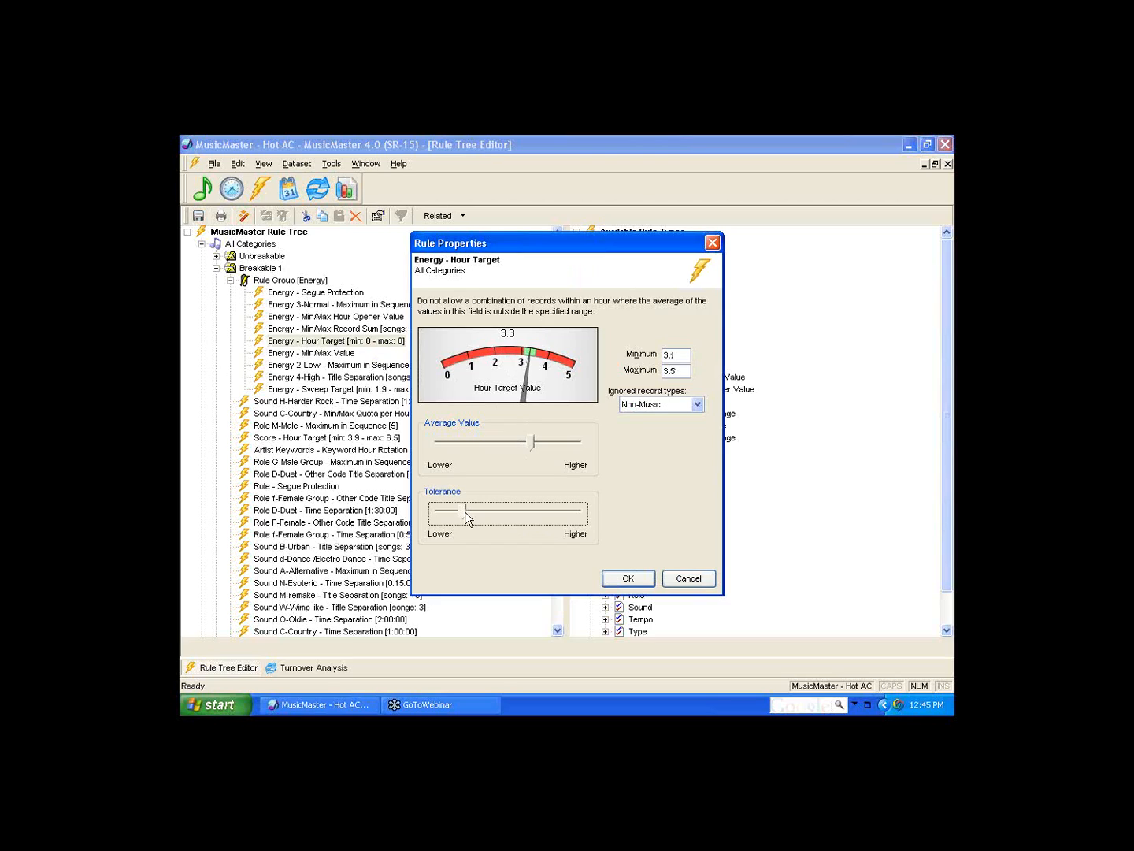
{"action": "left_click", "coordinate": [685, 578]}
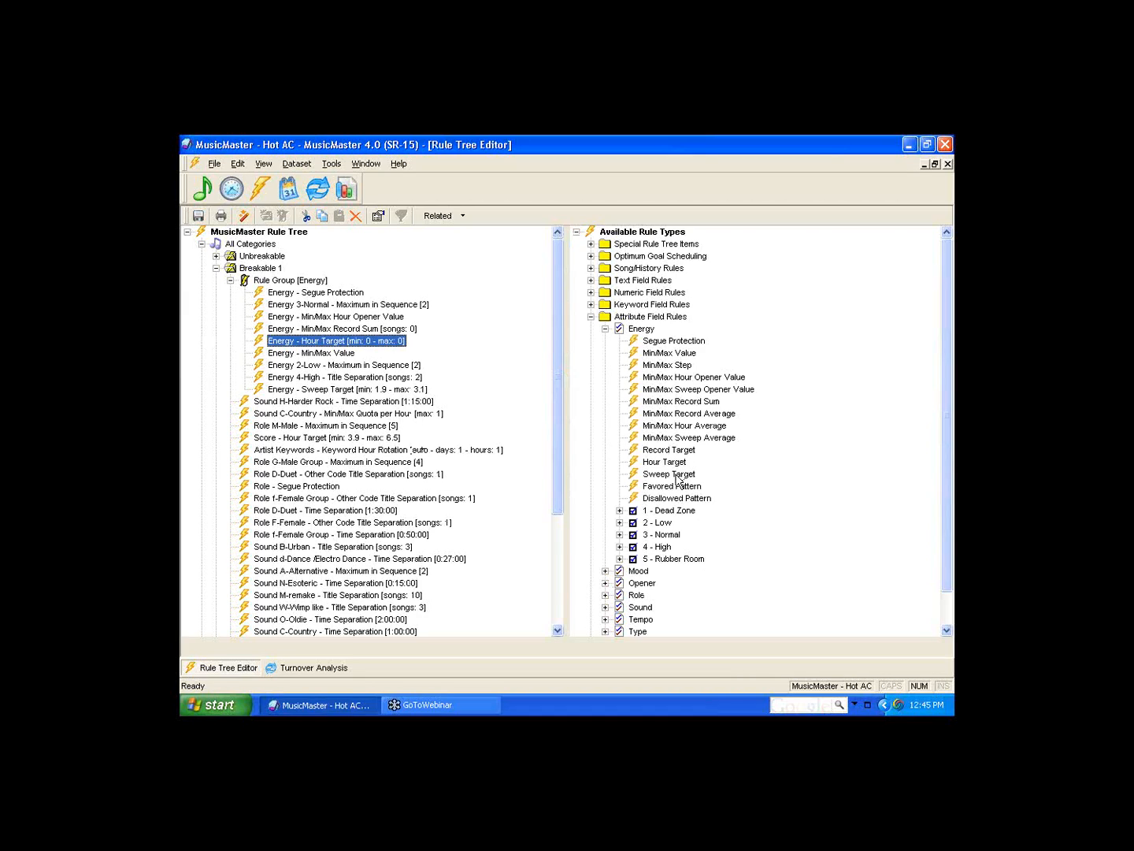
Examine the rule types for Energy code 1 - Dead Zone and the rules in All Categories' Unbreakable folder
{"action": "double_click", "coordinate": [678, 510]}
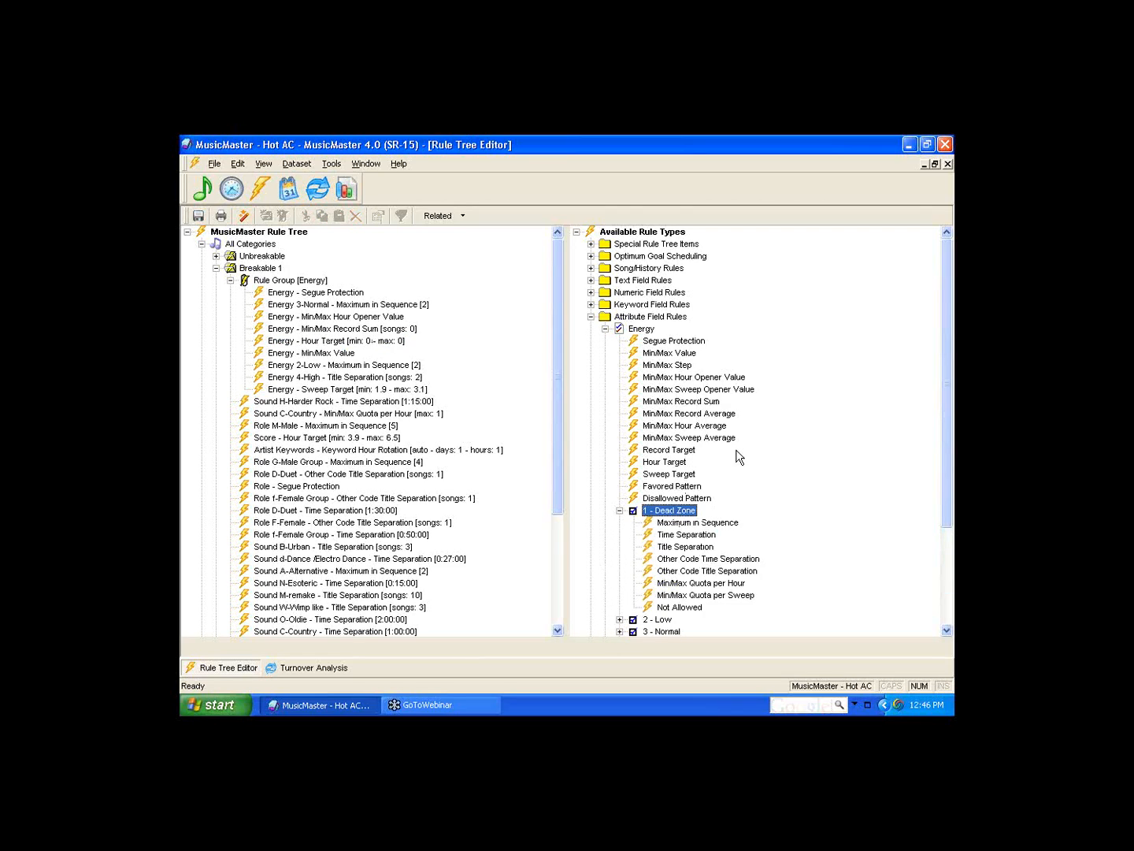
{"action": "left_click", "coordinate": [606, 329]}
{"action": "left_click", "coordinate": [642, 329]}
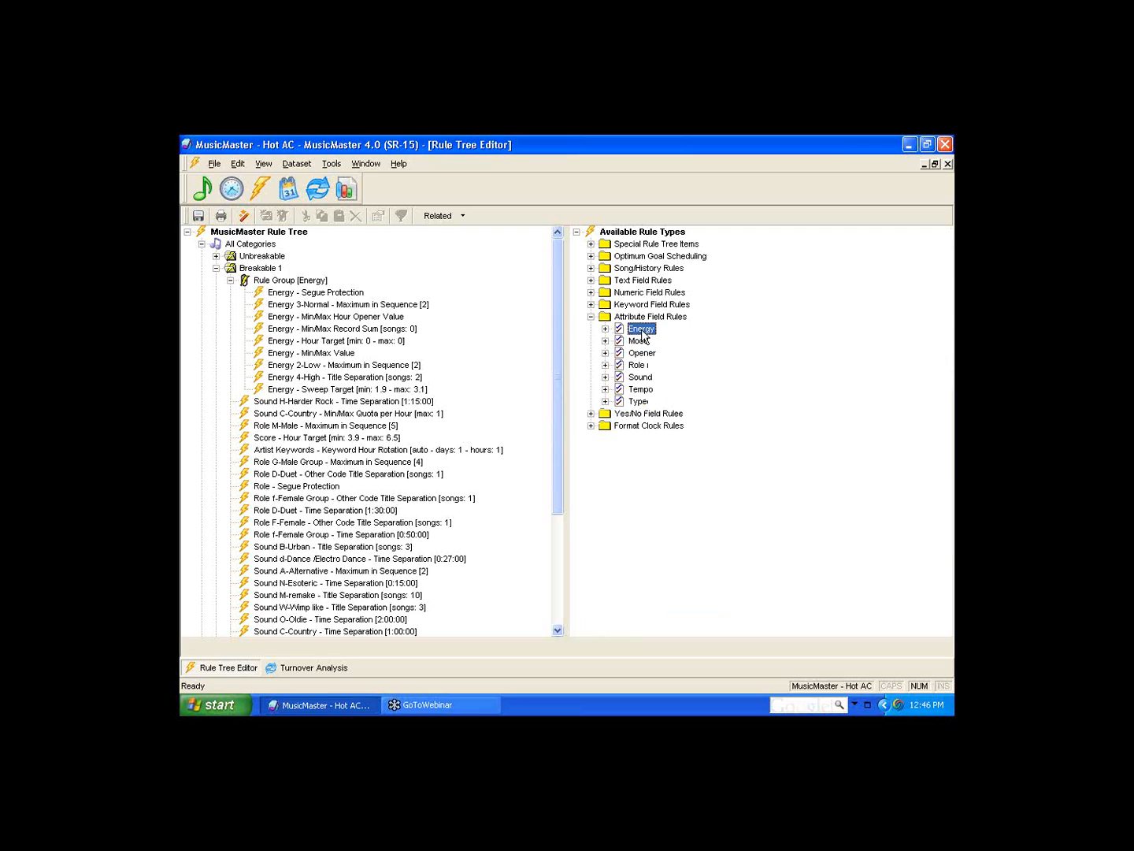
{"action": "double_click", "coordinate": [642, 329]}
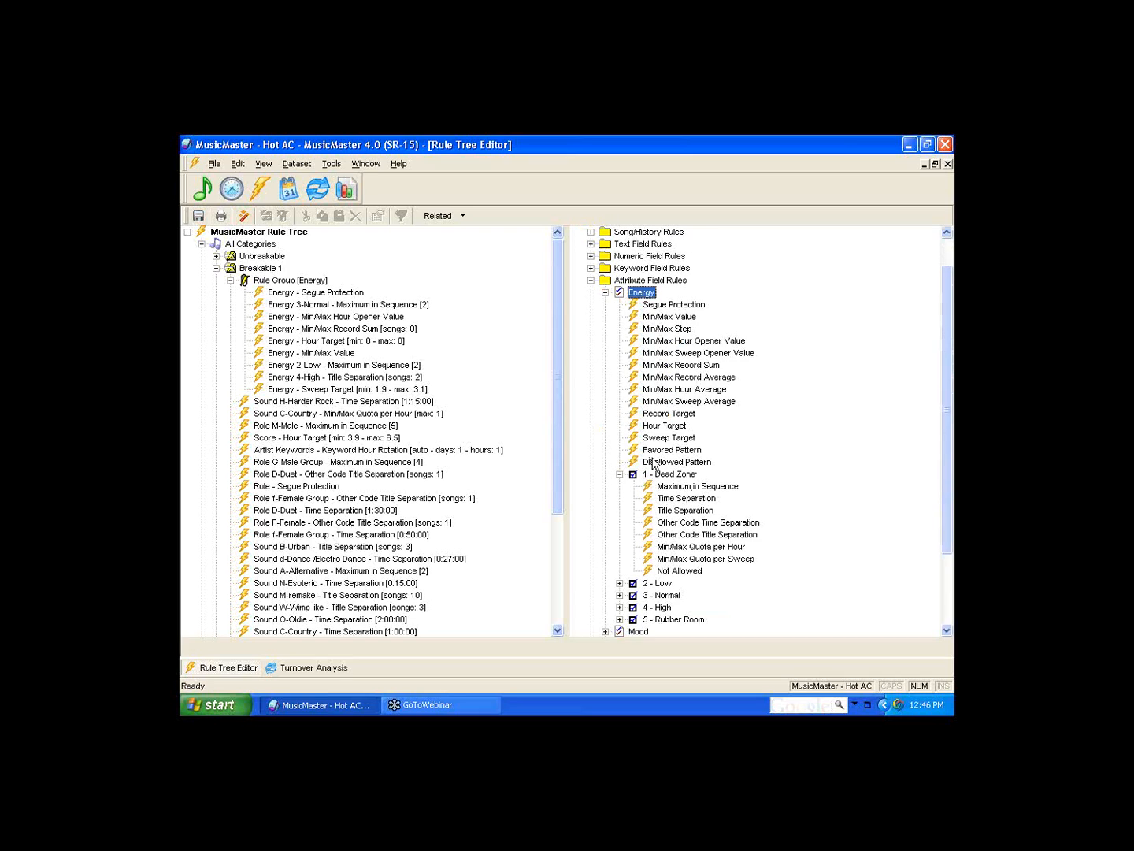
{"action": "double_click", "coordinate": [277, 258]}
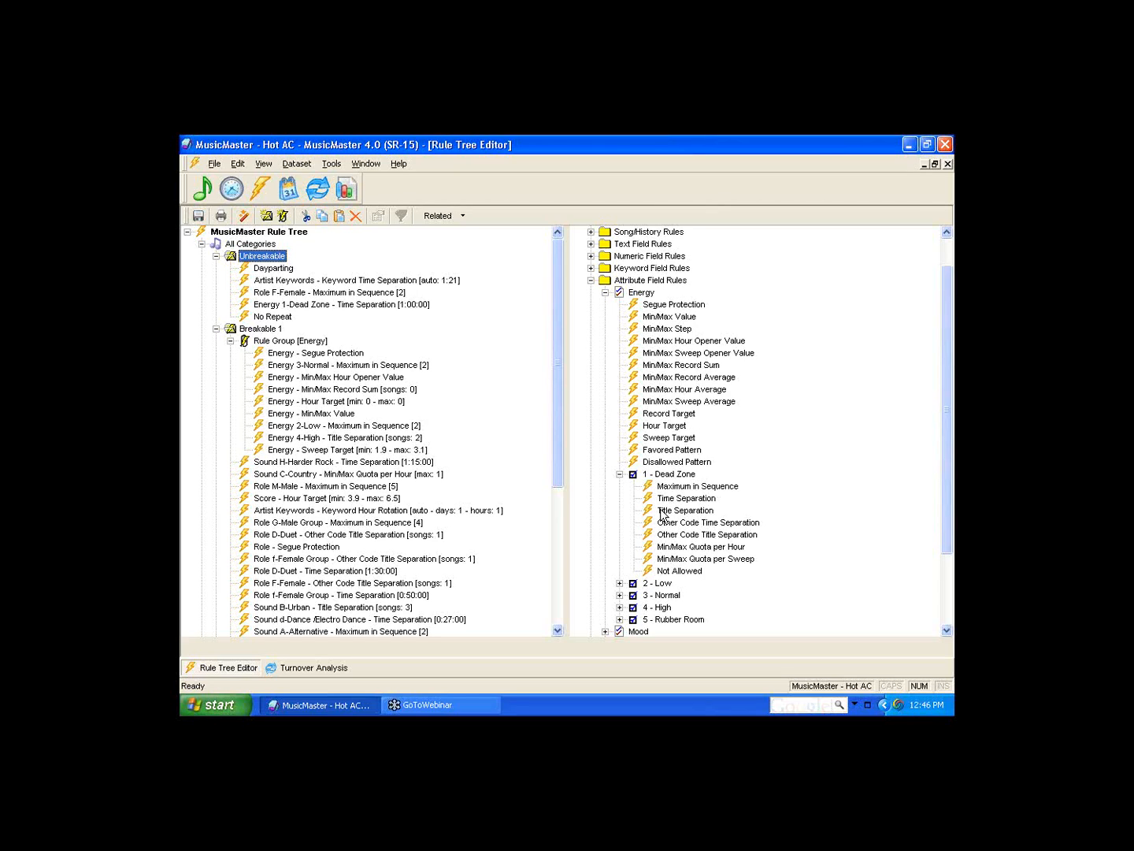
Open the Gold Active songs in Library Maintenance and run a Library Analysis of their Energy field
{"action": "key", "text": "F4"}
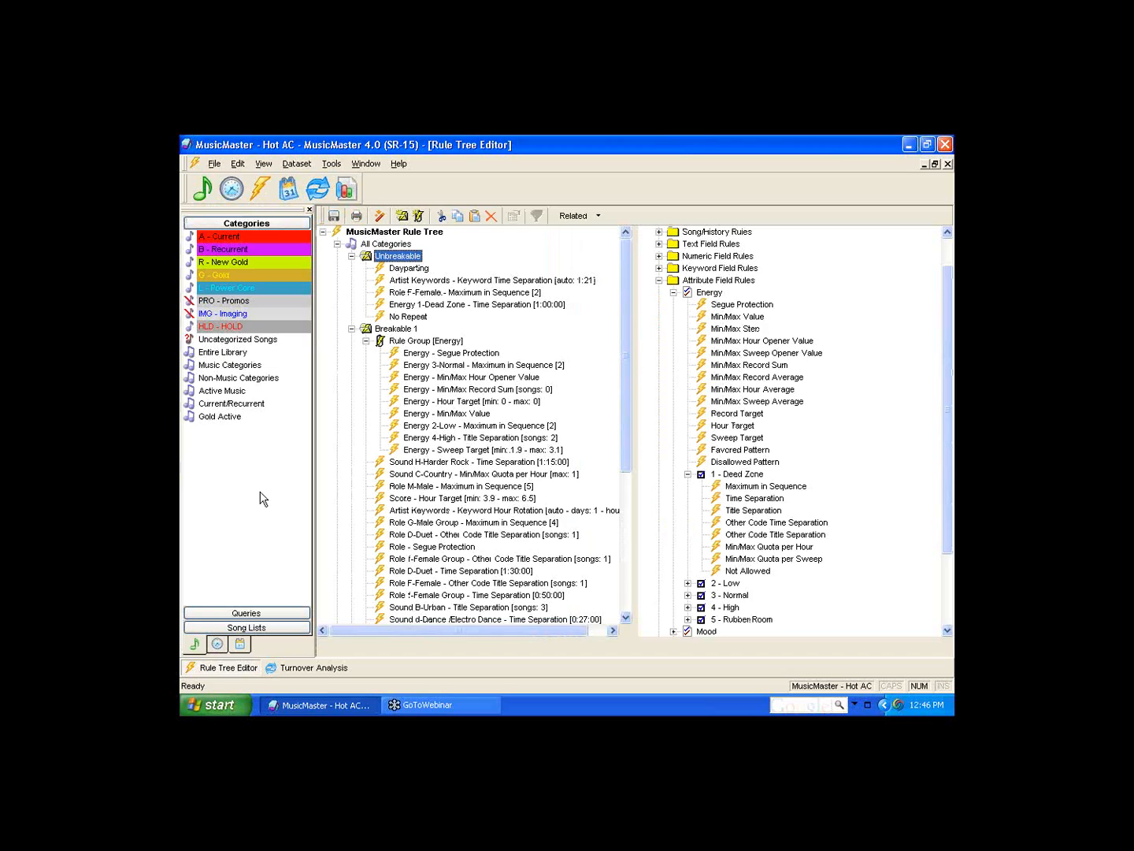
{"action": "double_click", "coordinate": [221, 418]}
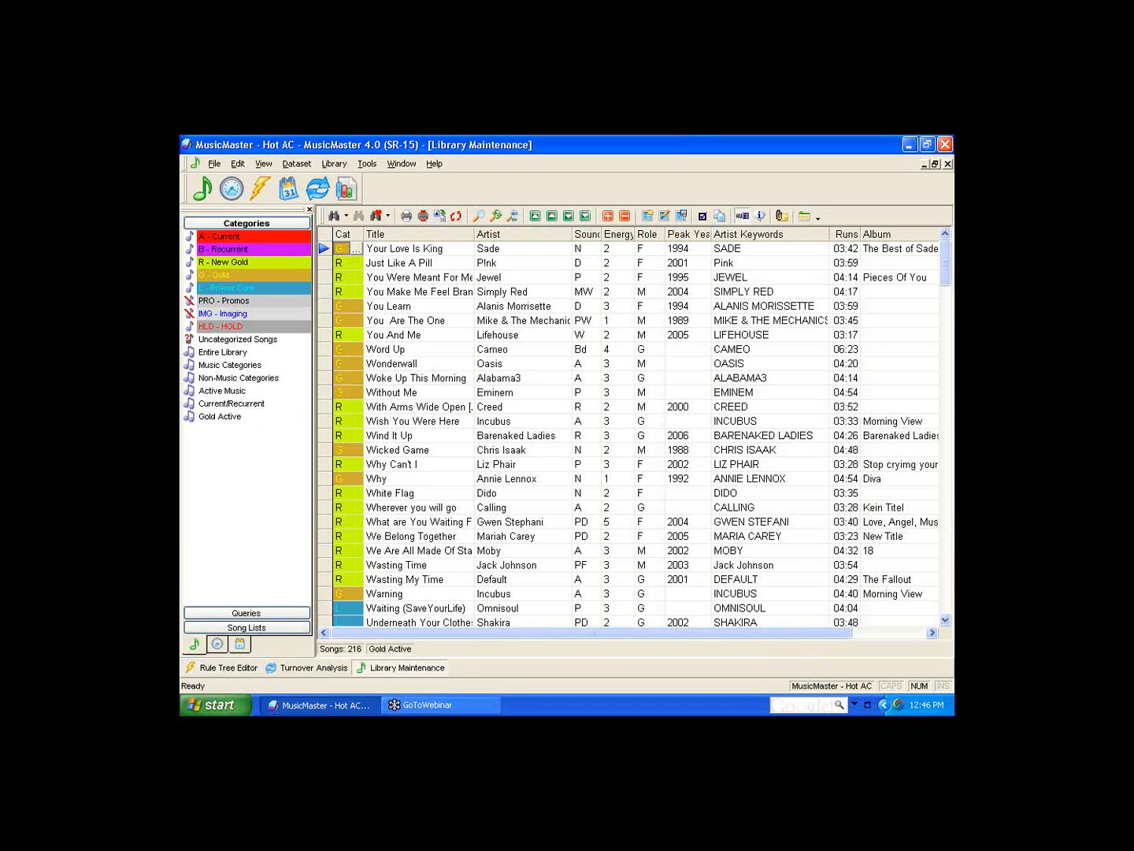
{"action": "right_click", "coordinate": [620, 238]}
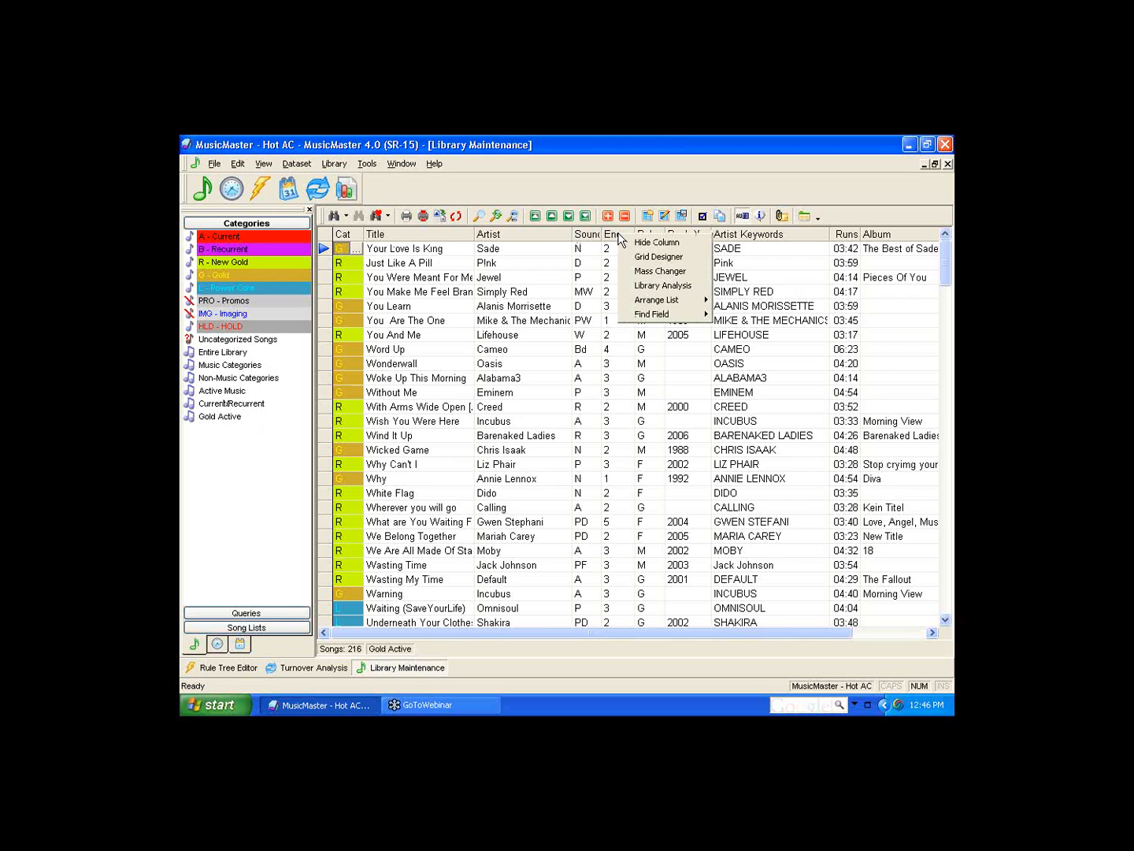
{"action": "left_click", "coordinate": [638, 287]}
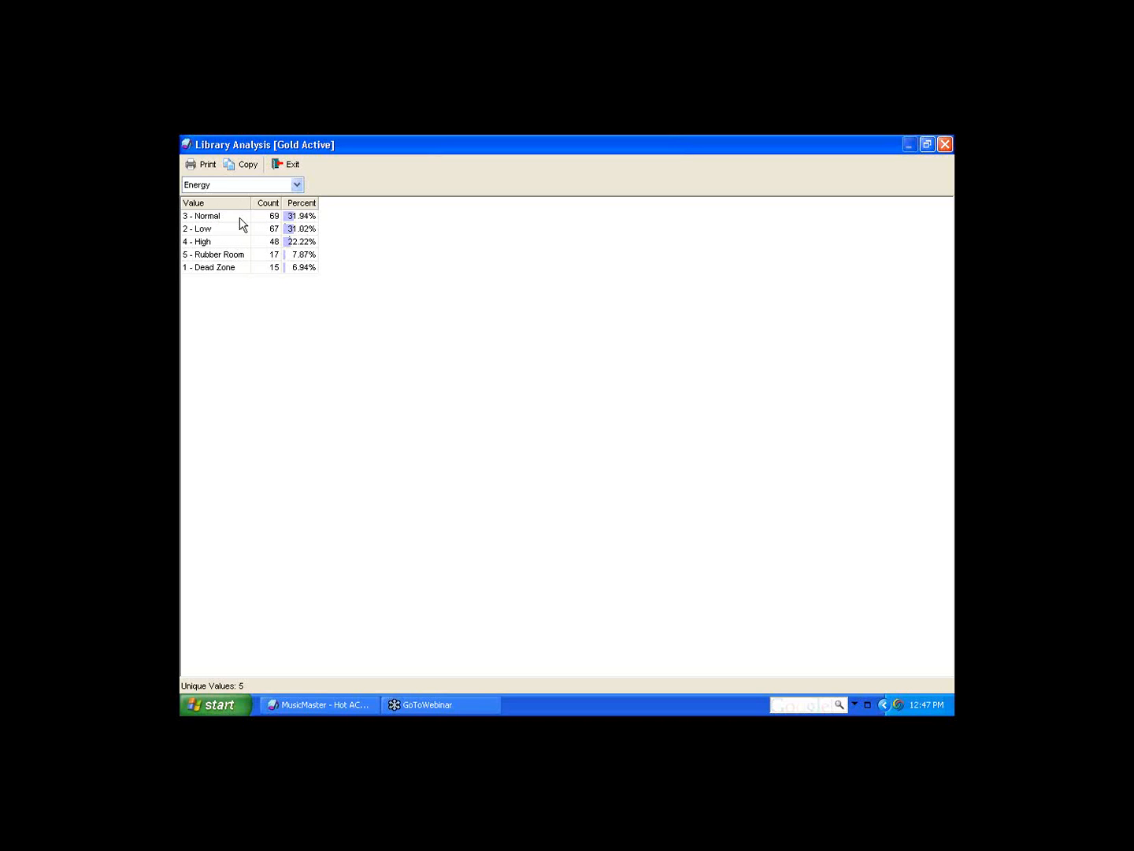
Check the 1 - Dead Zone share in the Gold Active Energy analysis, close the analysis, and return to the Rule Tree Editor
{"action": "left_click", "coordinate": [307, 267]}
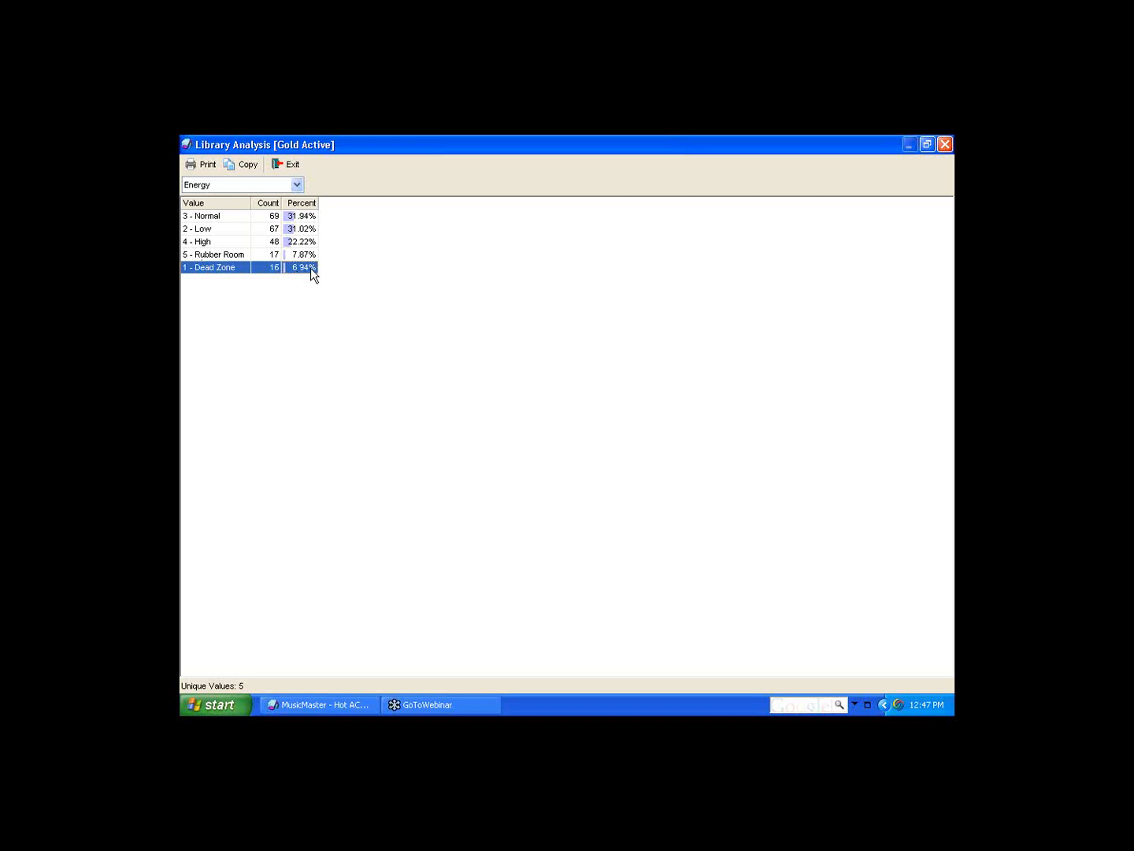
{"action": "left_click", "coordinate": [948, 147]}
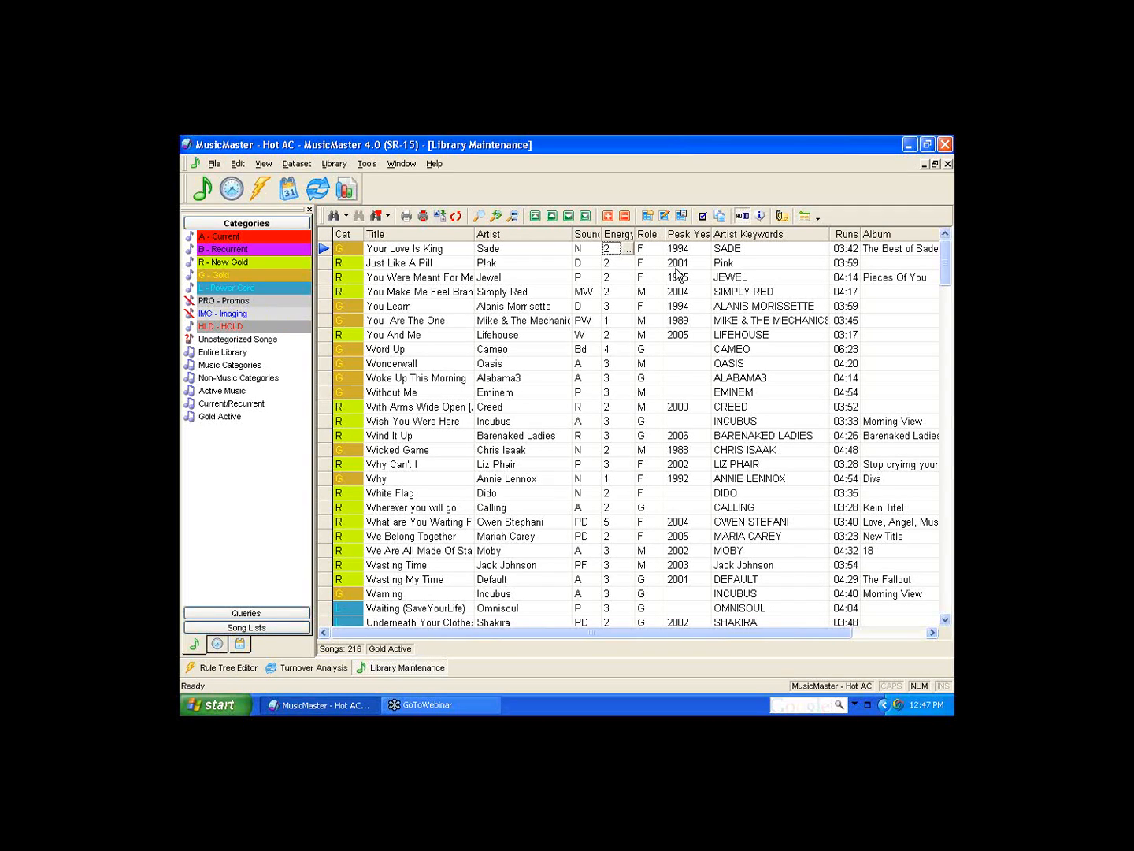
{"action": "left_click", "coordinate": [220, 670]}
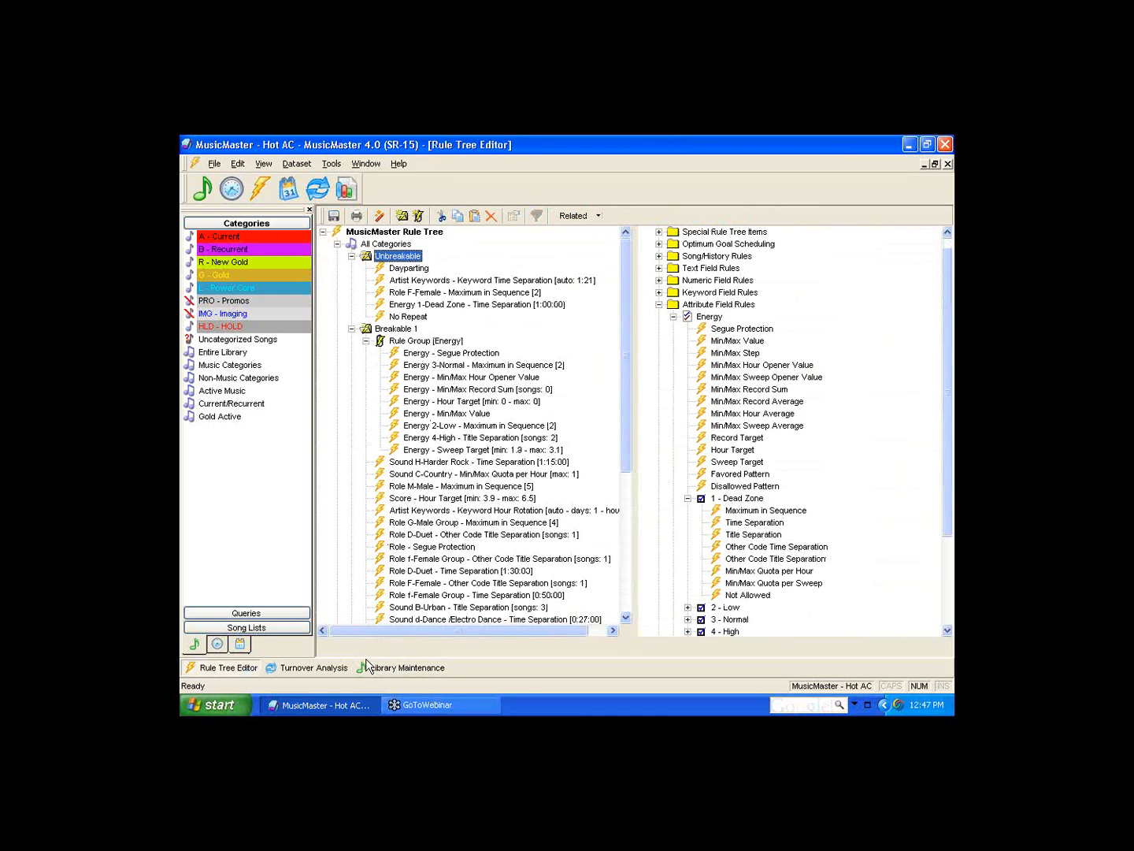
Examine the available rule types for the Role attribute and its Duet, Female, Male Group, Male and Female Group codes, collapsing the Energy rules
{"action": "left_click", "coordinate": [742, 514]}
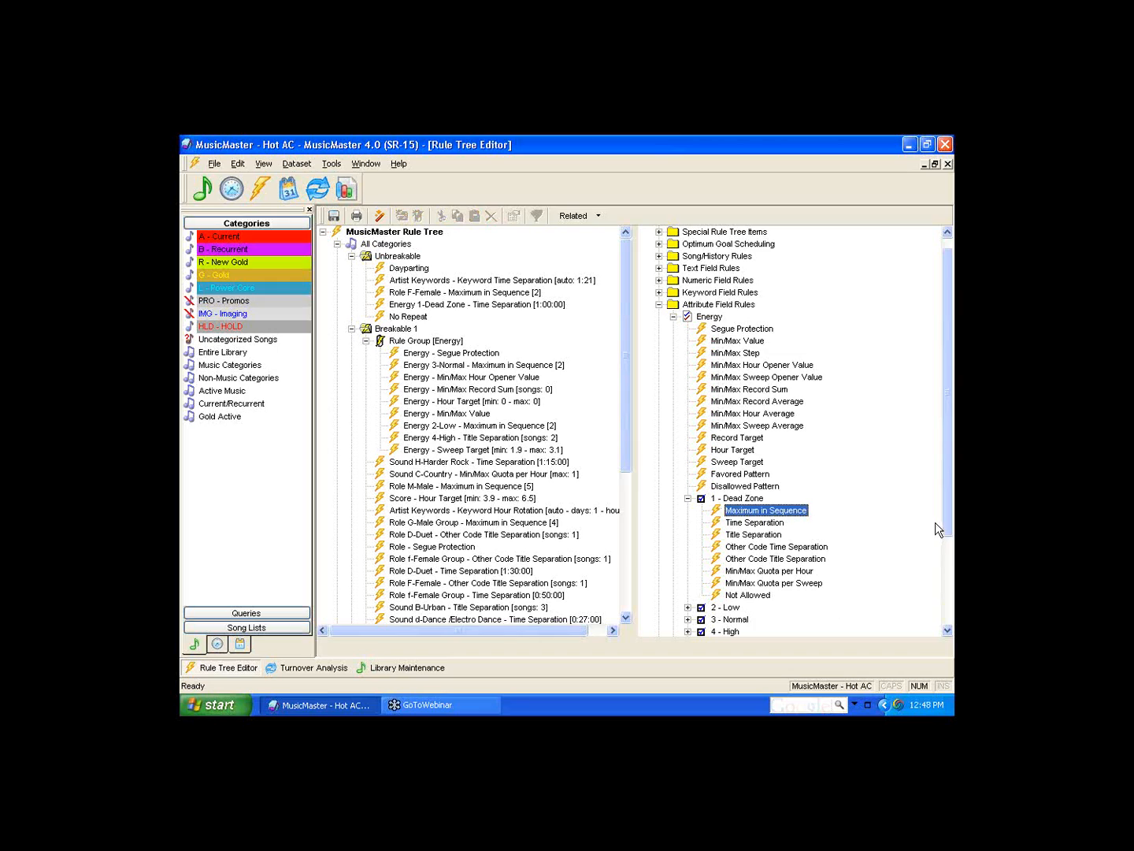
{"action": "left_click_drag", "start_coordinate": [948, 519], "coordinate": [949, 579]}
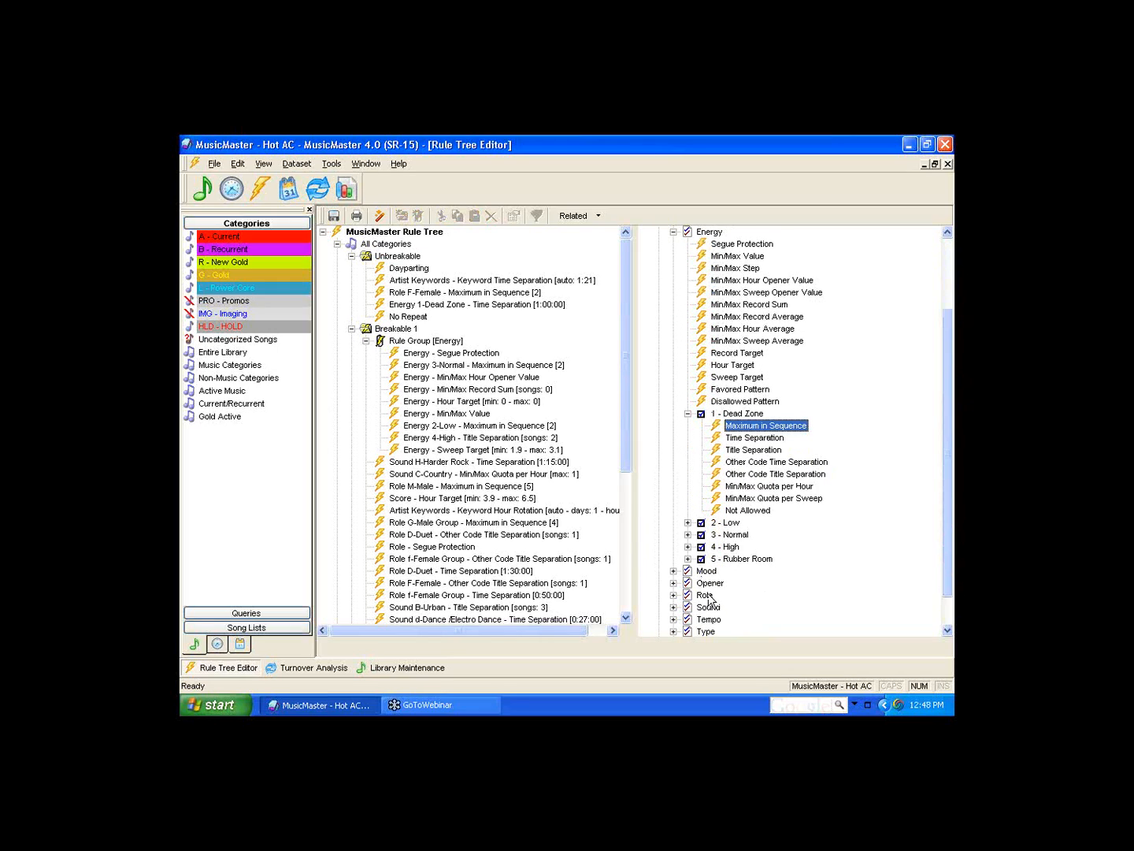
{"action": "left_click", "coordinate": [705, 595]}
{"action": "double_click", "coordinate": [705, 595]}
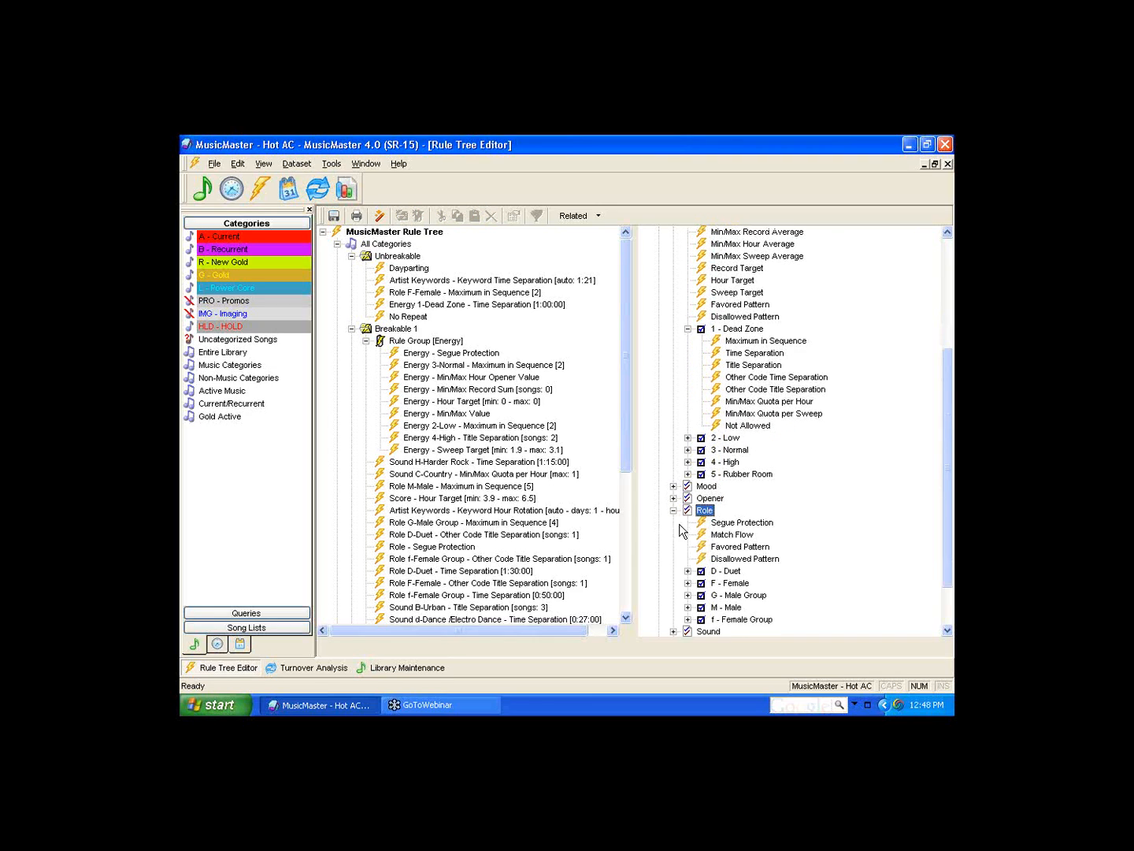
{"action": "scroll", "coordinate": [663, 315], "scroll_direction": "up", "scroll_amount": 4}
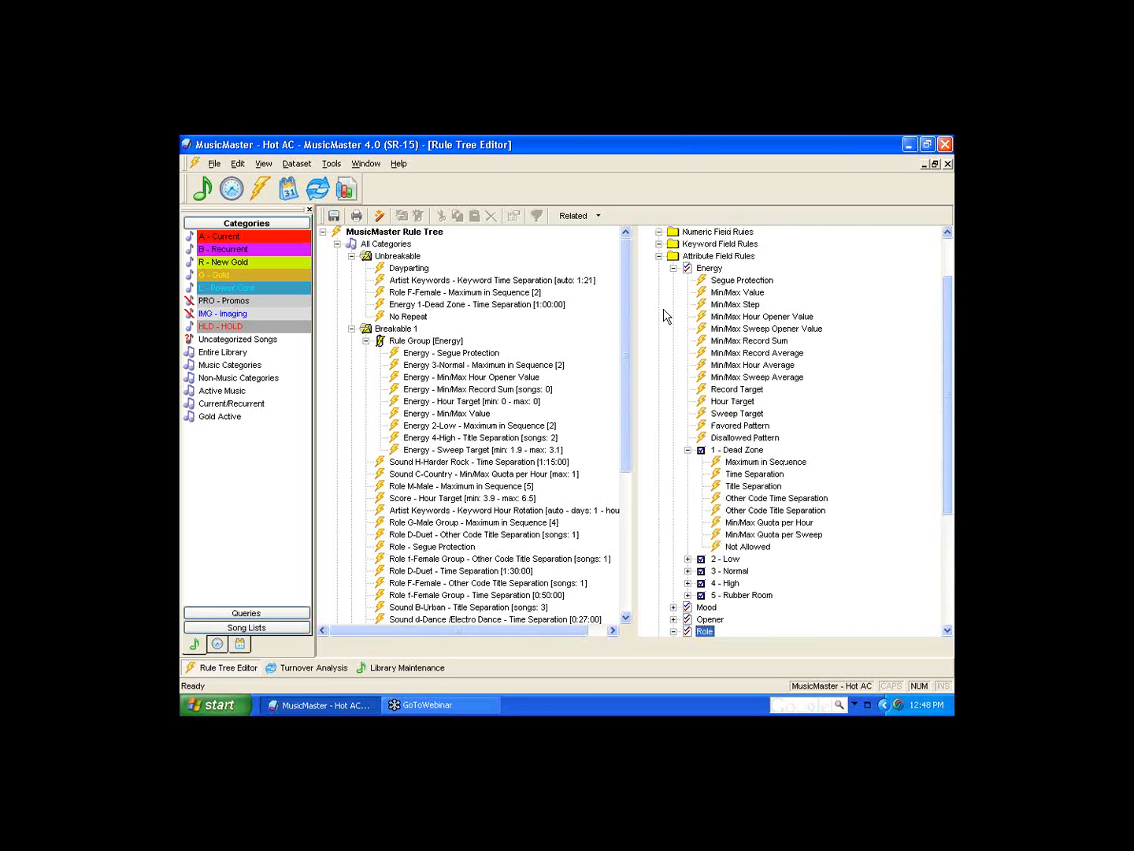
{"action": "left_click", "coordinate": [674, 269]}
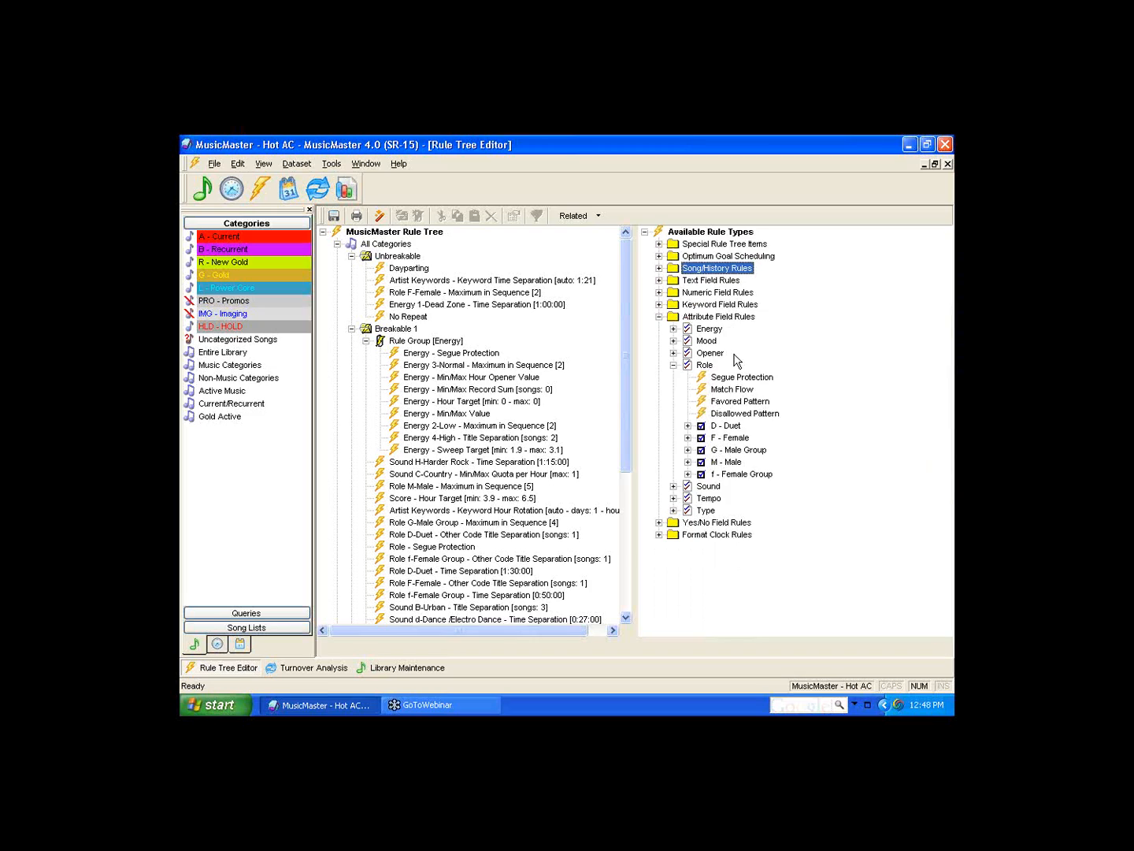
{"action": "left_click", "coordinate": [729, 426]}
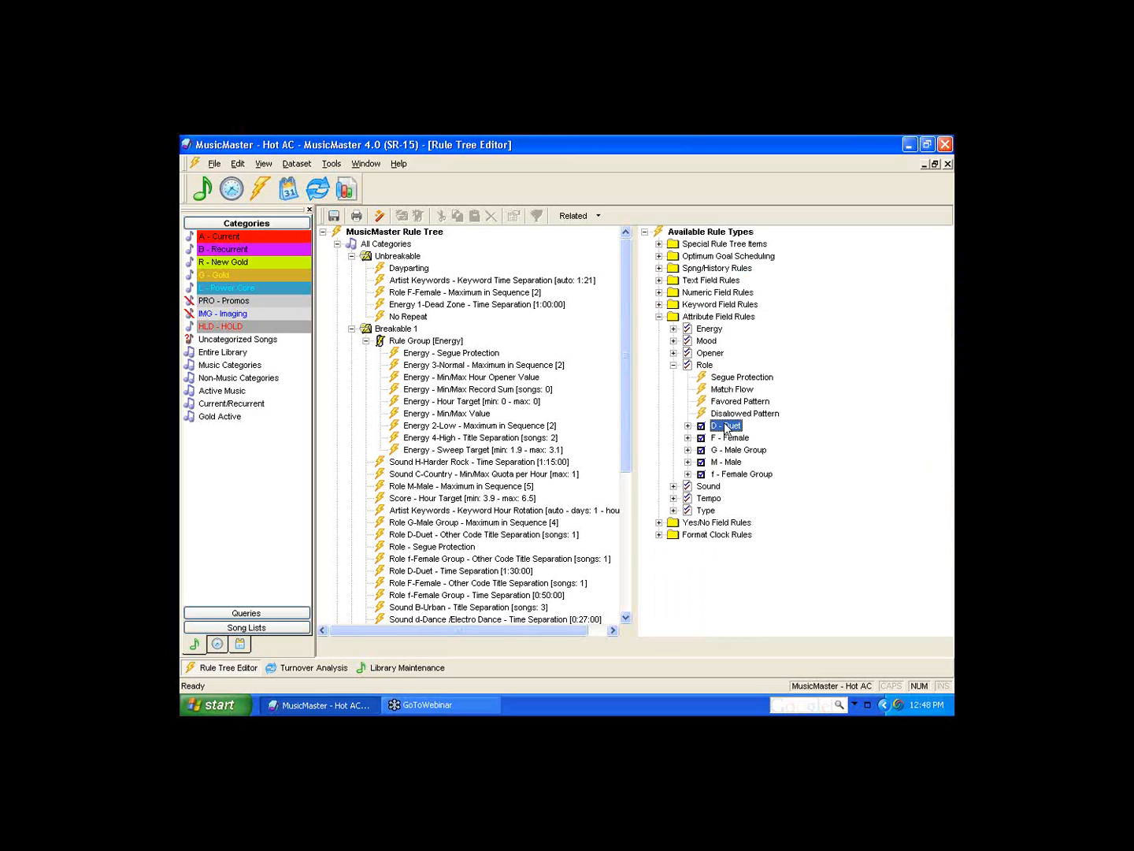
{"action": "double_click", "coordinate": [728, 425]}
{"action": "double_click", "coordinate": [732, 535]}
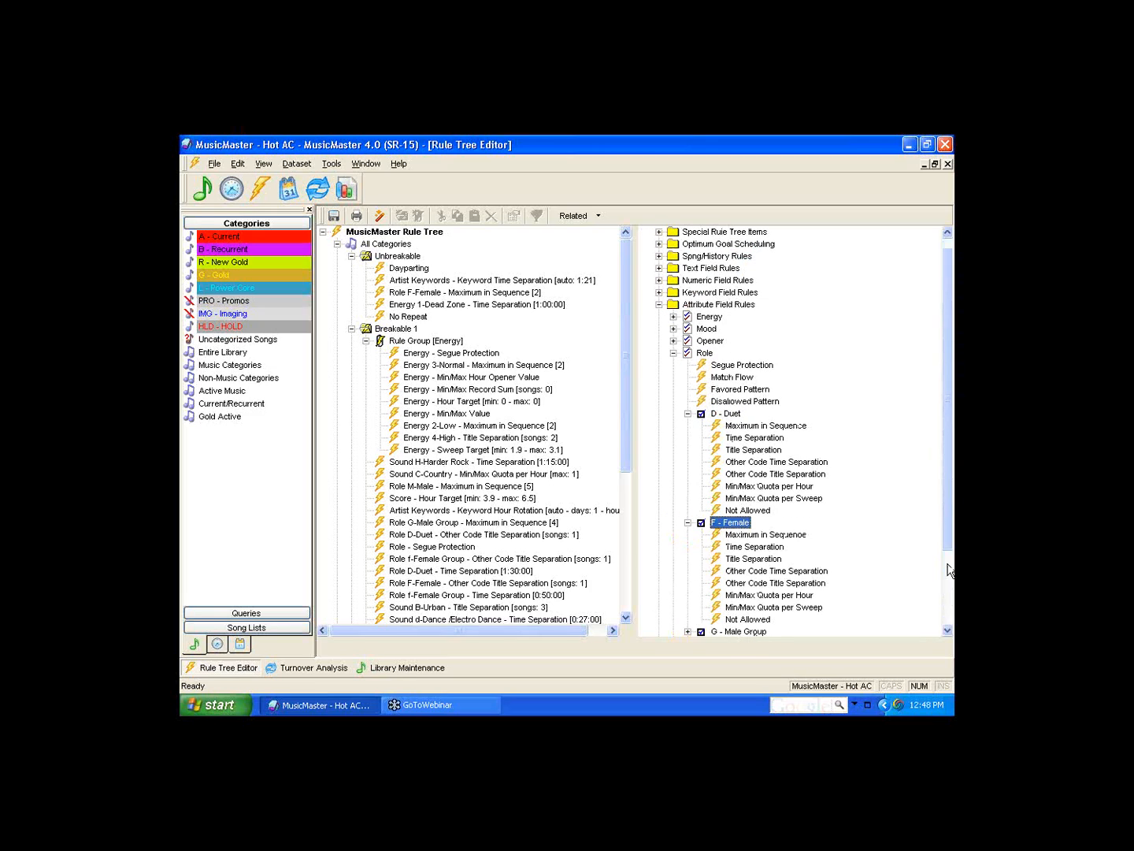
{"action": "scroll", "coordinate": [948, 486], "scroll_direction": "down", "scroll_amount": 3}
{"action": "left_click", "coordinate": [739, 536]}
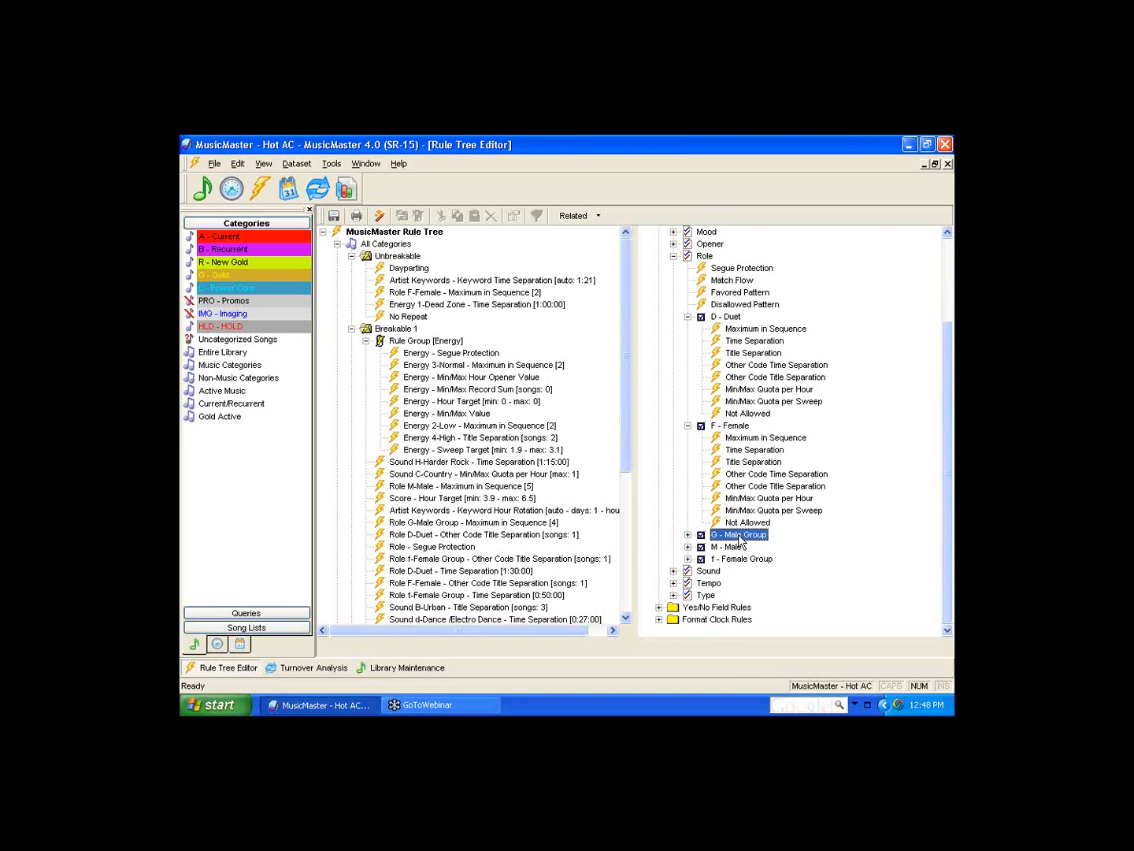
{"action": "double_click", "coordinate": [739, 535]}
{"action": "scroll", "coordinate": [737, 544], "scroll_direction": "down", "scroll_amount": 3}
{"action": "left_click", "coordinate": [728, 547]}
{"action": "double_click", "coordinate": [729, 547]}
{"action": "scroll", "coordinate": [748, 560], "scroll_direction": "down", "scroll_amount": 2}
{"action": "left_click", "coordinate": [752, 559]}
{"action": "double_click", "coordinate": [755, 560]}
{"action": "left_click_drag", "start_coordinate": [949, 578], "coordinate": [950, 449]}
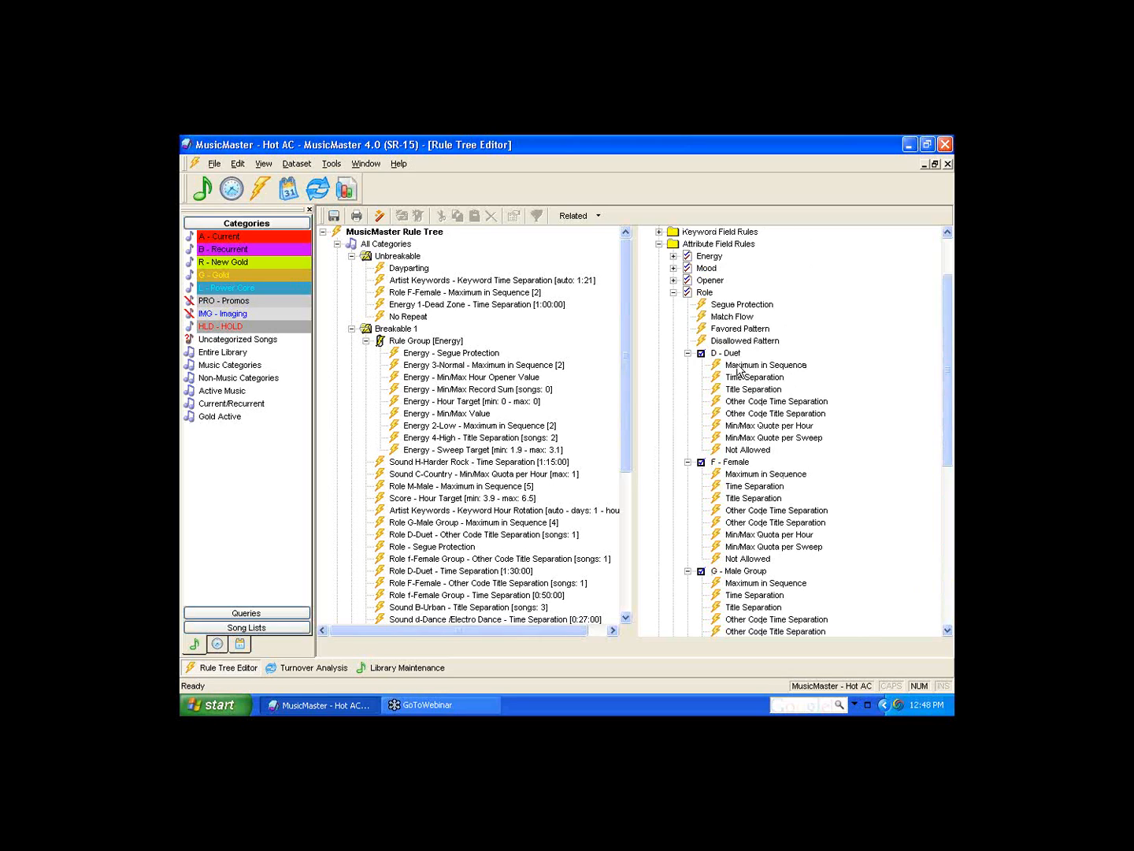
Add a Role D-Duet Maximum in Sequence rule to Breakable 1 with a maximum of 1 record and a minimum sequence separation of 8
{"action": "left_click_drag", "start_coordinate": [739, 369], "coordinate": [438, 461]}
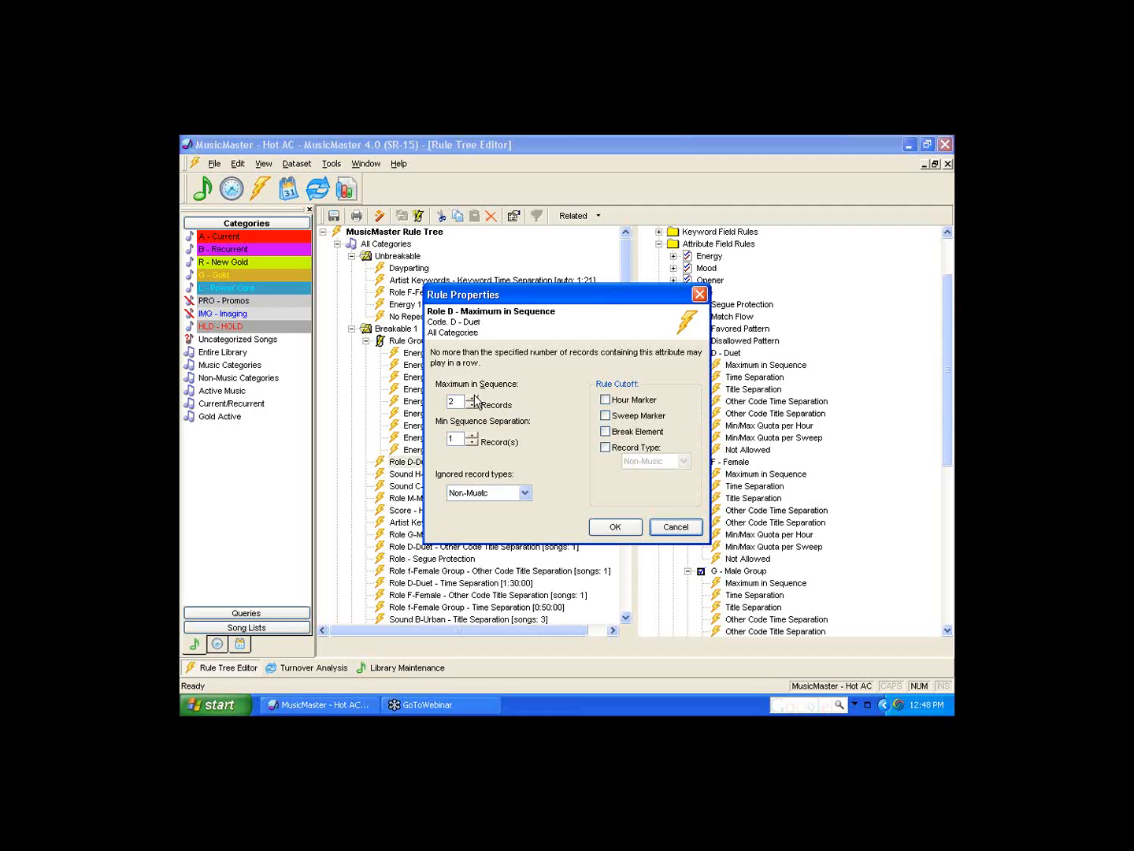
{"action": "left_click", "coordinate": [471, 405]}
{"action": "left_click", "coordinate": [472, 436]}
{"action": "left_click", "coordinate": [472, 435]}
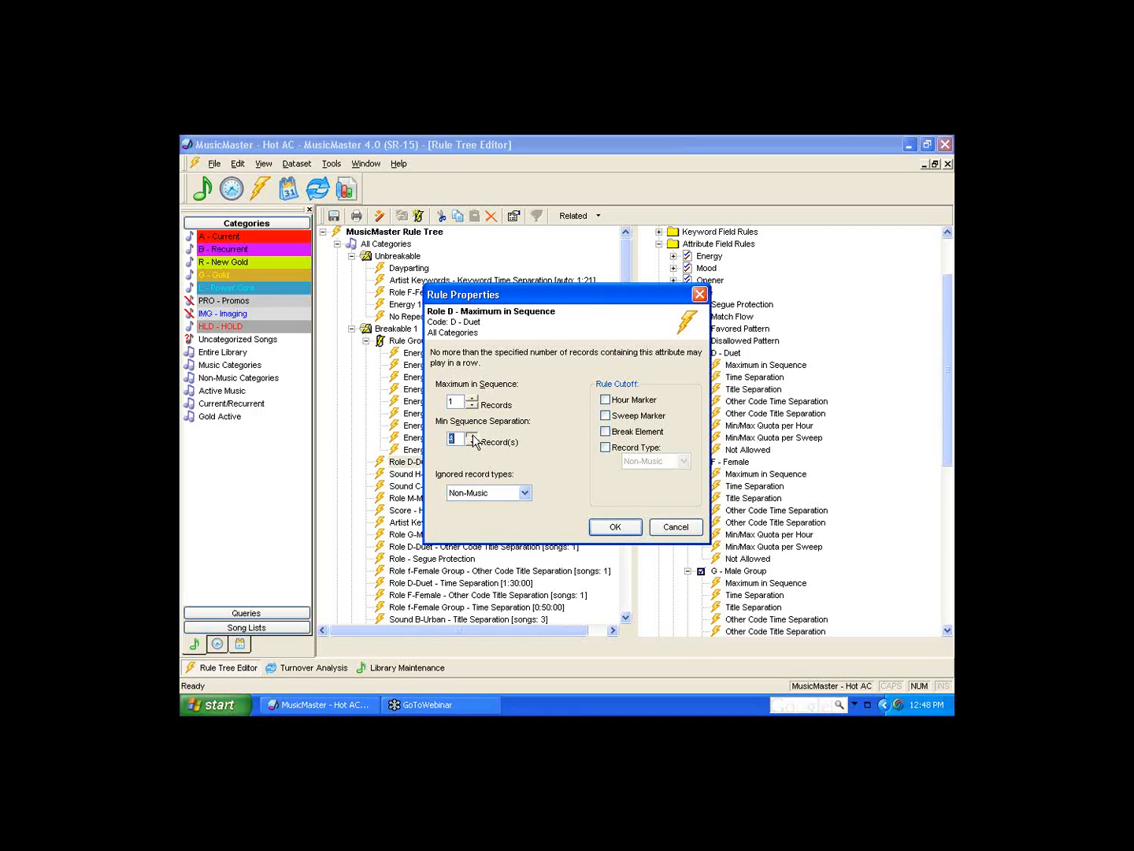
{"action": "left_click", "coordinate": [472, 435]}
{"action": "left_click", "coordinate": [472, 435]}
{"action": "left_click", "coordinate": [472, 435]}
{"action": "left_click", "coordinate": [471, 436]}
{"action": "left_click", "coordinate": [472, 436]}
{"action": "left_click", "coordinate": [472, 443]}
{"action": "left_click", "coordinate": [625, 527]}
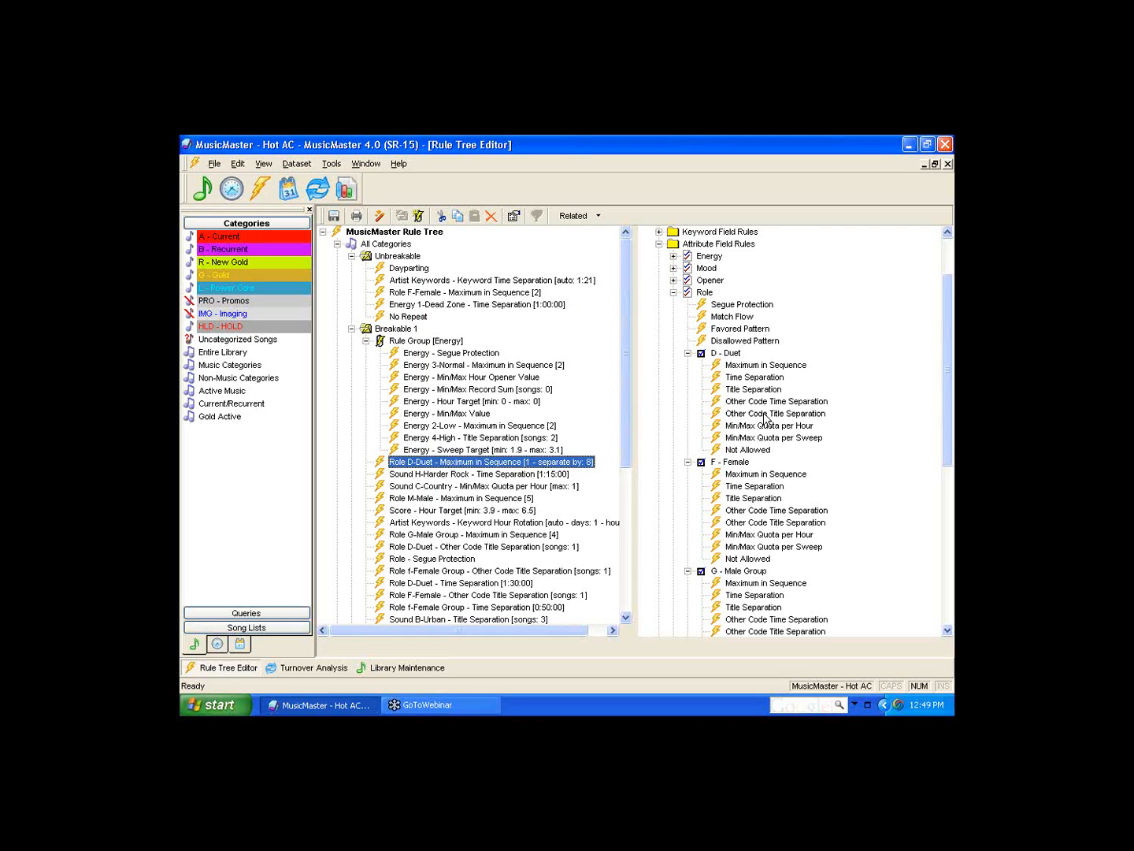
Add a Role D-Duet Other Code Title Separation rule to the Energy group, protecting against Female and Female Group by 1 record, testing Music only
{"action": "left_click_drag", "start_coordinate": [764, 419], "coordinate": [490, 455]}
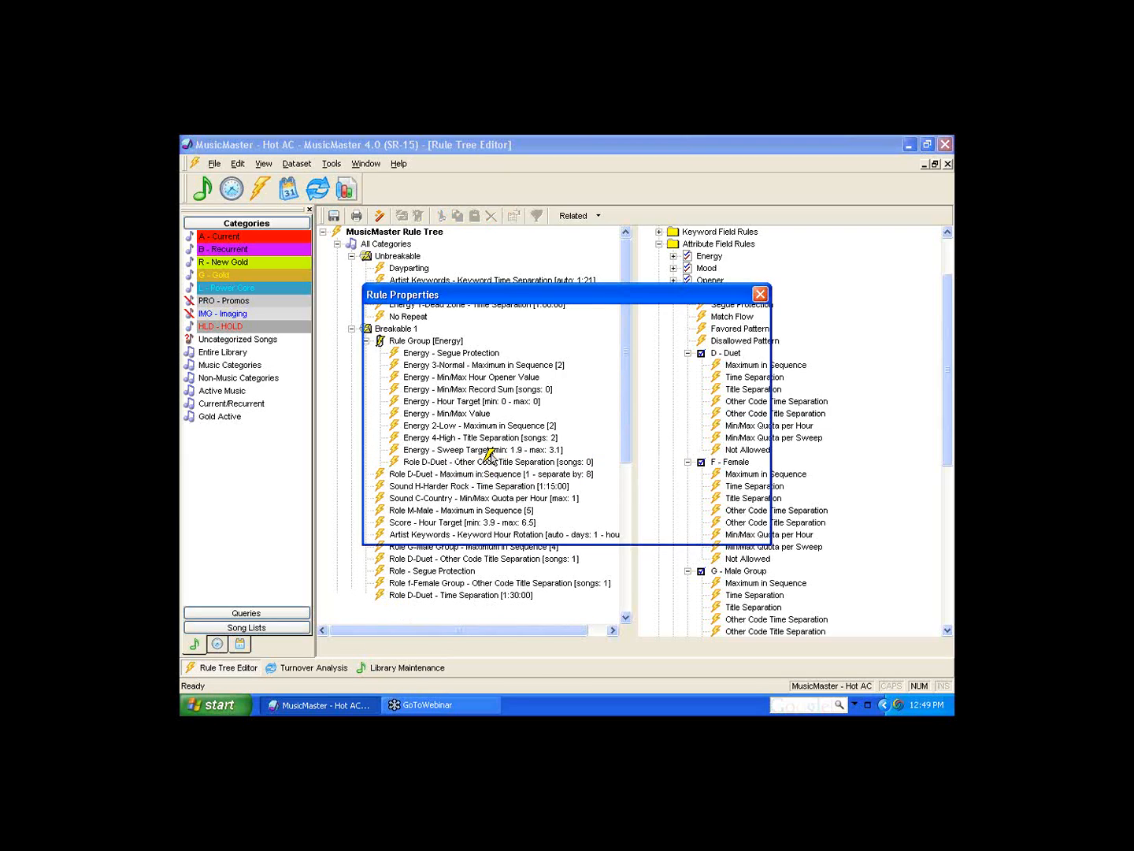
{"action": "left_click", "coordinate": [386, 411]}
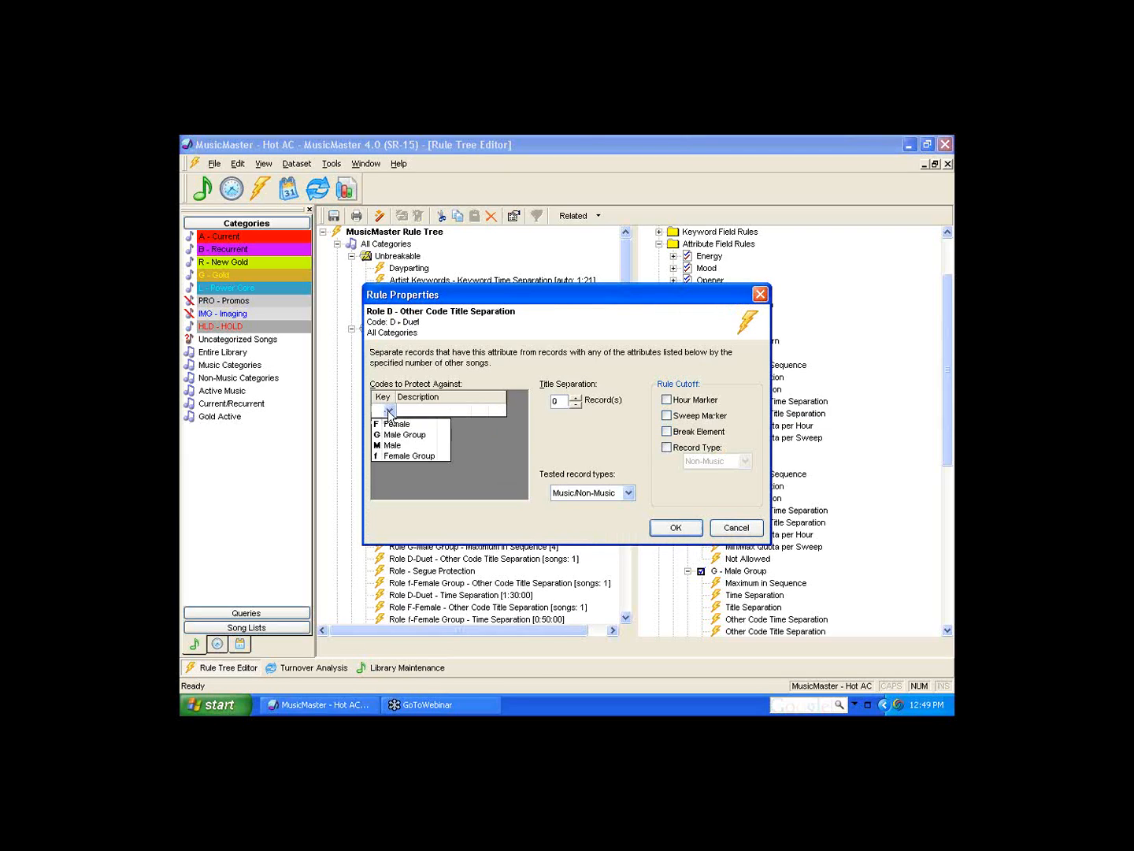
{"action": "left_click", "coordinate": [394, 425]}
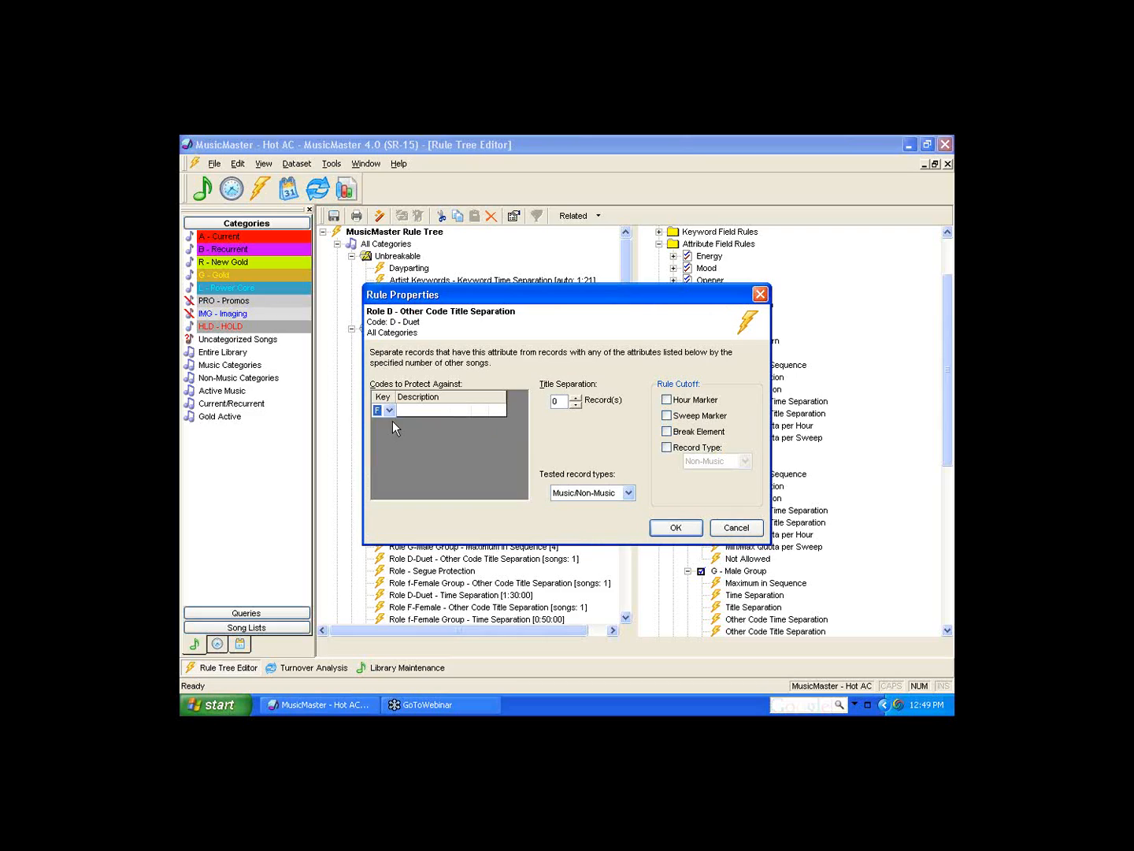
{"action": "left_click", "coordinate": [389, 423]}
{"action": "left_click", "coordinate": [391, 459]}
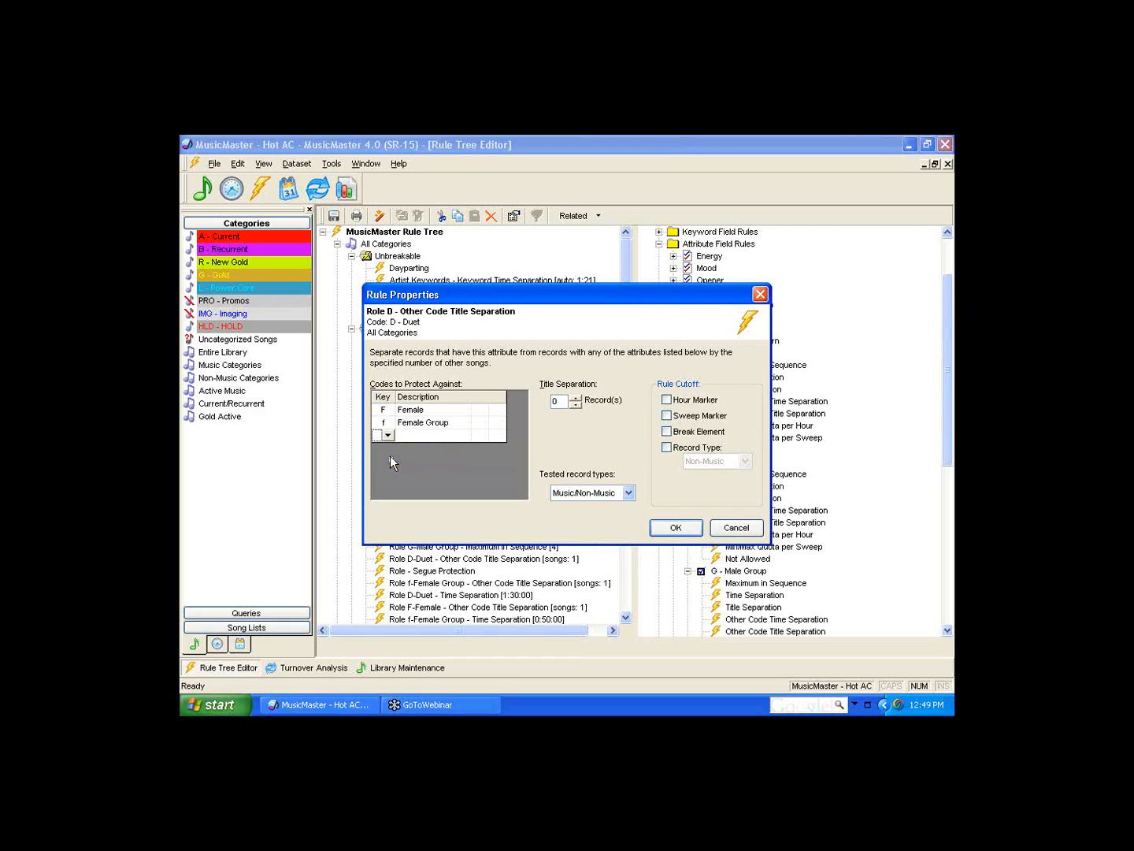
{"action": "left_click", "coordinate": [577, 397]}
{"action": "left_click", "coordinate": [629, 493]}
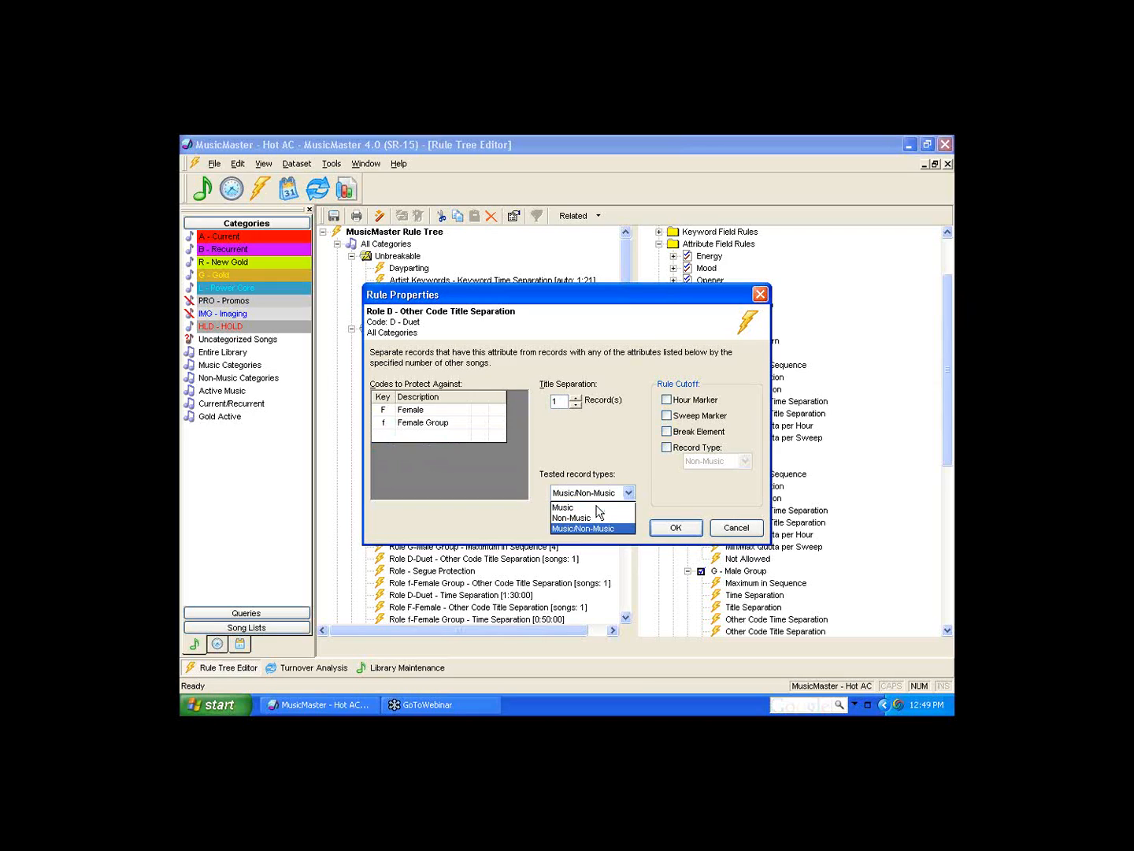
{"action": "left_click", "coordinate": [569, 505]}
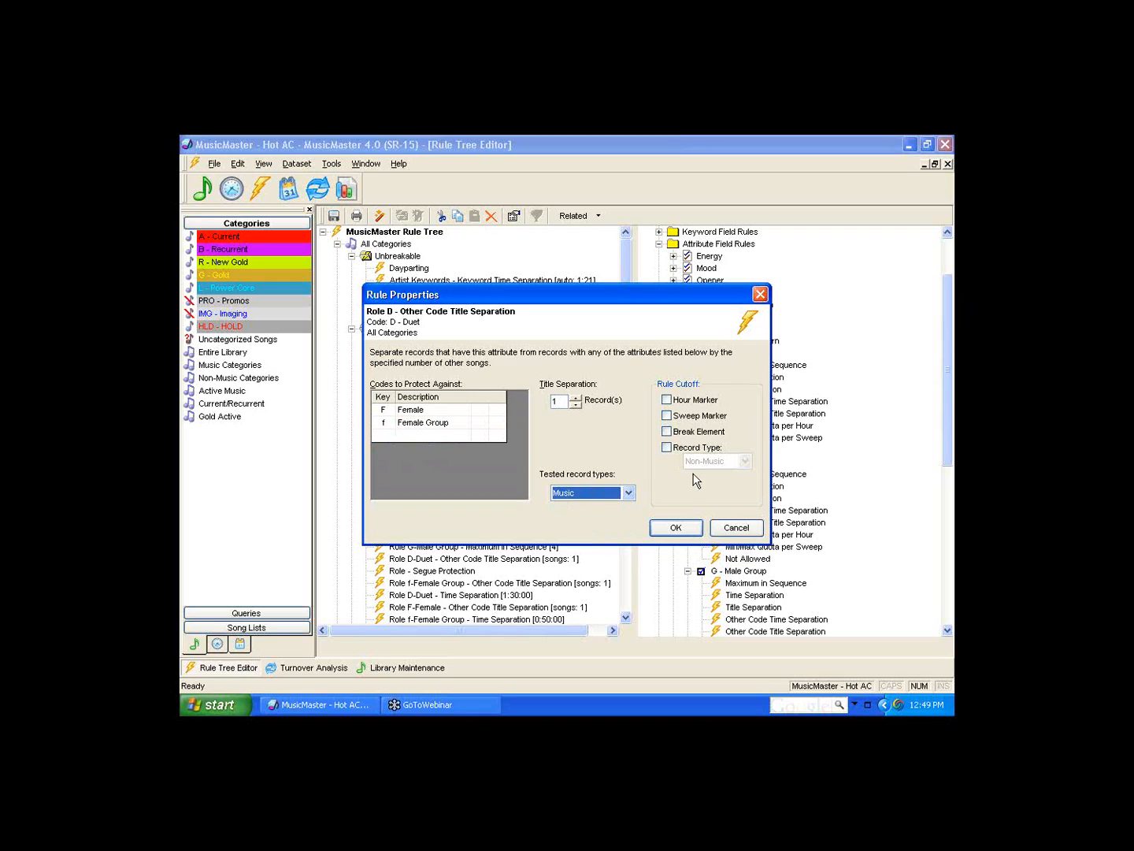
{"action": "left_click", "coordinate": [676, 528]}
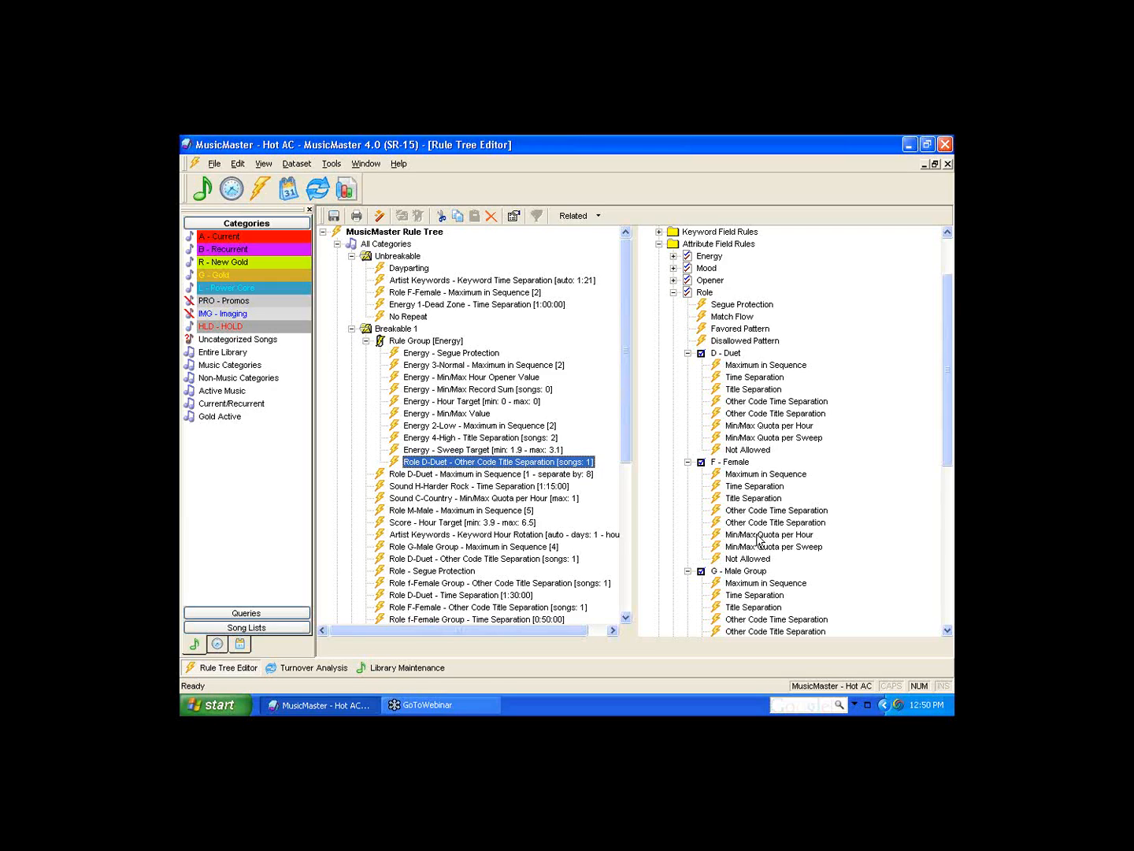
Add a Role F-Female Min/Max Quota per Hour rule to the Energy group with a percentage range of 15 to 20
{"action": "left_click_drag", "start_coordinate": [759, 536], "coordinate": [473, 468]}
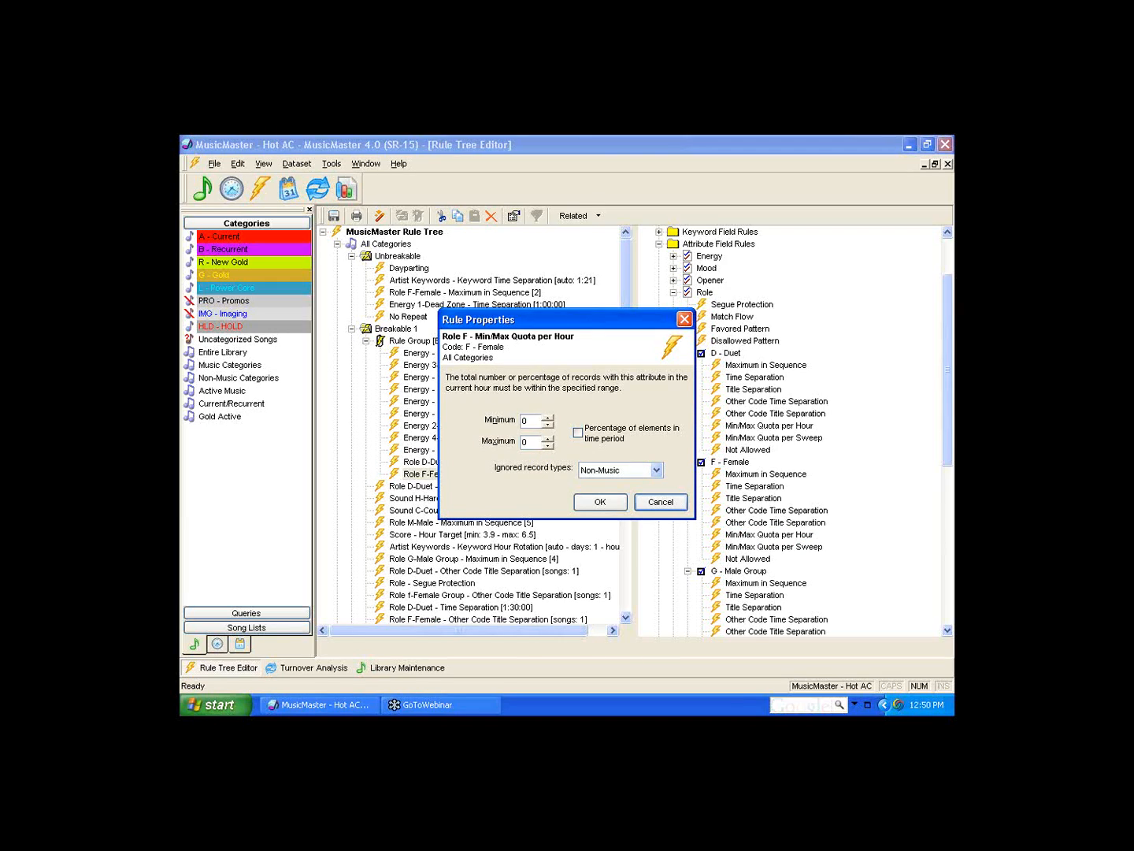
{"action": "left_click", "coordinate": [547, 418]}
{"action": "left_click", "coordinate": [547, 417]}
{"action": "left_click", "coordinate": [578, 433]}
{"action": "double_click", "coordinate": [526, 420]}
{"action": "type", "text": "15"}
{"action": "key", "text": "Tab"}
{"action": "type", "text": "50"}
{"action": "key", "text": "BackSpace"}
{"action": "key", "text": "BackSpace"}
{"action": "type", "text": "20"}
{"action": "left_click", "coordinate": [602, 505]}
{"action": "left_click", "coordinate": [602, 505]}
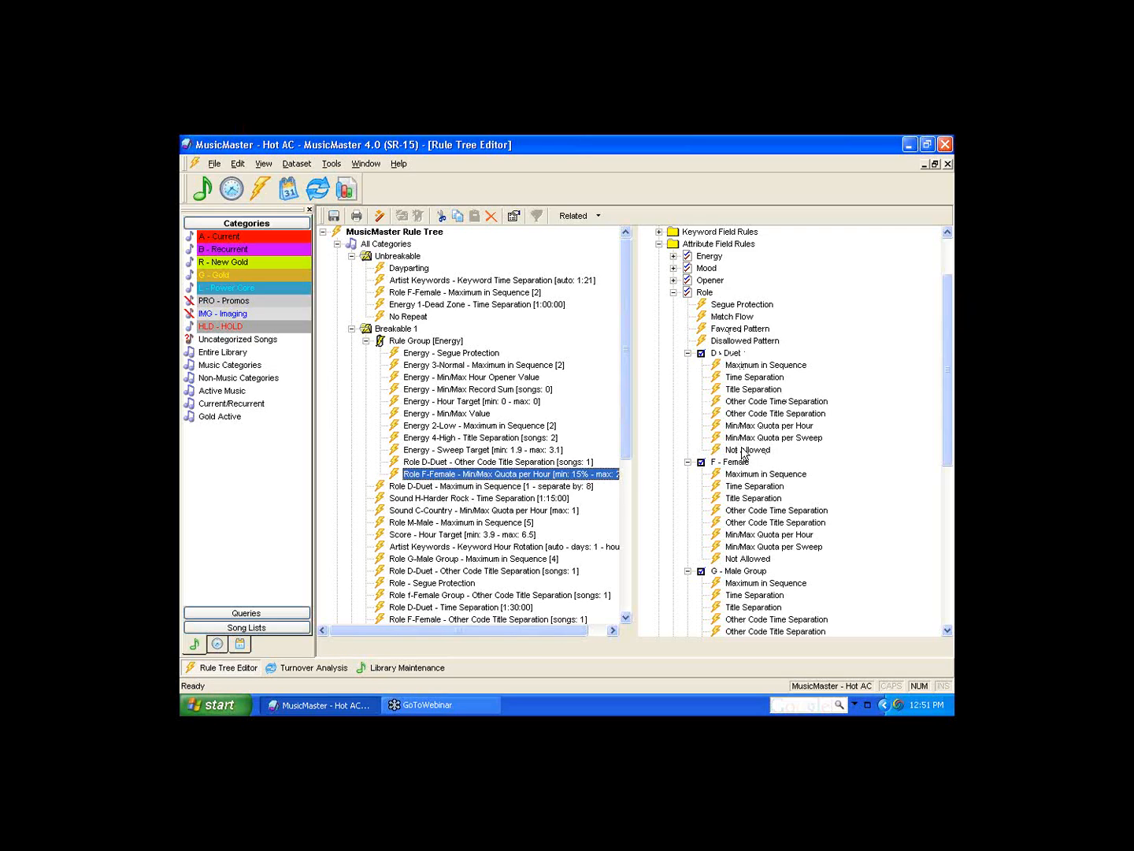
Add a Role D-Duet Not Allowed rule at the start of Breakable 1 and collapse the Role rule types
{"action": "left_click_drag", "start_coordinate": [744, 452], "coordinate": [438, 337]}
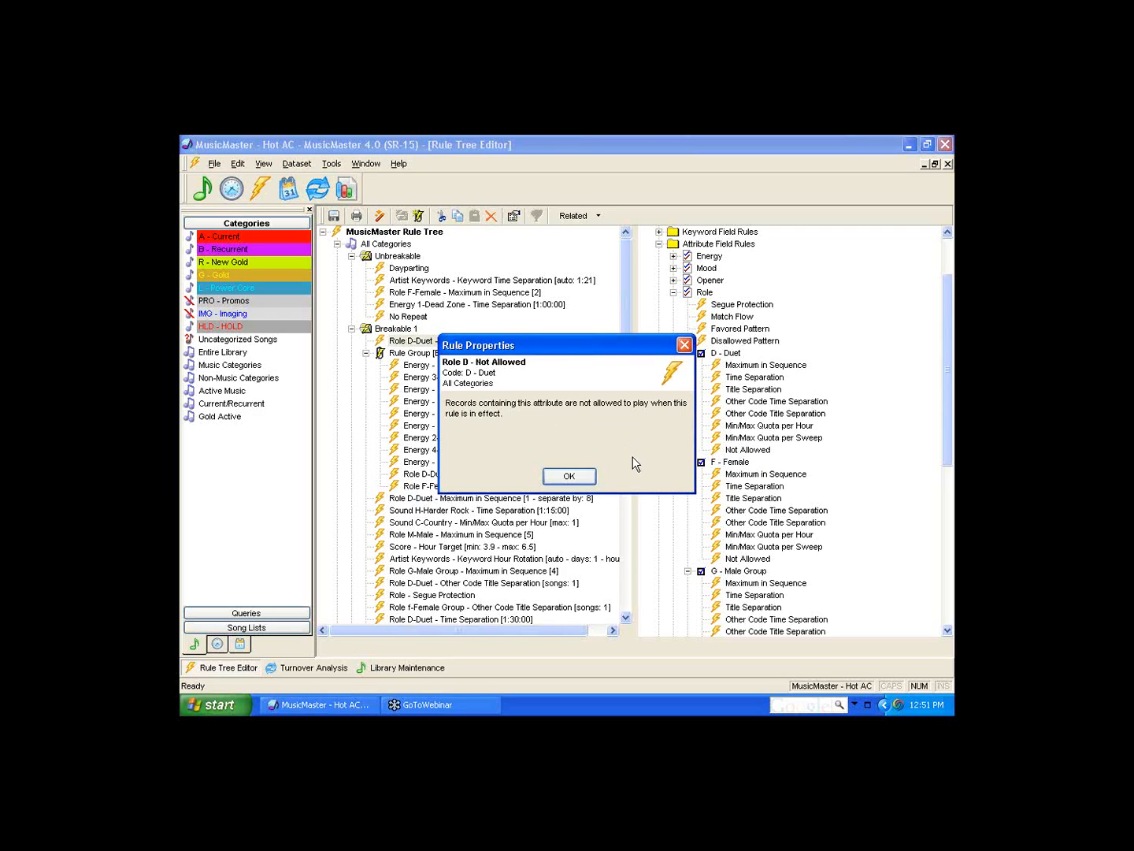
{"action": "left_click", "coordinate": [570, 476]}
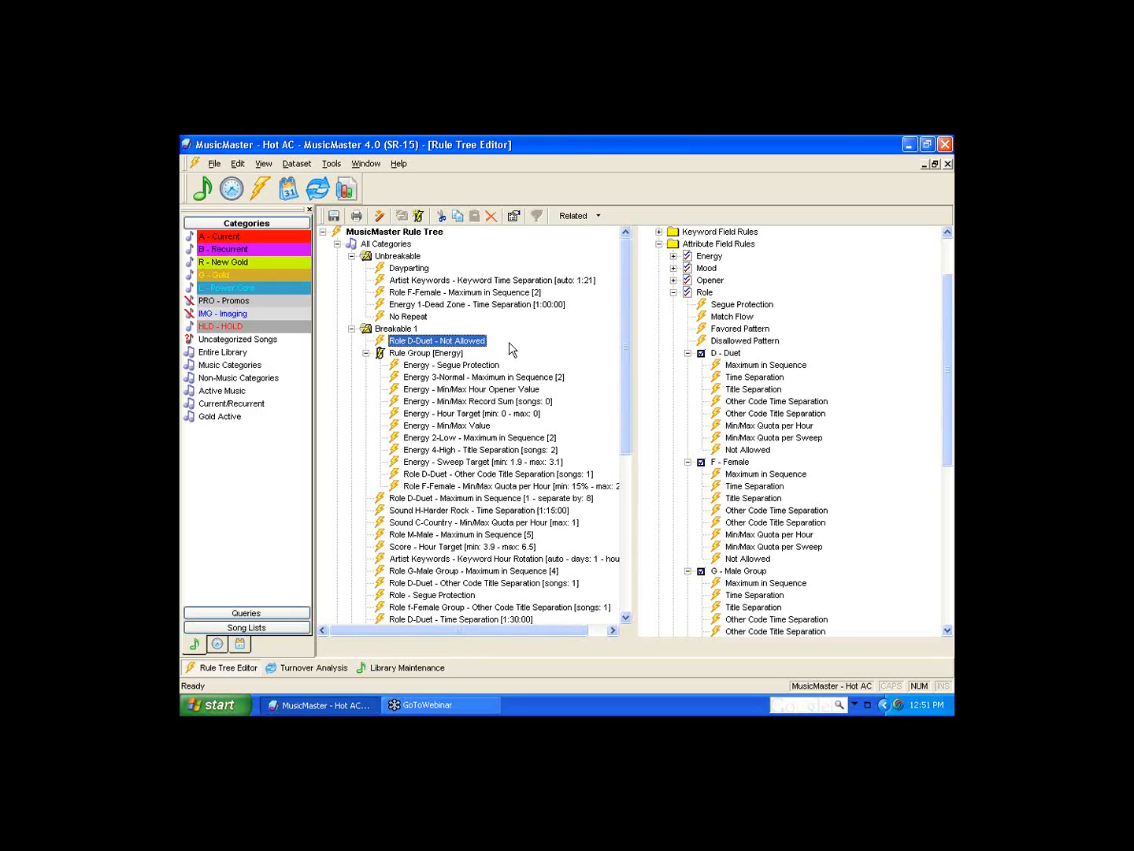
{"action": "left_click", "coordinate": [674, 293]}
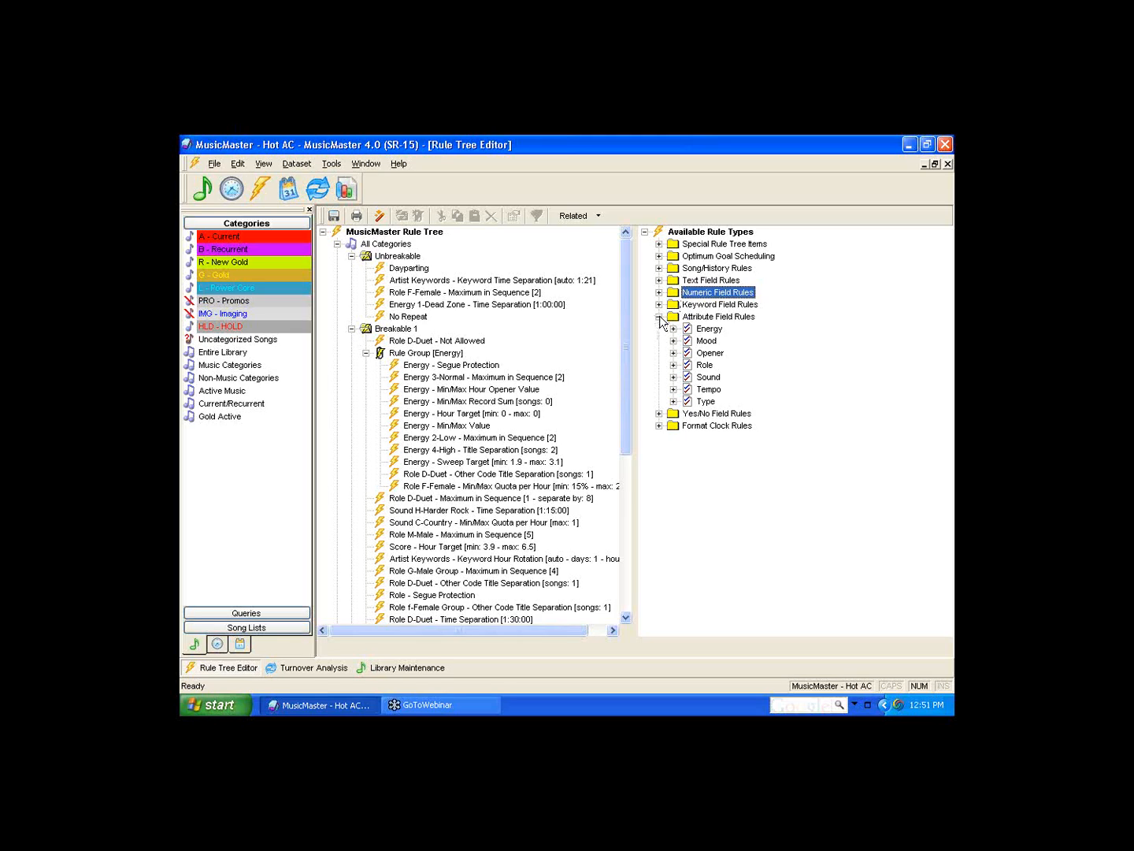
Add a Power Title Yes Min/Max Quota per Hour rule to the Unbreakable folder, trying quota settings that include 50 and discarding them
{"action": "left_click", "coordinate": [658, 315]}
{"action": "double_click", "coordinate": [713, 329]}
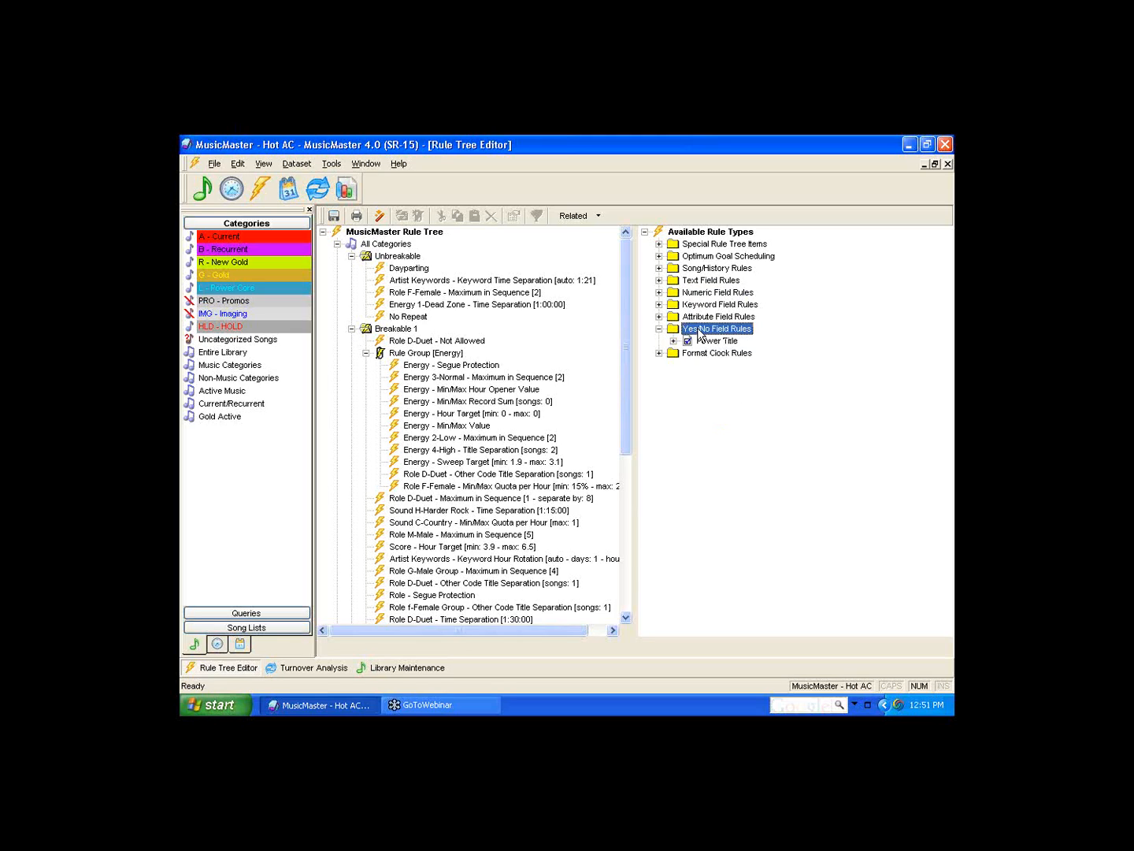
{"action": "double_click", "coordinate": [713, 341]}
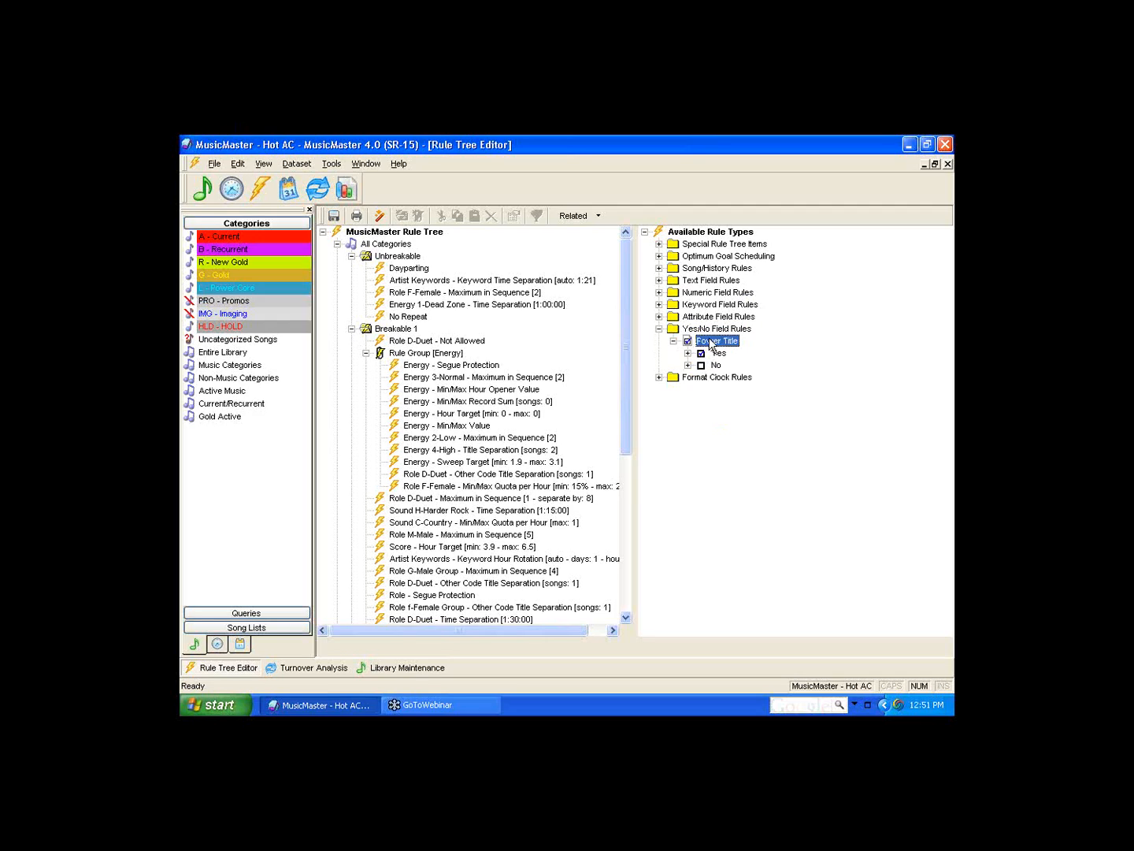
{"action": "double_click", "coordinate": [718, 354]}
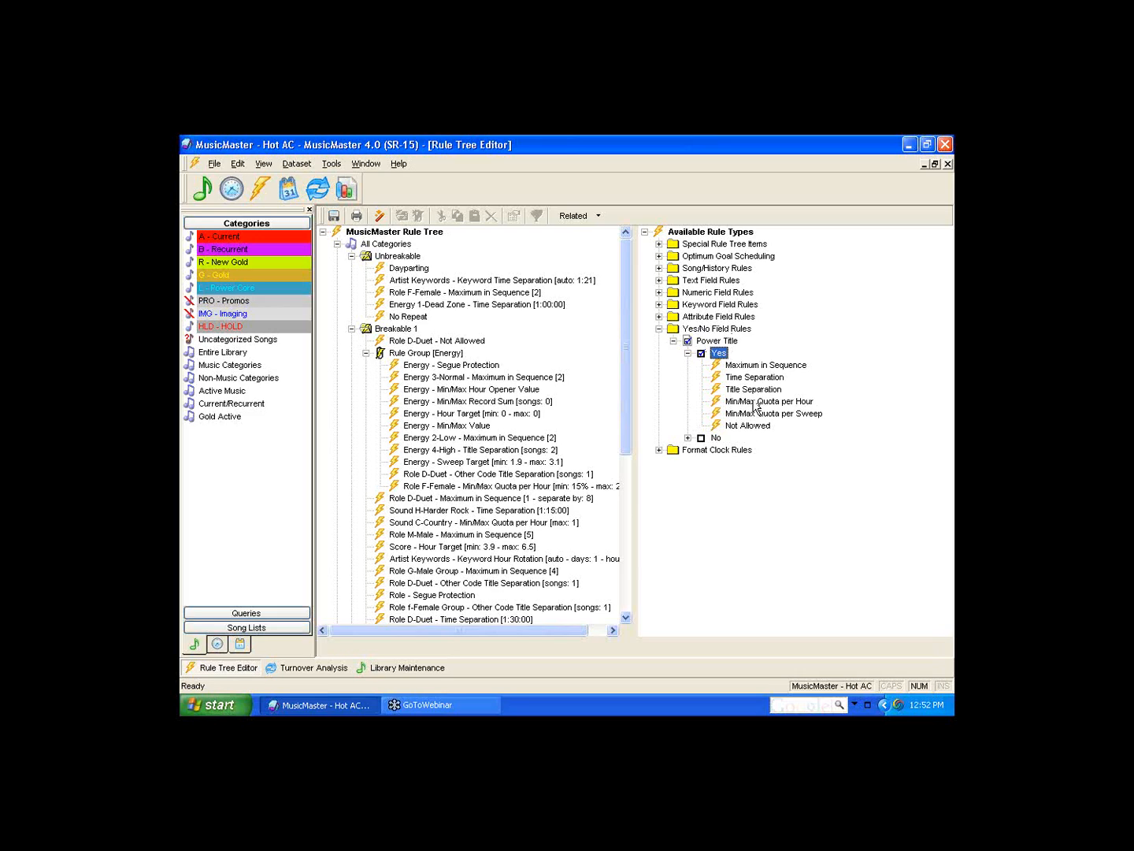
{"action": "left_click_drag", "start_coordinate": [754, 404], "coordinate": [409, 320]}
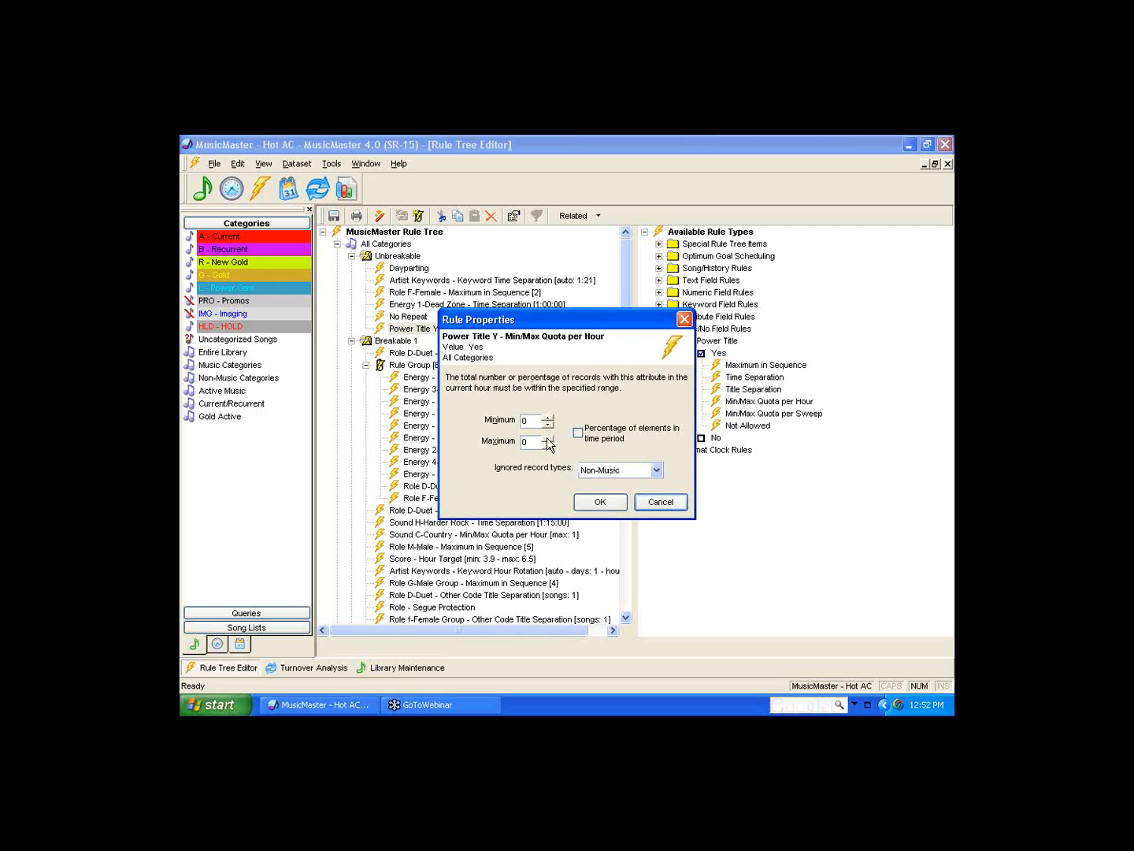
{"action": "left_click", "coordinate": [549, 417]}
{"action": "left_click", "coordinate": [549, 416]}
{"action": "left_click", "coordinate": [549, 417]}
{"action": "left_click", "coordinate": [549, 417]}
{"action": "left_click", "coordinate": [549, 417]}
{"action": "left_click", "coordinate": [584, 441]}
{"action": "type", "text": "50"}
{"action": "left_click", "coordinate": [648, 508]}
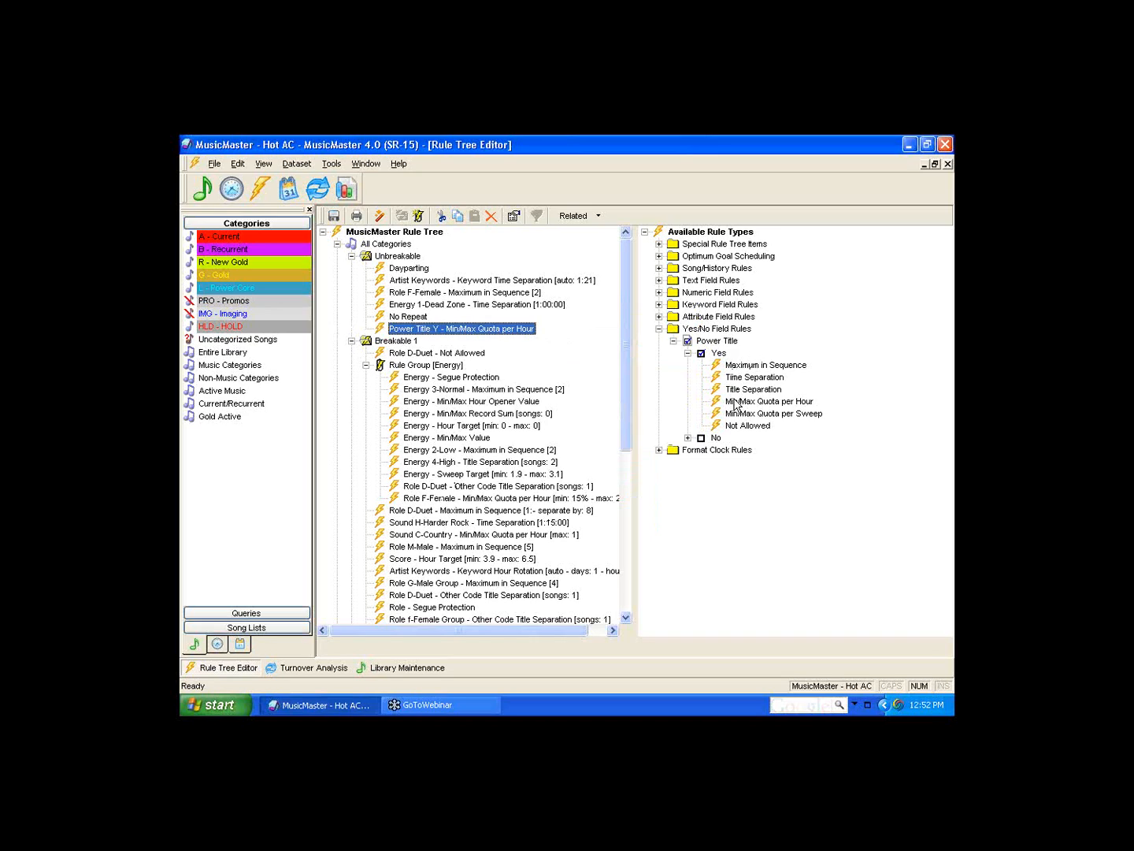
Add the Clock Hour Timing rule from Format Clock Rules to the Unbreakable folder
{"action": "double_click", "coordinate": [691, 451]}
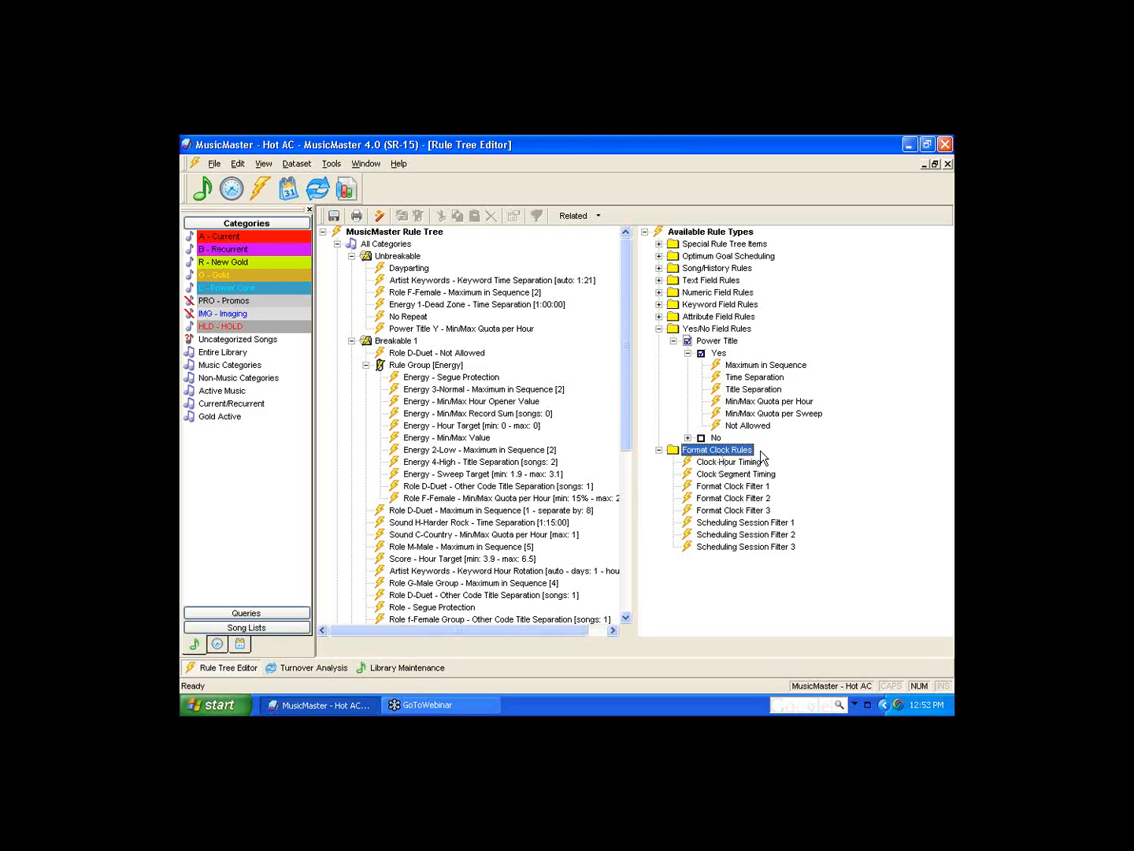
{"action": "left_click_drag", "start_coordinate": [718, 463], "coordinate": [396, 334]}
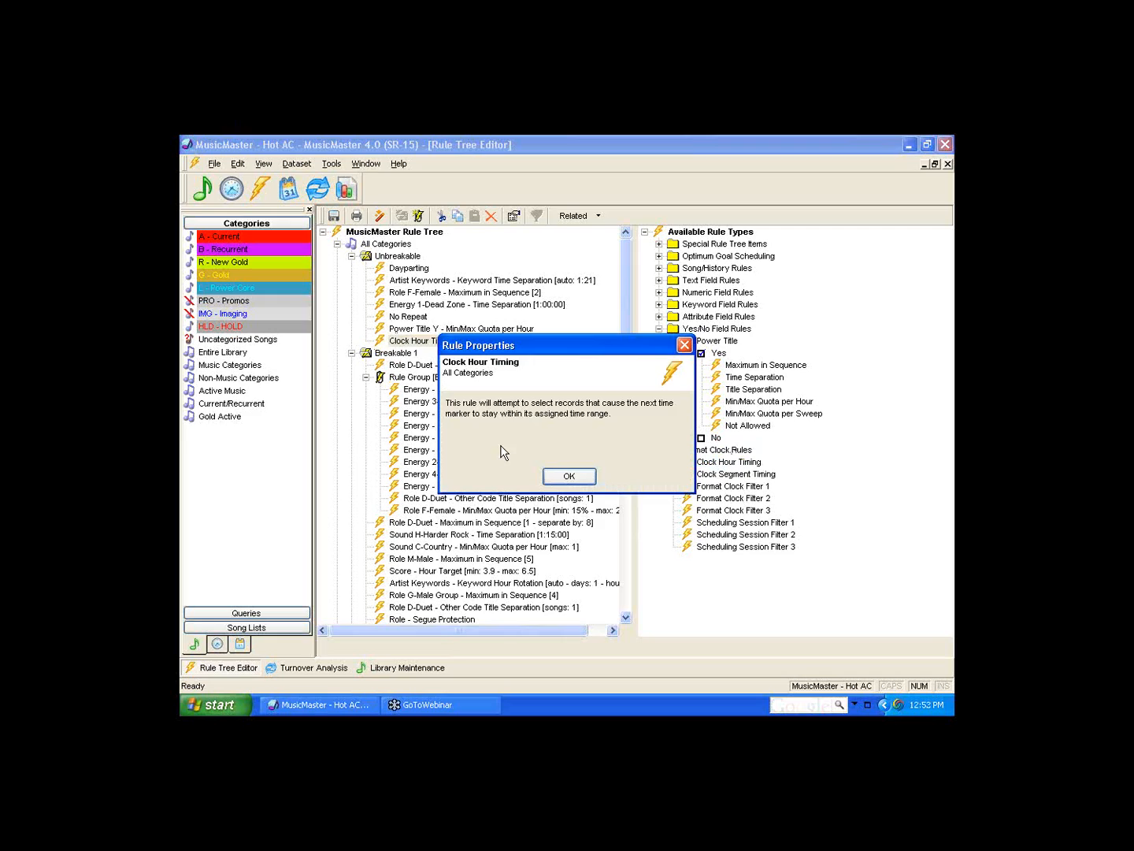
{"action": "left_click", "coordinate": [568, 475]}
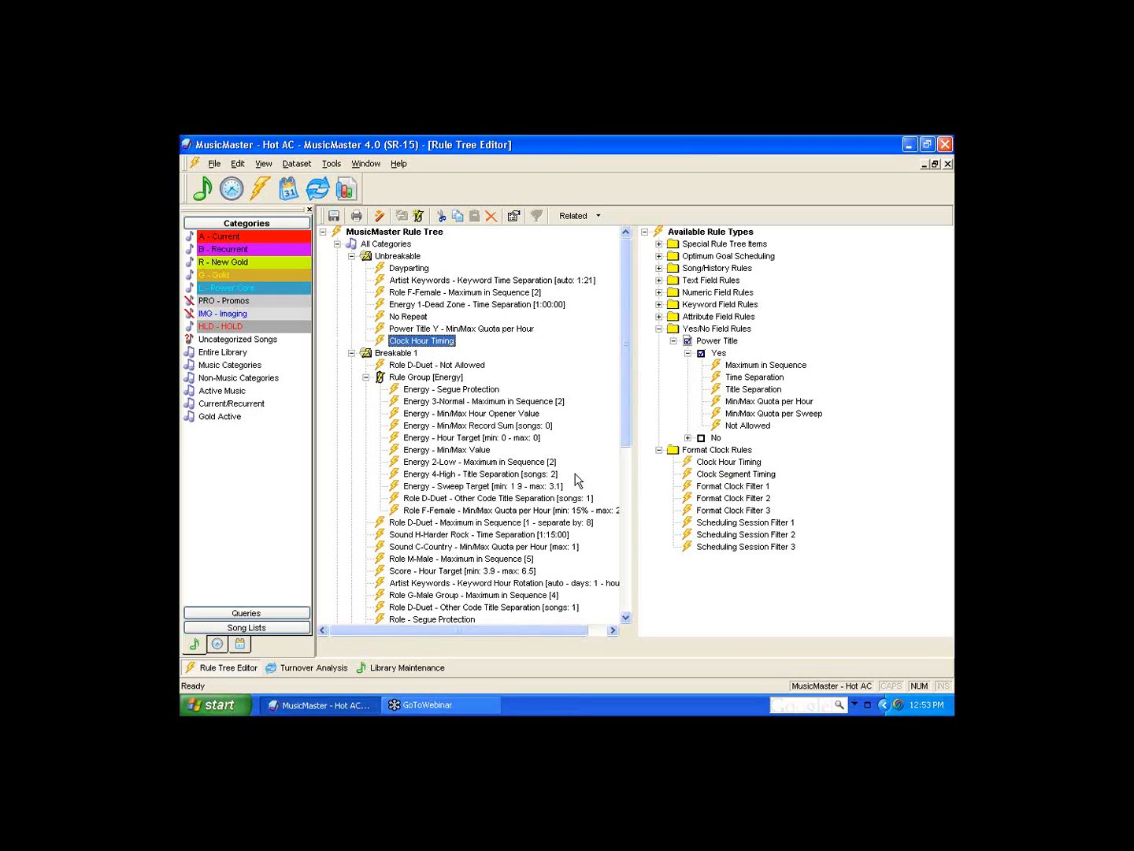
Collapse the available rule types and the MusicMaster rule tree, and generate the Rule Tree Report on Letter paper in portrait orientation
{"action": "left_click", "coordinate": [644, 232]}
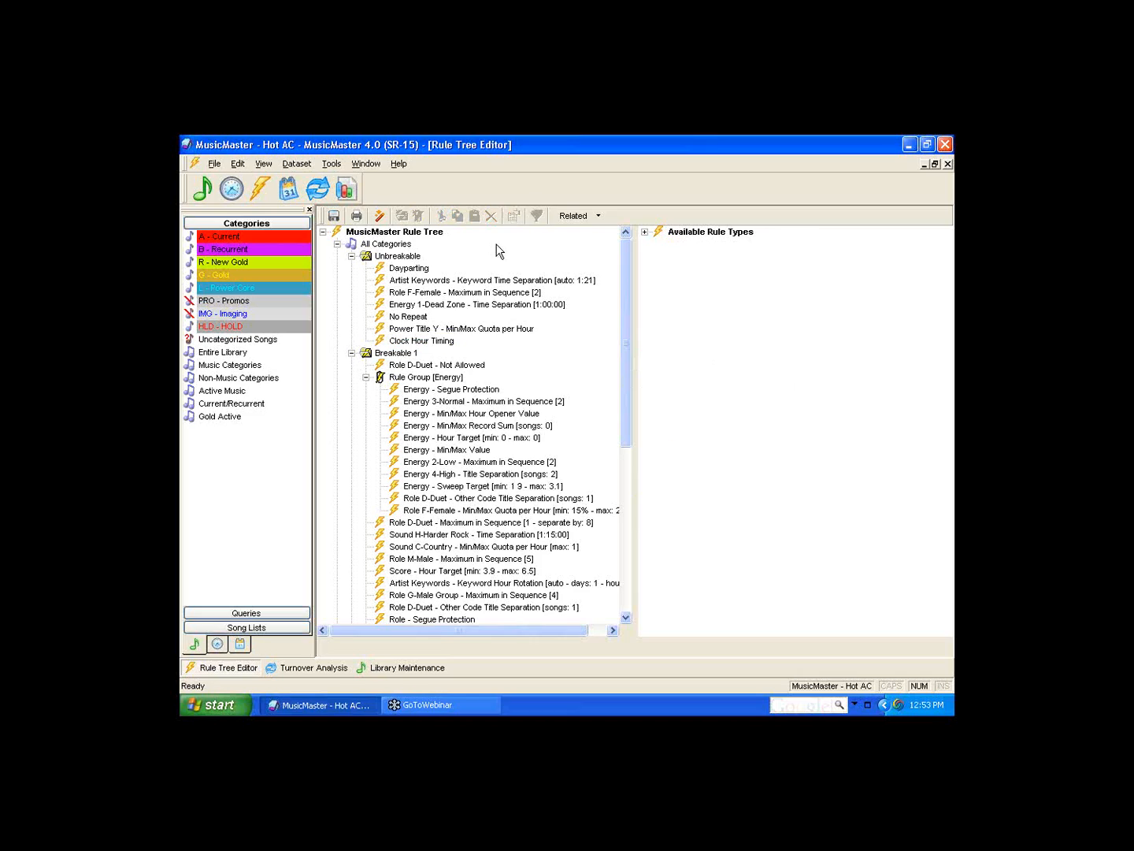
{"action": "left_click", "coordinate": [323, 232]}
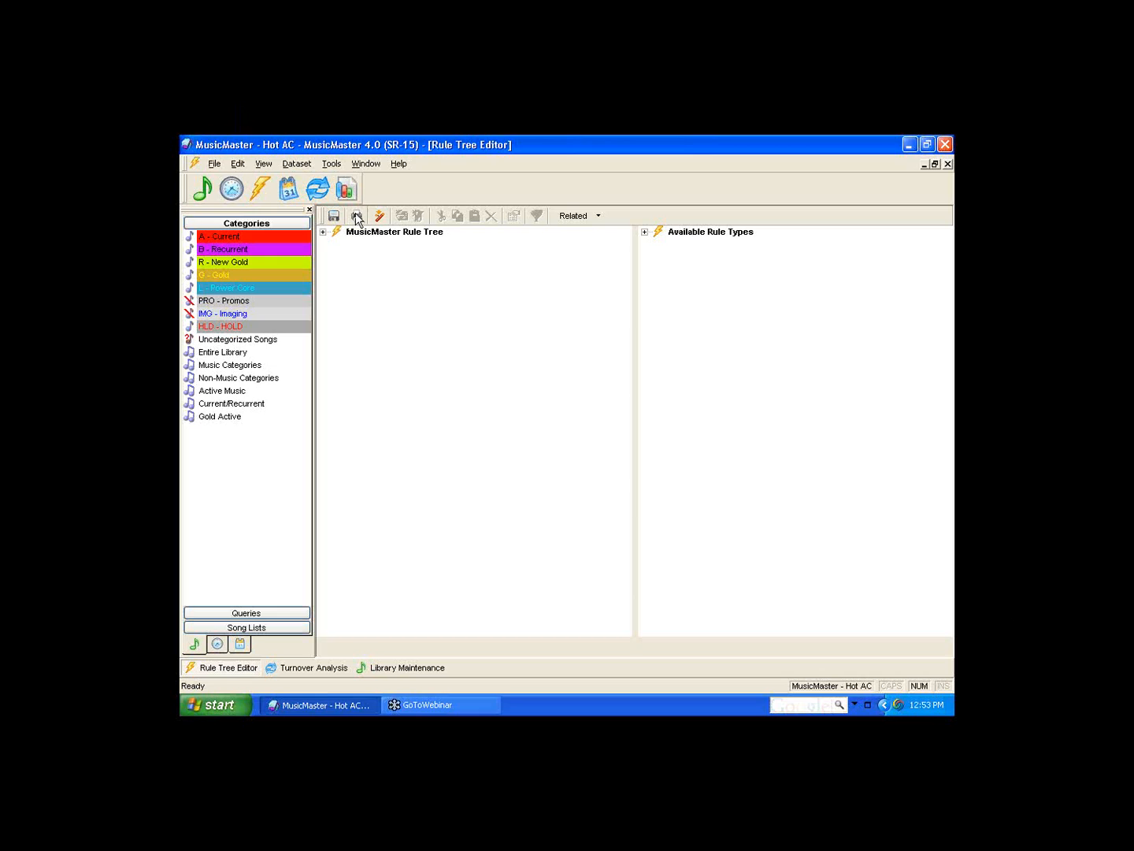
{"action": "left_click", "coordinate": [356, 217]}
{"action": "left_click", "coordinate": [681, 466]}
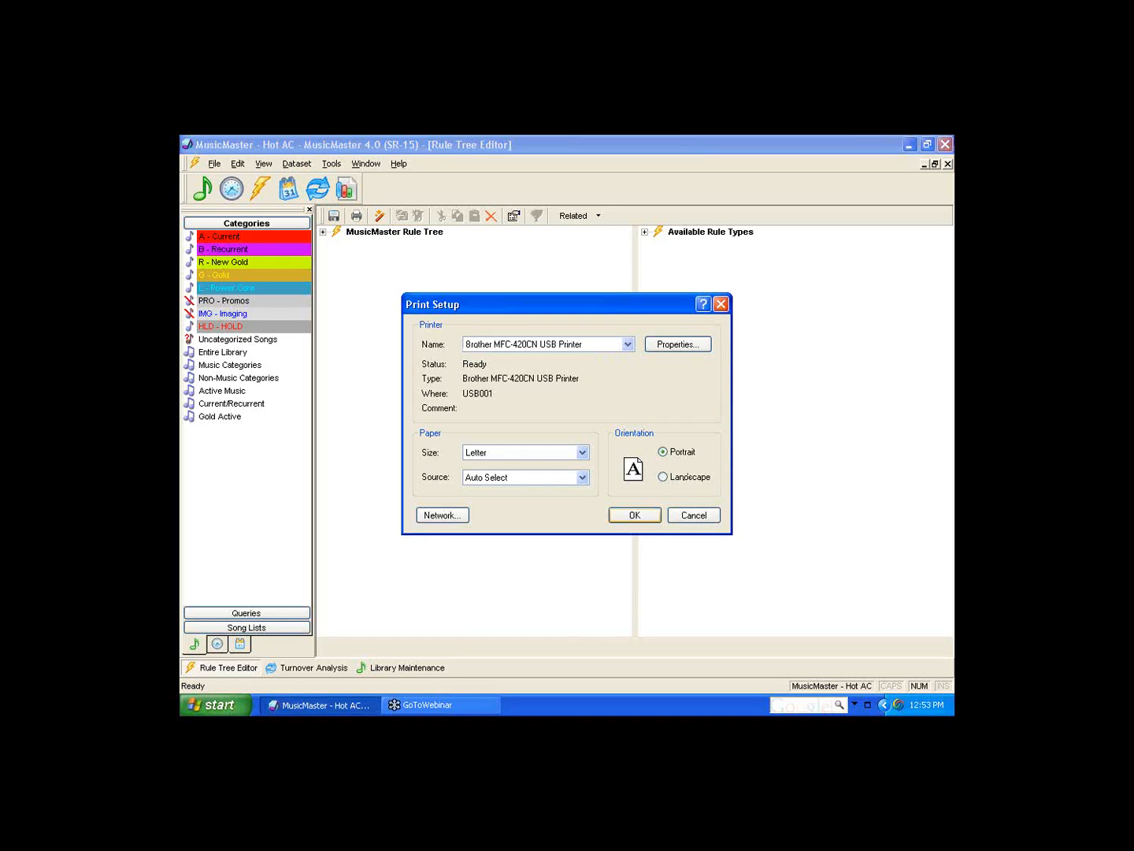
{"action": "left_click", "coordinate": [628, 515]}
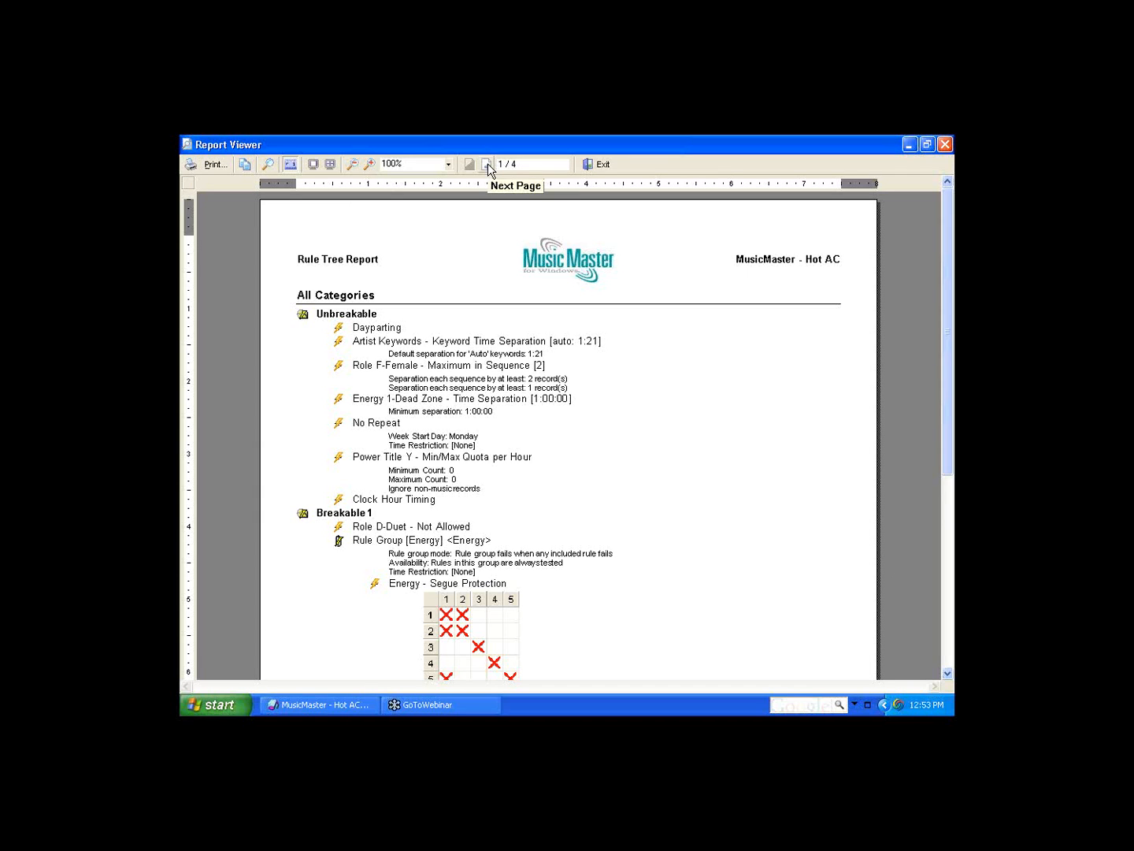
Page through the Rule Tree Report to its last page and close the report
{"action": "left_click", "coordinate": [486, 164]}
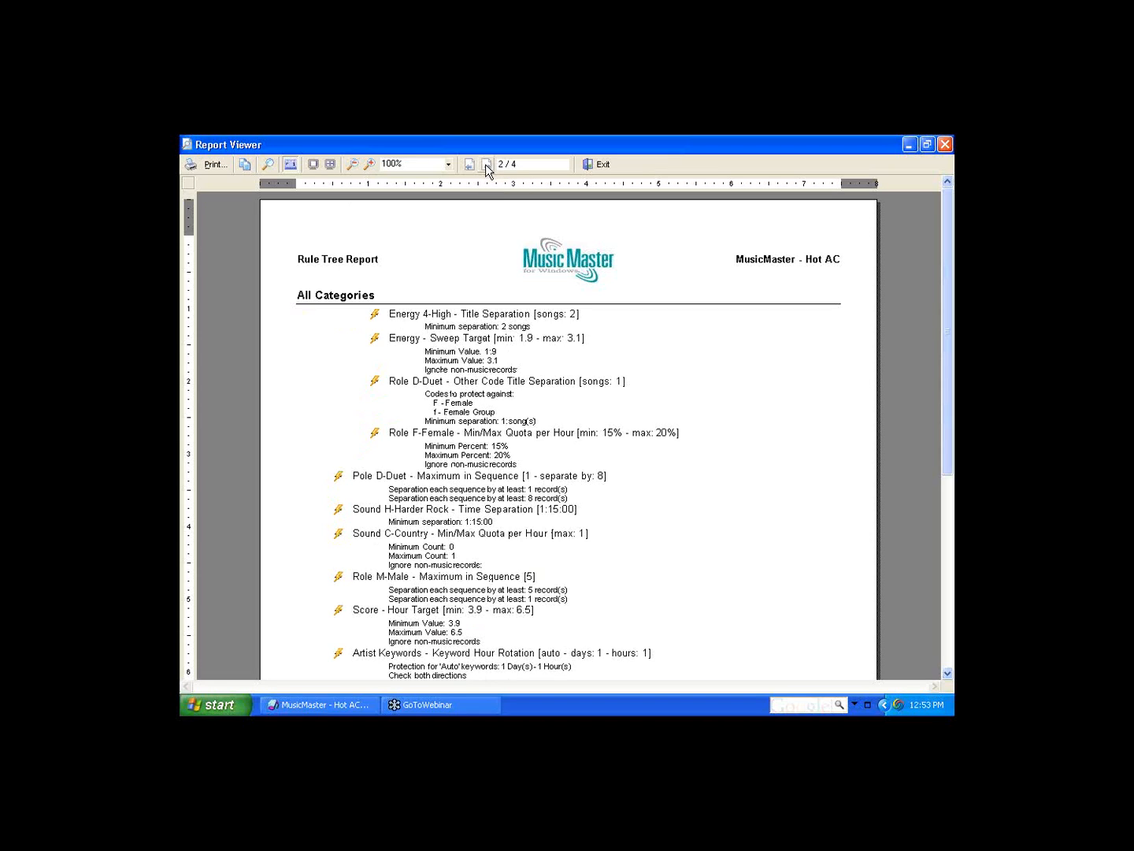
{"action": "left_click", "coordinate": [485, 164]}
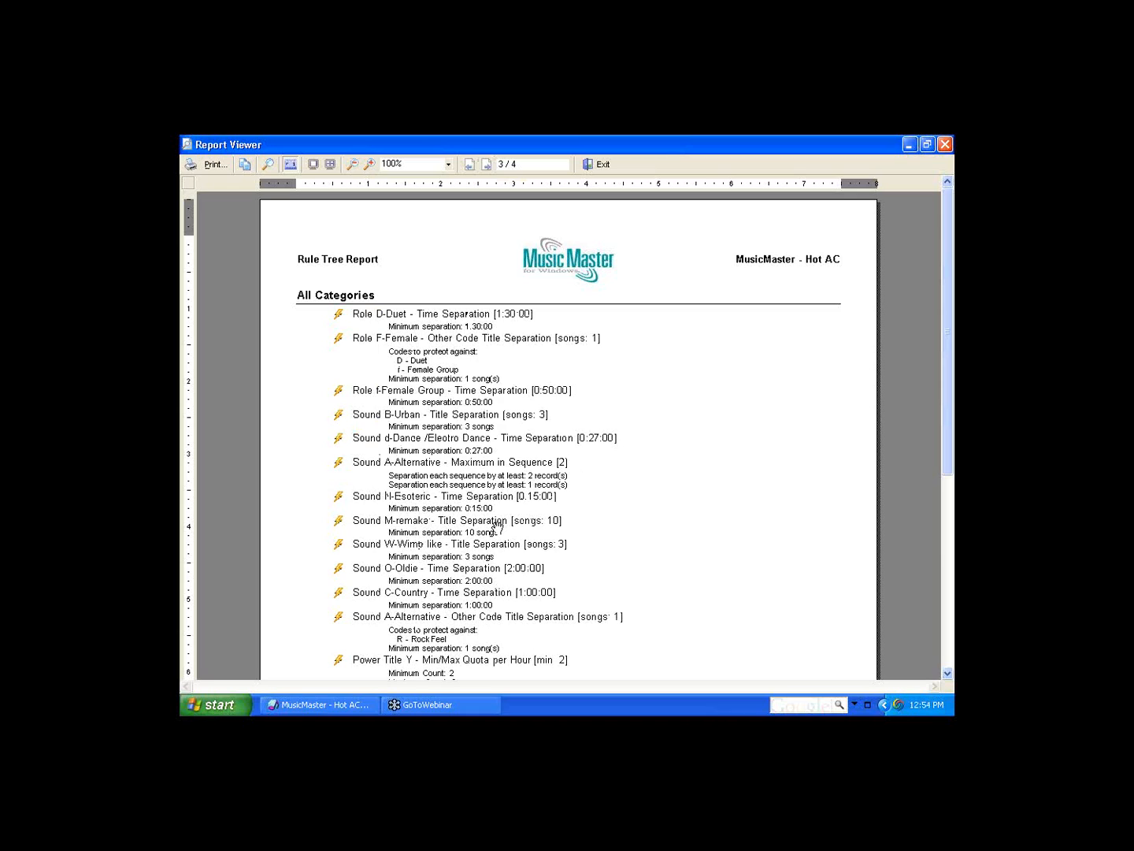
{"action": "left_click", "coordinate": [487, 165]}
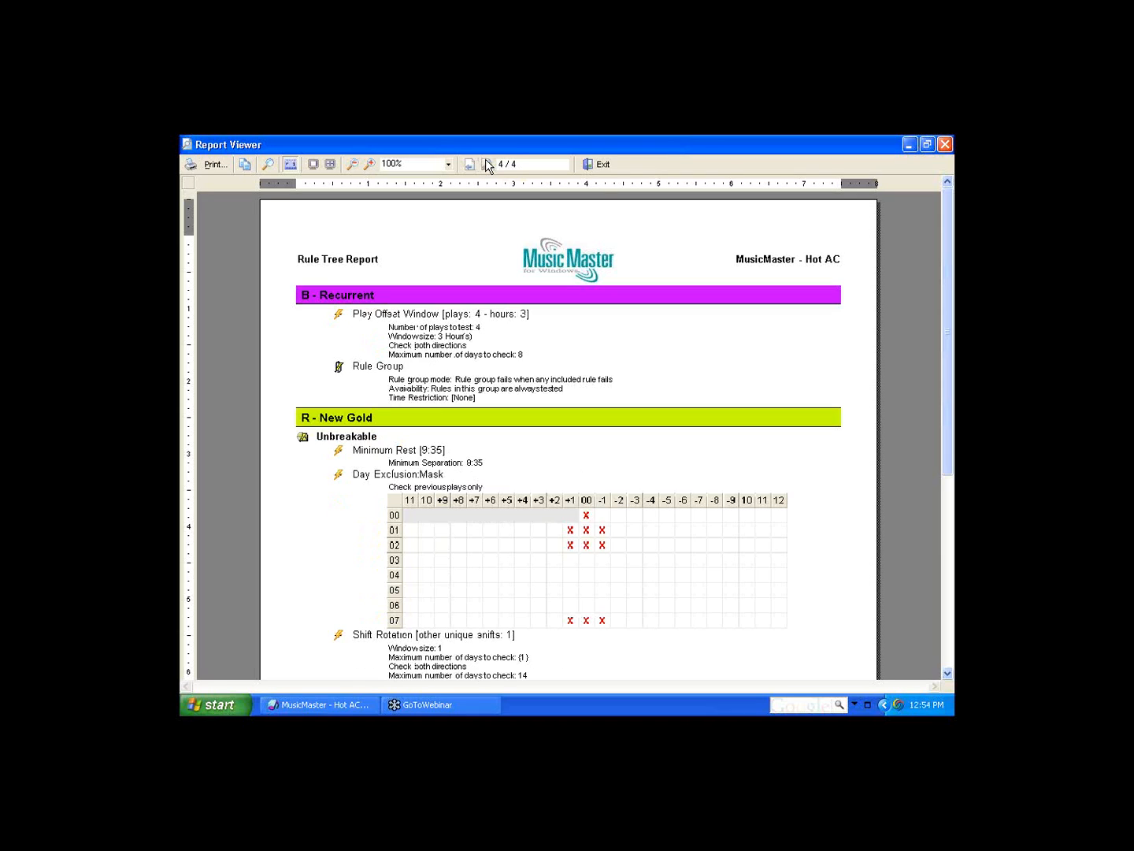
{"action": "left_click", "coordinate": [602, 165]}
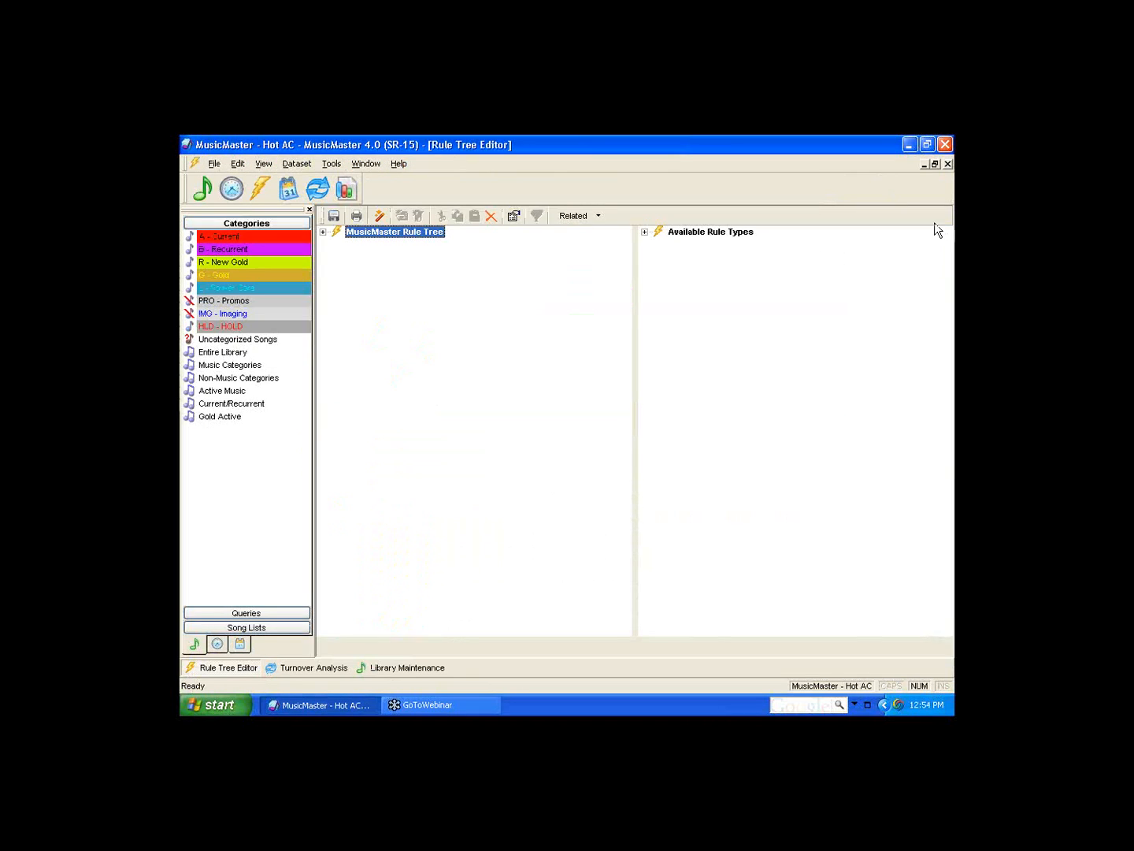